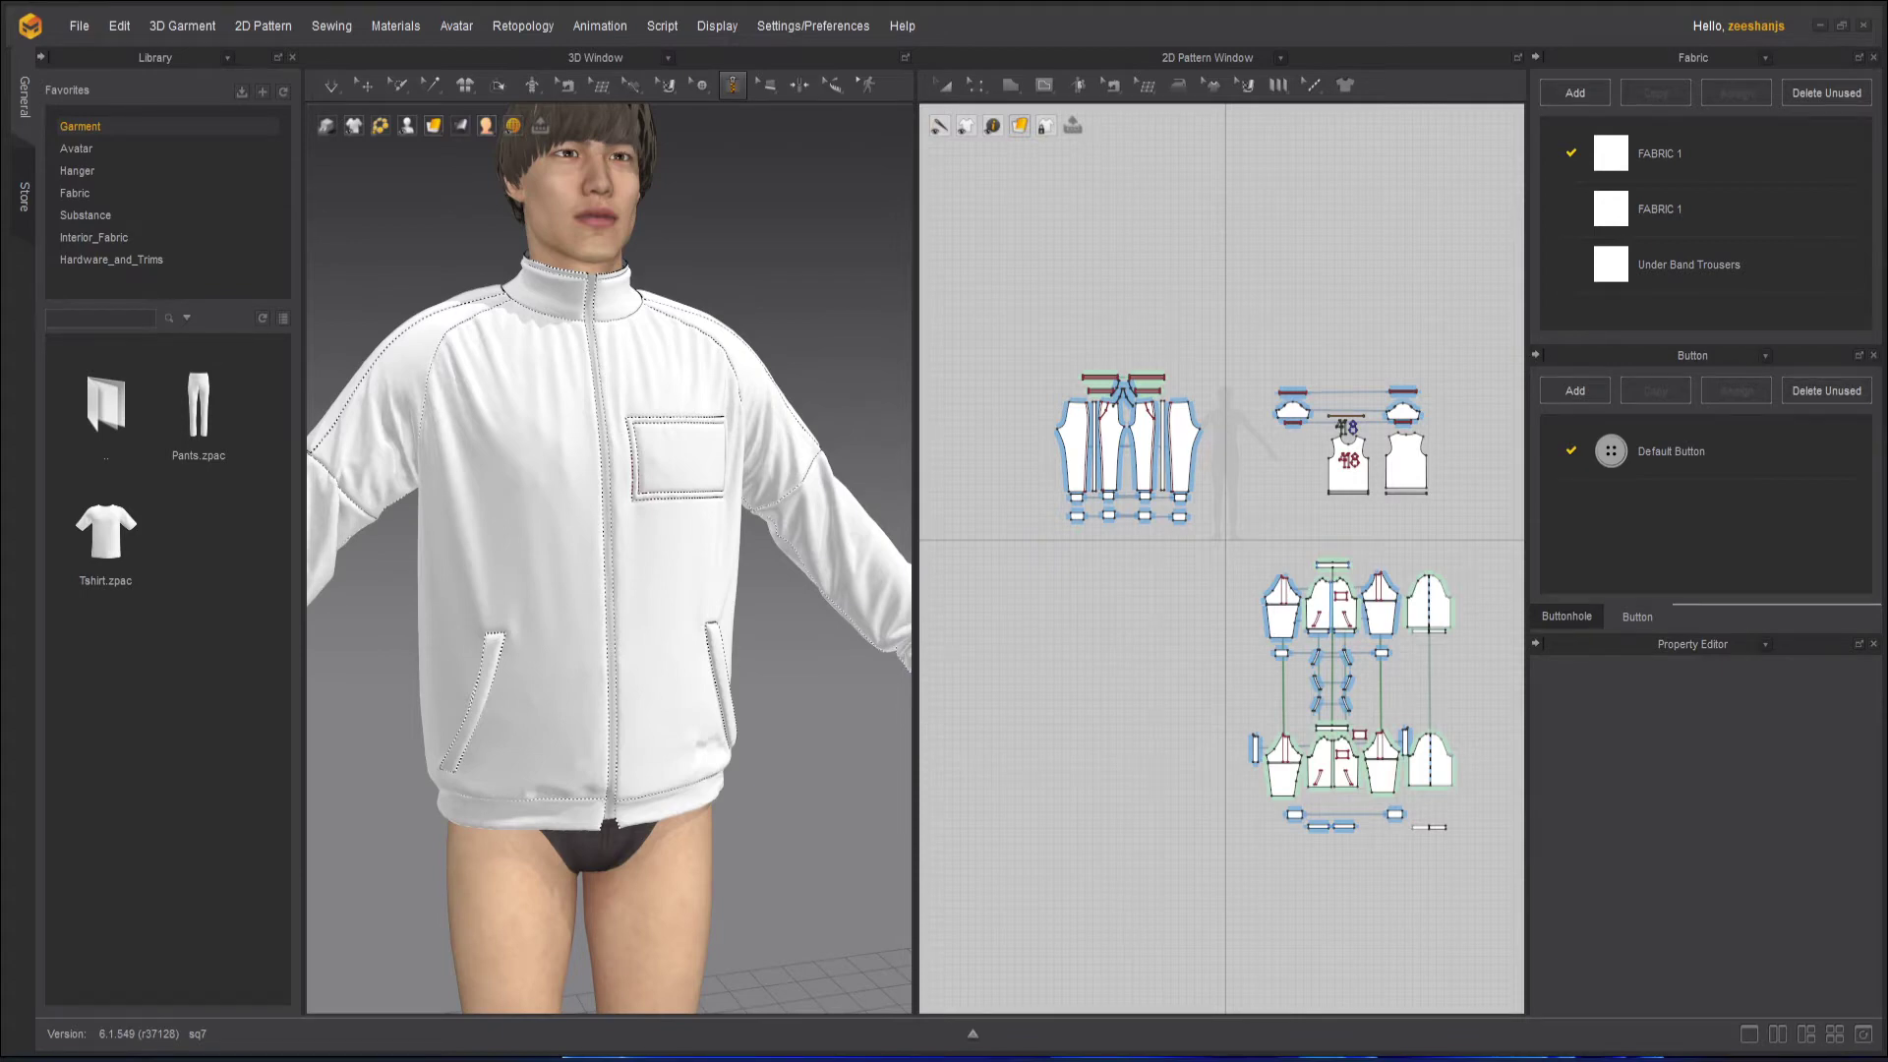
# Look over the trouser, T-shirt and jacket pattern pieces in the 2D pattern layout.
pyautogui.hotkey('ctrl', 'a')
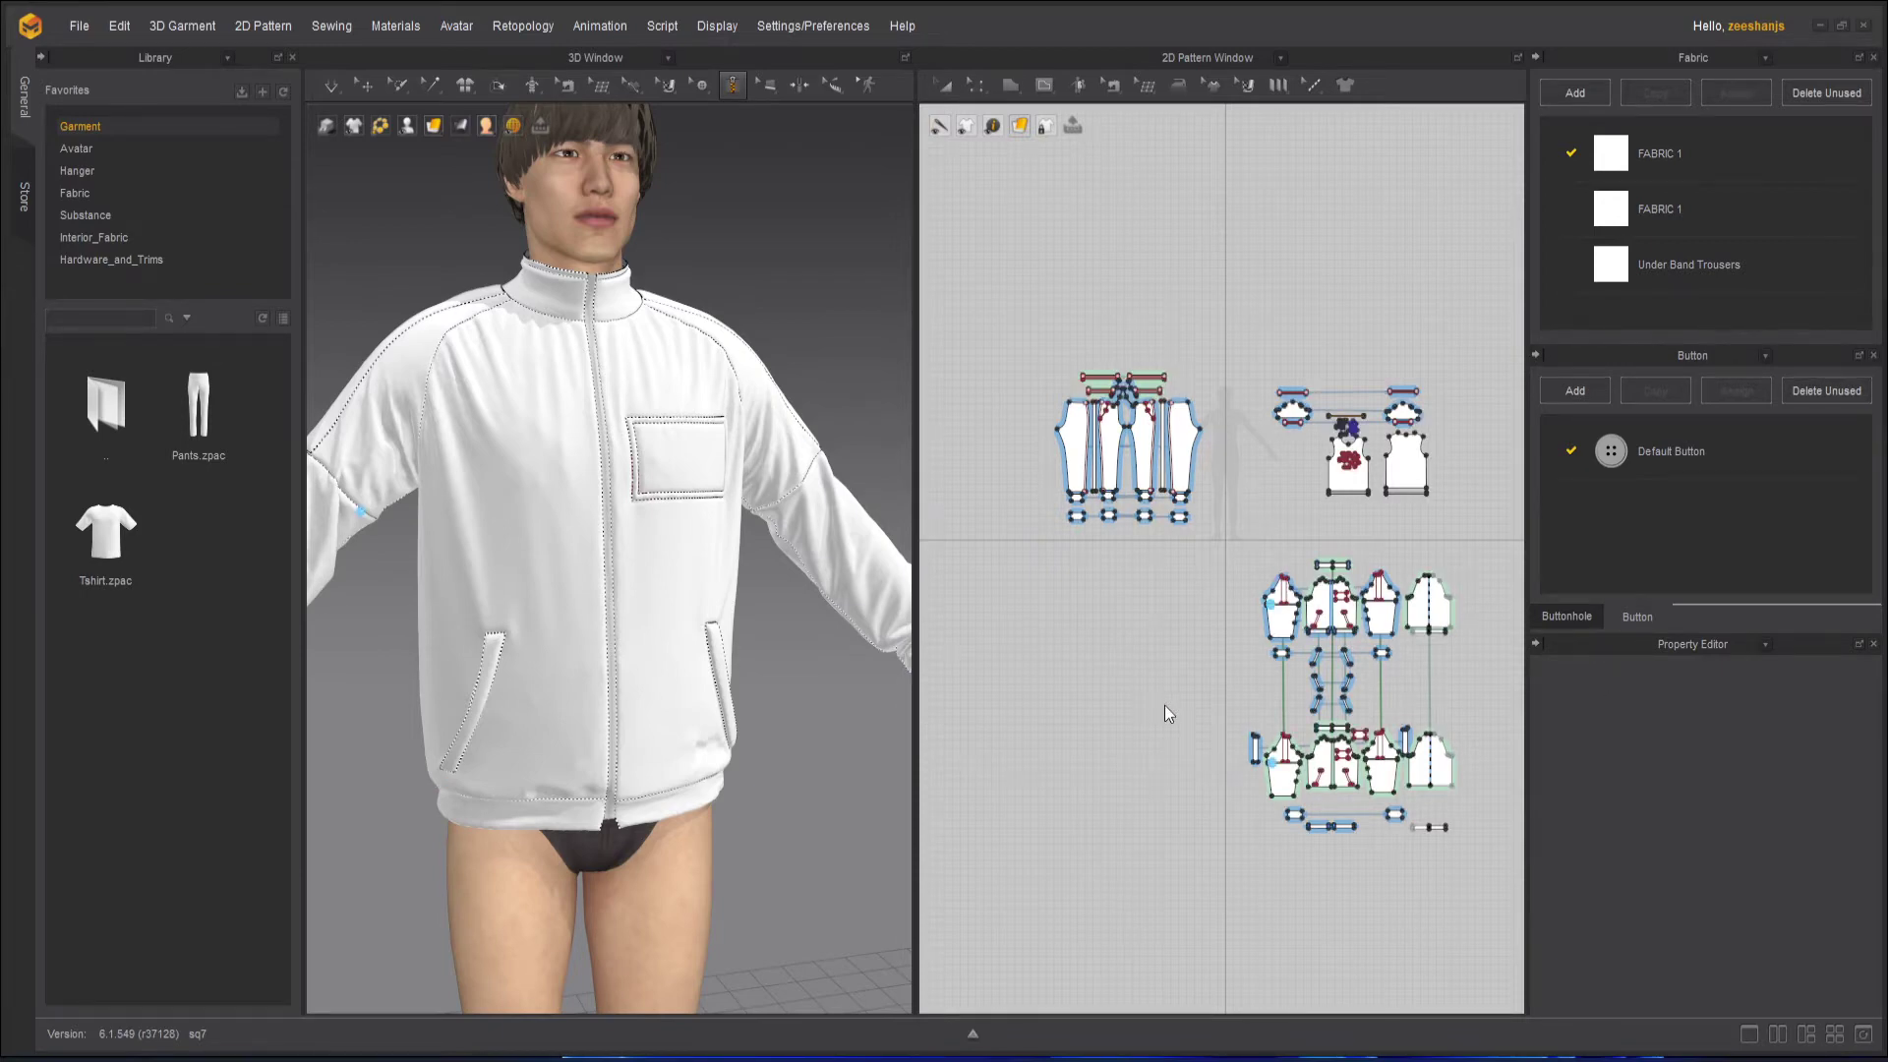
pyautogui.scroll(1, 1083, 591)
pyautogui.scroll(3, 1157, 415)
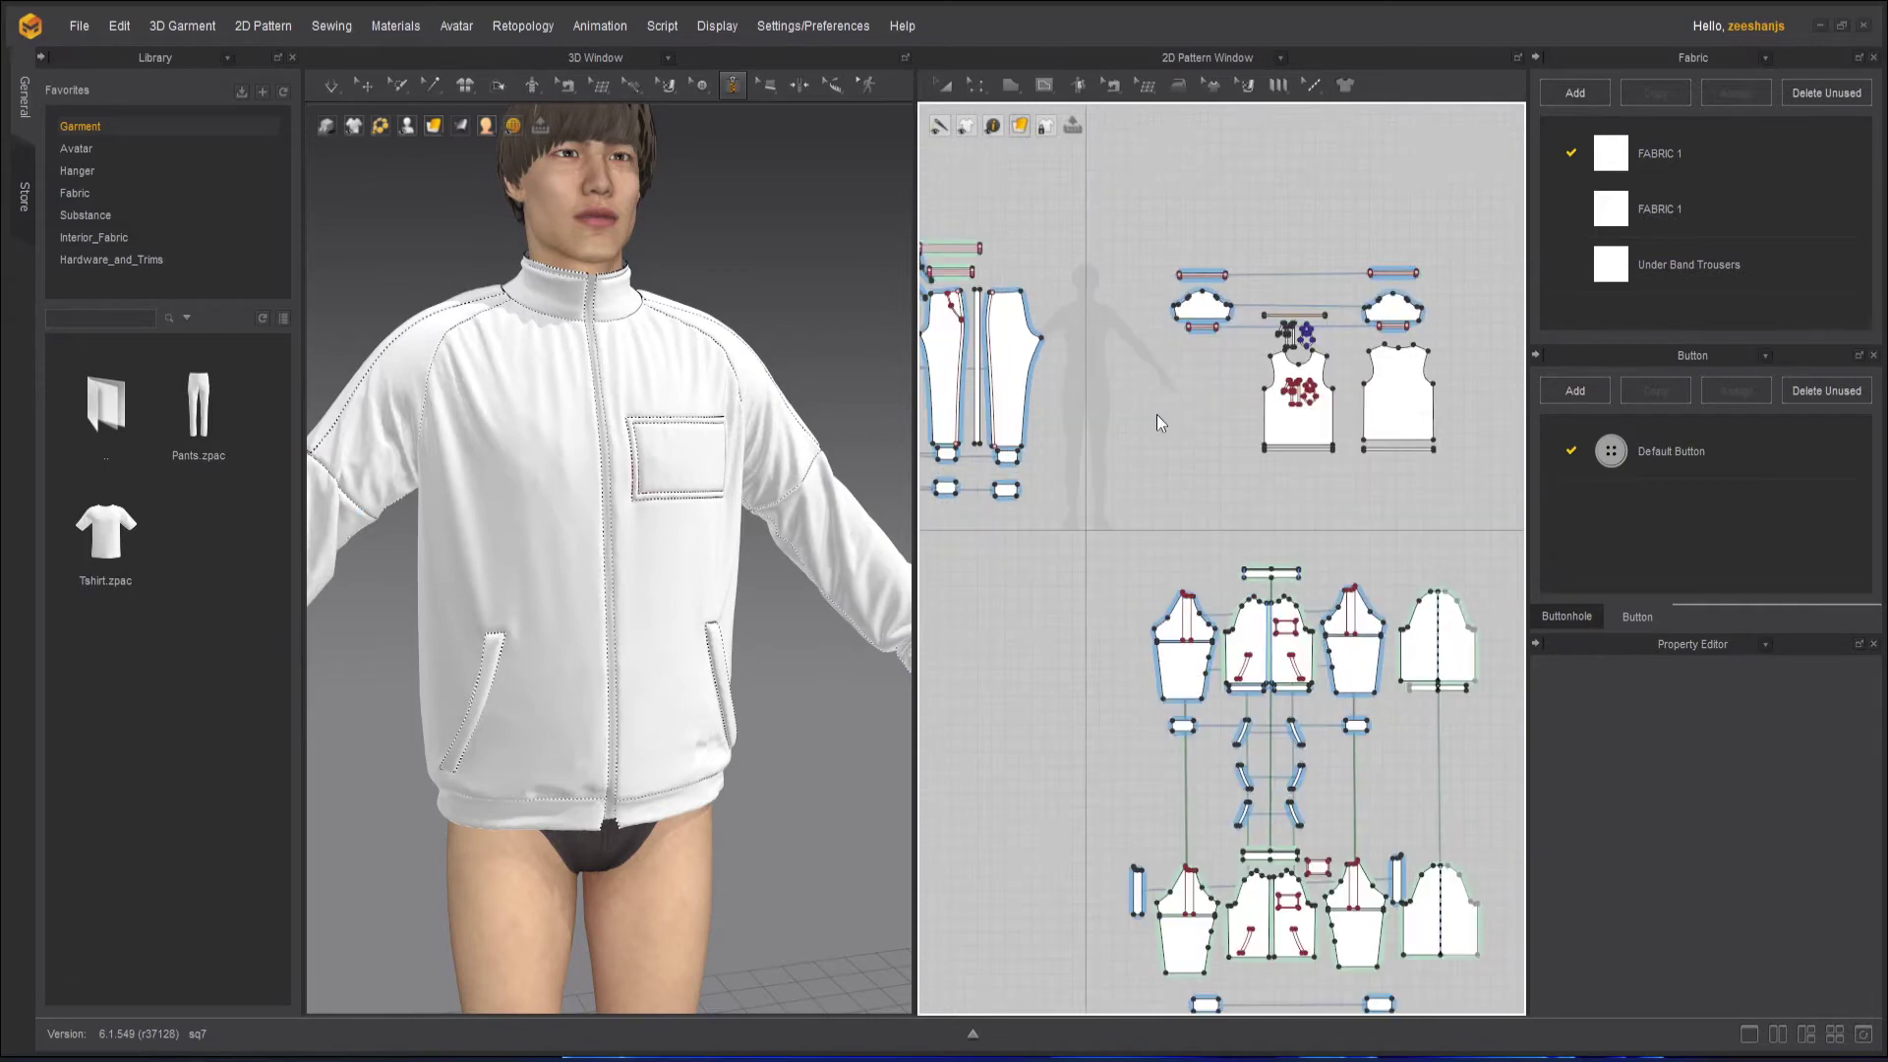
pyautogui.moveTo(1160, 422); pyautogui.dragTo(1337, 547, button='middle')
pyautogui.scroll(5, 1194, 494)
pyautogui.moveTo(1194, 495); pyautogui.dragTo(1191, 516, button='middle')
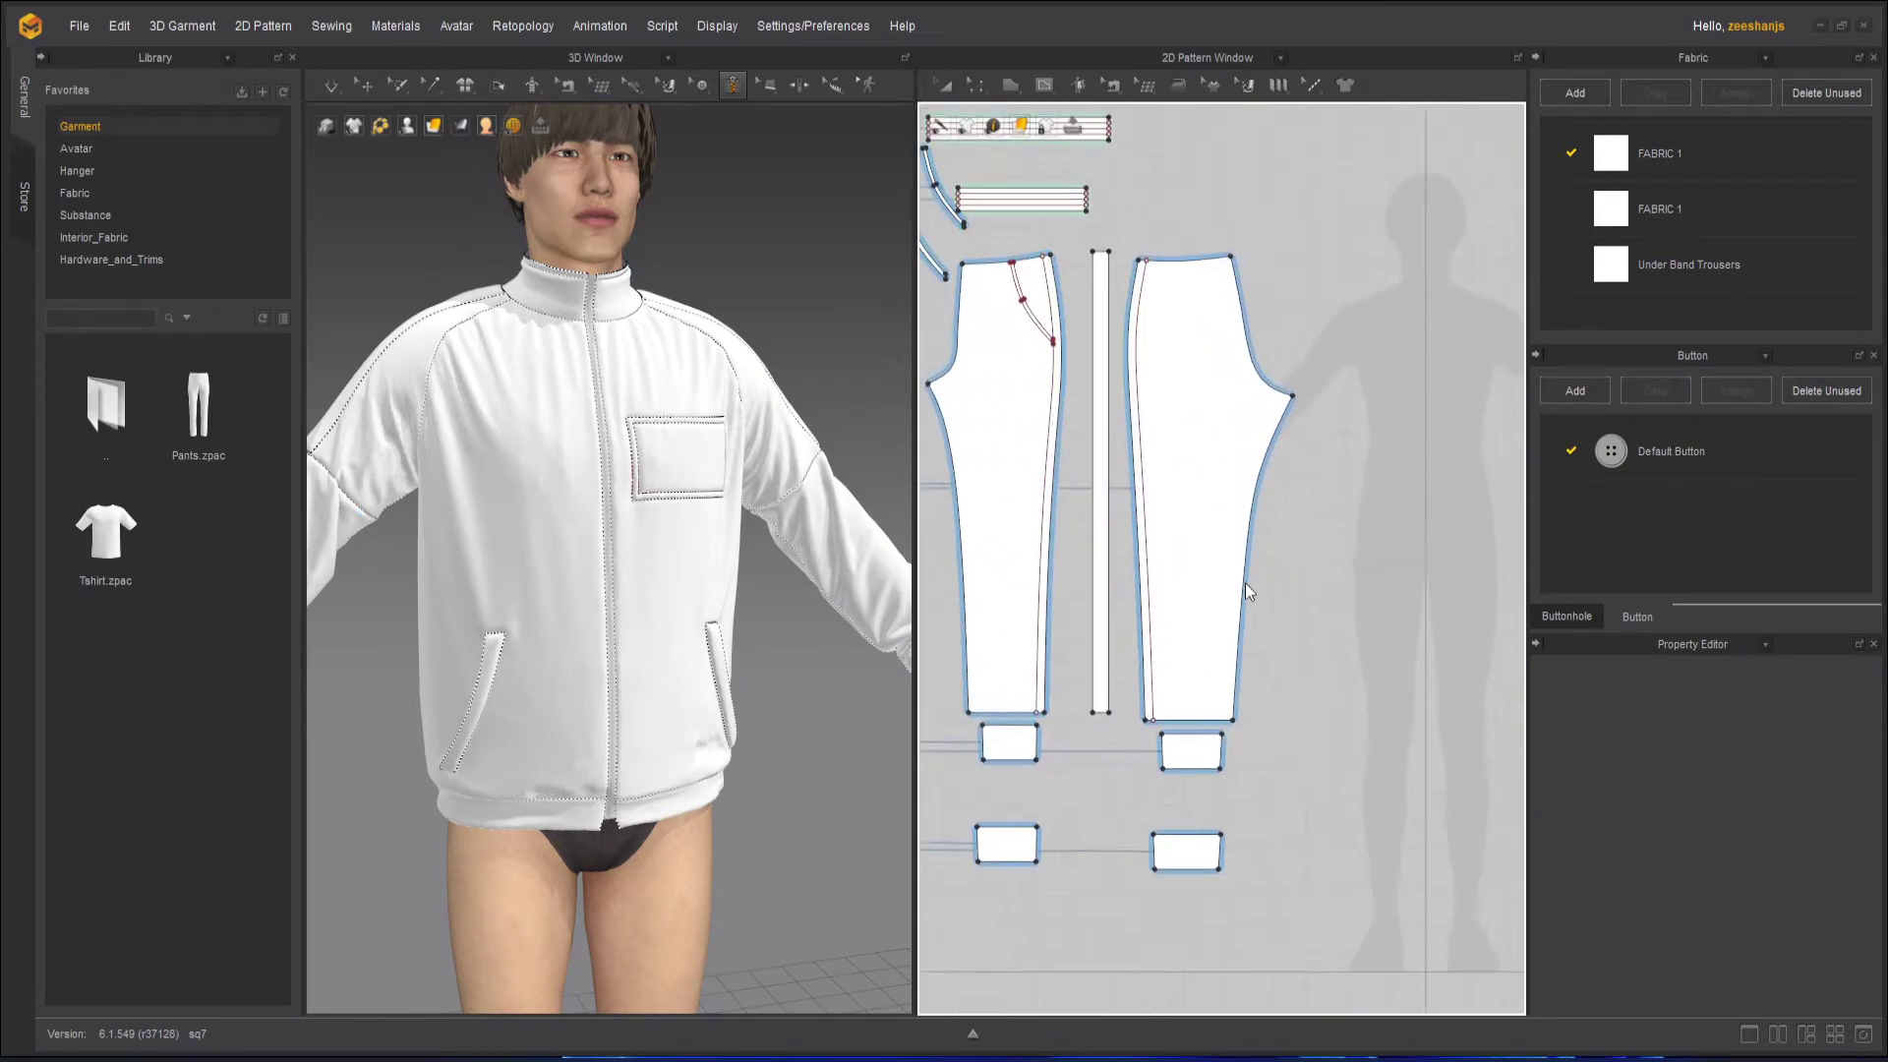
pyautogui.scroll(-5, 1245, 590)
pyautogui.scroll(2, 1194, 409)
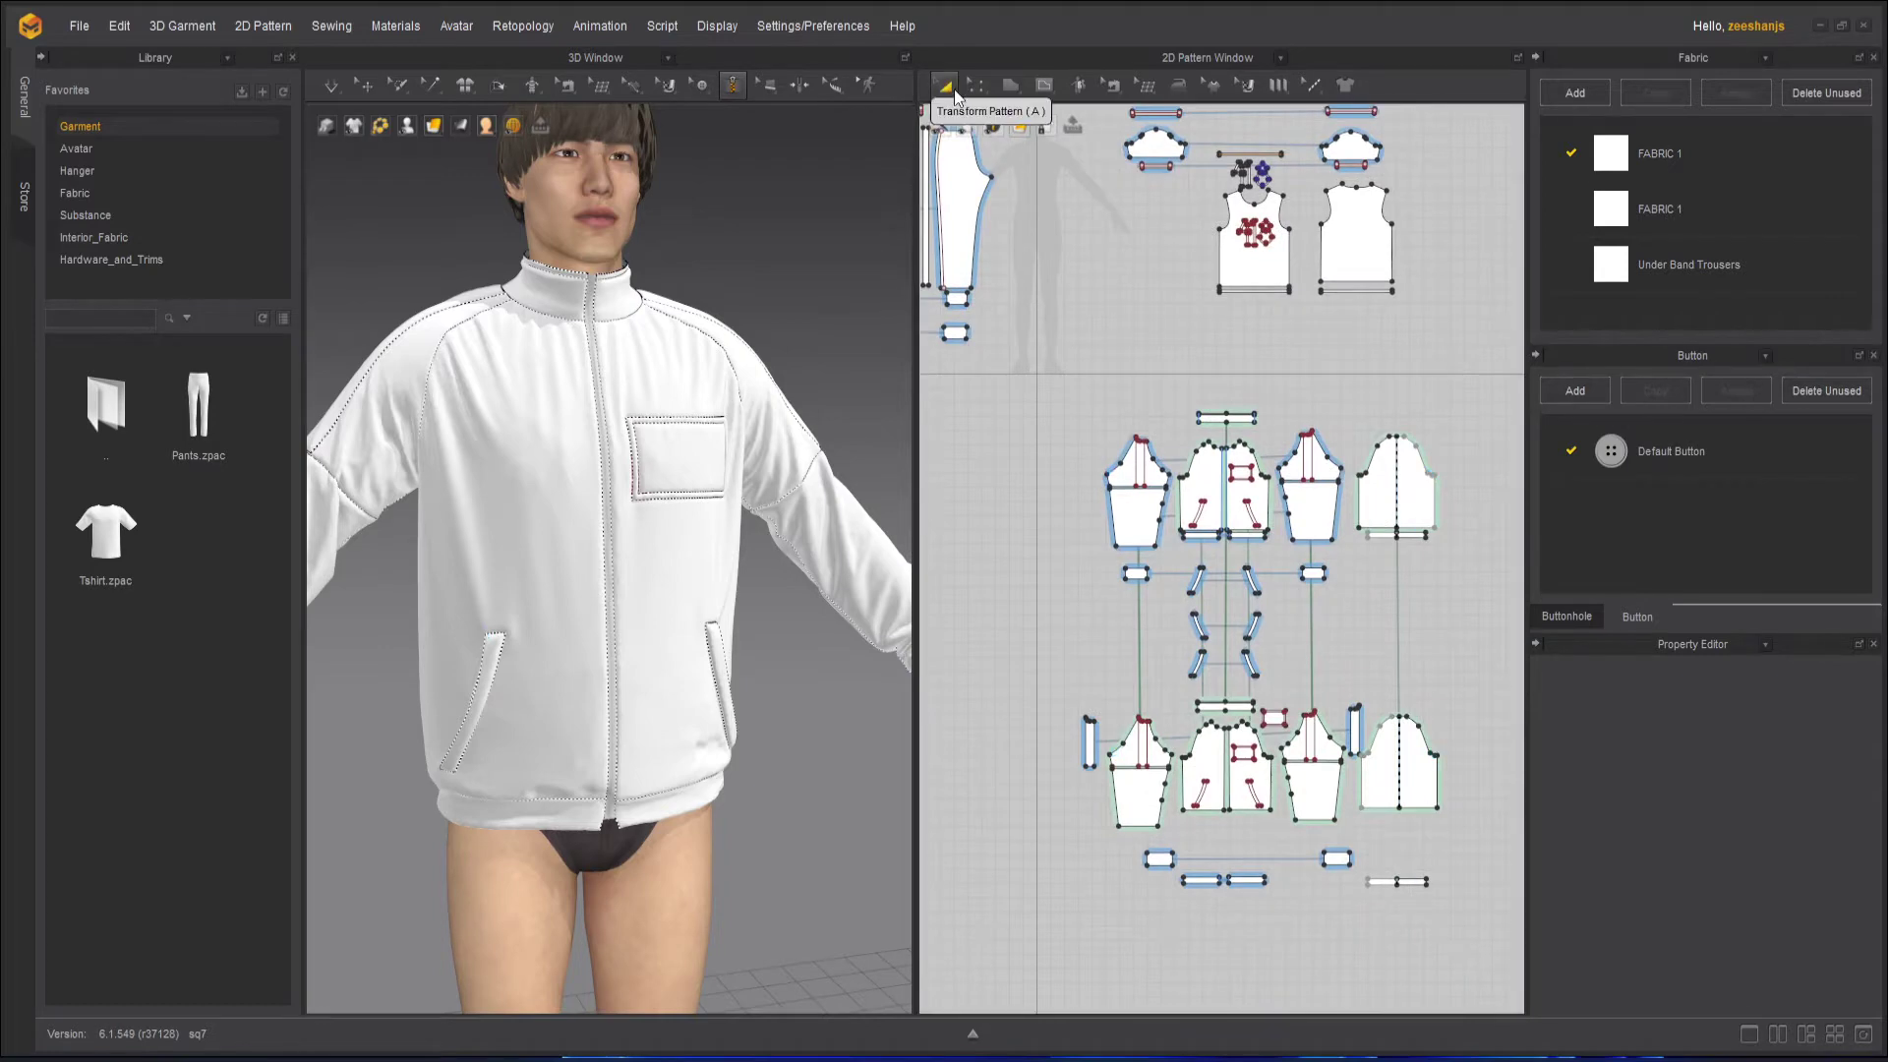
pyautogui.scroll(-4, 1147, 521)
pyautogui.scroll(2, 1147, 521)
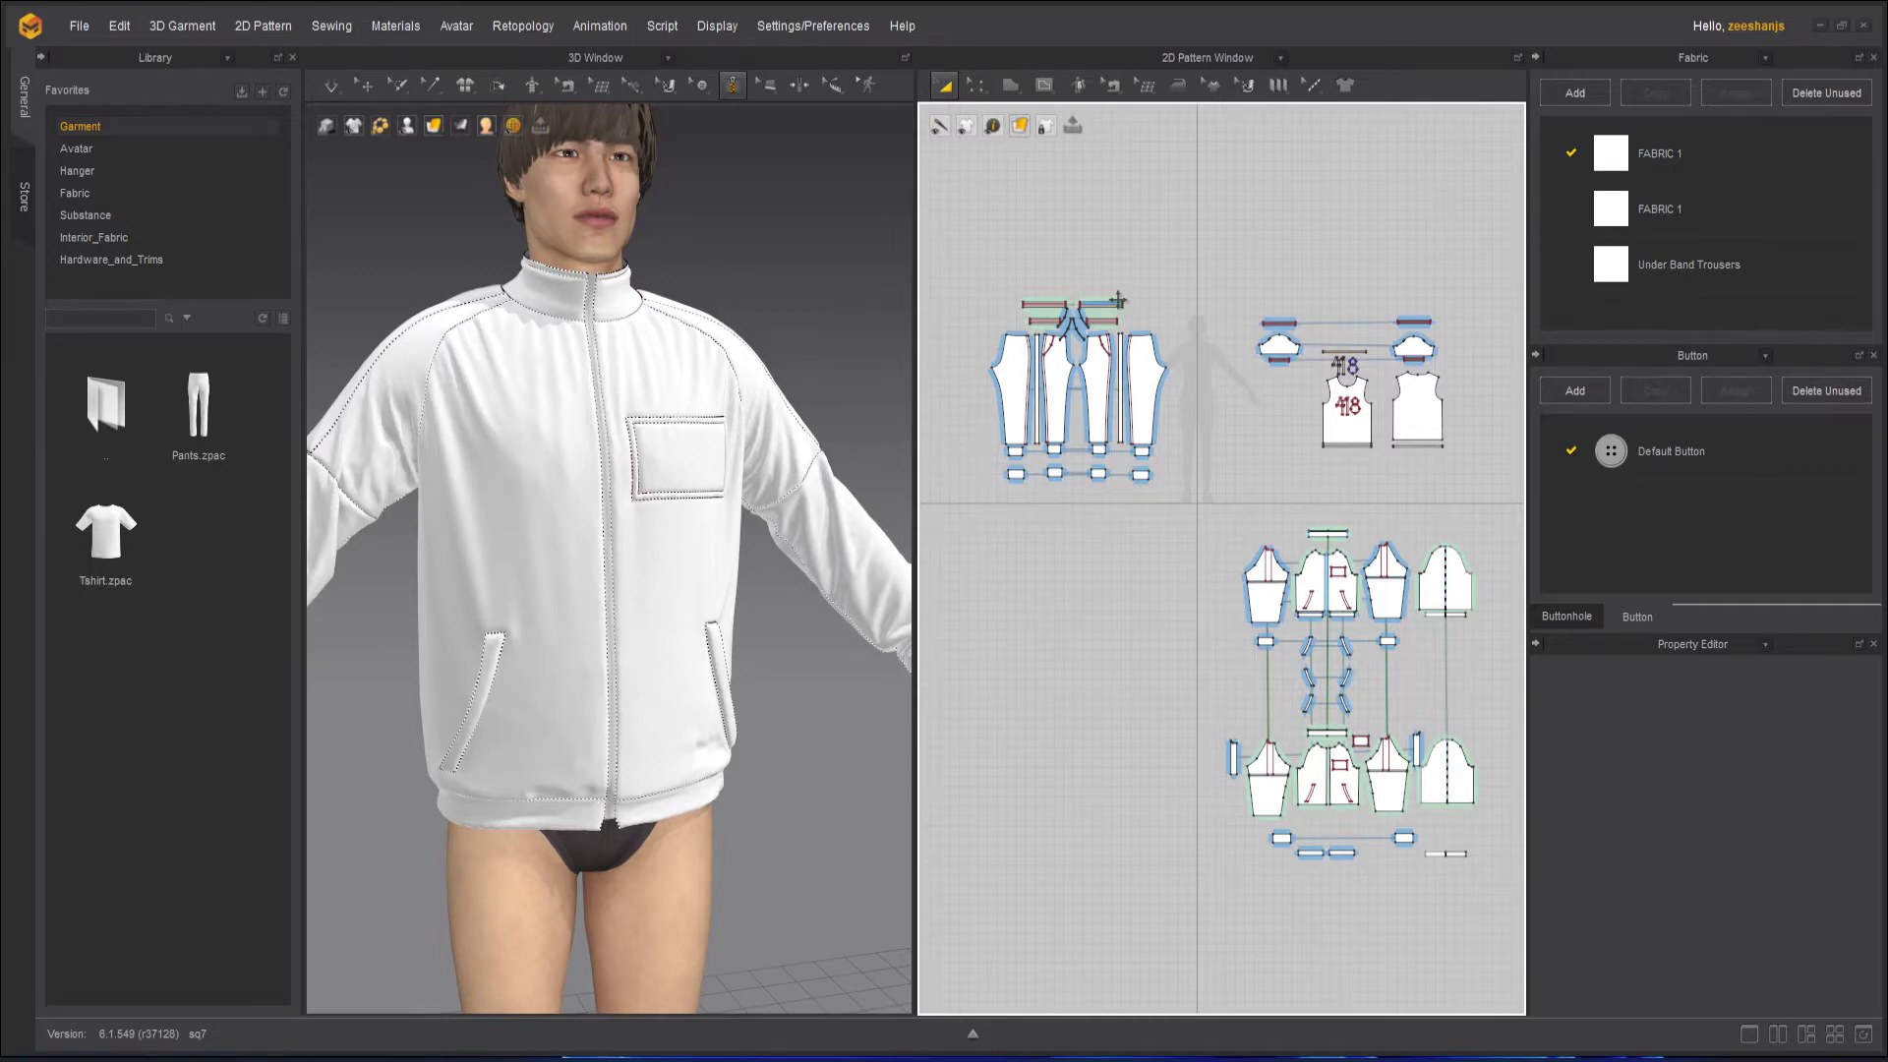
pyautogui.scroll(2, 983, 256)
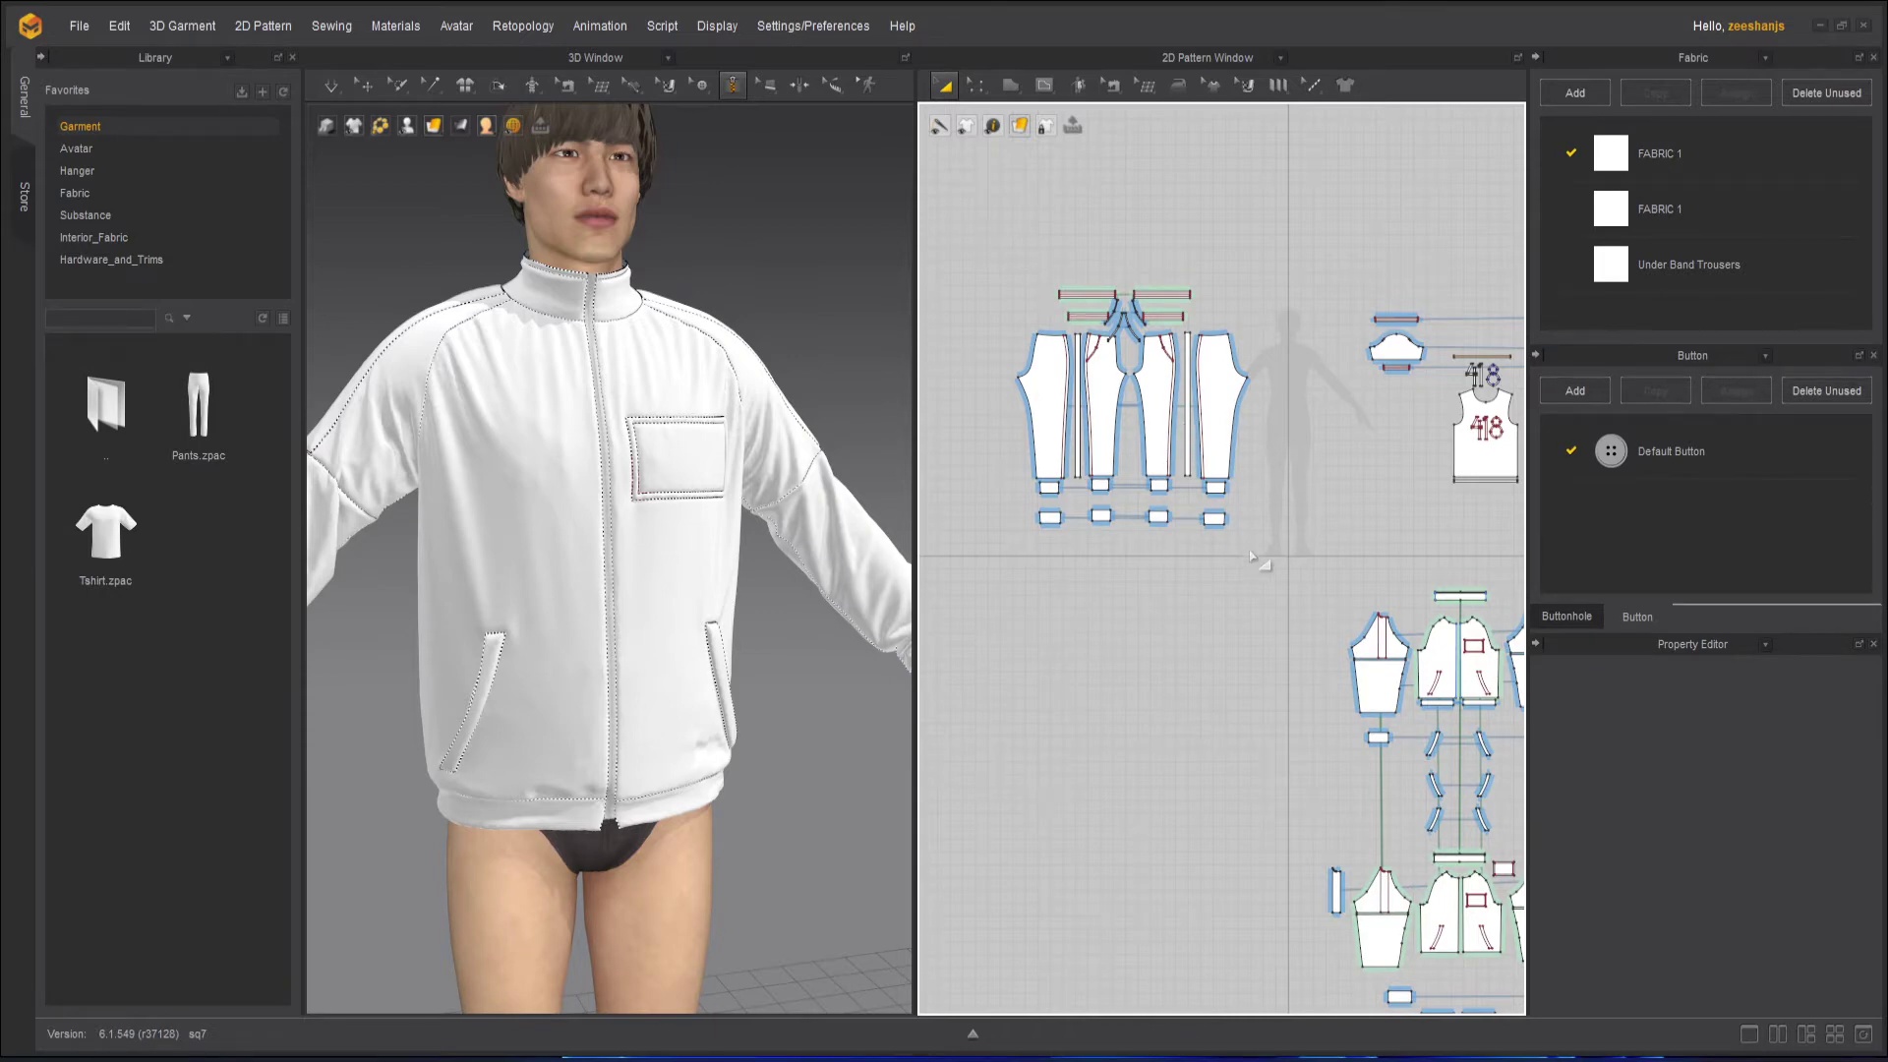
pyautogui.moveTo(1250, 556); pyautogui.dragTo(985, 517, button='middle')
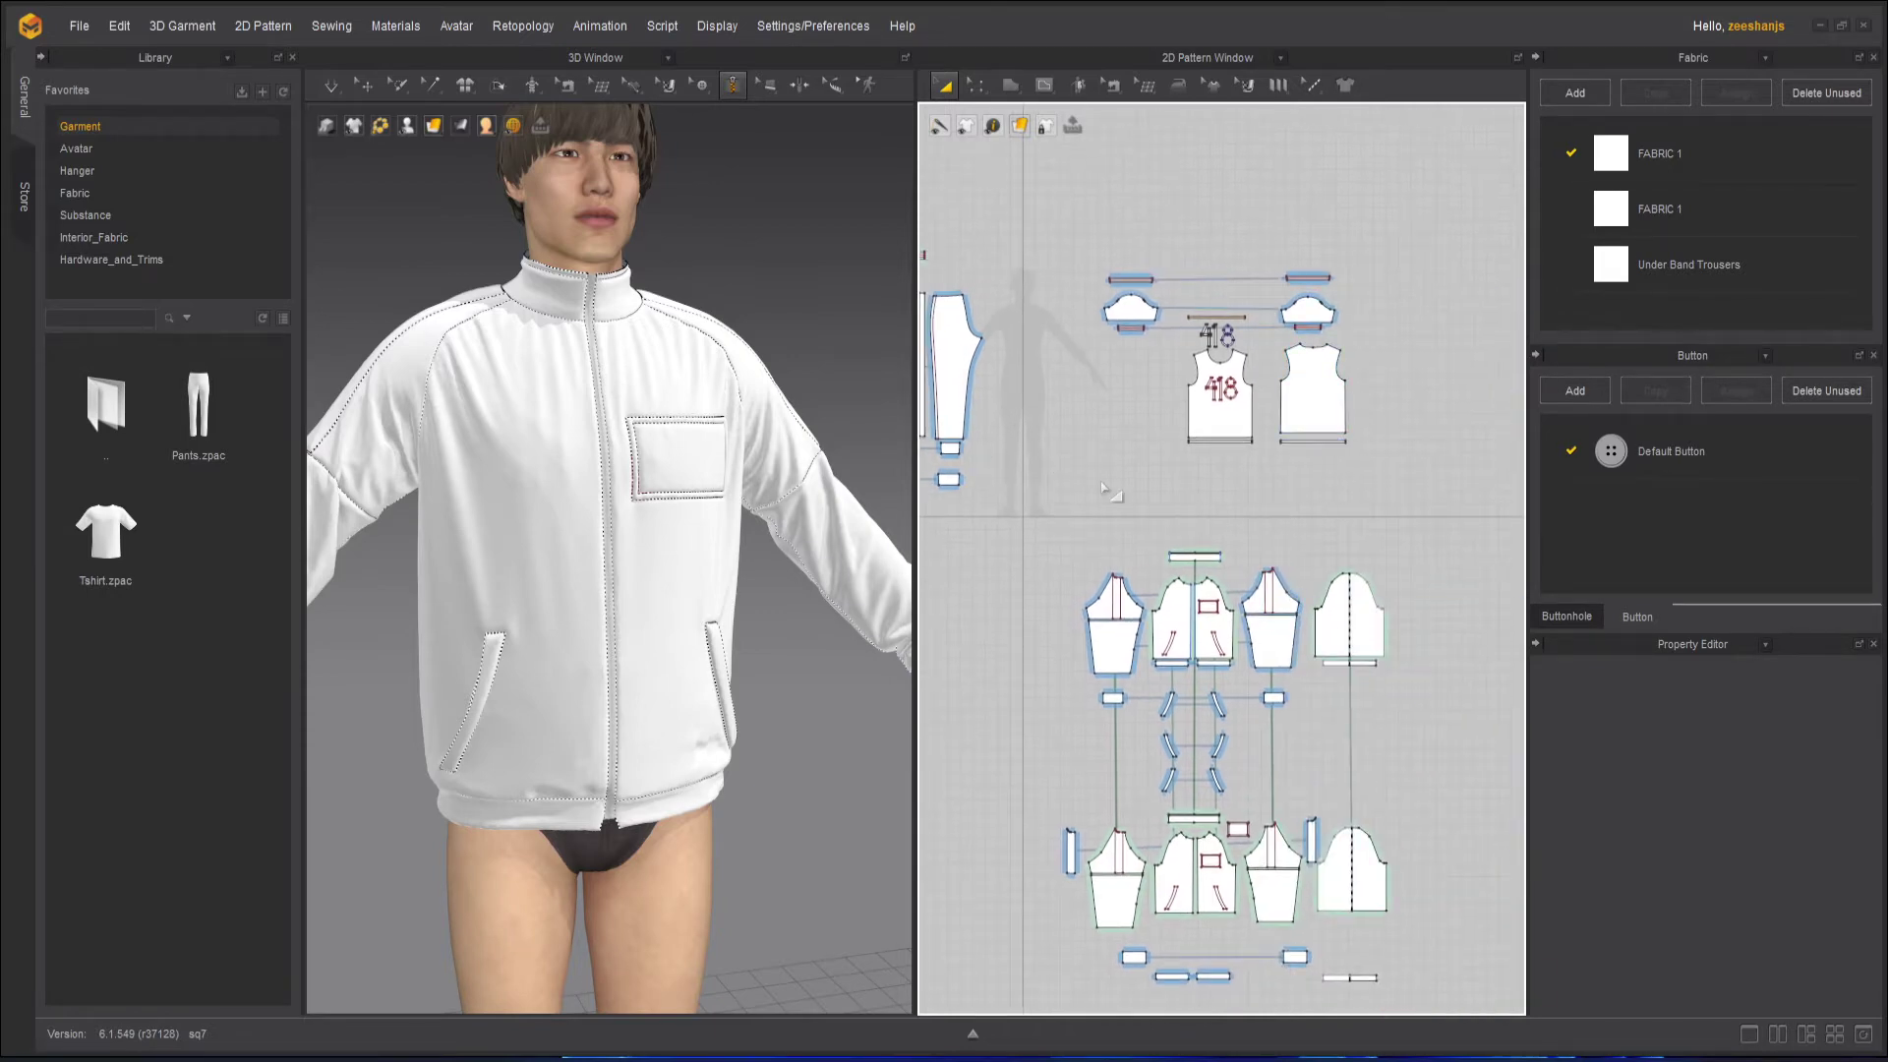
# Deactivate all the jacket patterns together with their sewing and hide them in the 3D view.
pyautogui.moveTo(1235, 504); pyautogui.dragTo(1240, 320, button='right')
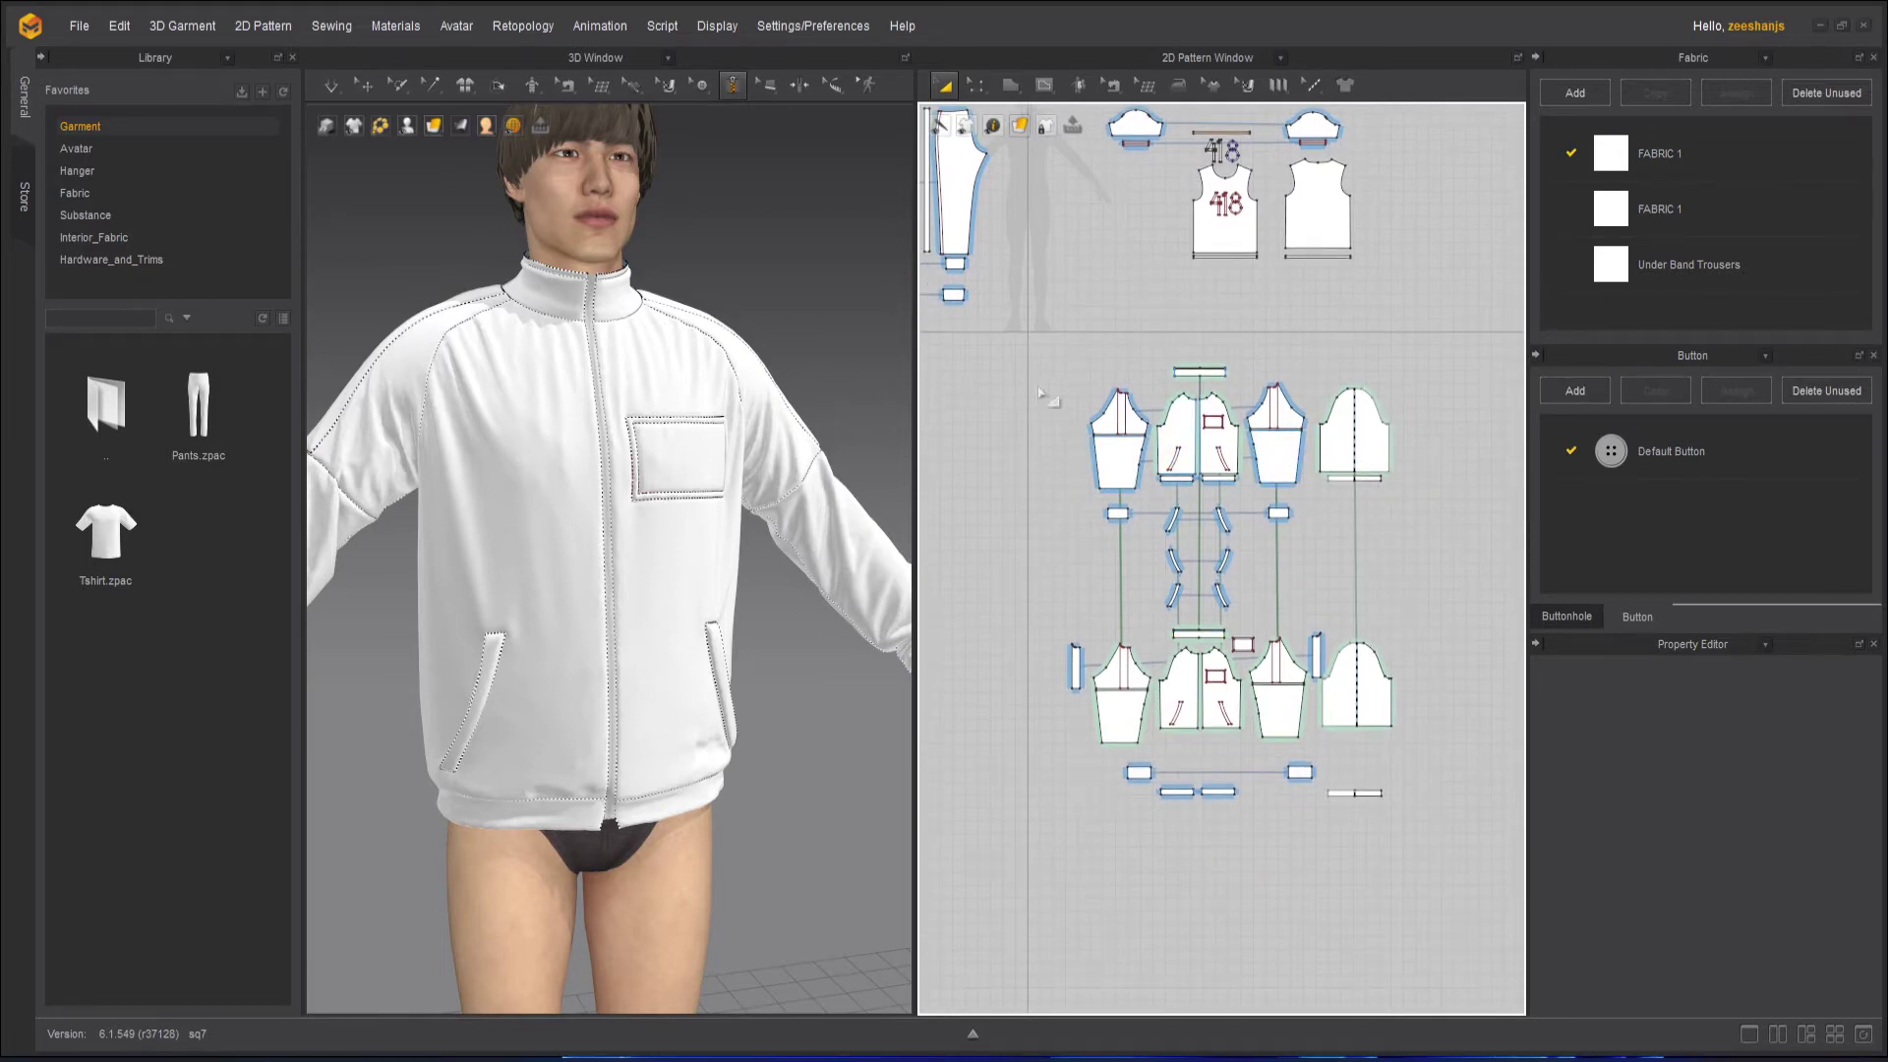
pyautogui.moveTo(1026, 346); pyautogui.dragTo(1396, 779)
pyautogui.rightClick(1357, 696)
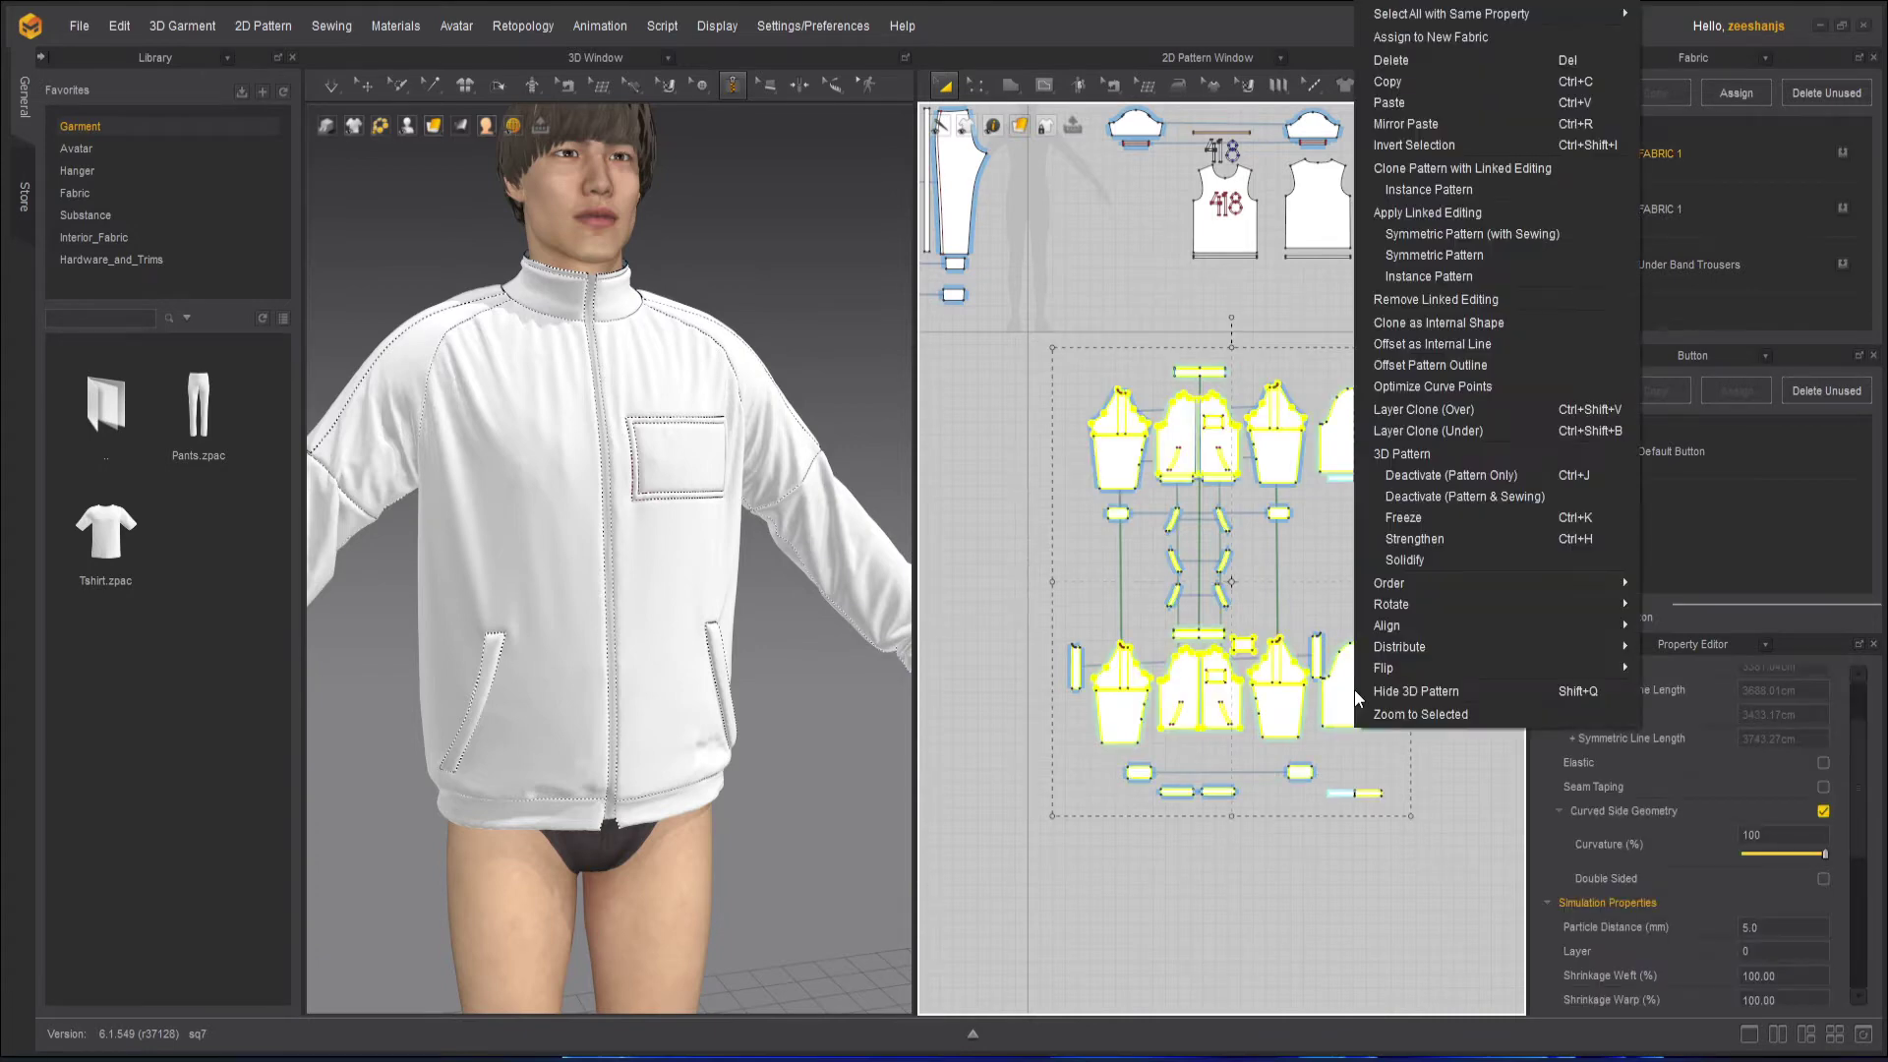
pyautogui.click(1499, 499)
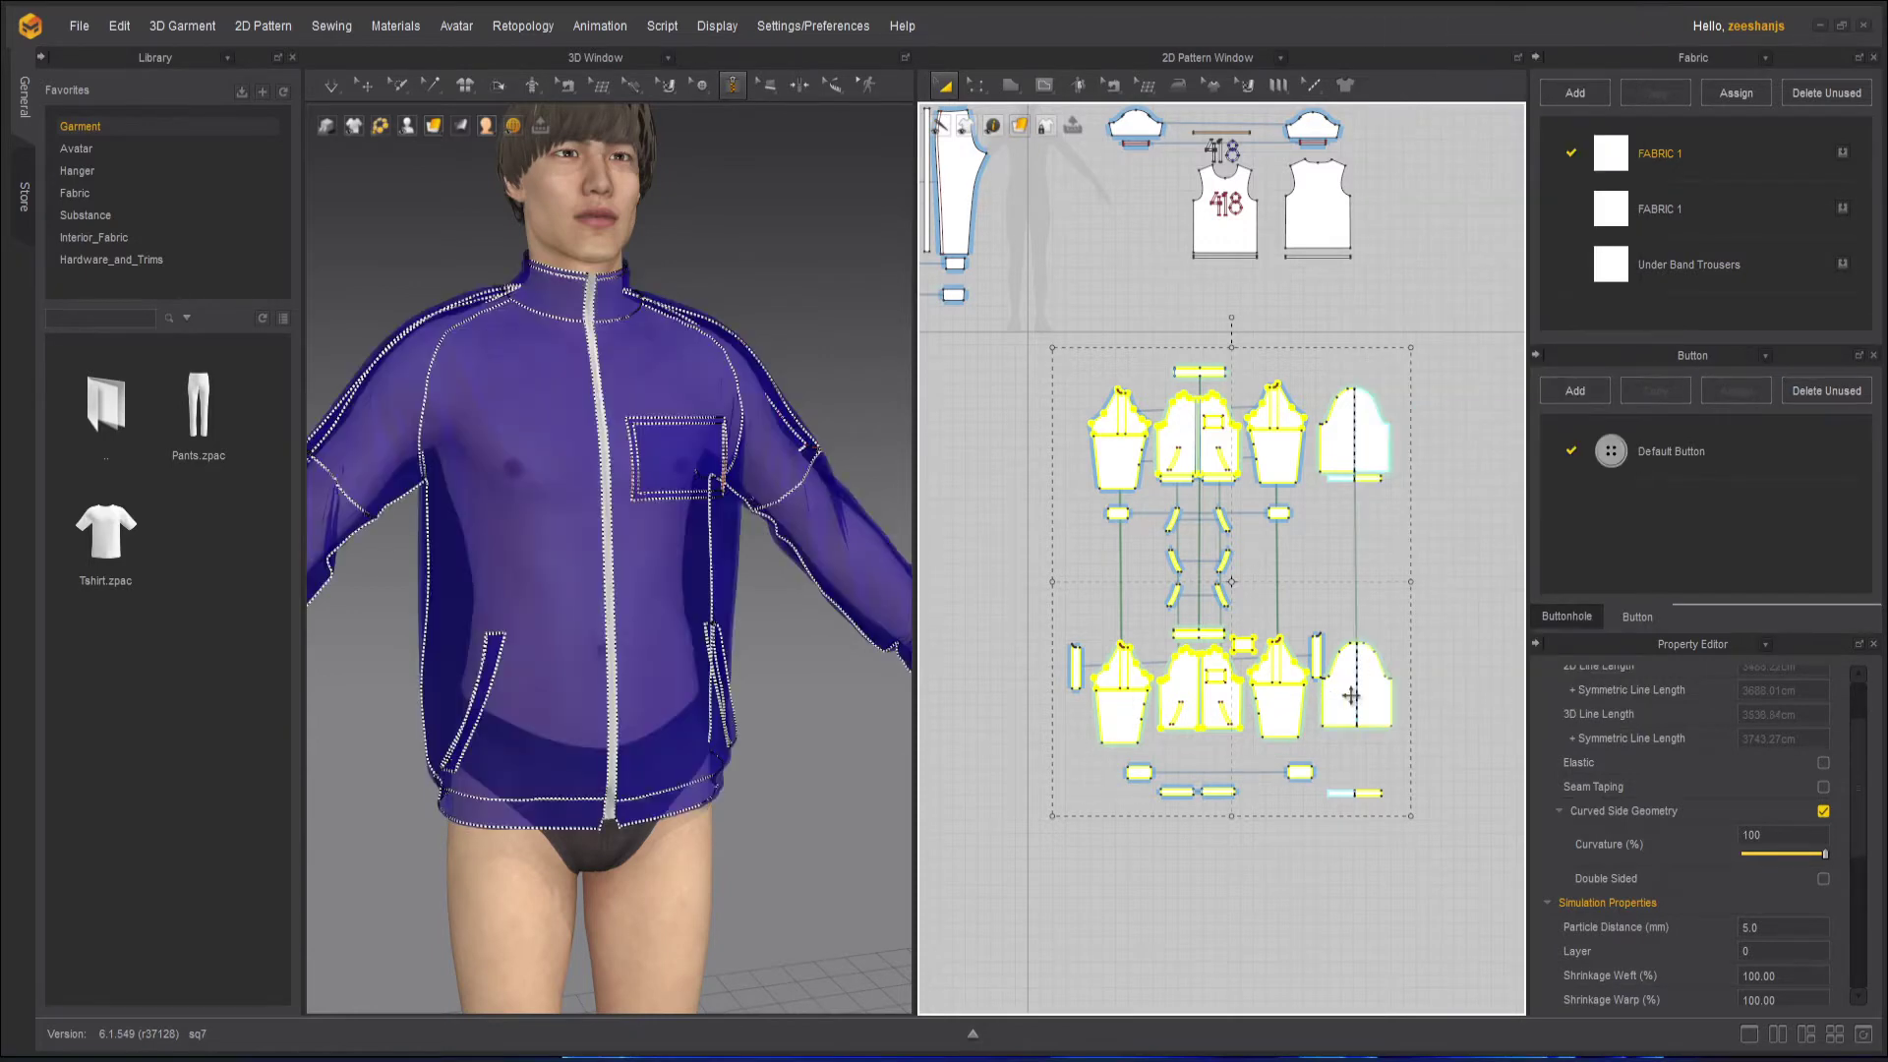
pyautogui.rightClick(1347, 697)
pyautogui.click(1461, 676)
# Deactivate all the T-shirt patterns, including the 418 number pieces, together with their sewing.
pyautogui.moveTo(1284, 475); pyautogui.dragTo(1319, 844, button='middle')
pyautogui.moveTo(1101, 406); pyautogui.dragTo(1425, 693)
pyautogui.rightClick(1362, 595)
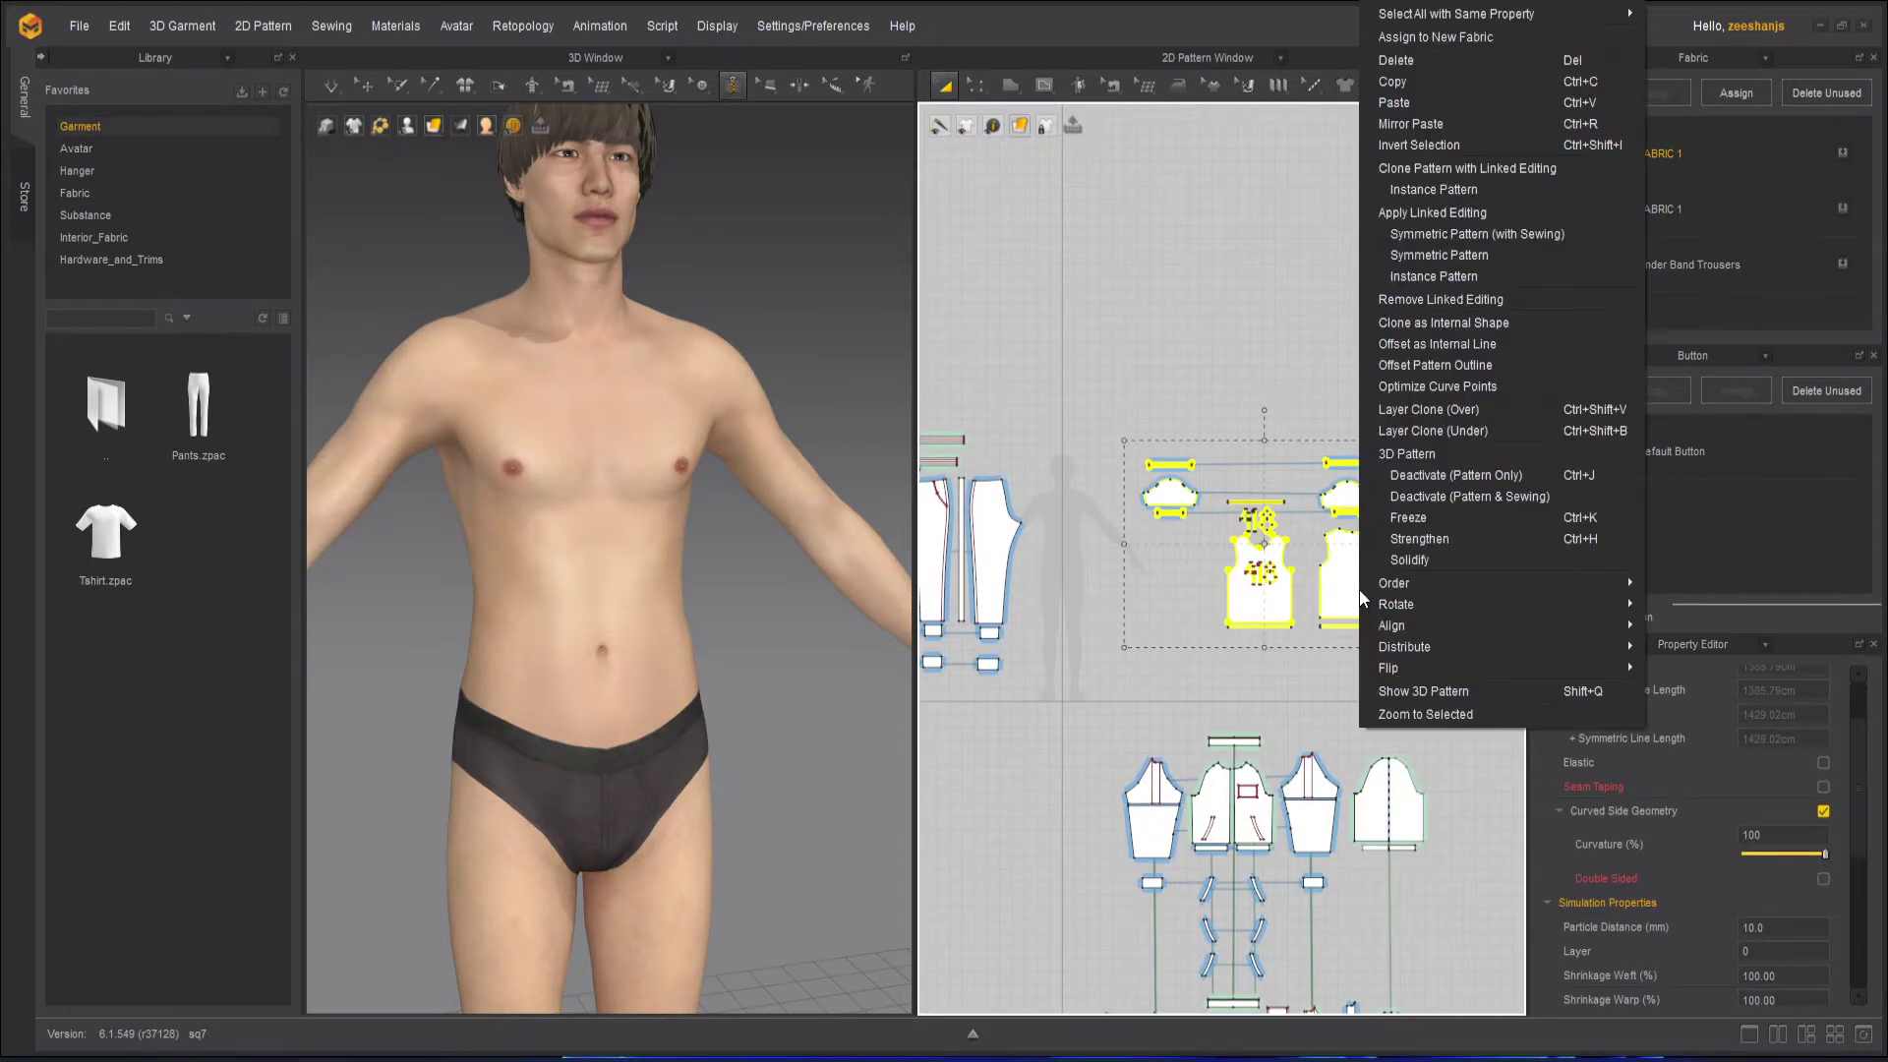
pyautogui.click(1481, 499)
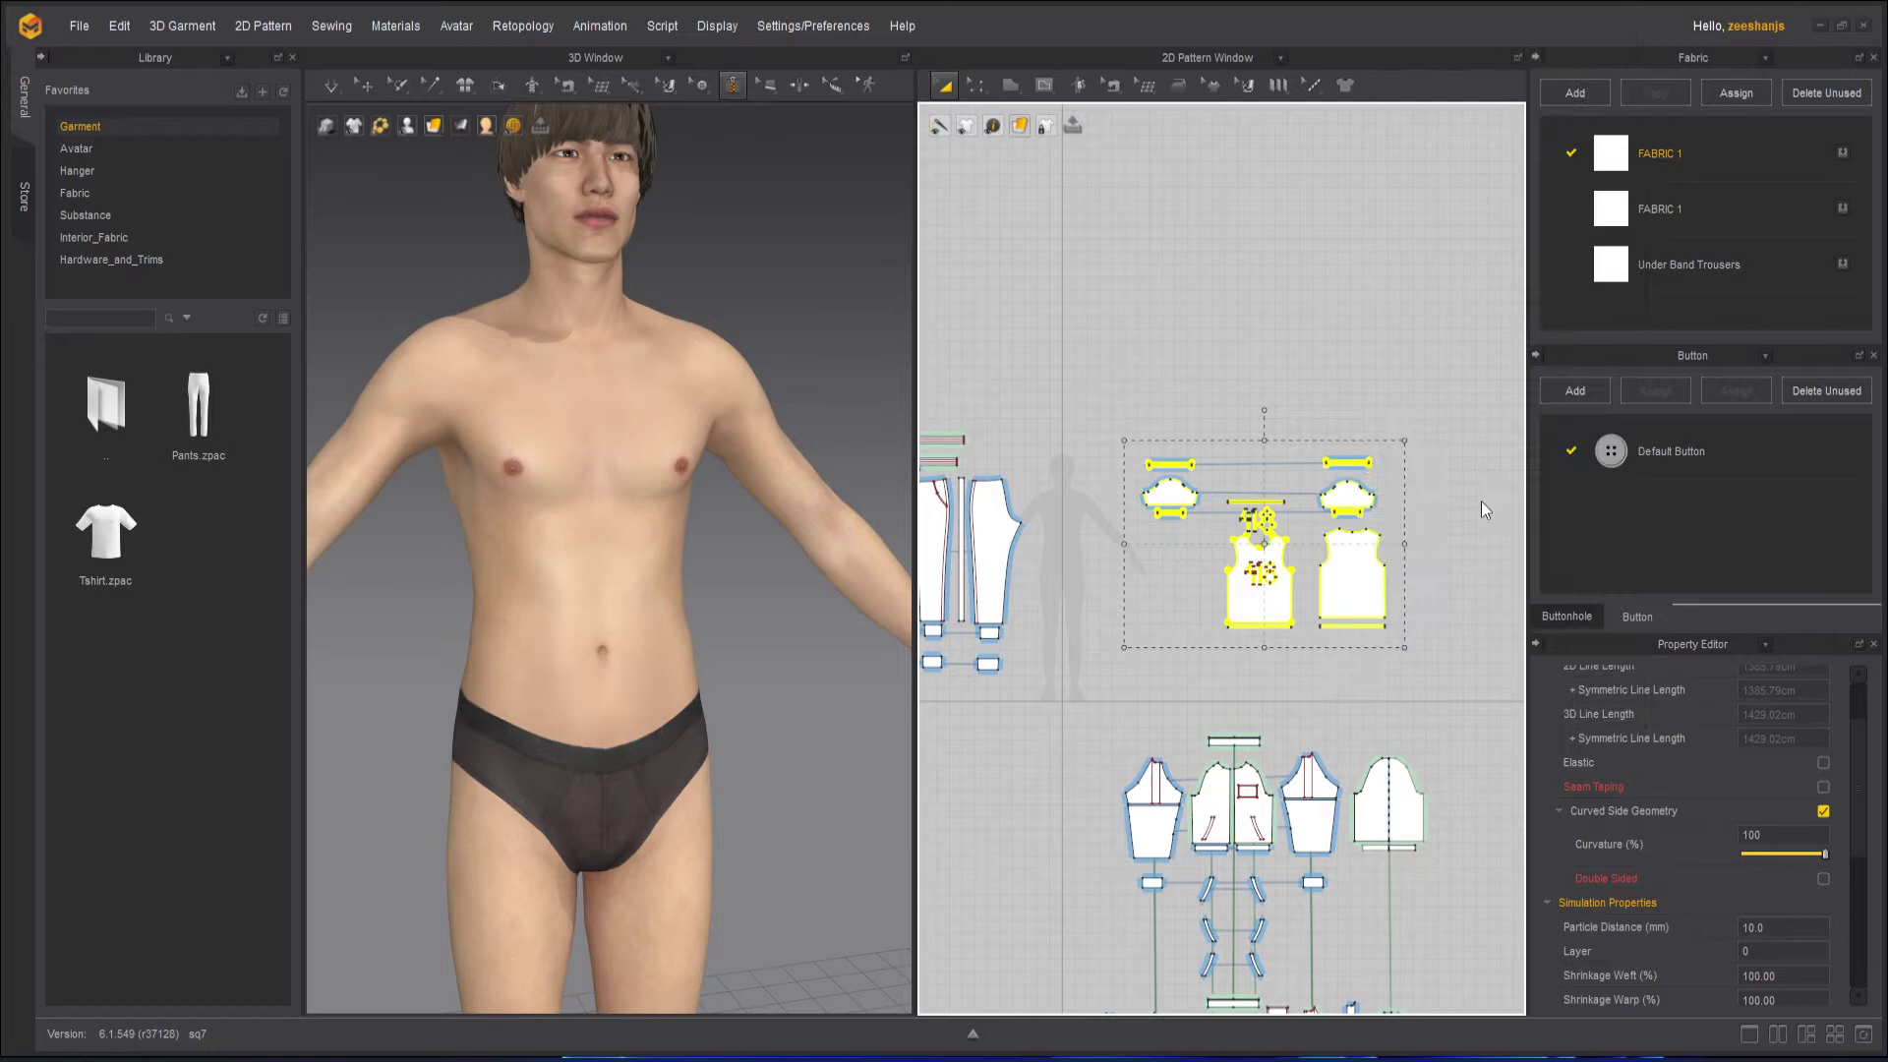
# Select all the trouser patterns and show them on the avatar in 3D.
pyautogui.moveTo(1074, 581); pyautogui.dragTo(1306, 534, button='middle')
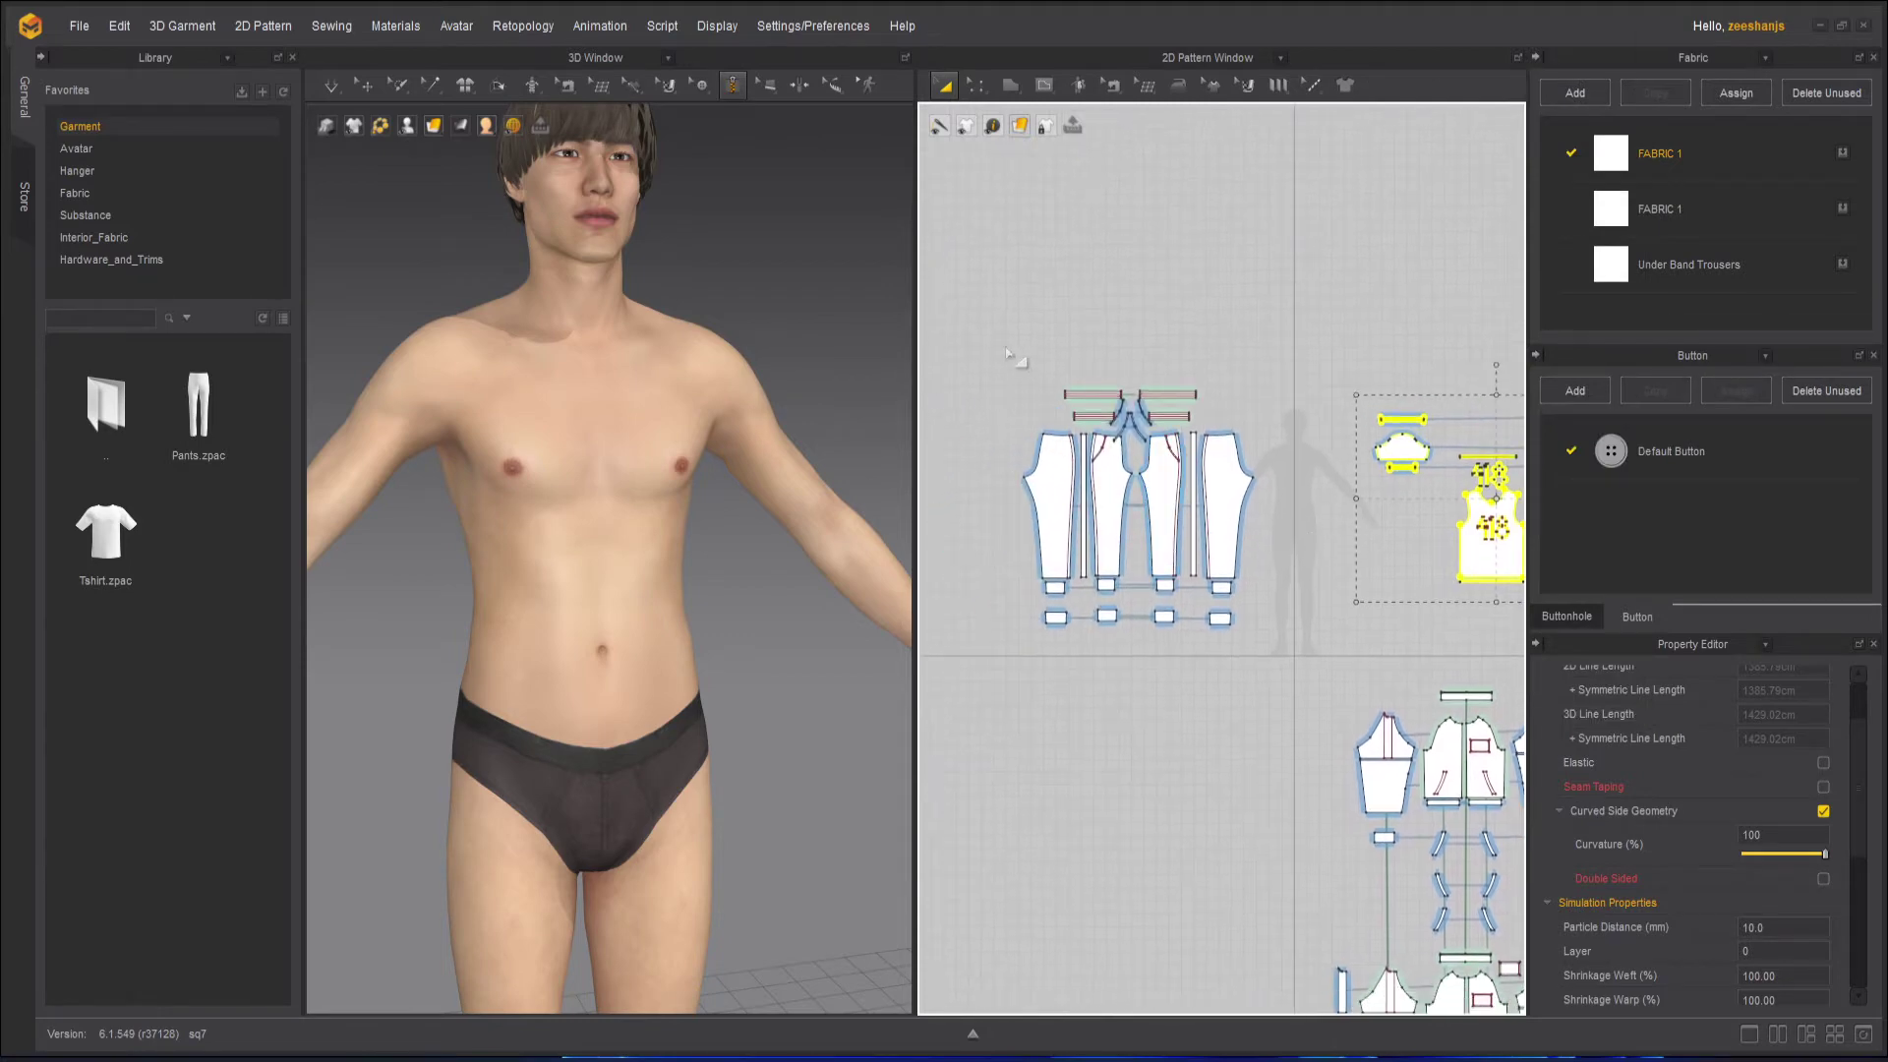
pyautogui.moveTo(997, 321); pyautogui.dragTo(1267, 678)
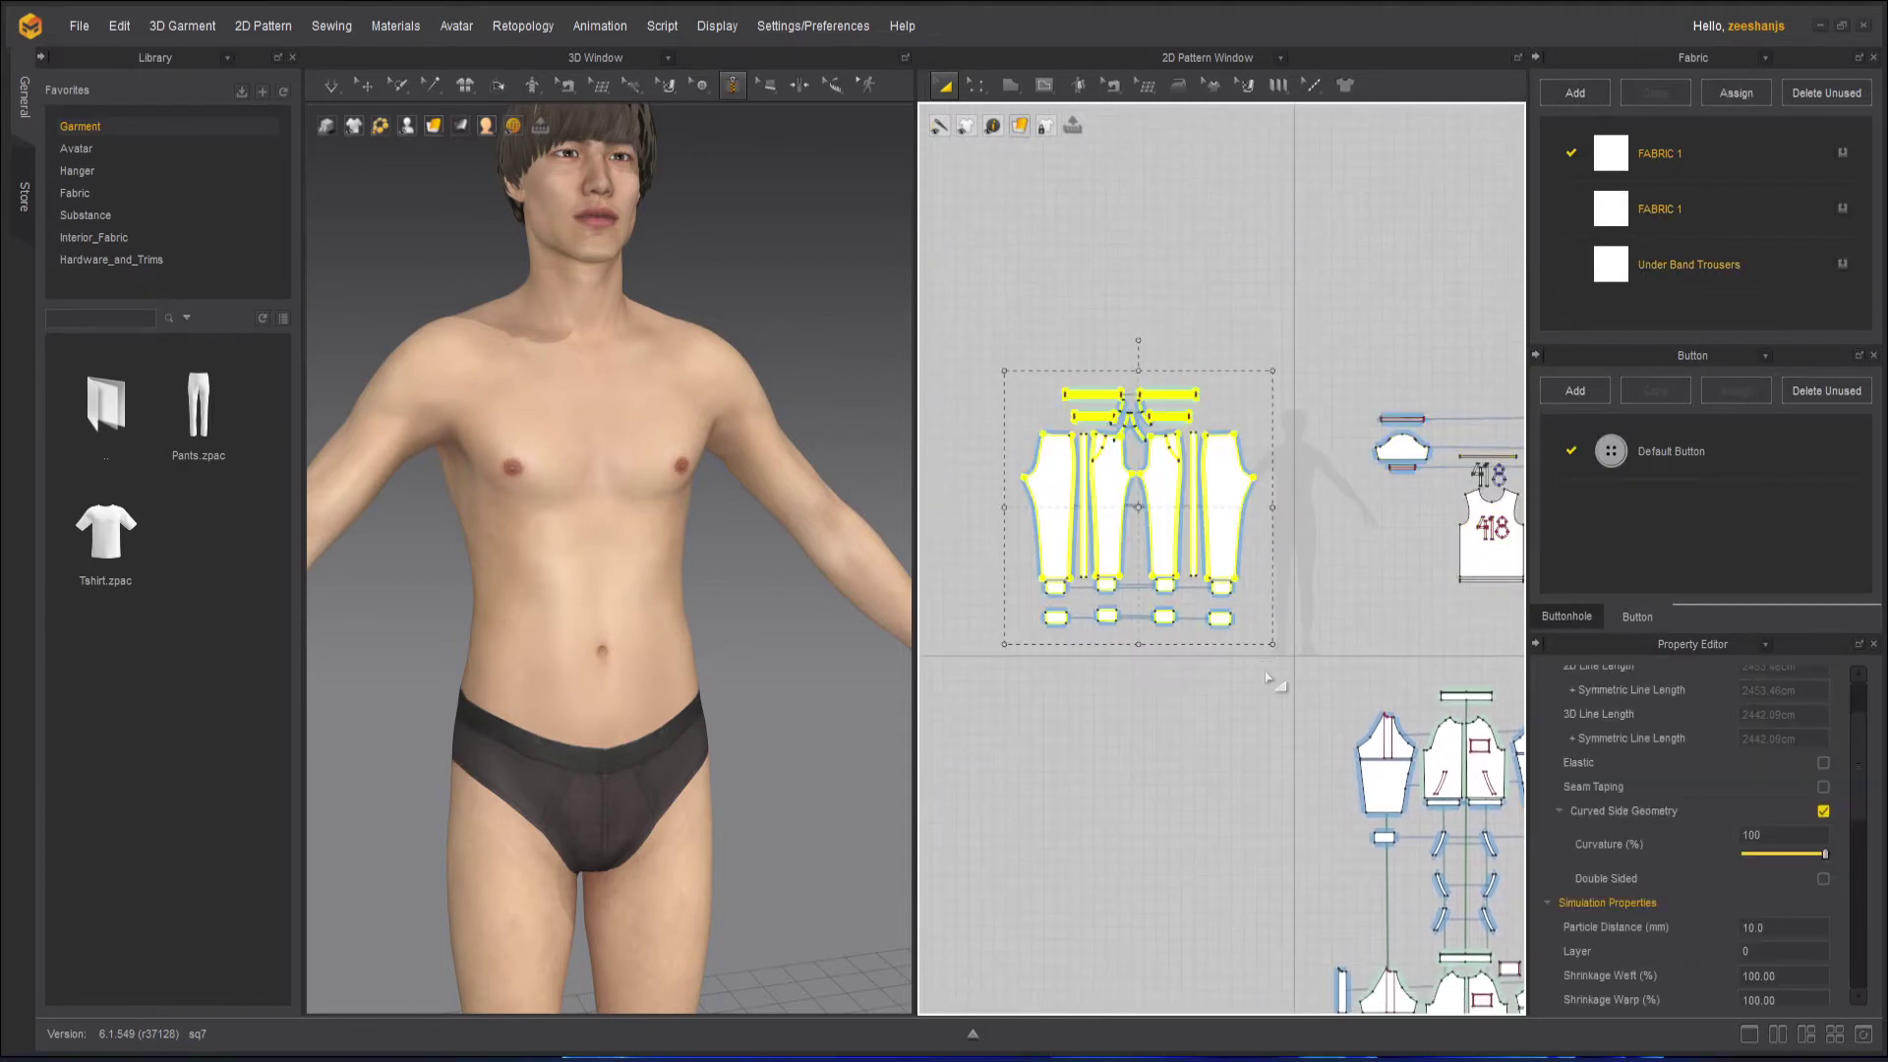
pyautogui.hotkey('shift', 'q')
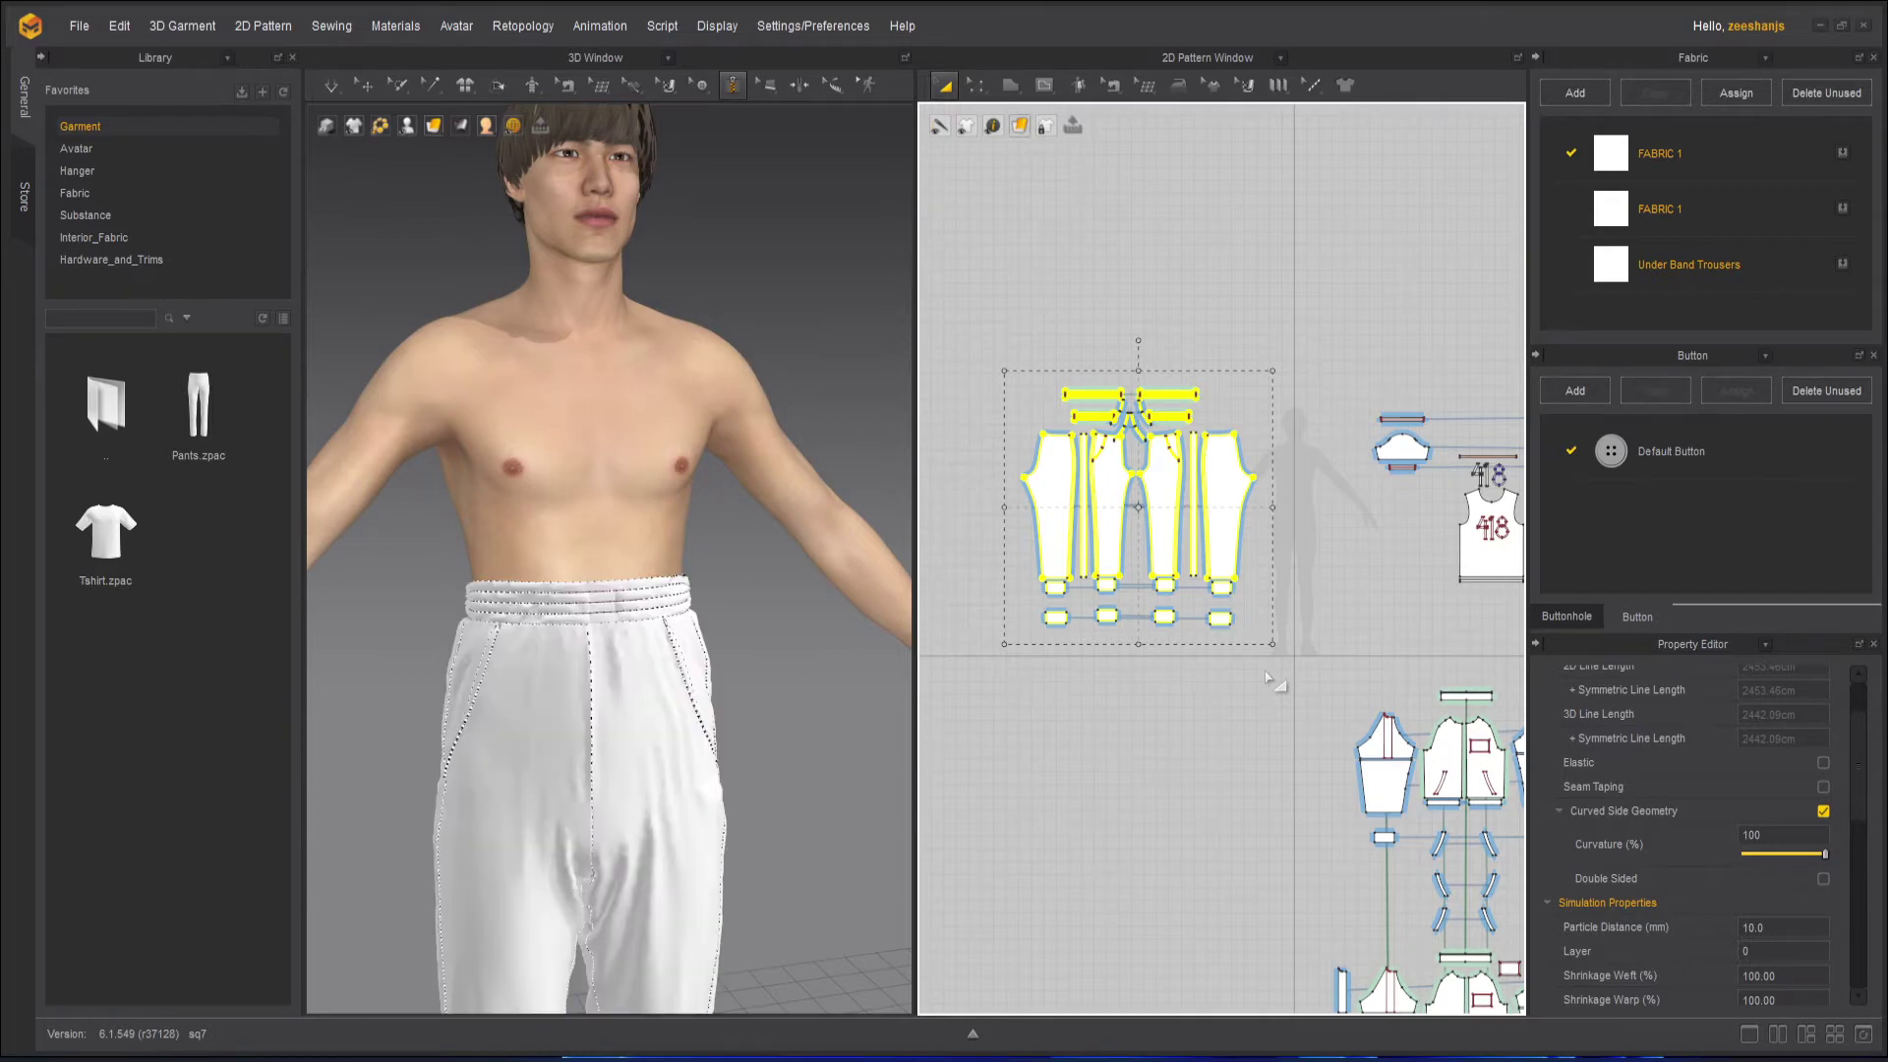
# Set the particle distance of the selected trouser patterns to 5 mm and simulate the garment.
pyautogui.moveTo(794, 788); pyautogui.dragTo(793, 344, button='middle')
pyautogui.scroll(-2, 793, 346)
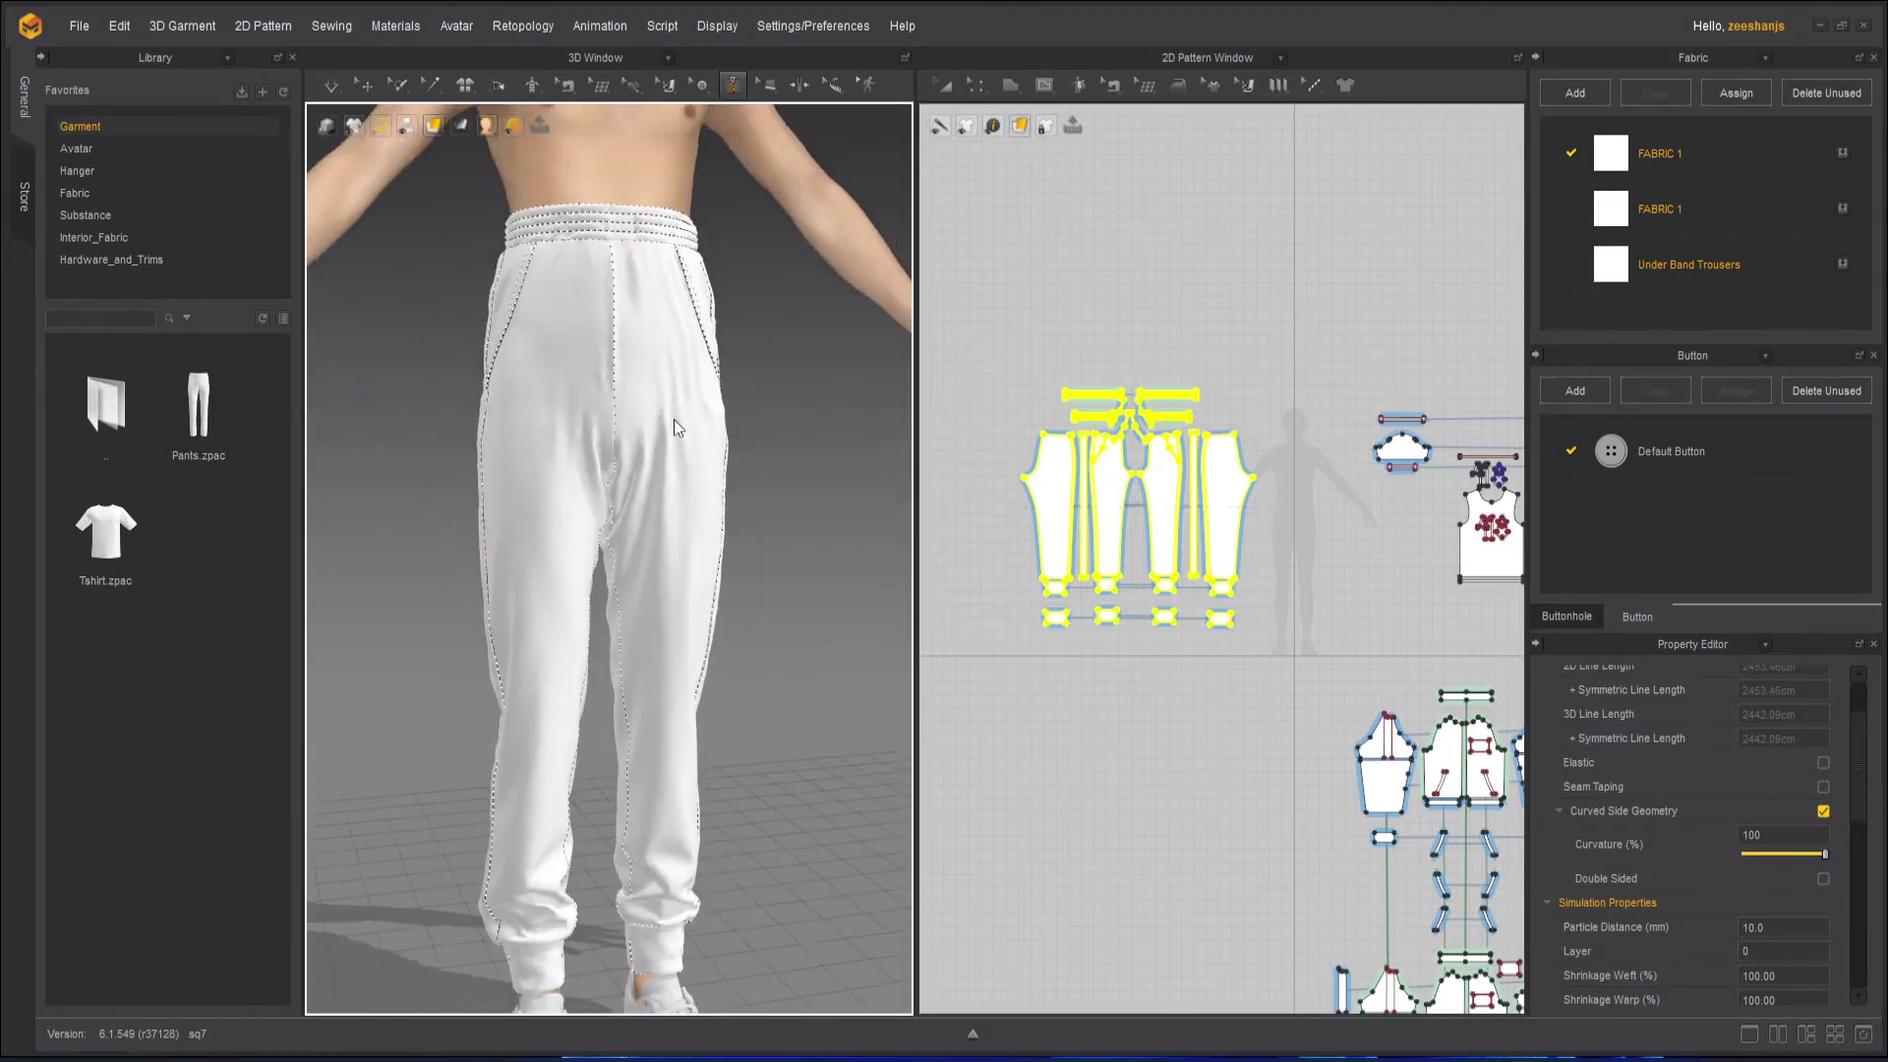
pyautogui.moveTo(675, 419); pyautogui.dragTo(671, 610, button='right')
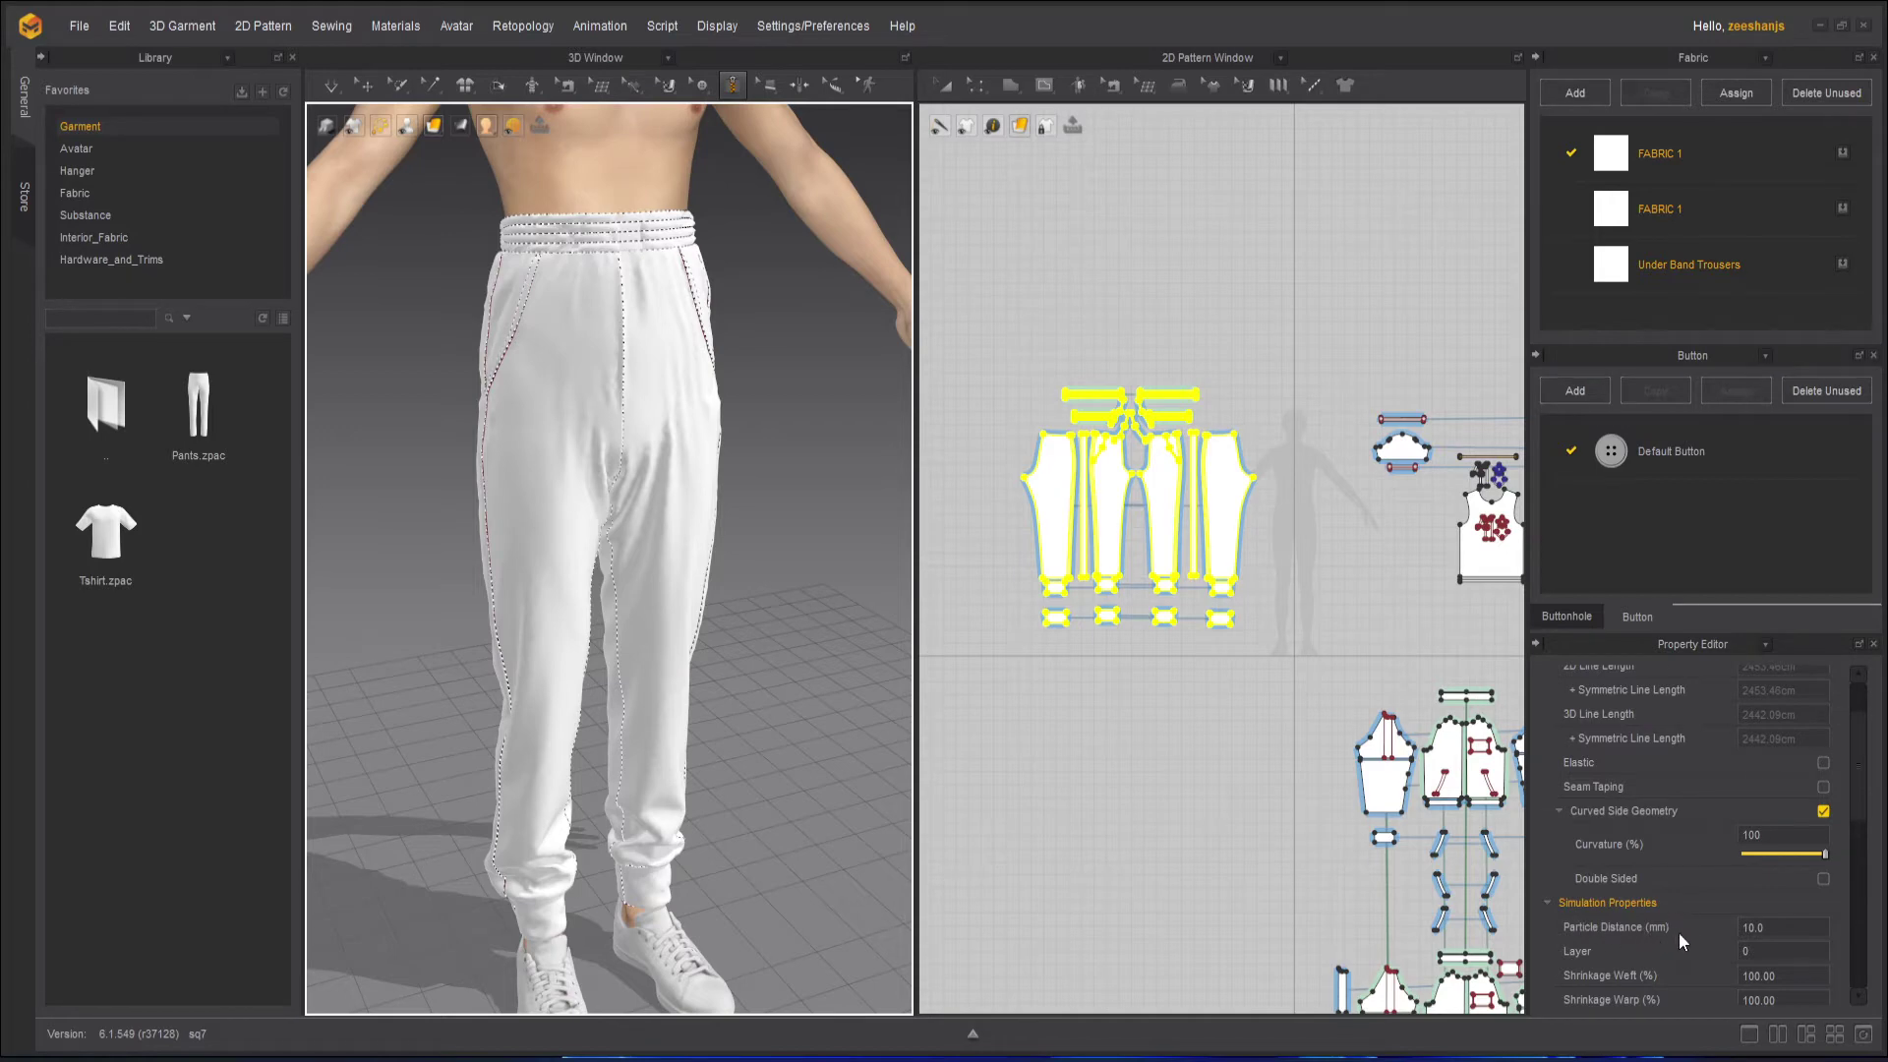
pyautogui.click(1786, 930)
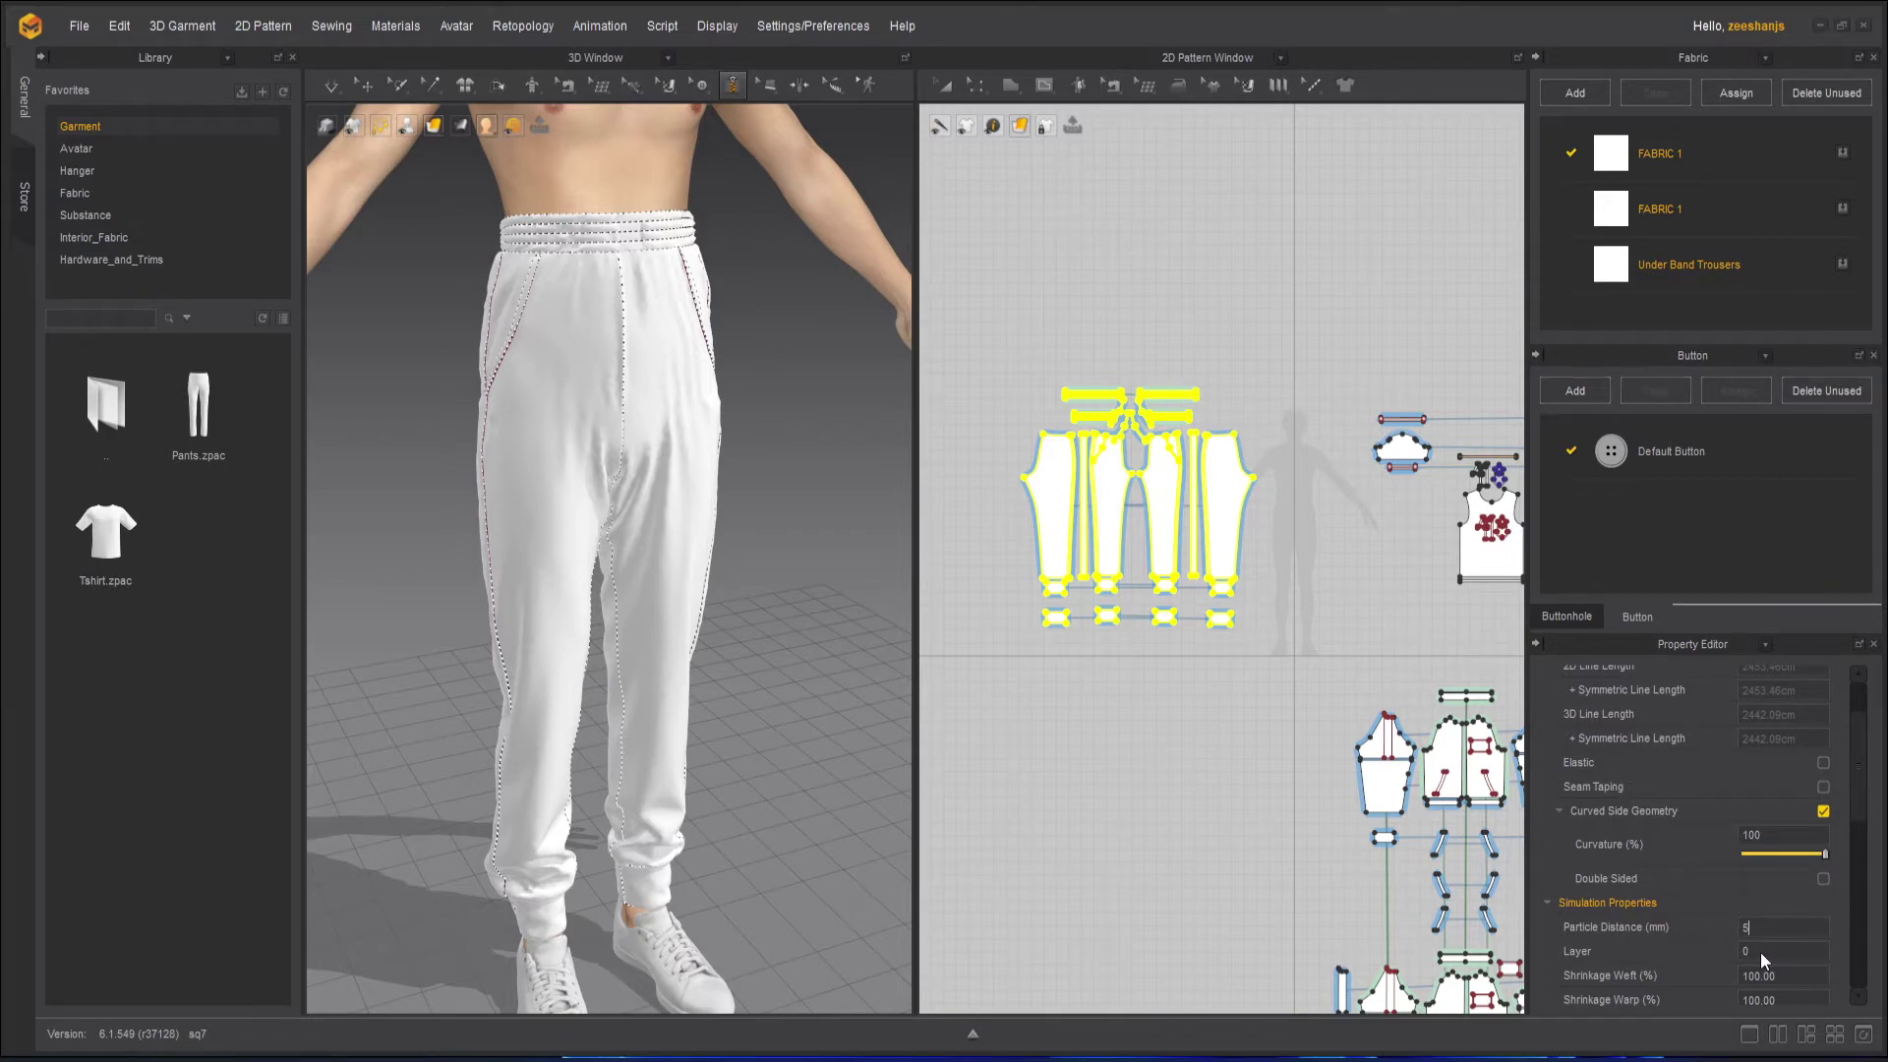
pyautogui.press('Return')
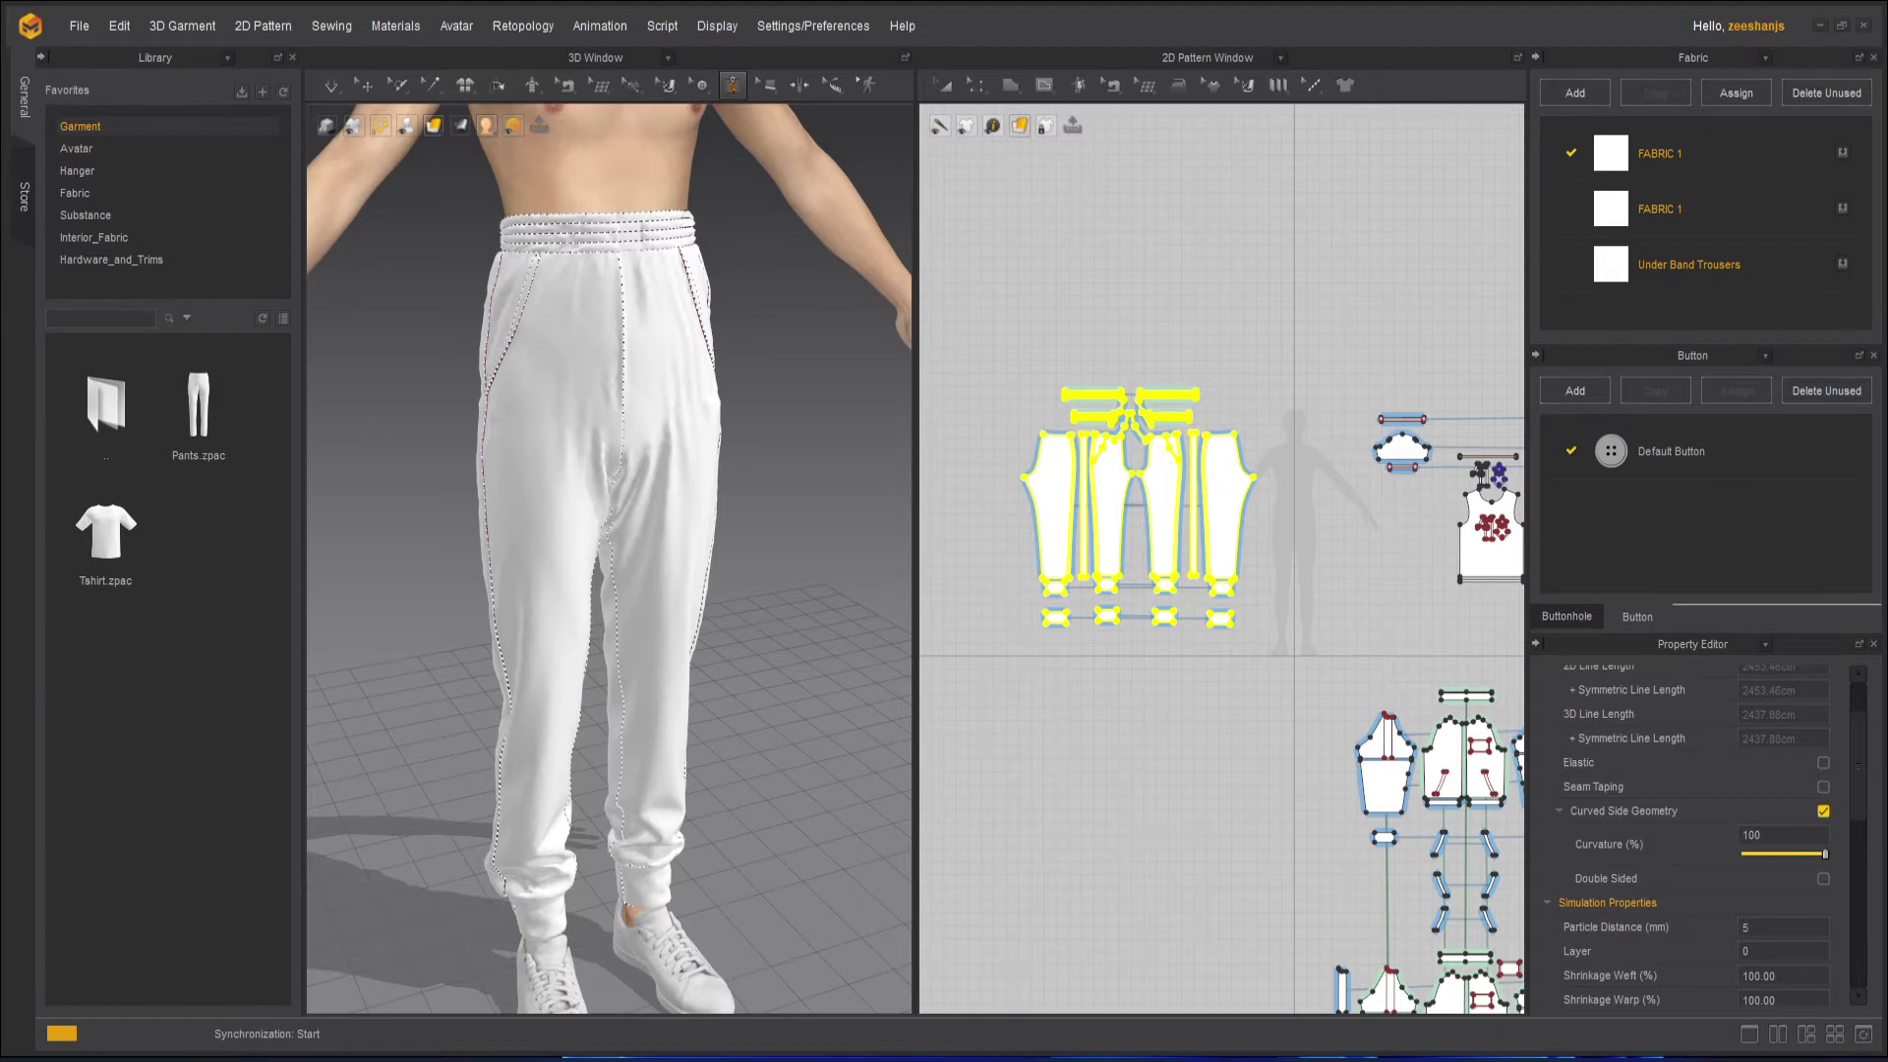
pyautogui.click(326, 125)
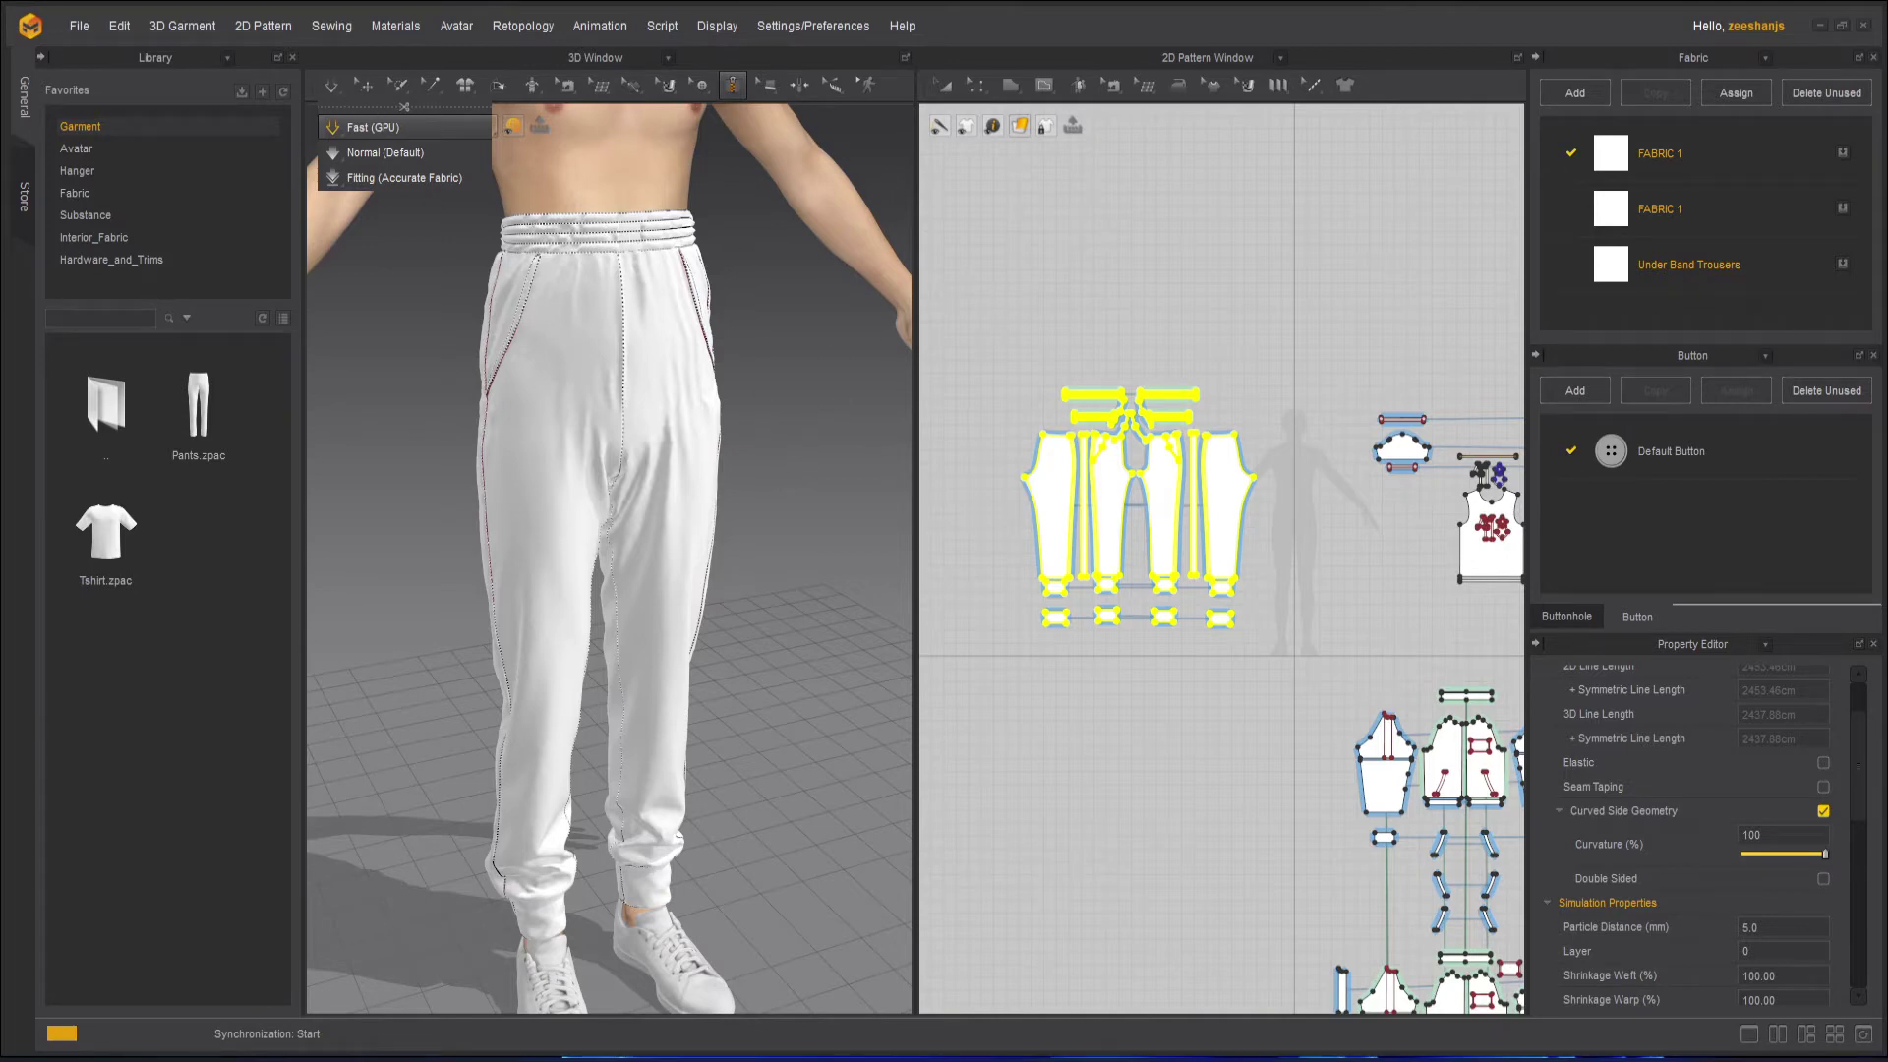
pyautogui.click(444, 555)
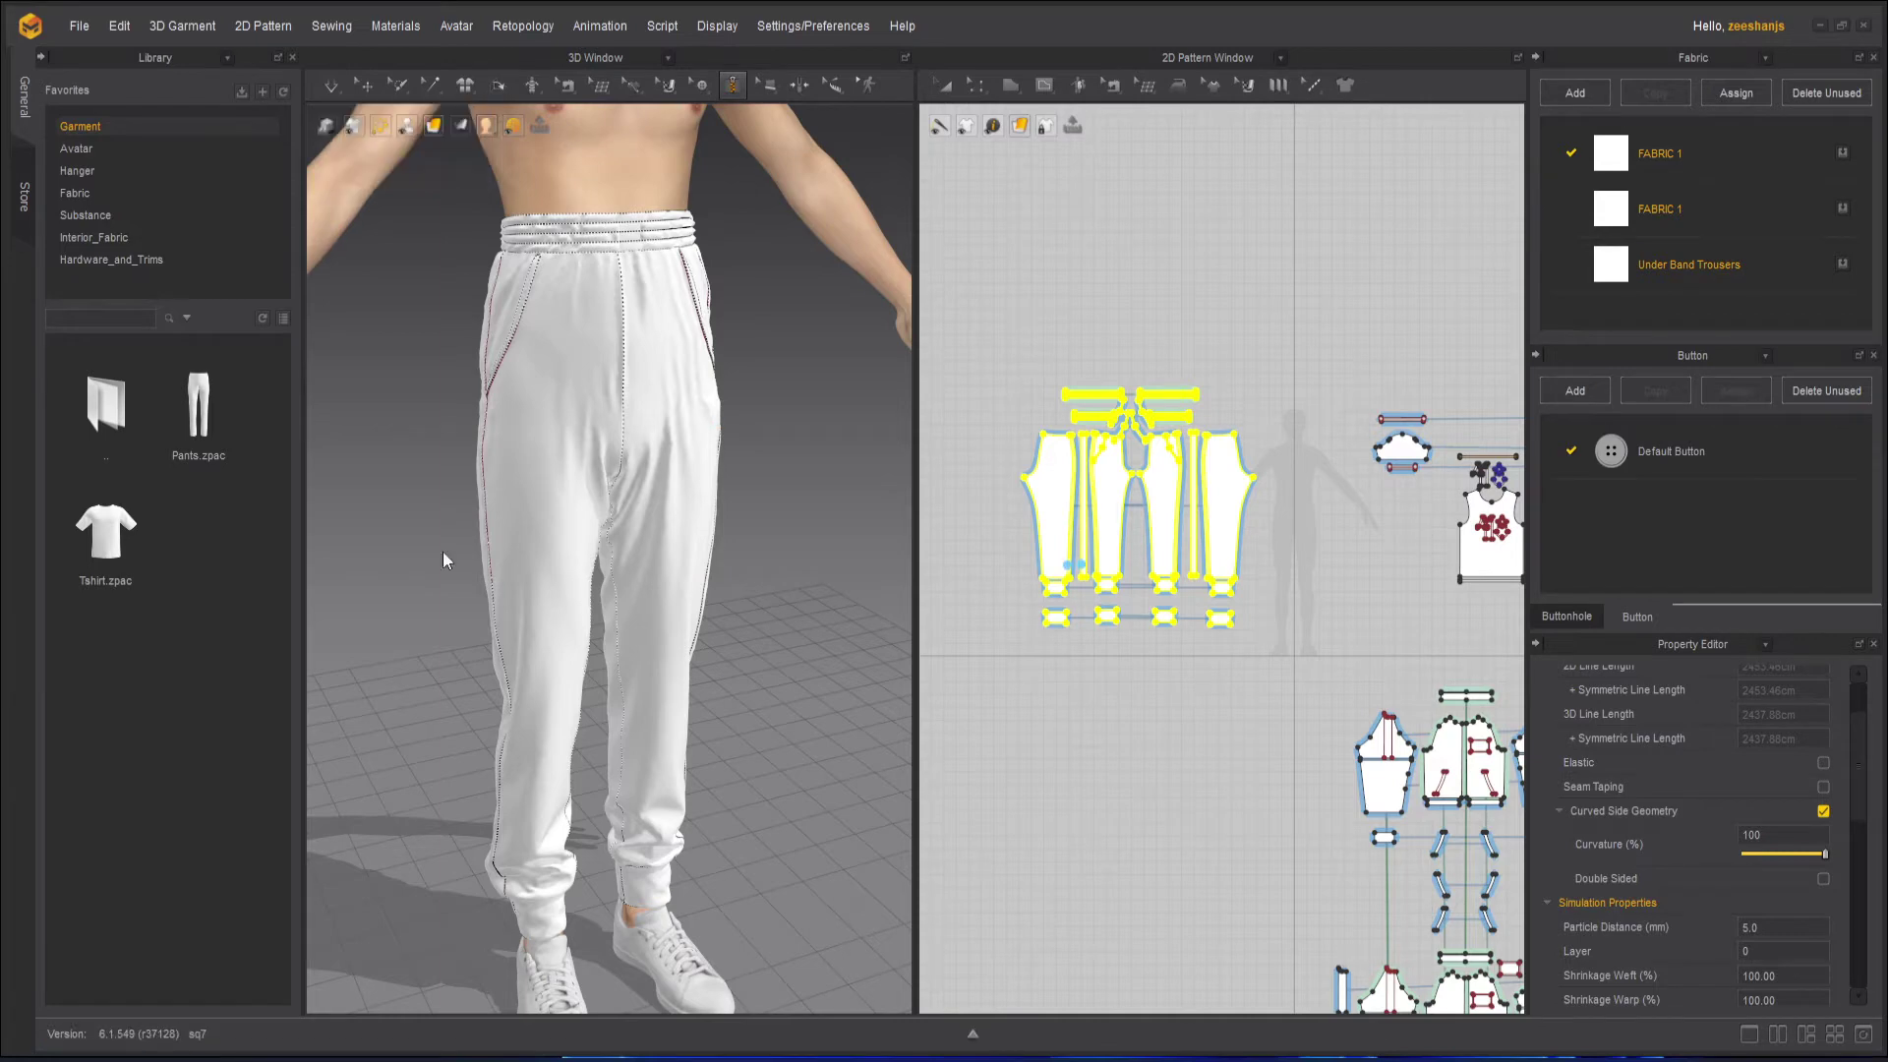
# Examine the trousers on the avatar, checking the waistband, pocket seams and folds up close.
pyautogui.moveTo(811, 468); pyautogui.dragTo(1076, 466, button='right')
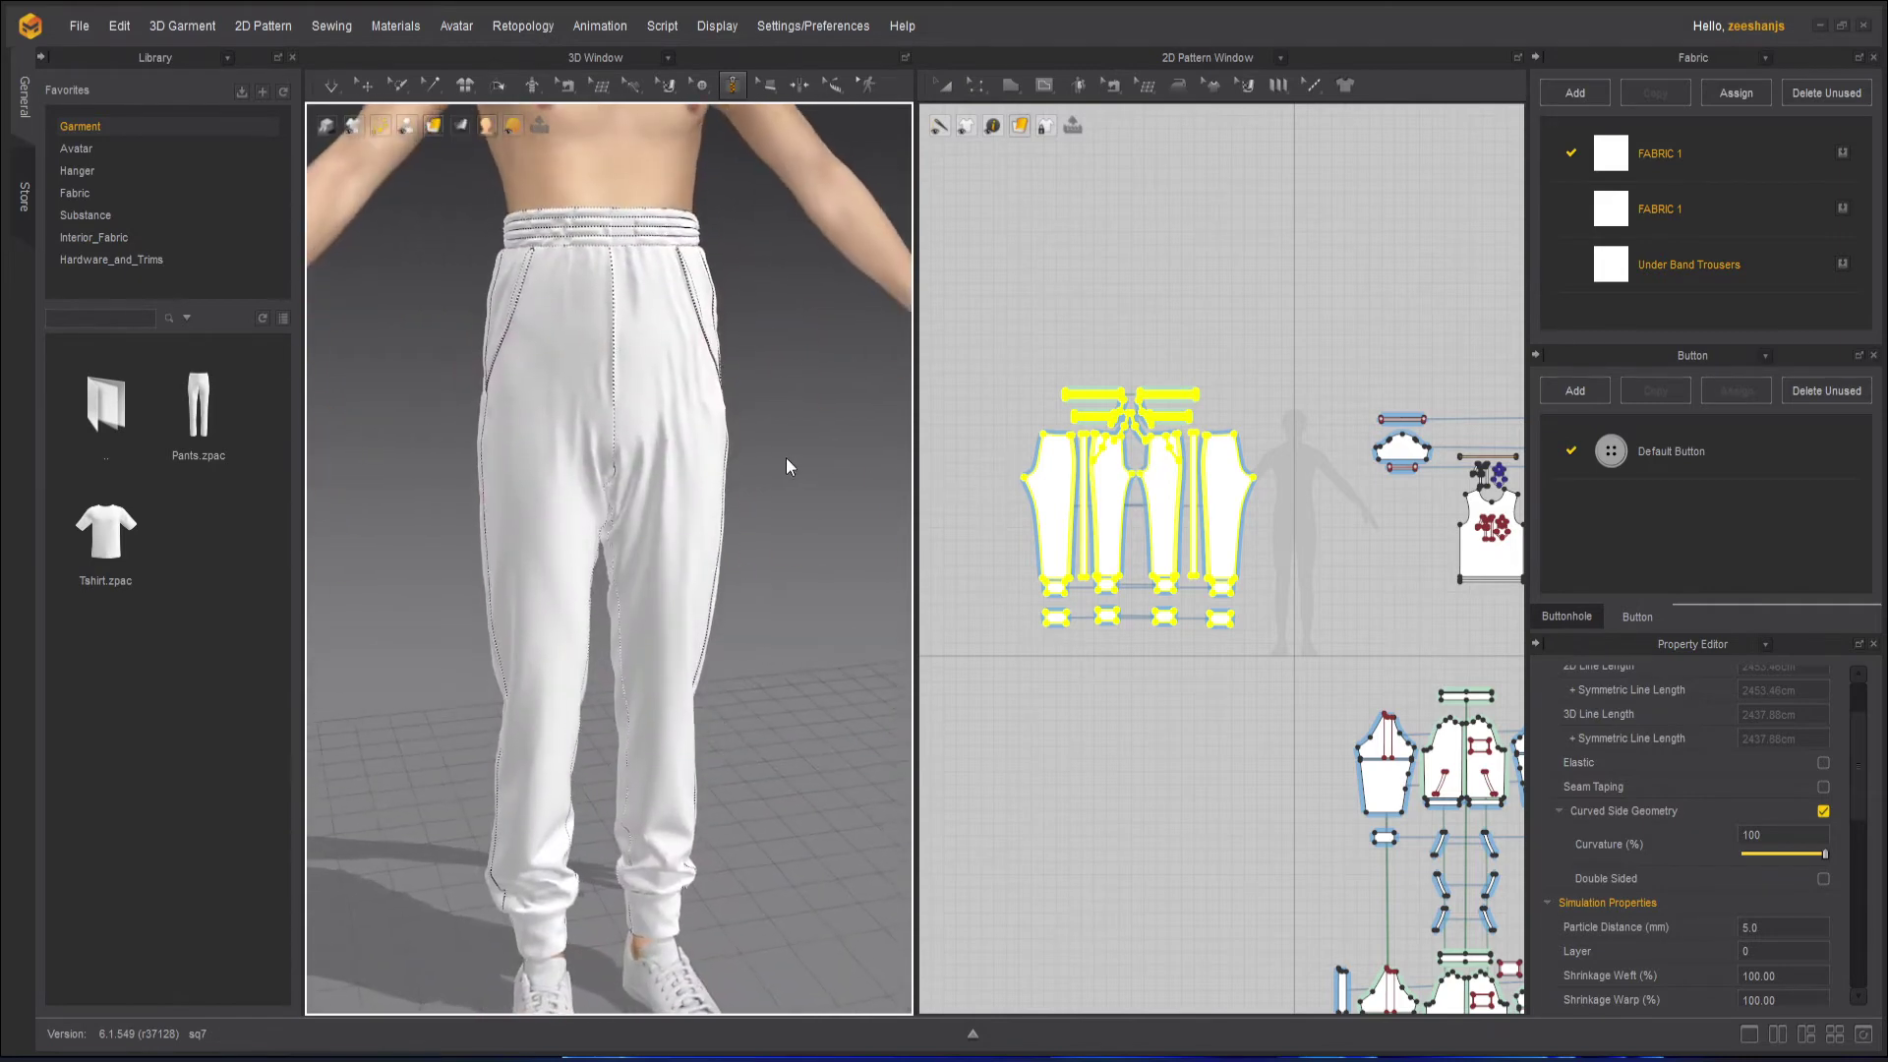
pyautogui.scroll(4, 601, 251)
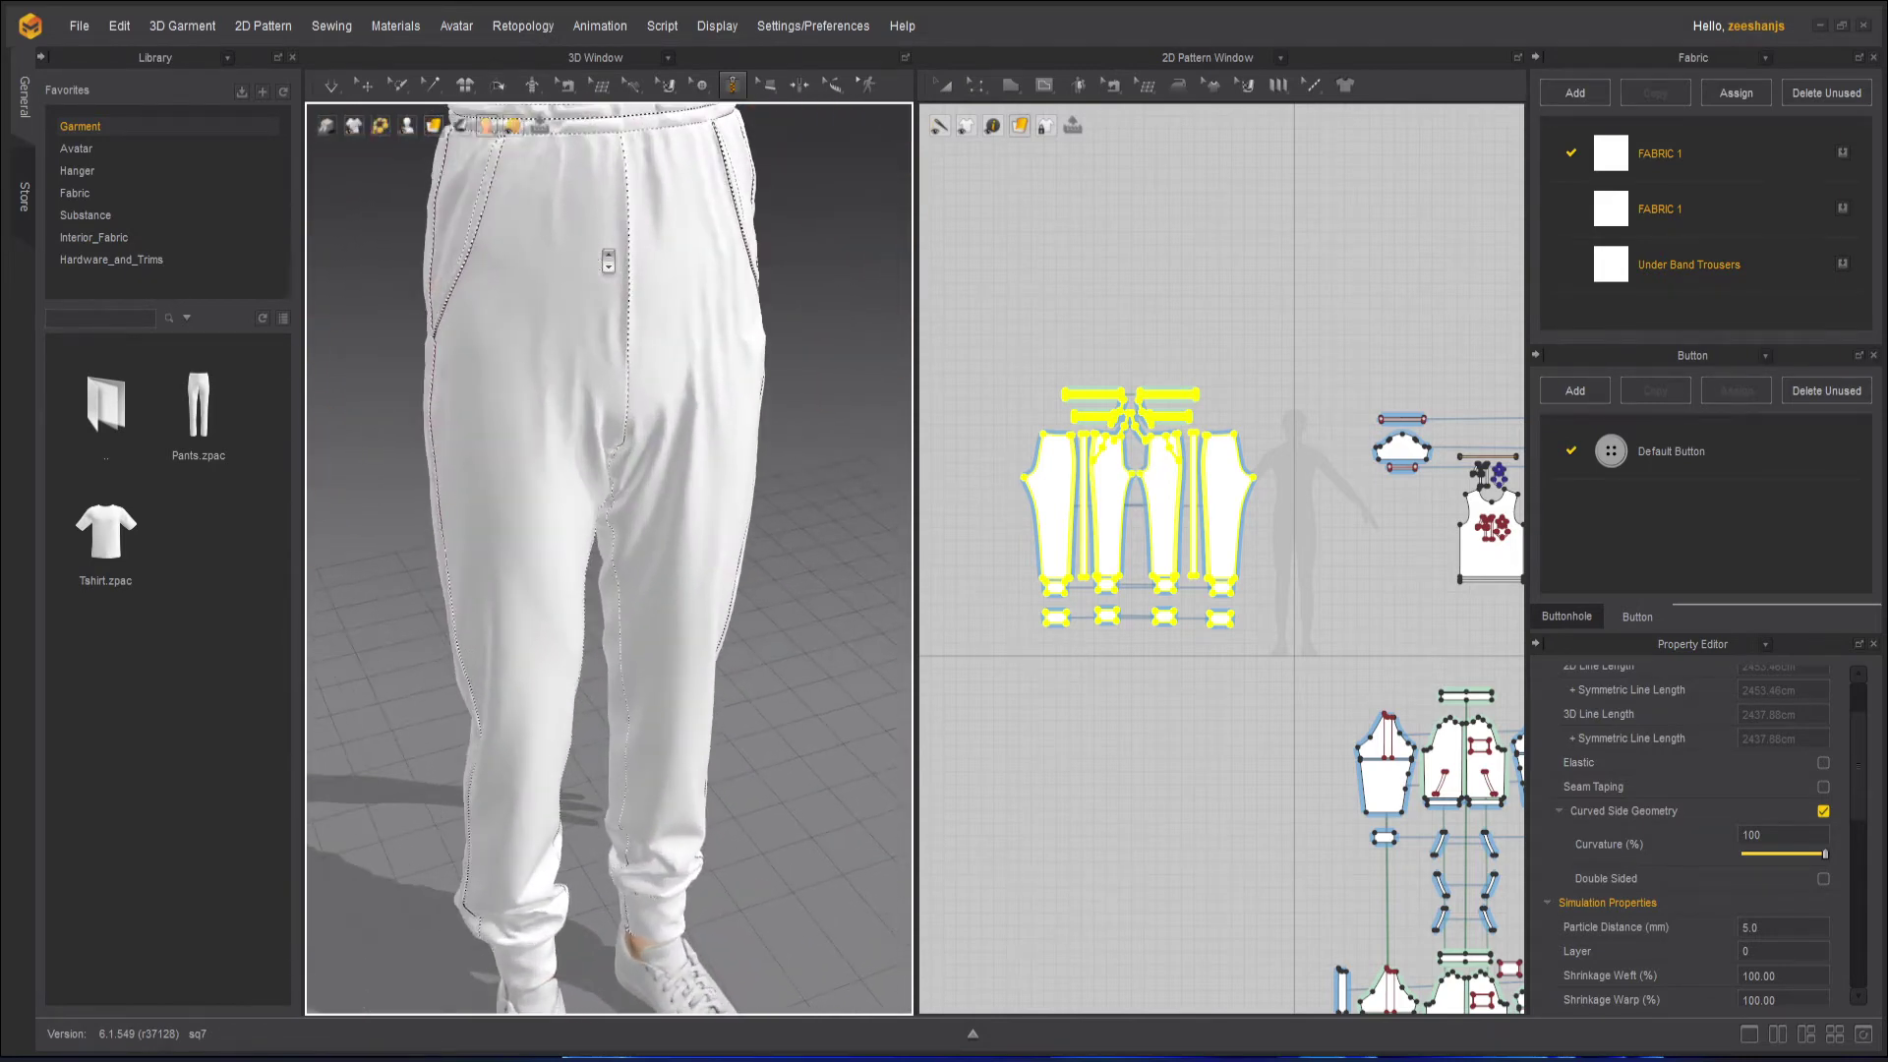
pyautogui.scroll(2, 609, 205)
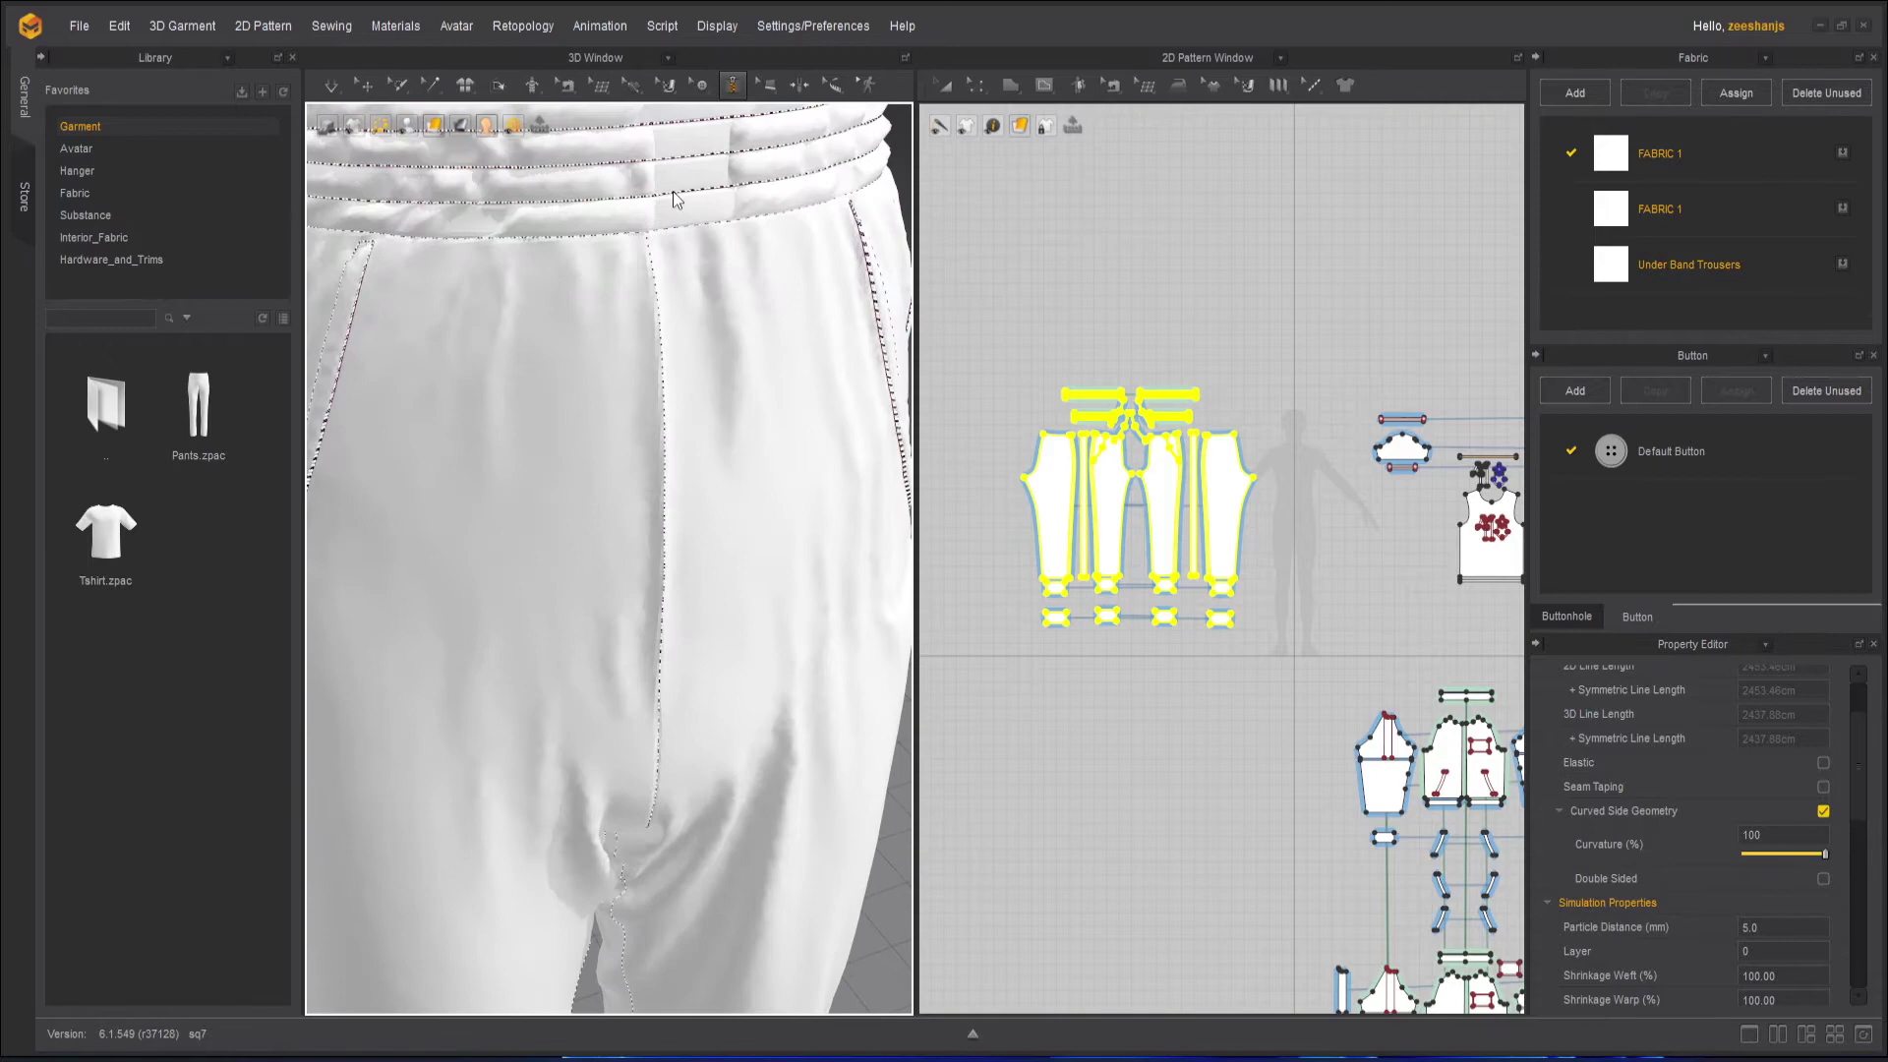
pyautogui.scroll(-6, 639, 233)
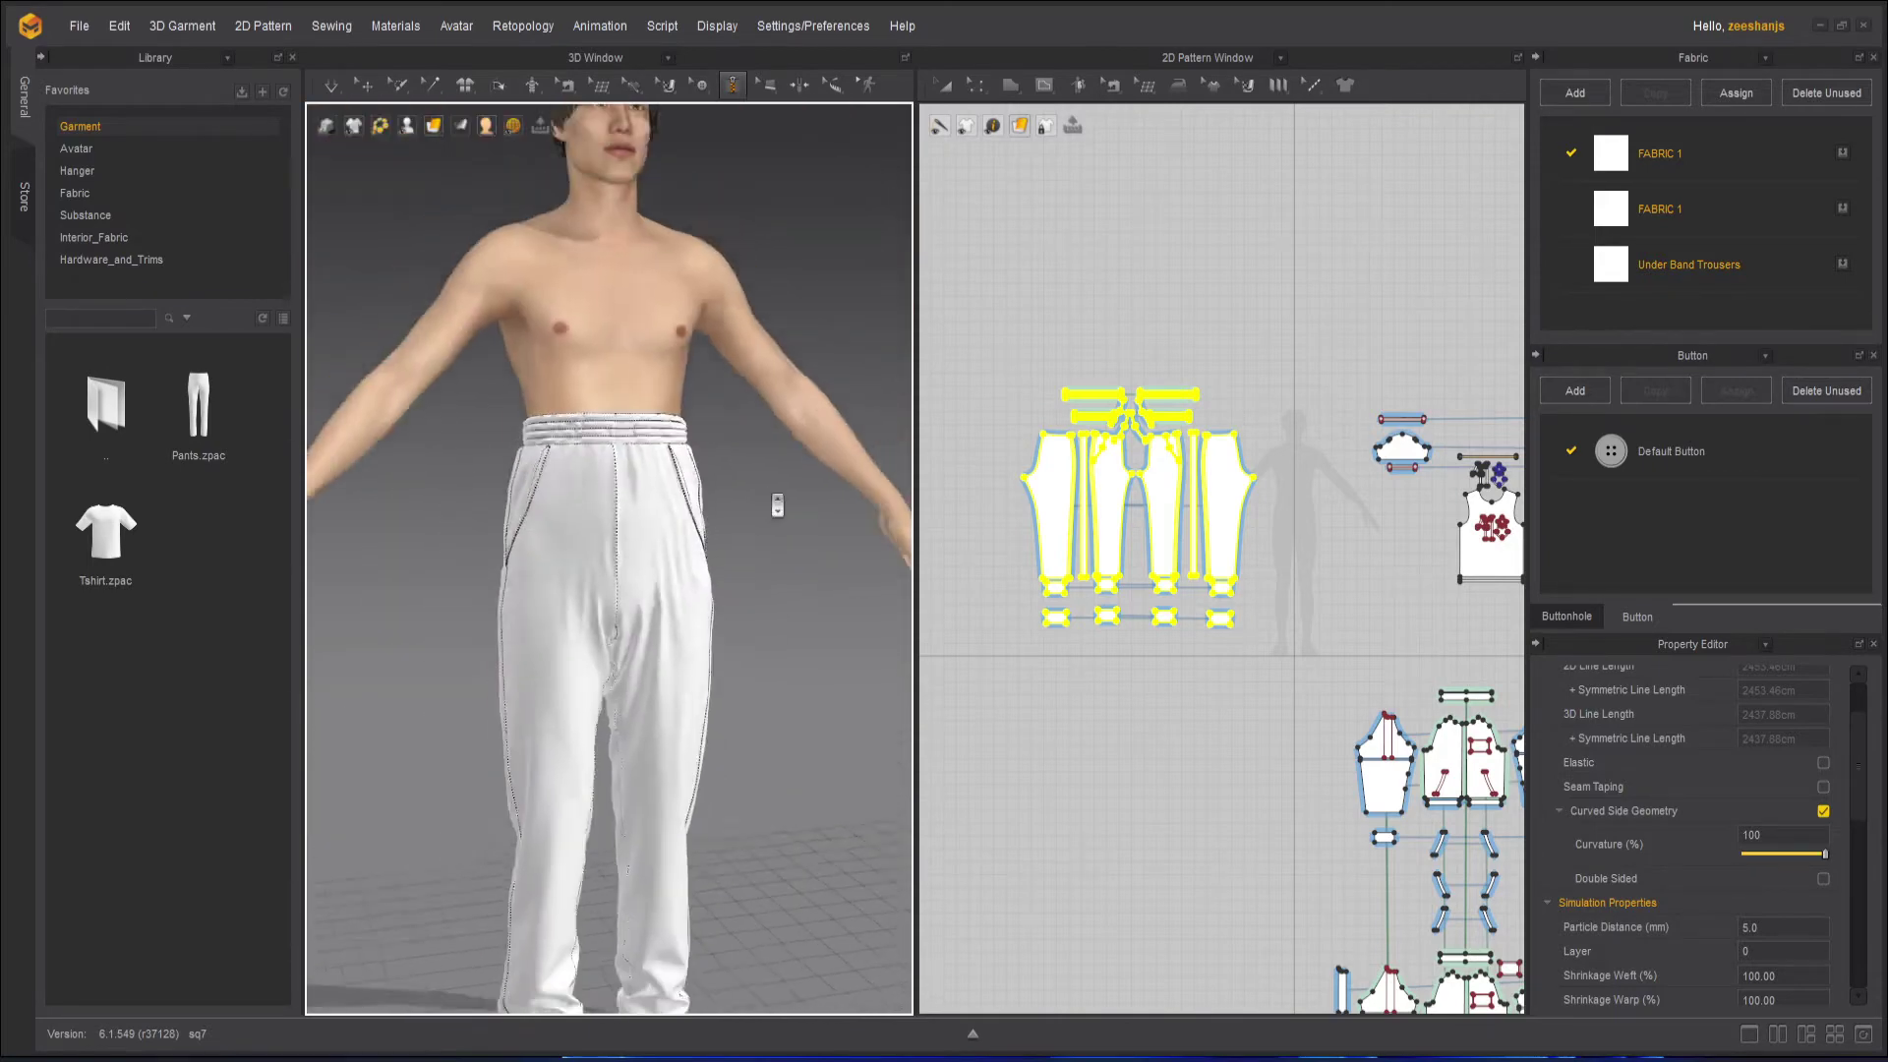
pyautogui.scroll(-3, 778, 505)
pyautogui.moveTo(779, 571); pyautogui.dragTo(781, 424, button='middle')
pyautogui.moveTo(780, 425); pyautogui.dragTo(777, 547, button='right')
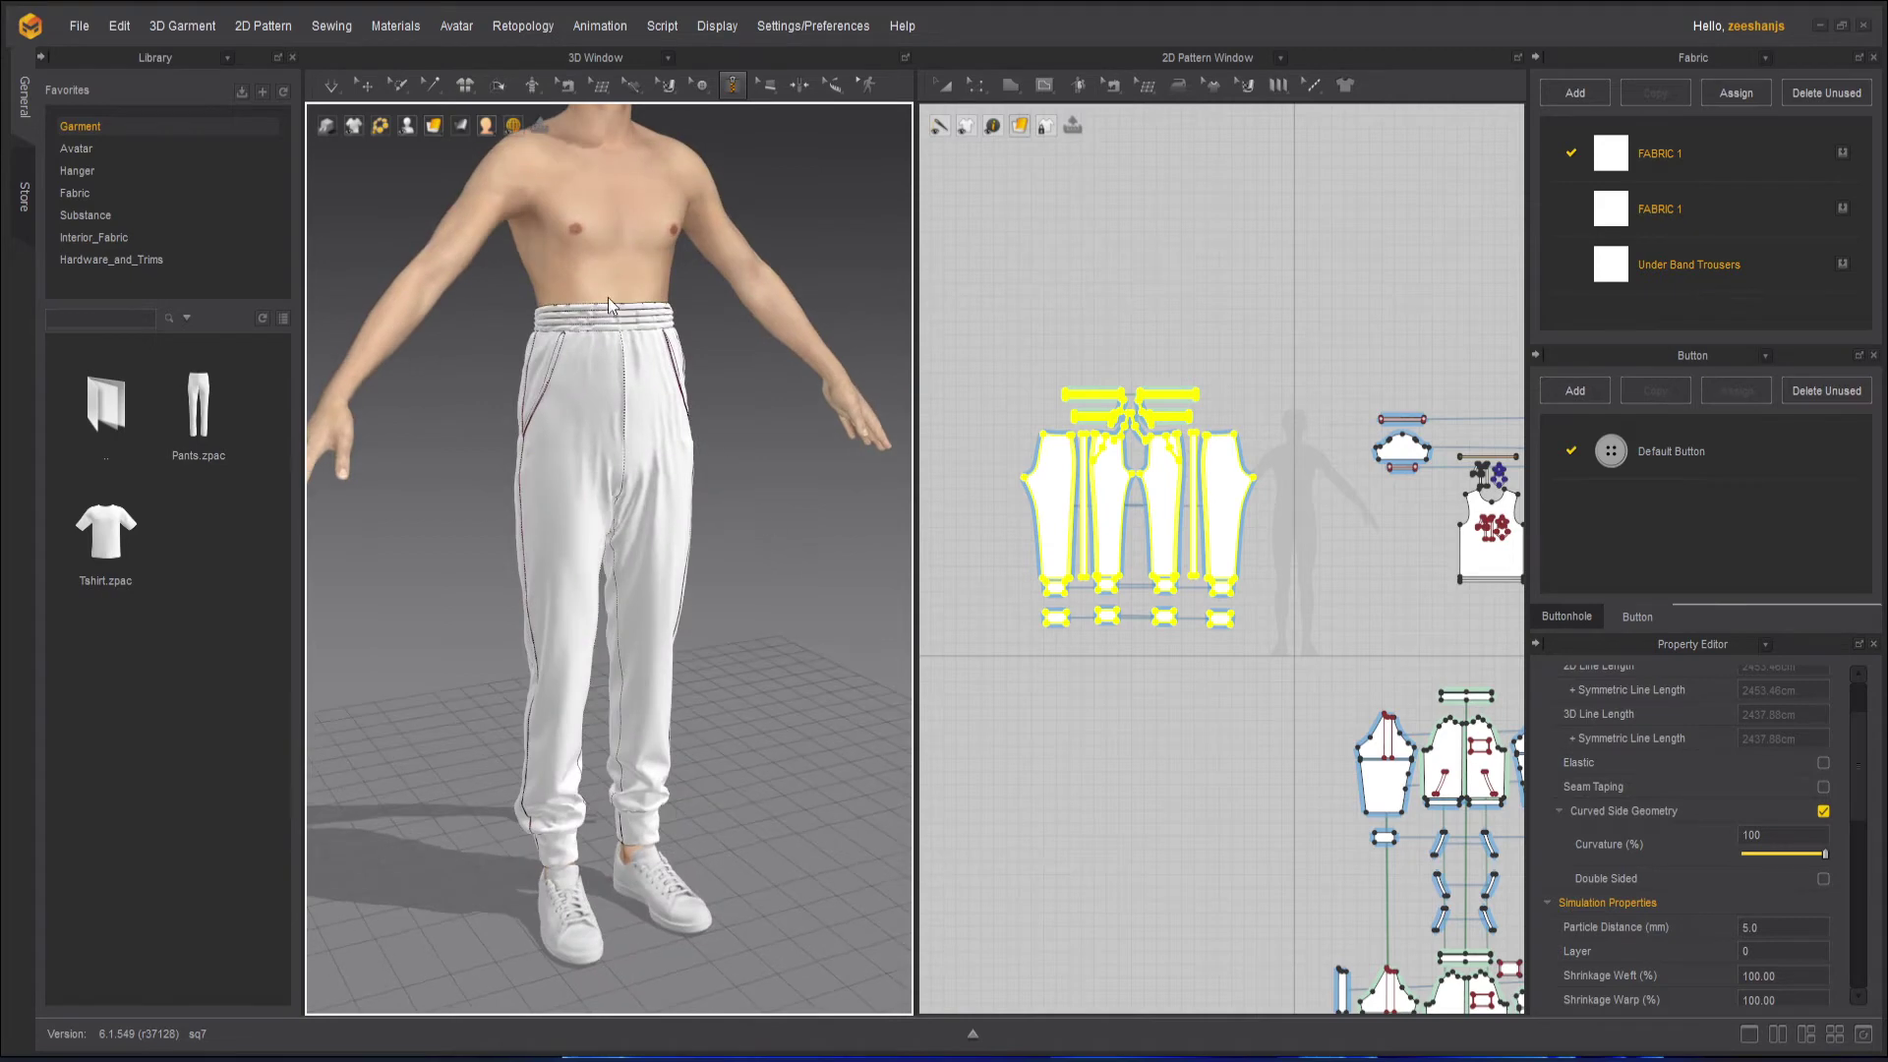
pyautogui.scroll(5, 624, 334)
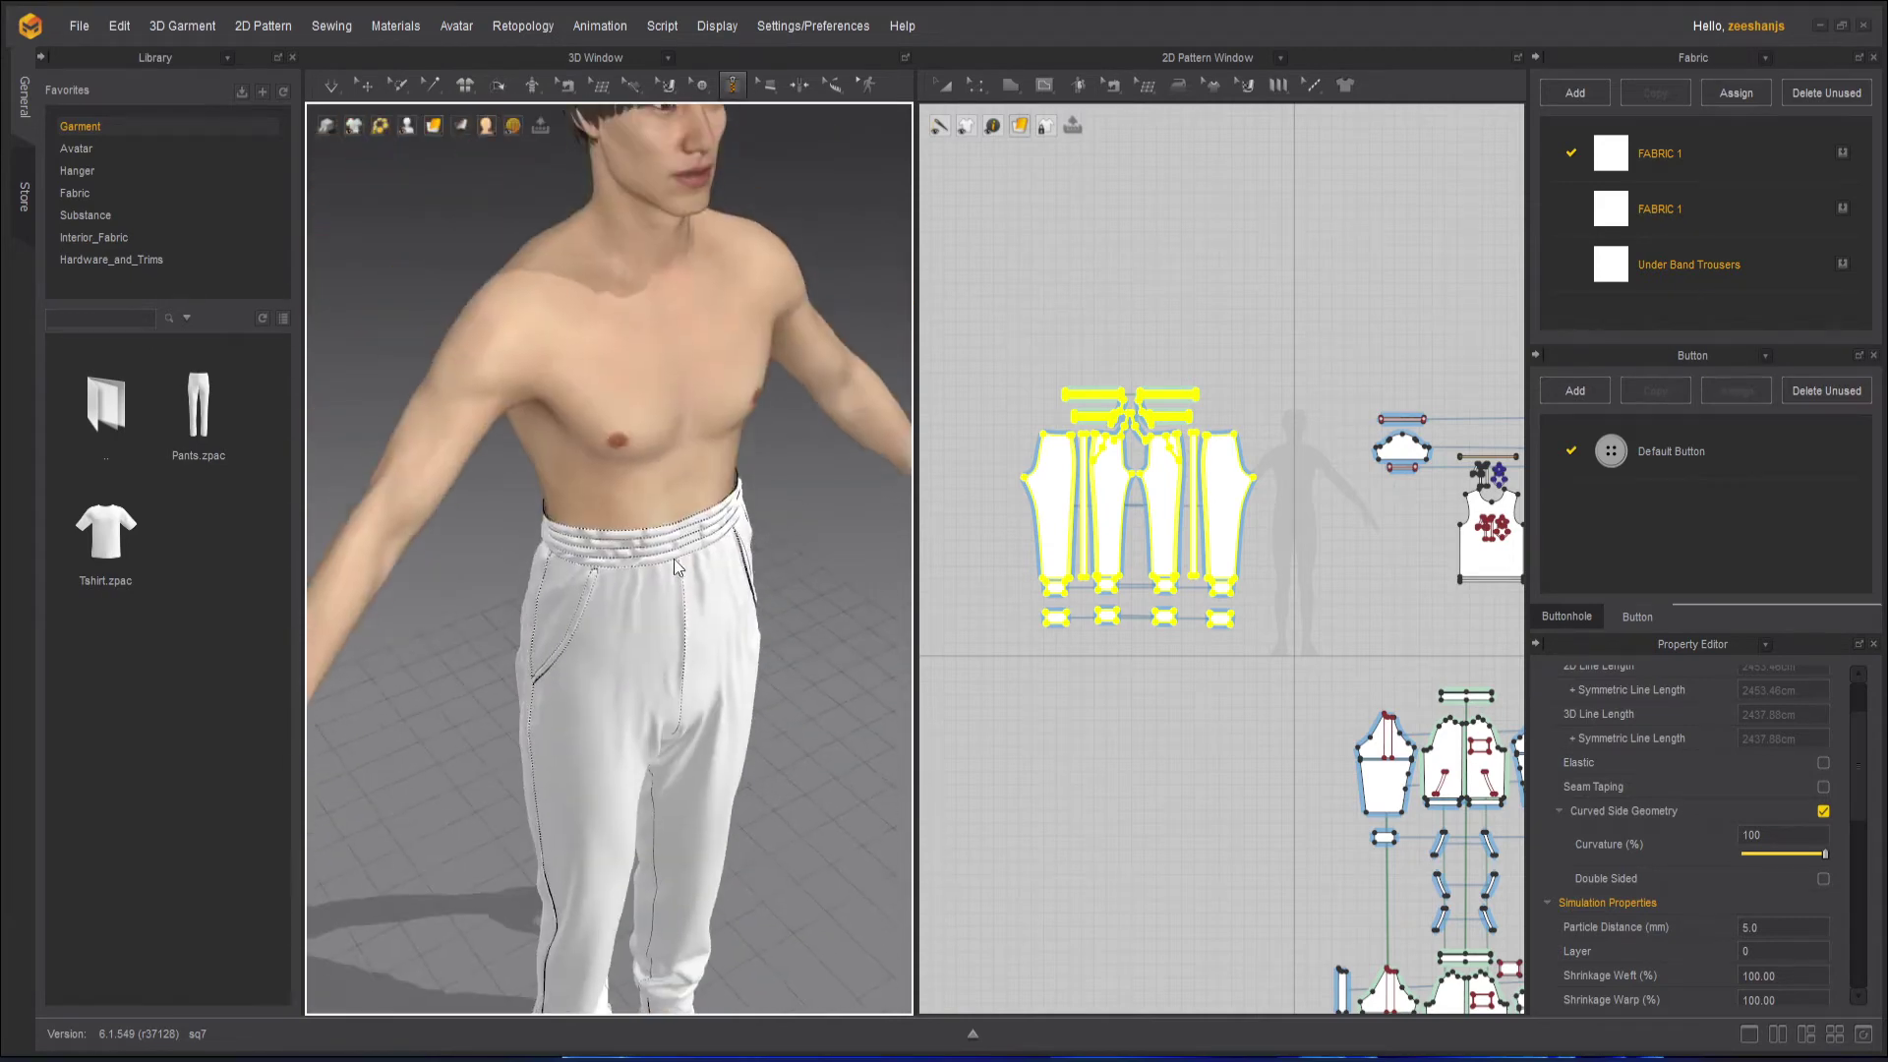
pyautogui.scroll(3, 675, 559)
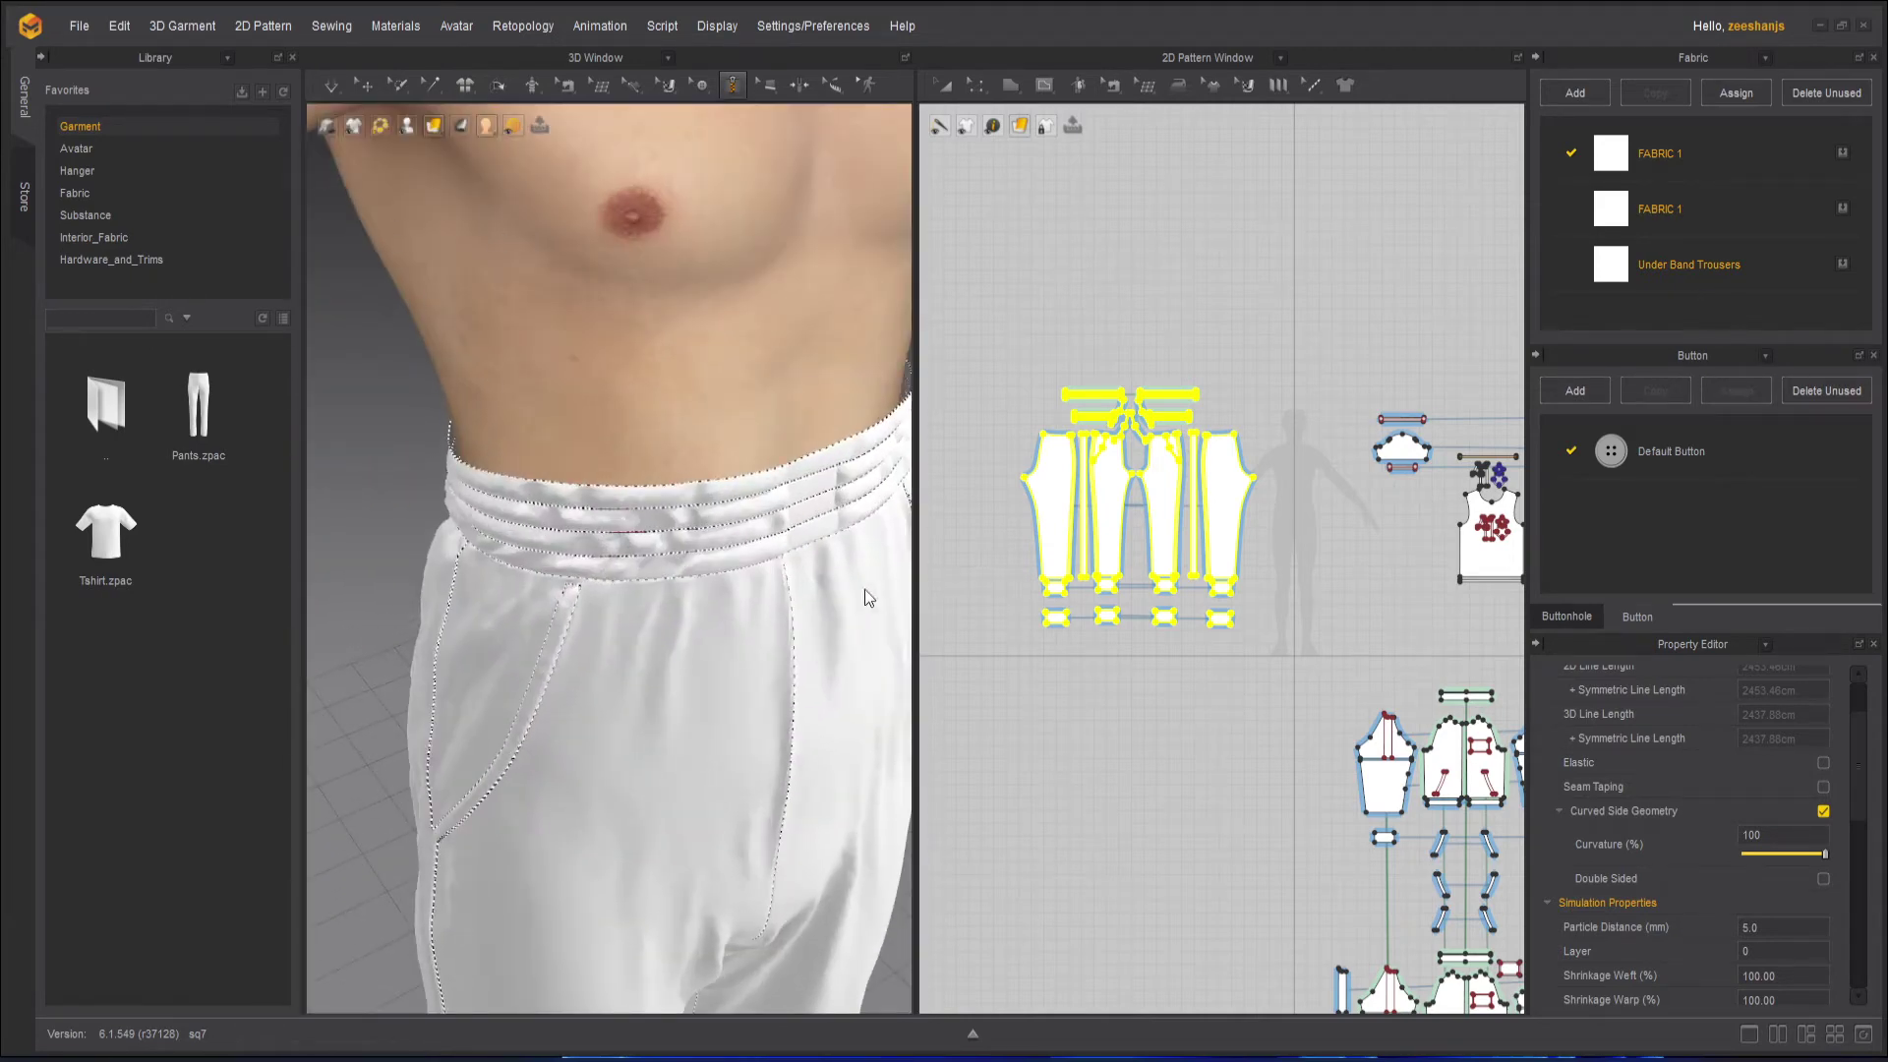
# Select the trousers' front waistband piece in 3D and apply Superimpose (Over) to it.
pyautogui.click(763, 558)
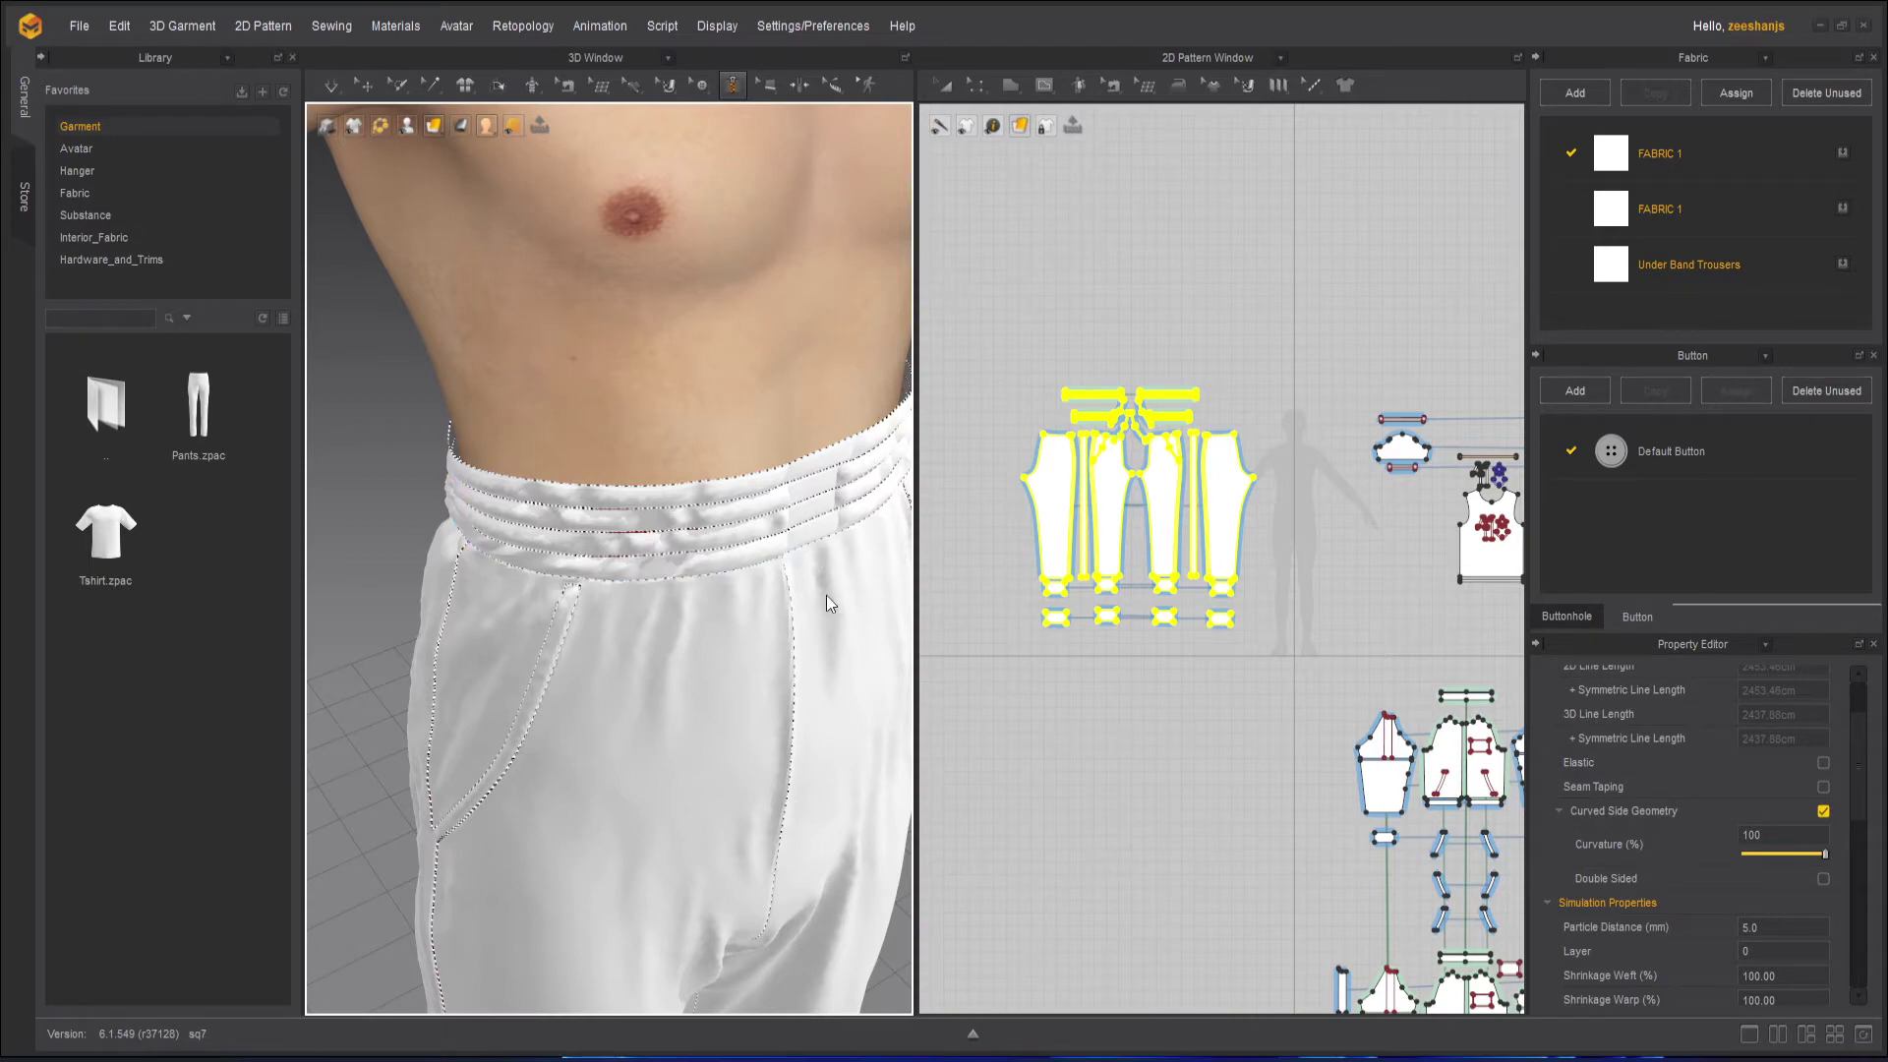
pyautogui.click(366, 84)
pyautogui.click(742, 570)
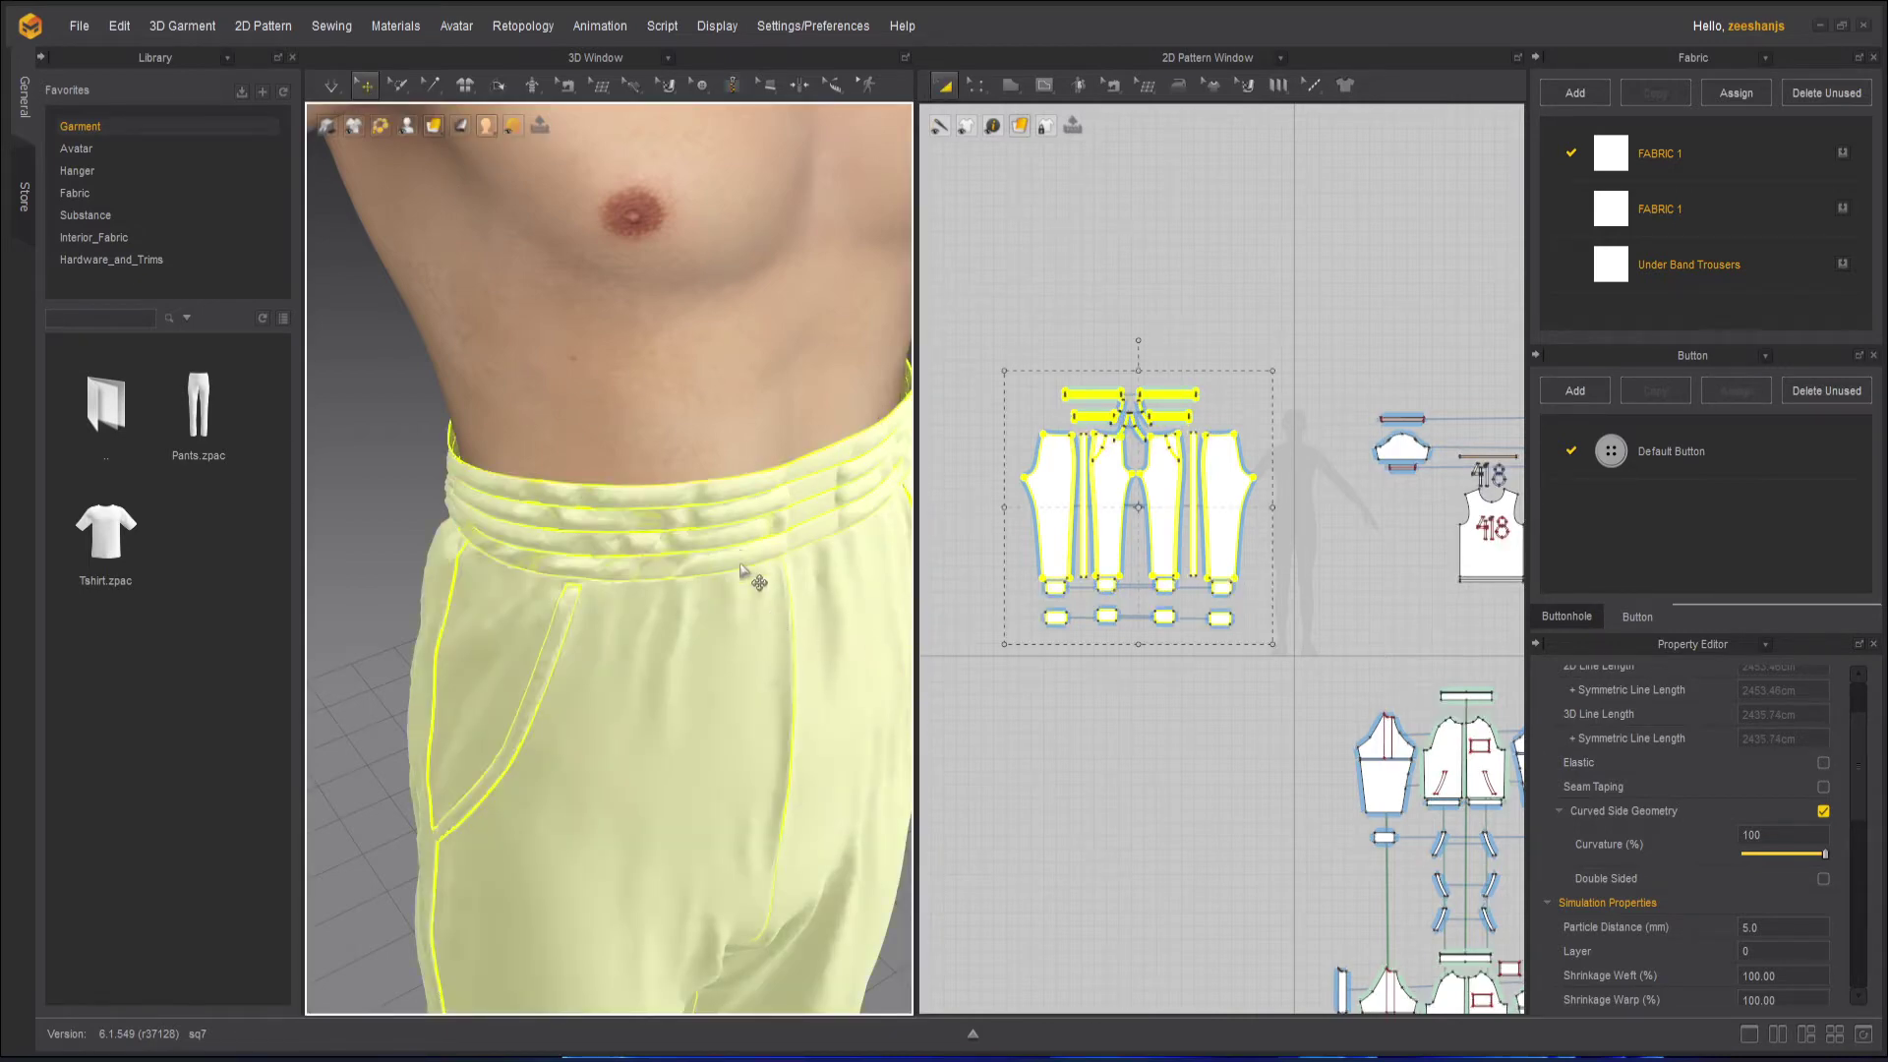
pyautogui.click(761, 558)
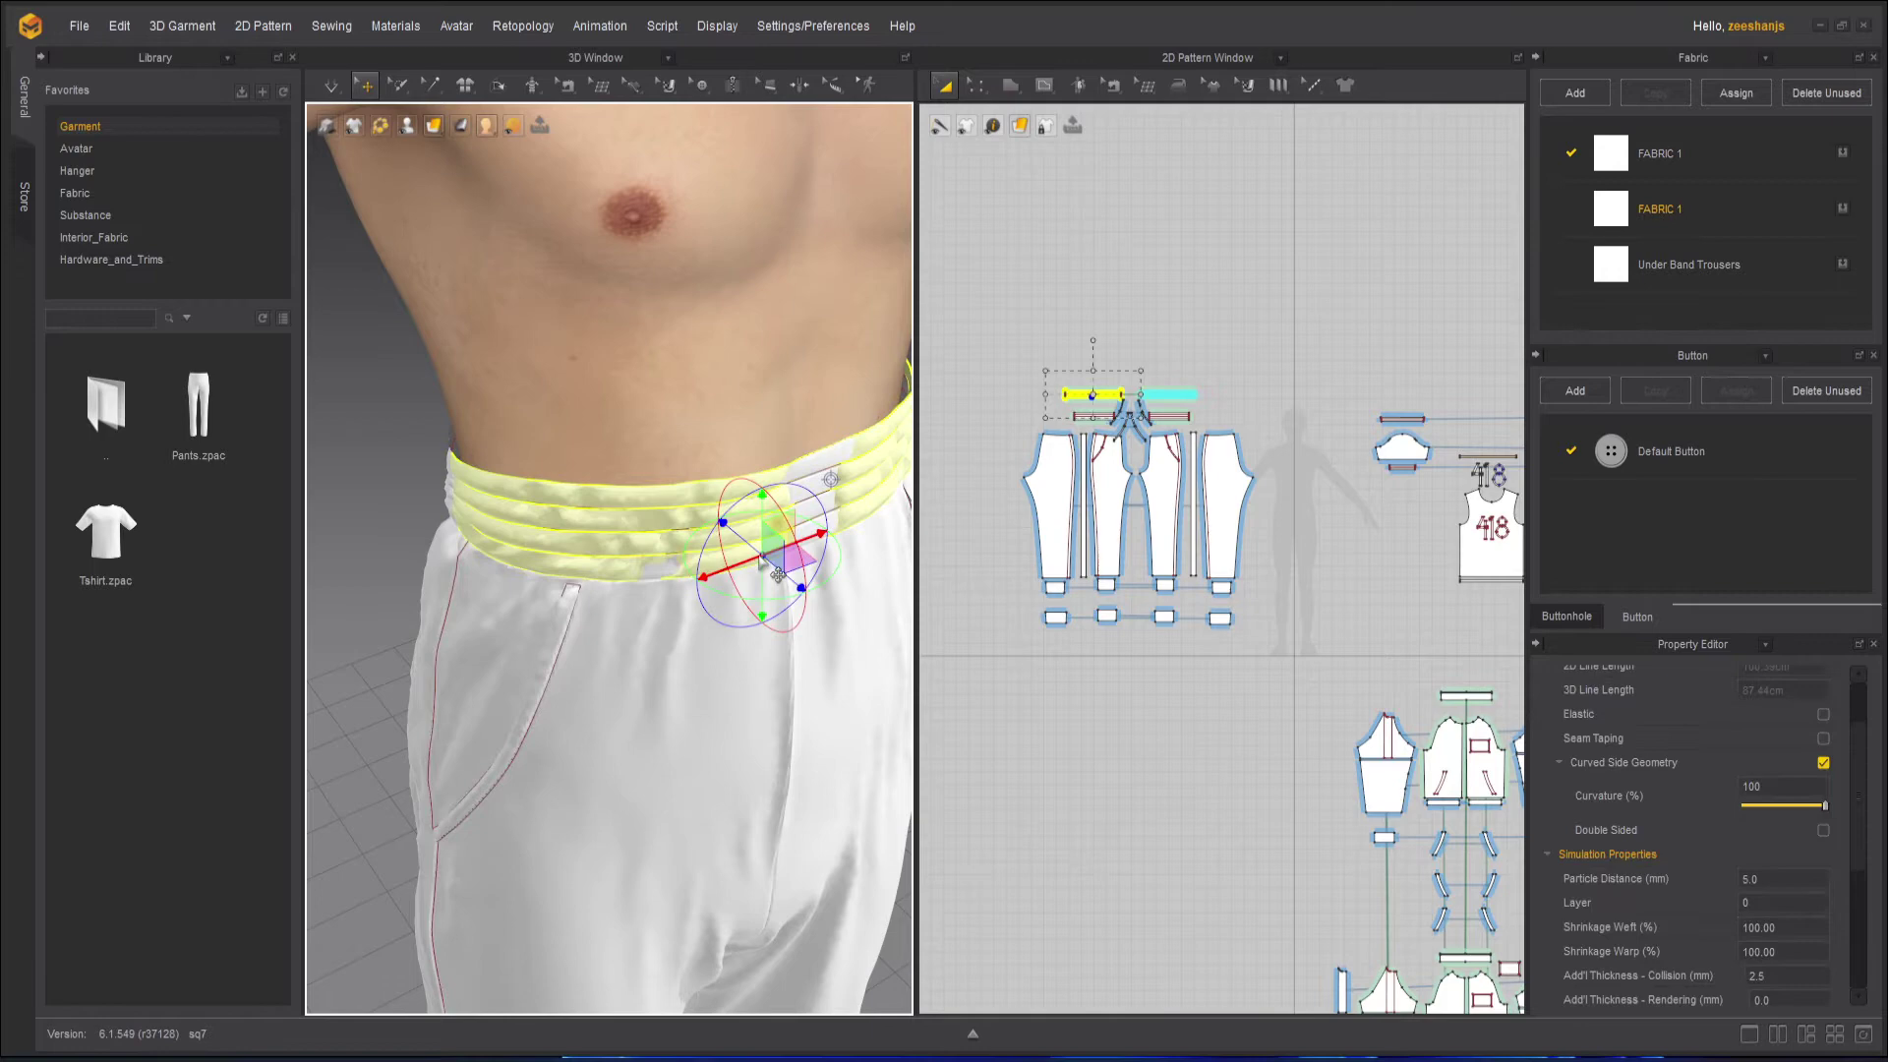
pyautogui.rightClick(778, 573)
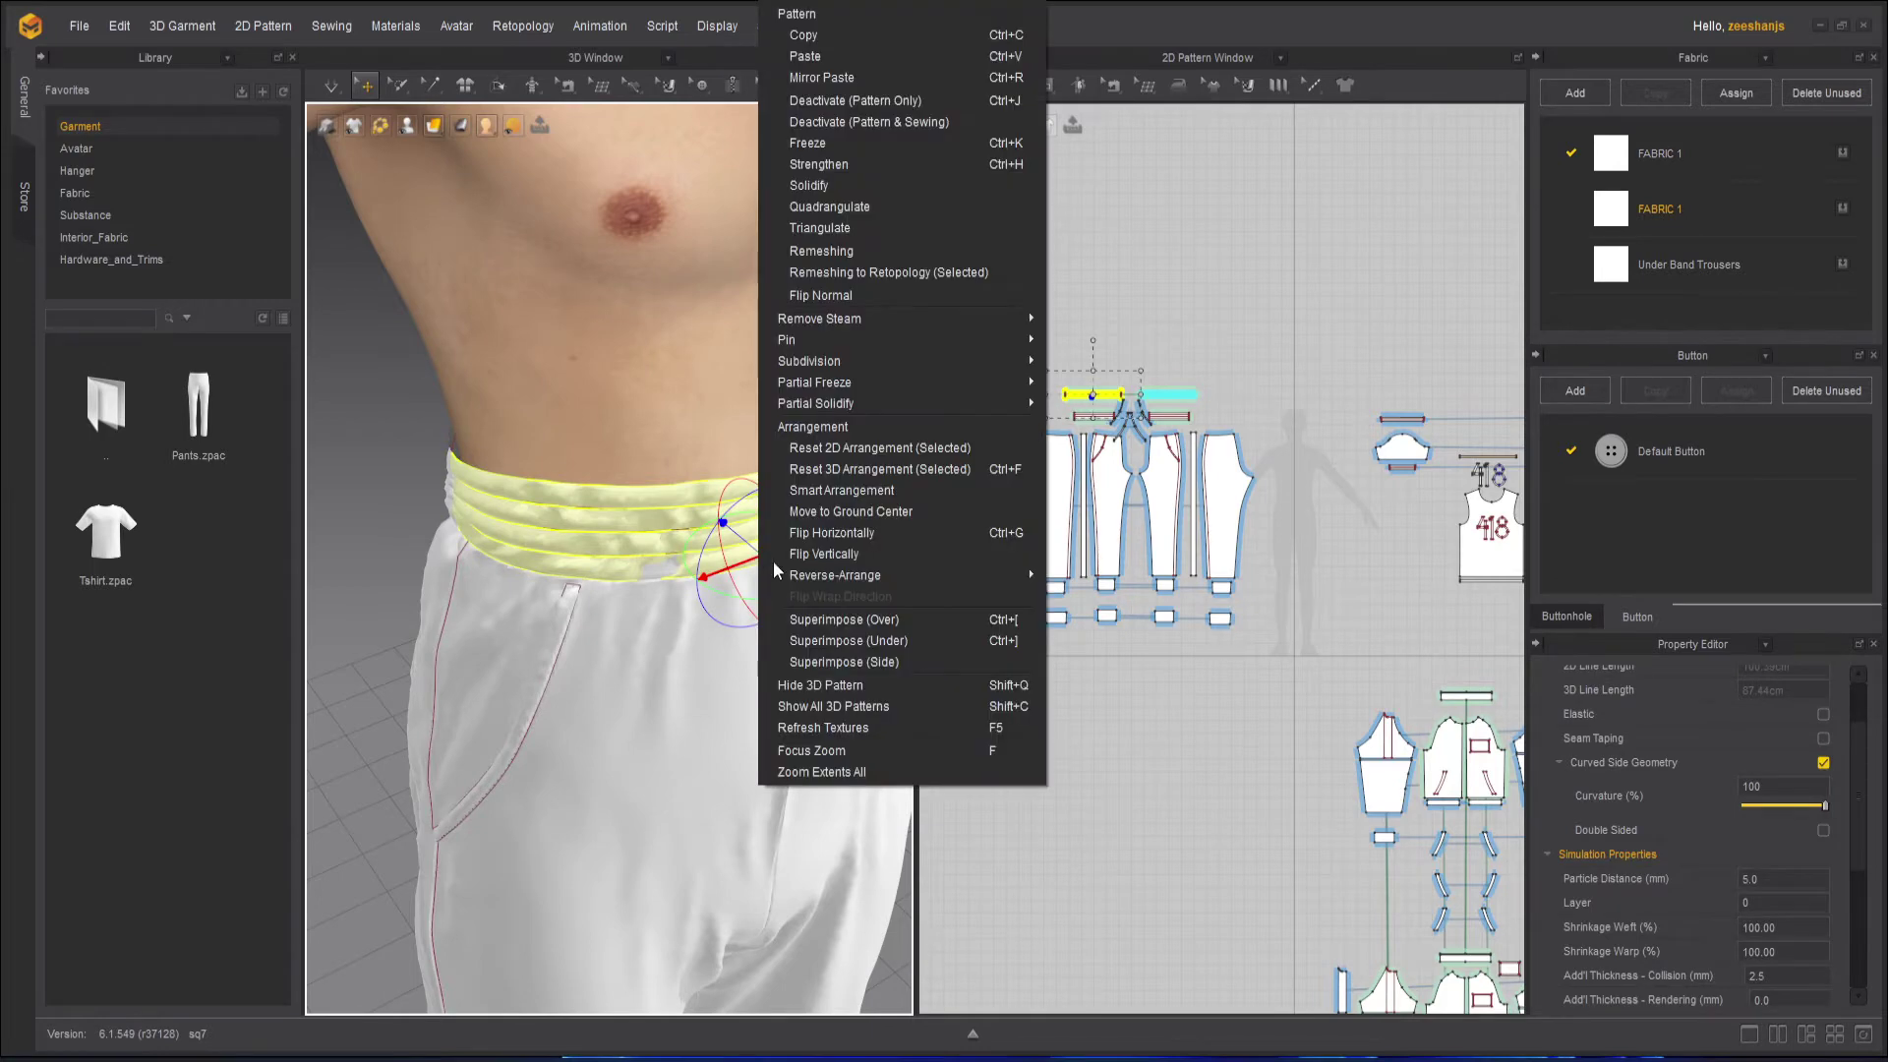
pyautogui.click(920, 623)
# Apply Superimpose (Over) to the other waistband piece, deselect it and start the simulation.
pyautogui.moveTo(536, 616); pyautogui.dragTo(727, 570, button='right')
pyautogui.click(572, 772)
pyautogui.rightClick(572, 772)
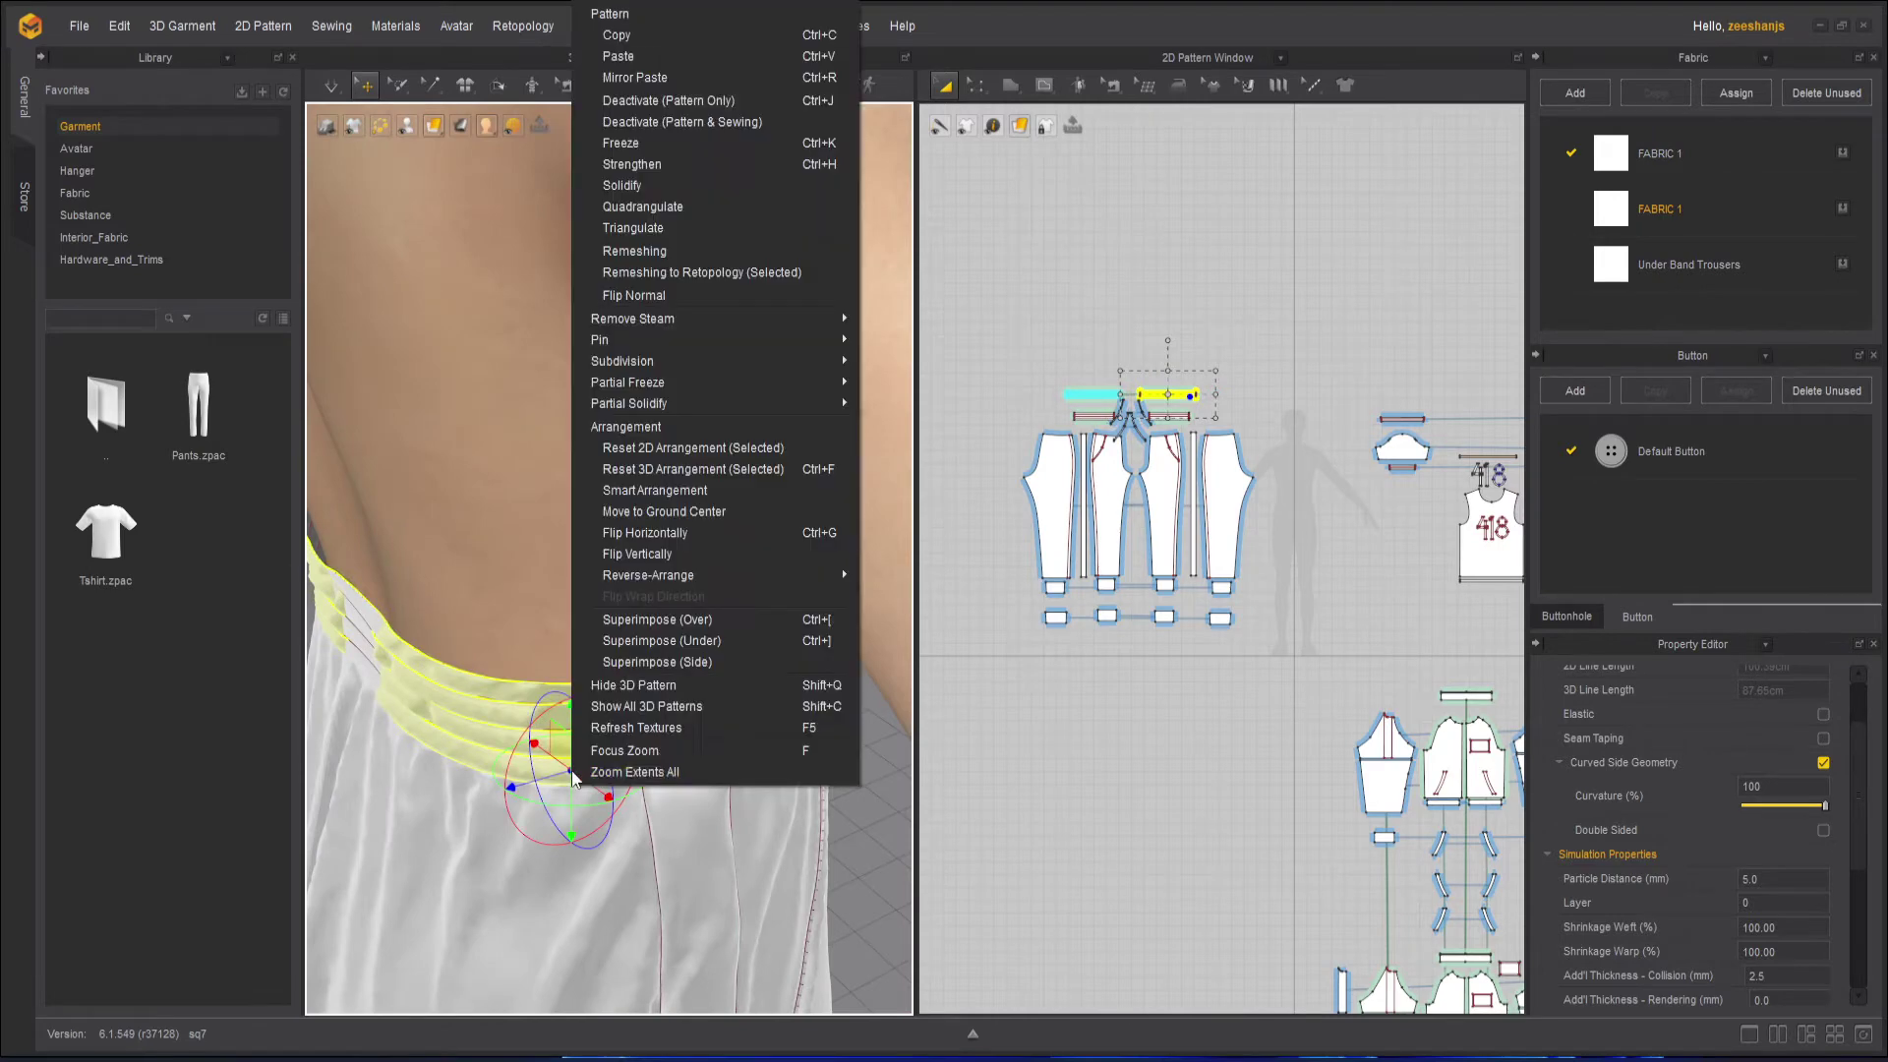
pyautogui.click(700, 620)
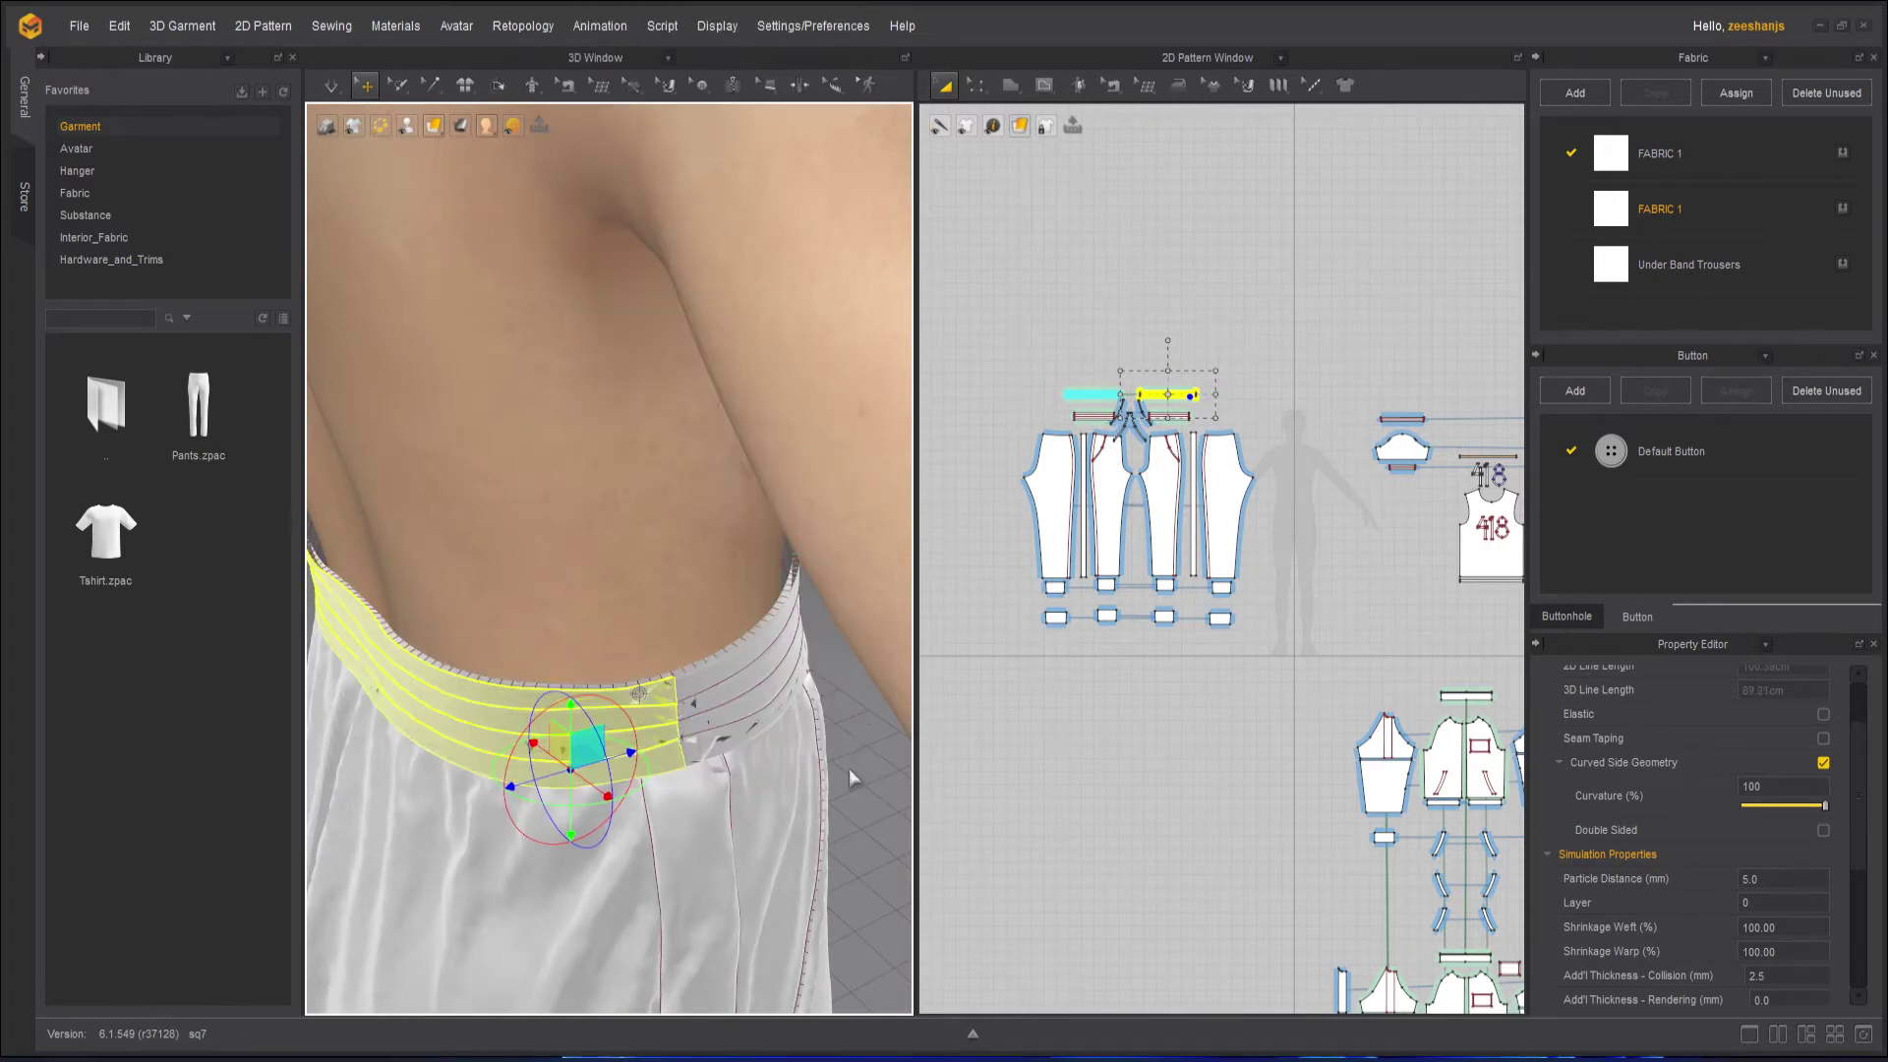
pyautogui.click(848, 769)
pyautogui.click(331, 87)
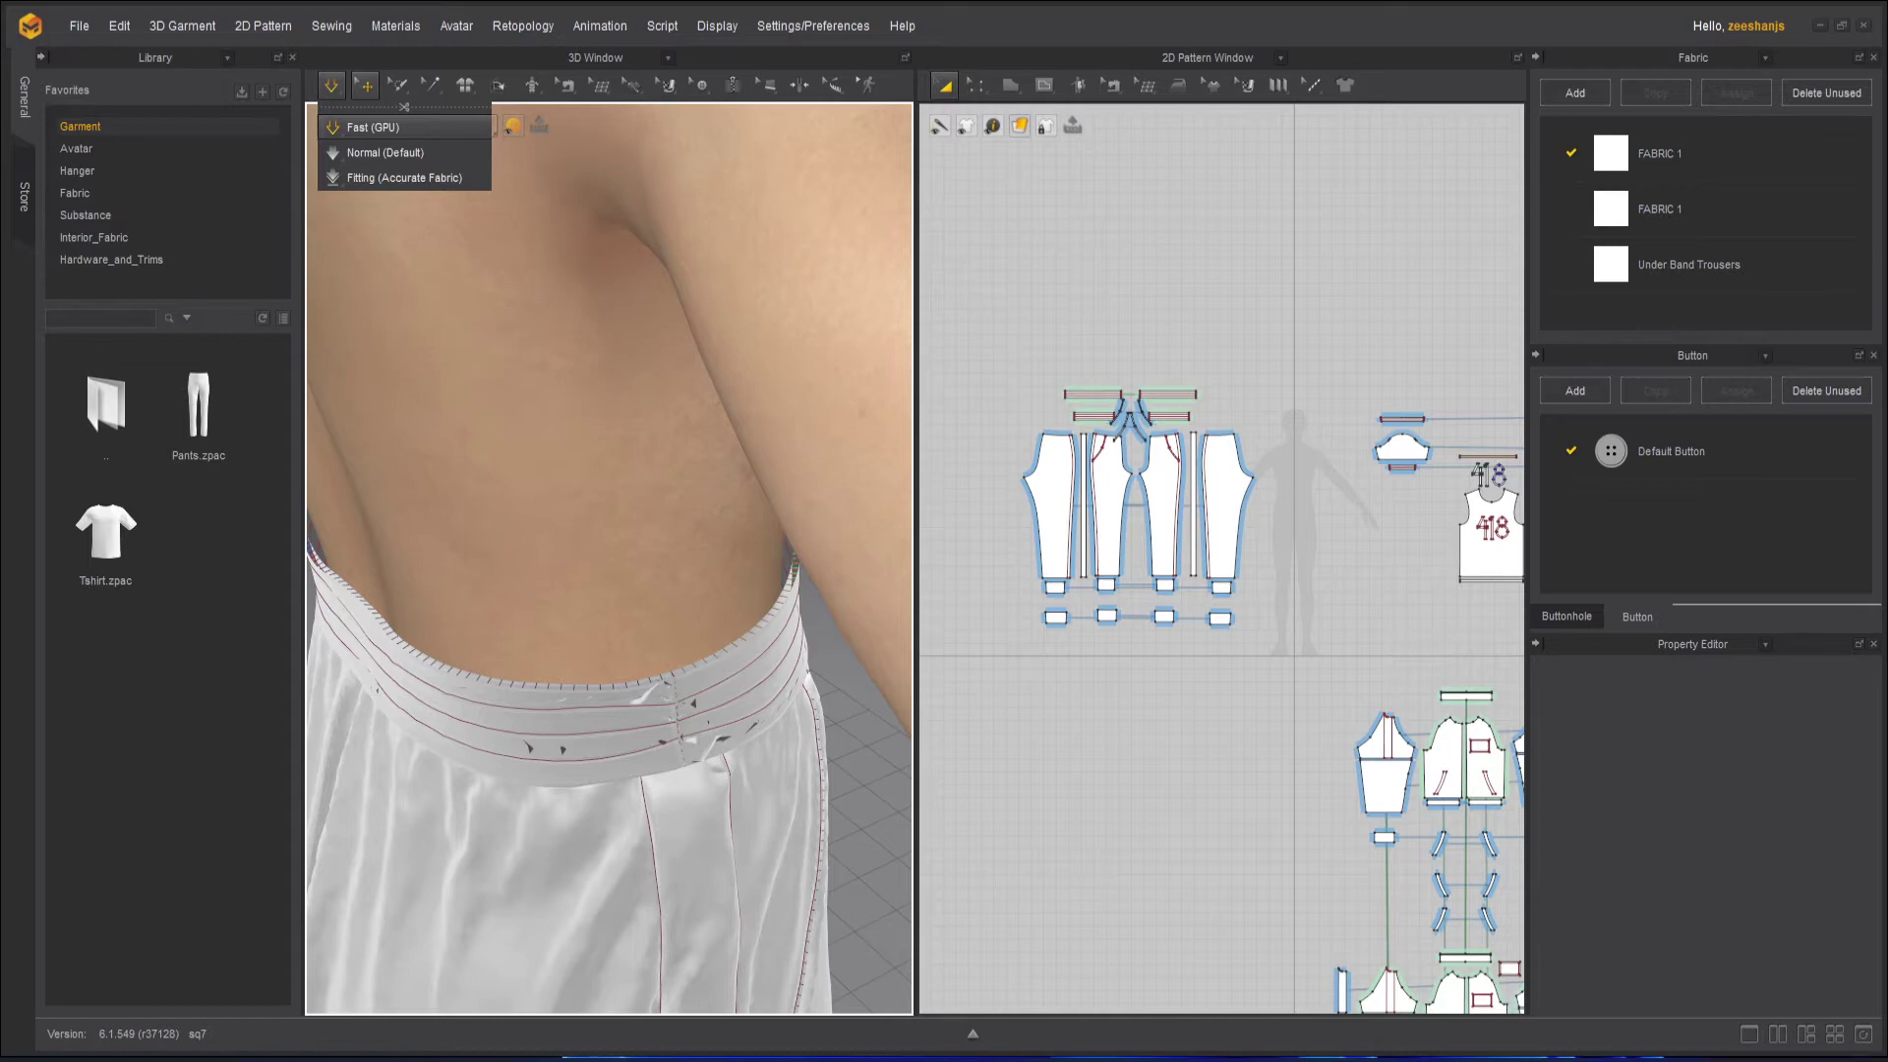
# Simulate the trousers in Fast (GPU) mode, adjust the waistband's front in 3D, and stop the simulation.
pyautogui.click(374, 128)
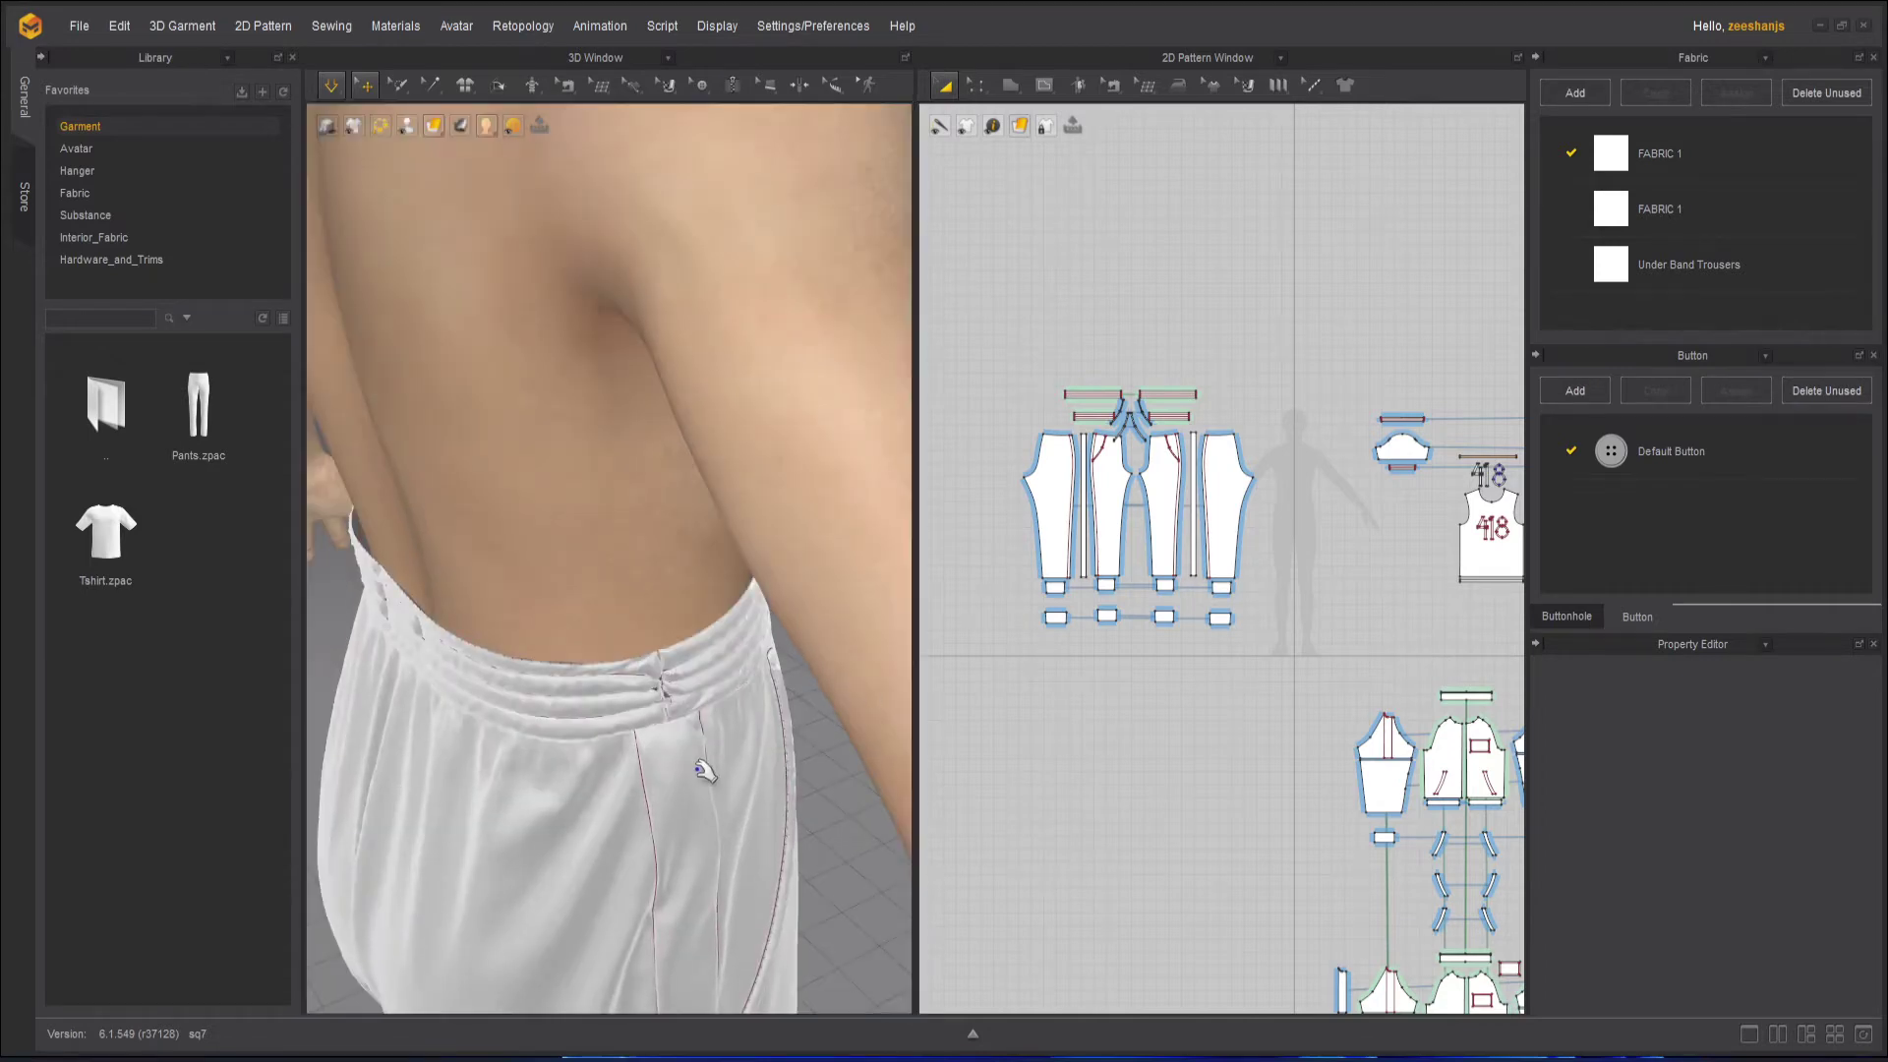
pyautogui.scroll(-4, 807, 771)
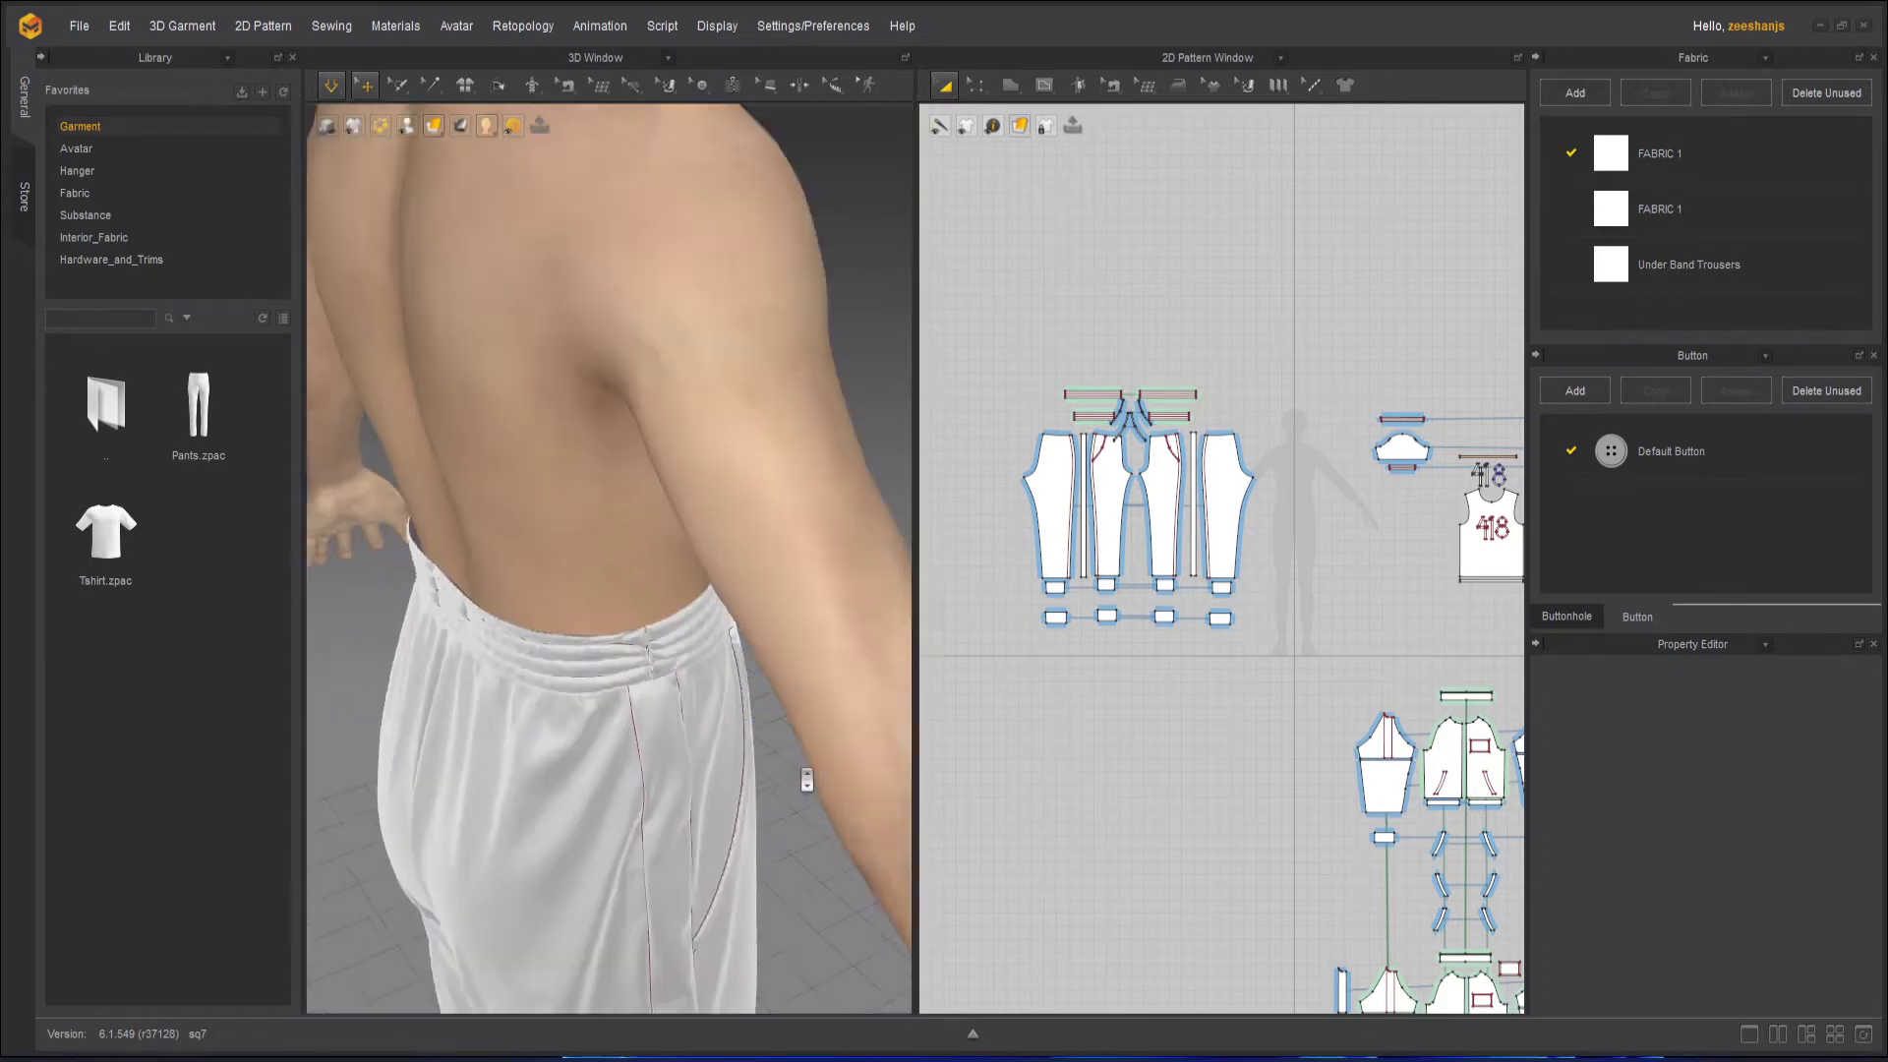
pyautogui.moveTo(794, 882); pyautogui.dragTo(608, 816, button='right')
pyautogui.click(657, 519)
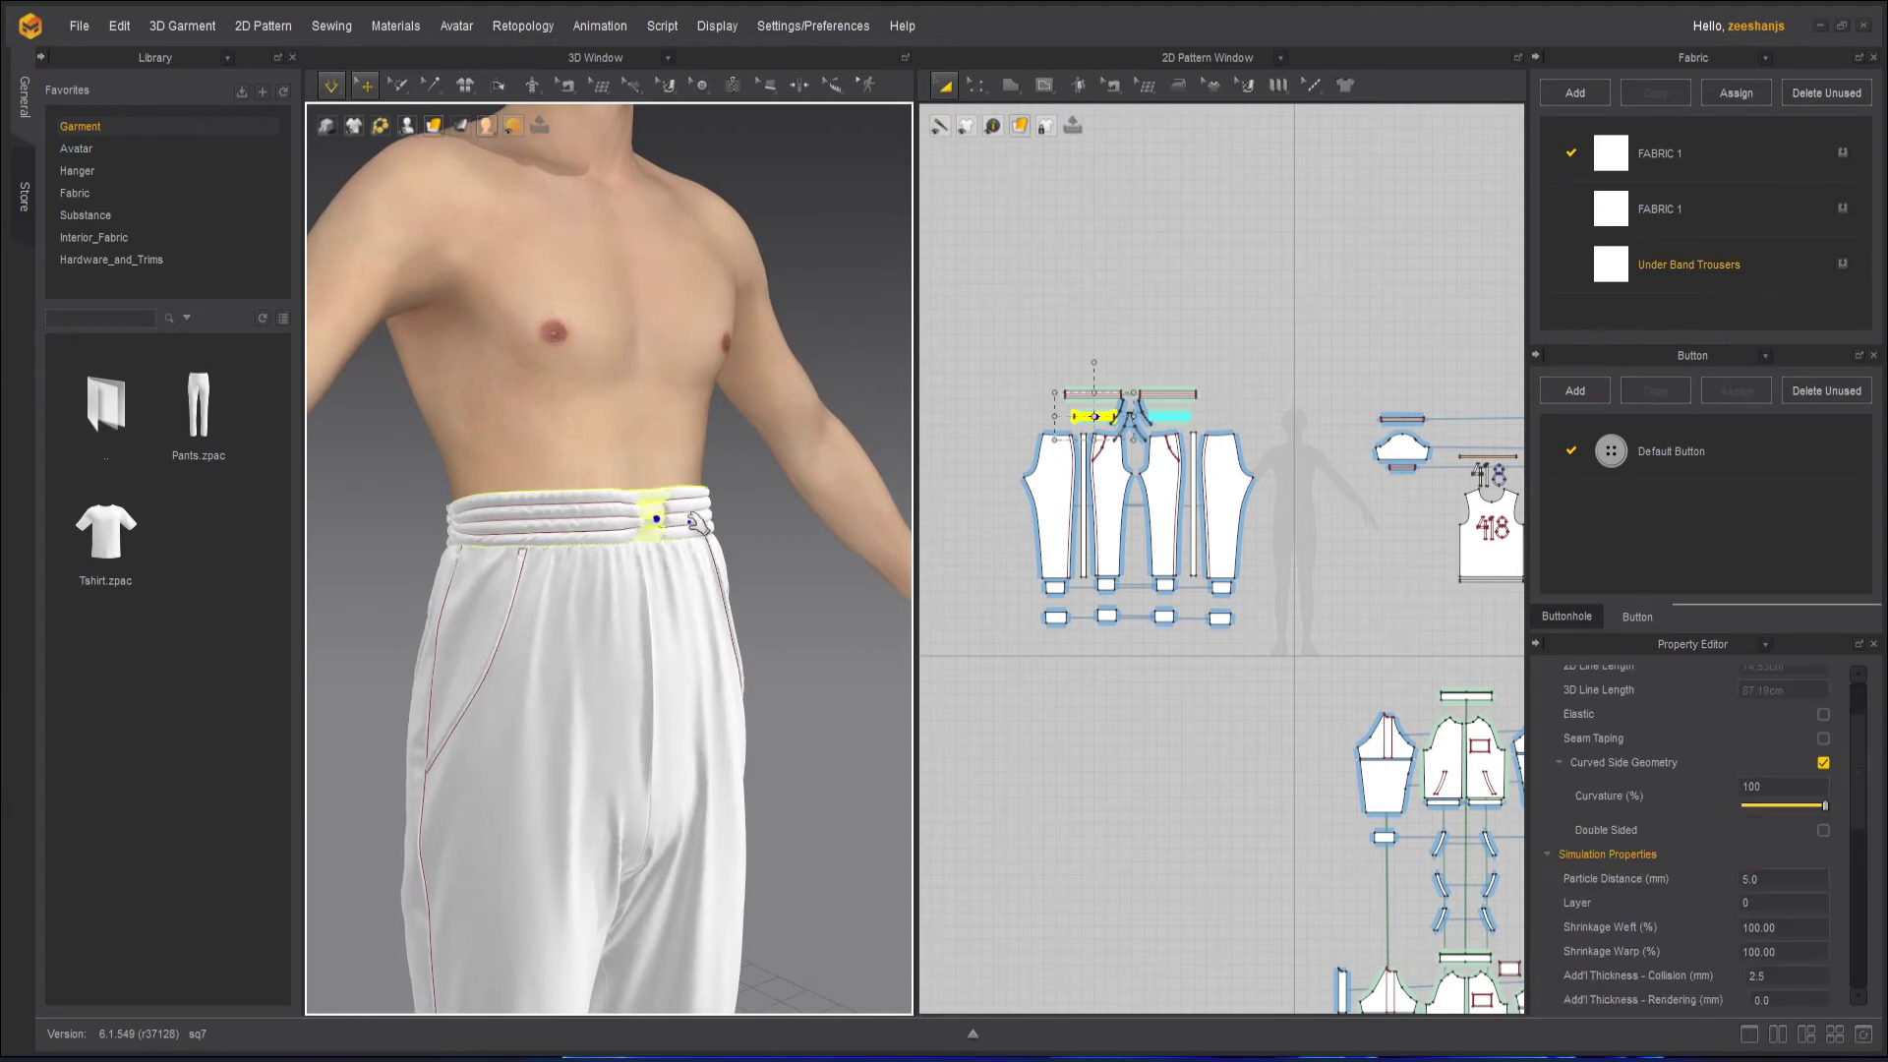
pyautogui.click(792, 564)
pyautogui.scroll(-5, 699, 564)
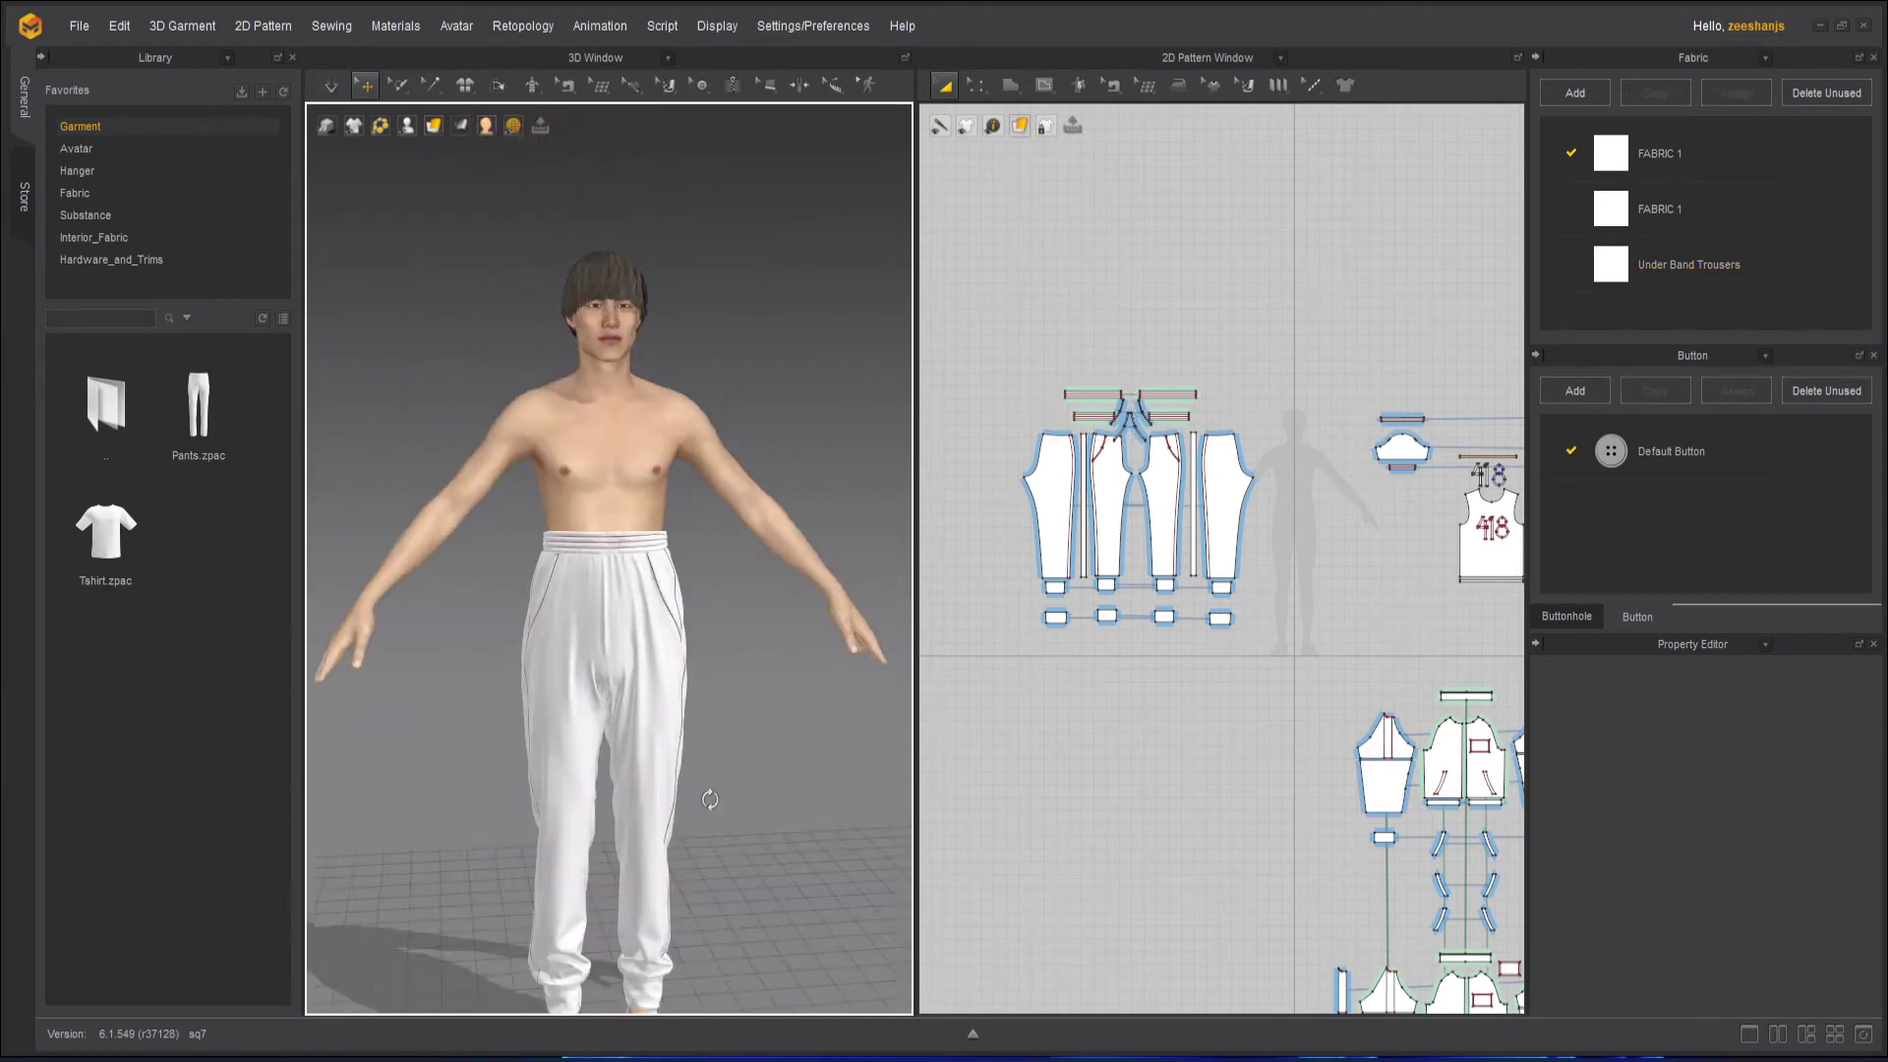
pyautogui.moveTo(762, 693); pyautogui.dragTo(671, 509, button='right')
pyautogui.moveTo(714, 732); pyautogui.dragTo(708, 776, button='right')
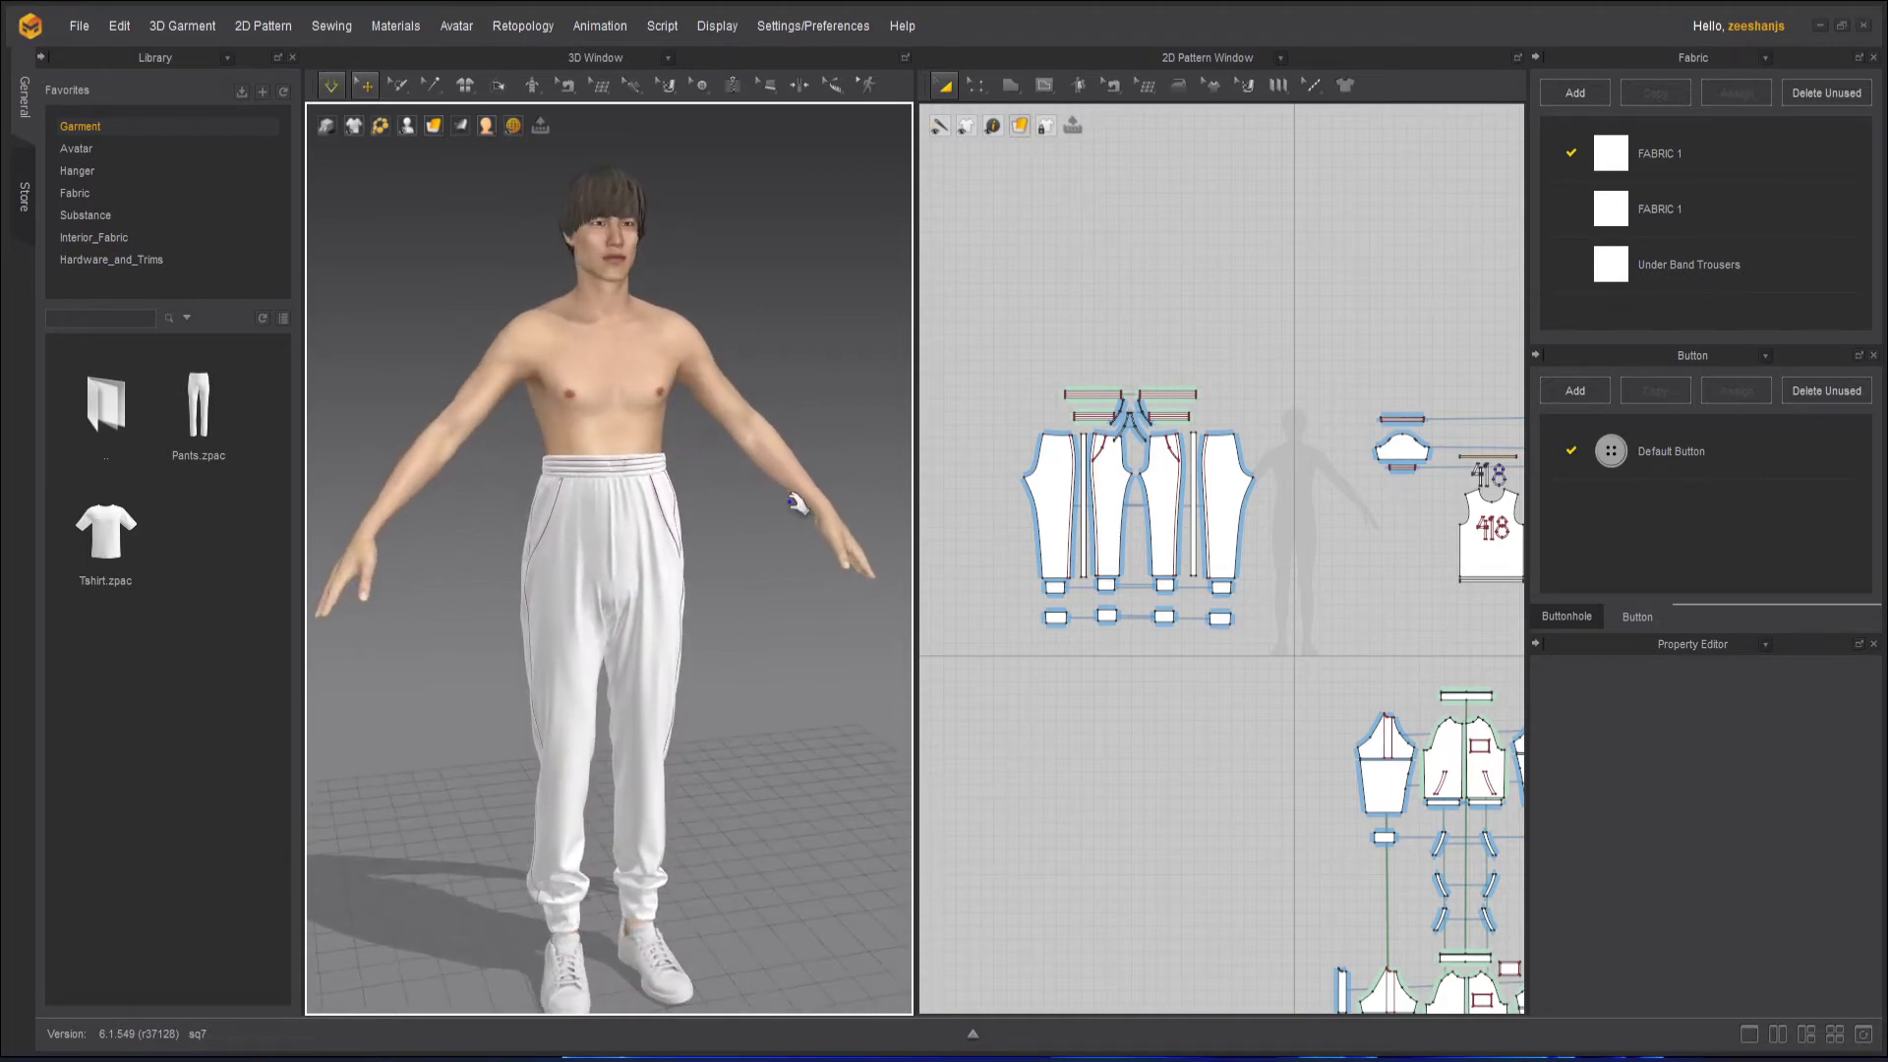
pyautogui.click(332, 88)
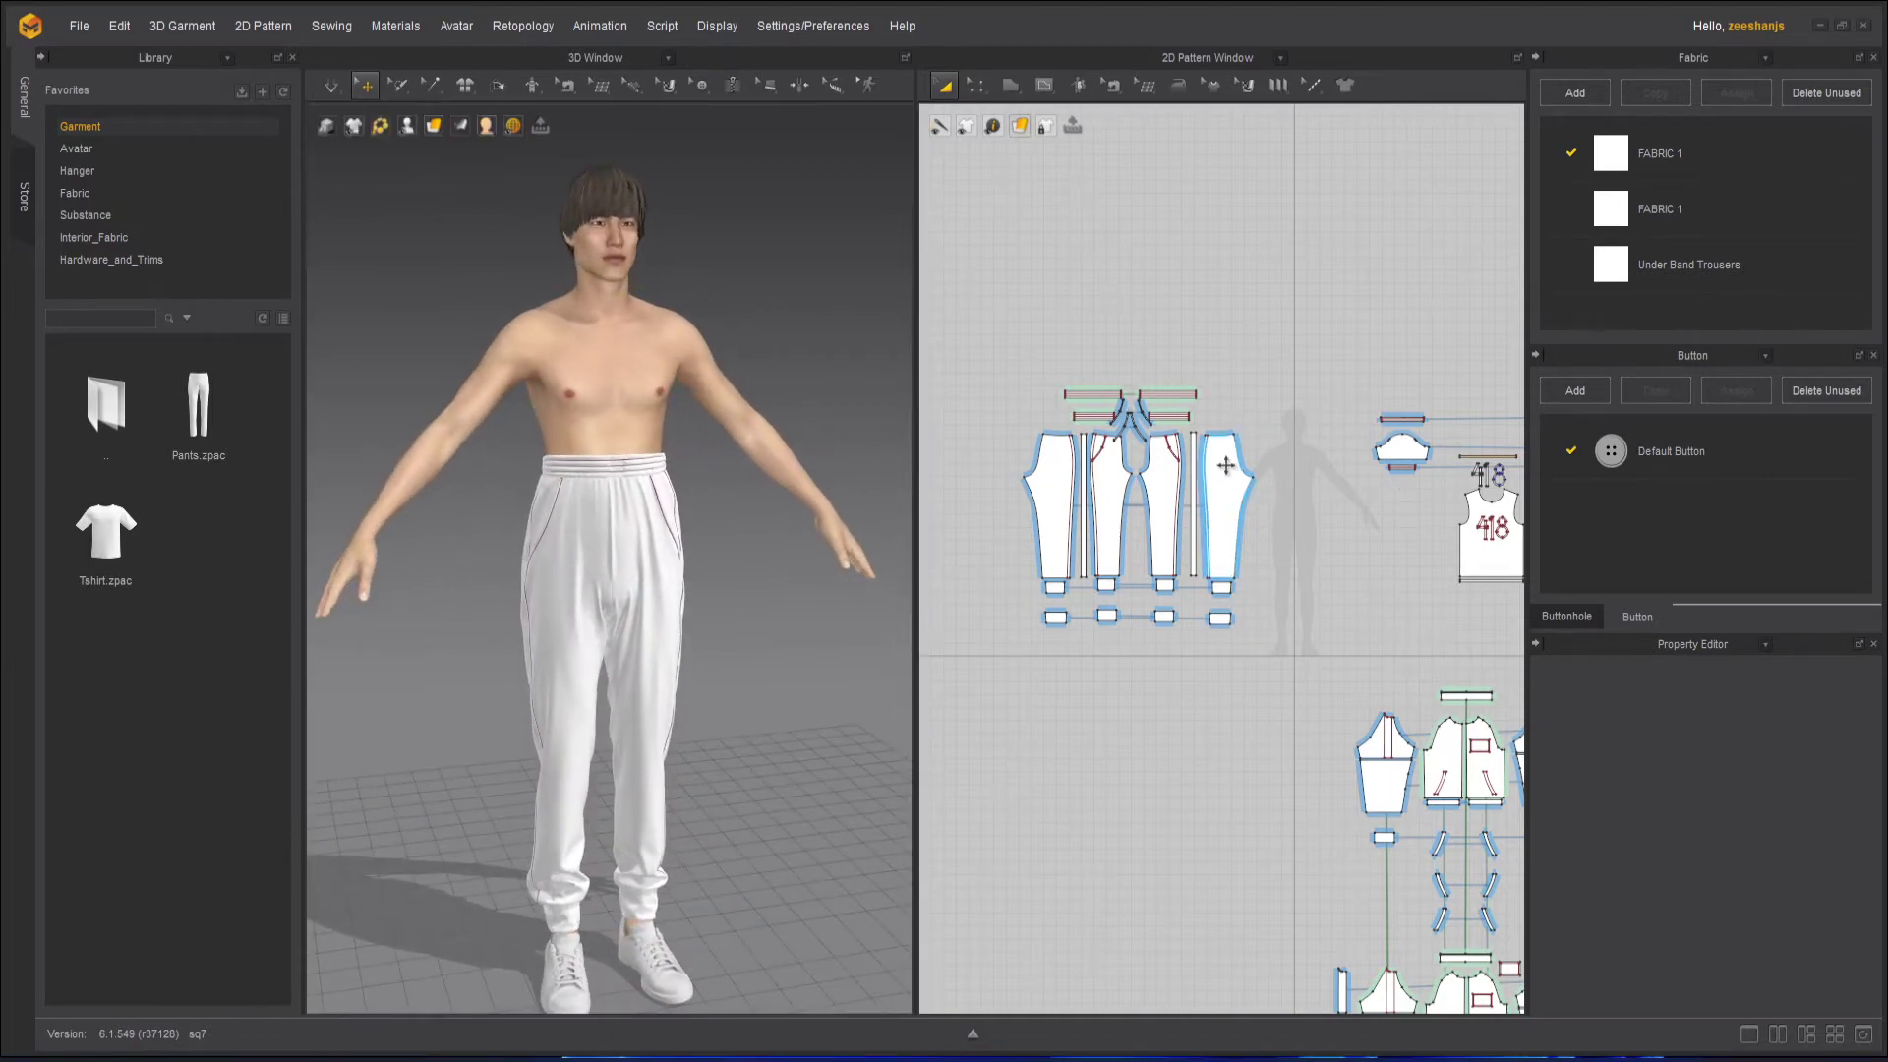
# Select all the T-shirt patterns, show them in 3D and activate them.
pyautogui.moveTo(1289, 521); pyautogui.dragTo(1174, 500, button='middle')
pyautogui.moveTo(1174, 500); pyautogui.dragTo(1095, 498, button='right')
pyautogui.moveTo(1100, 327); pyautogui.dragTo(1455, 622)
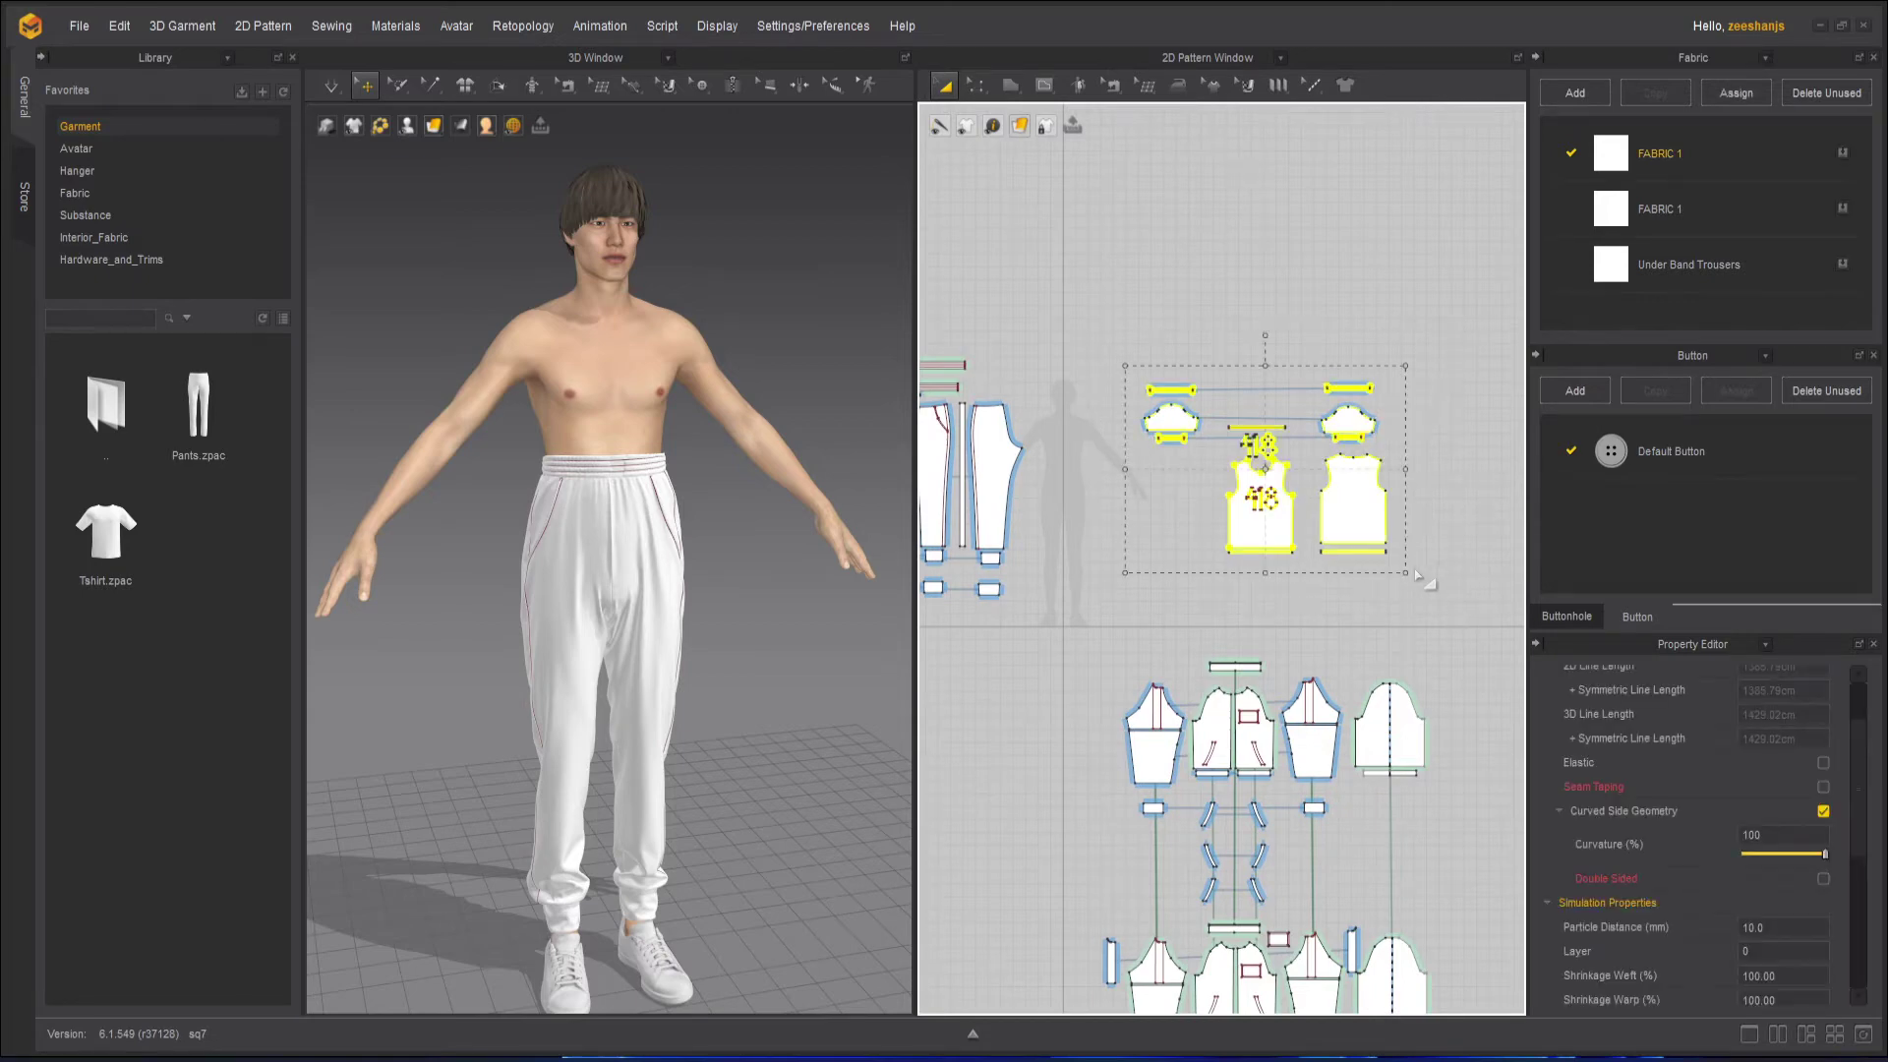
pyautogui.hotkey('shift', 'q')
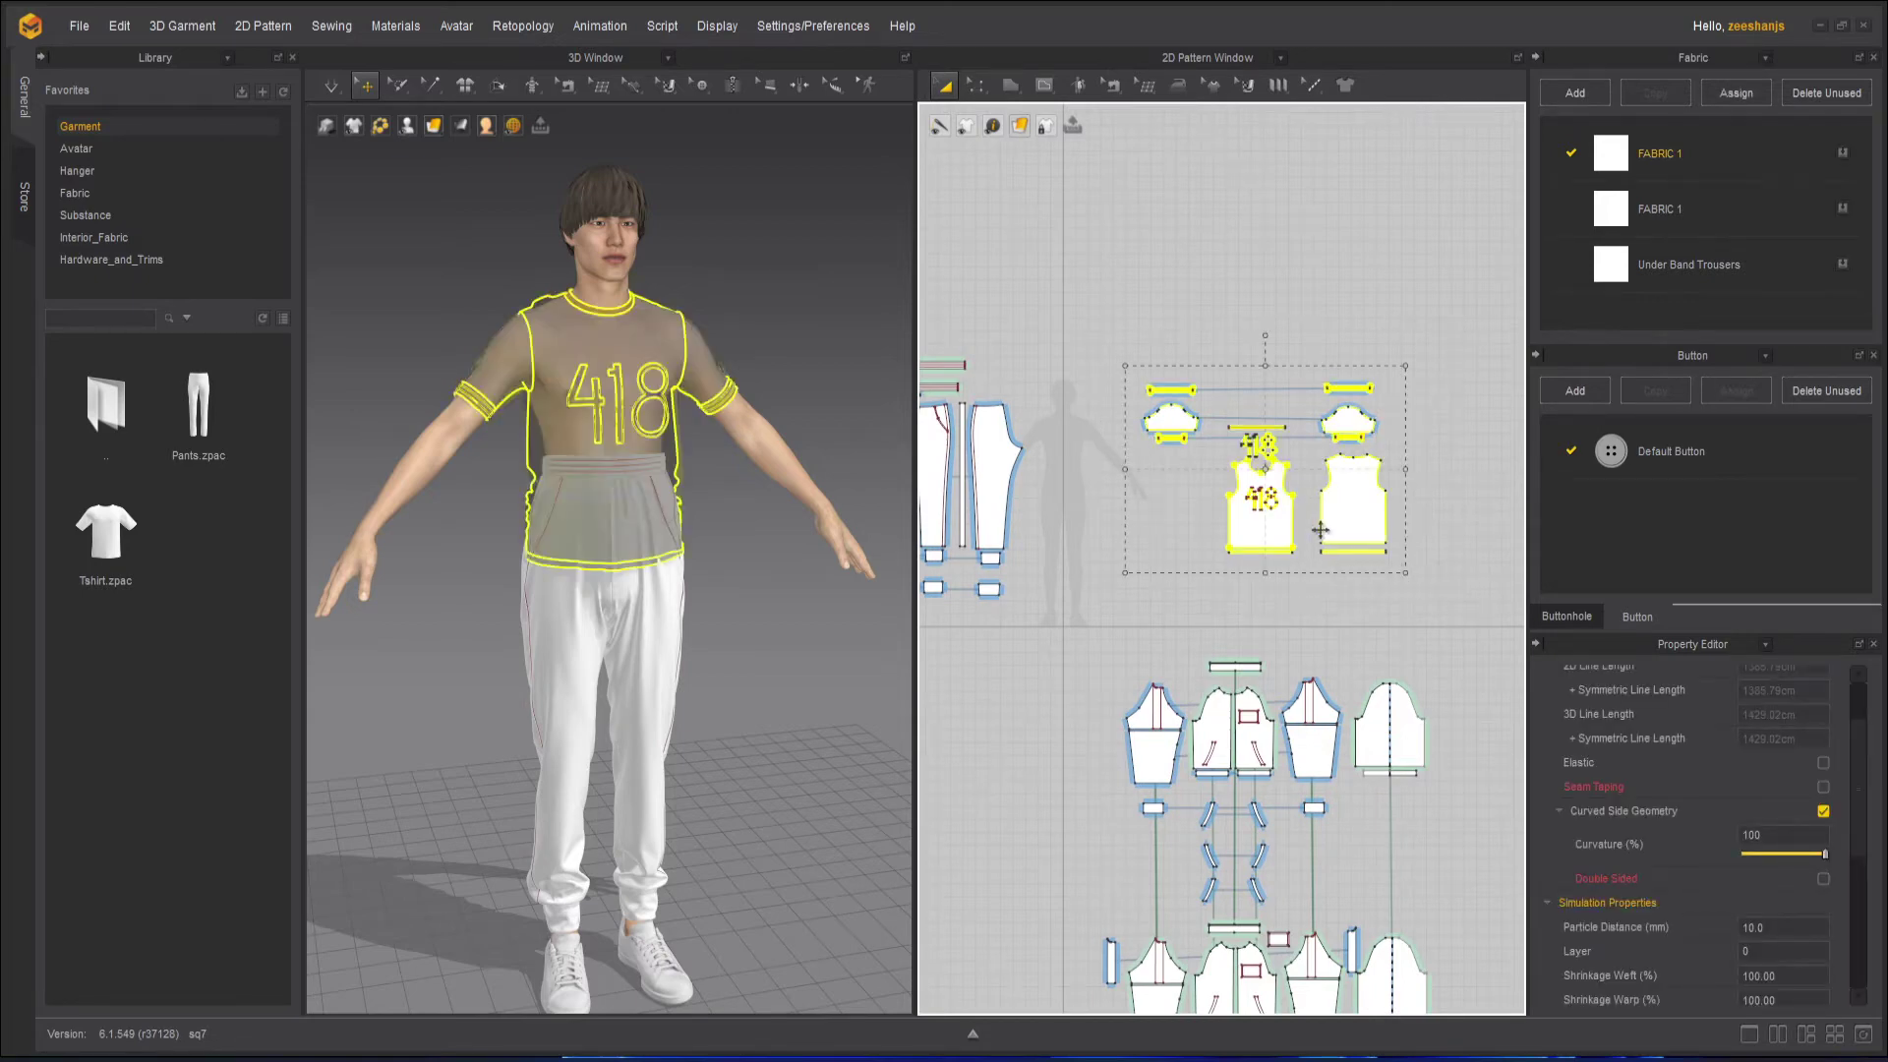
pyautogui.rightClick(1356, 509)
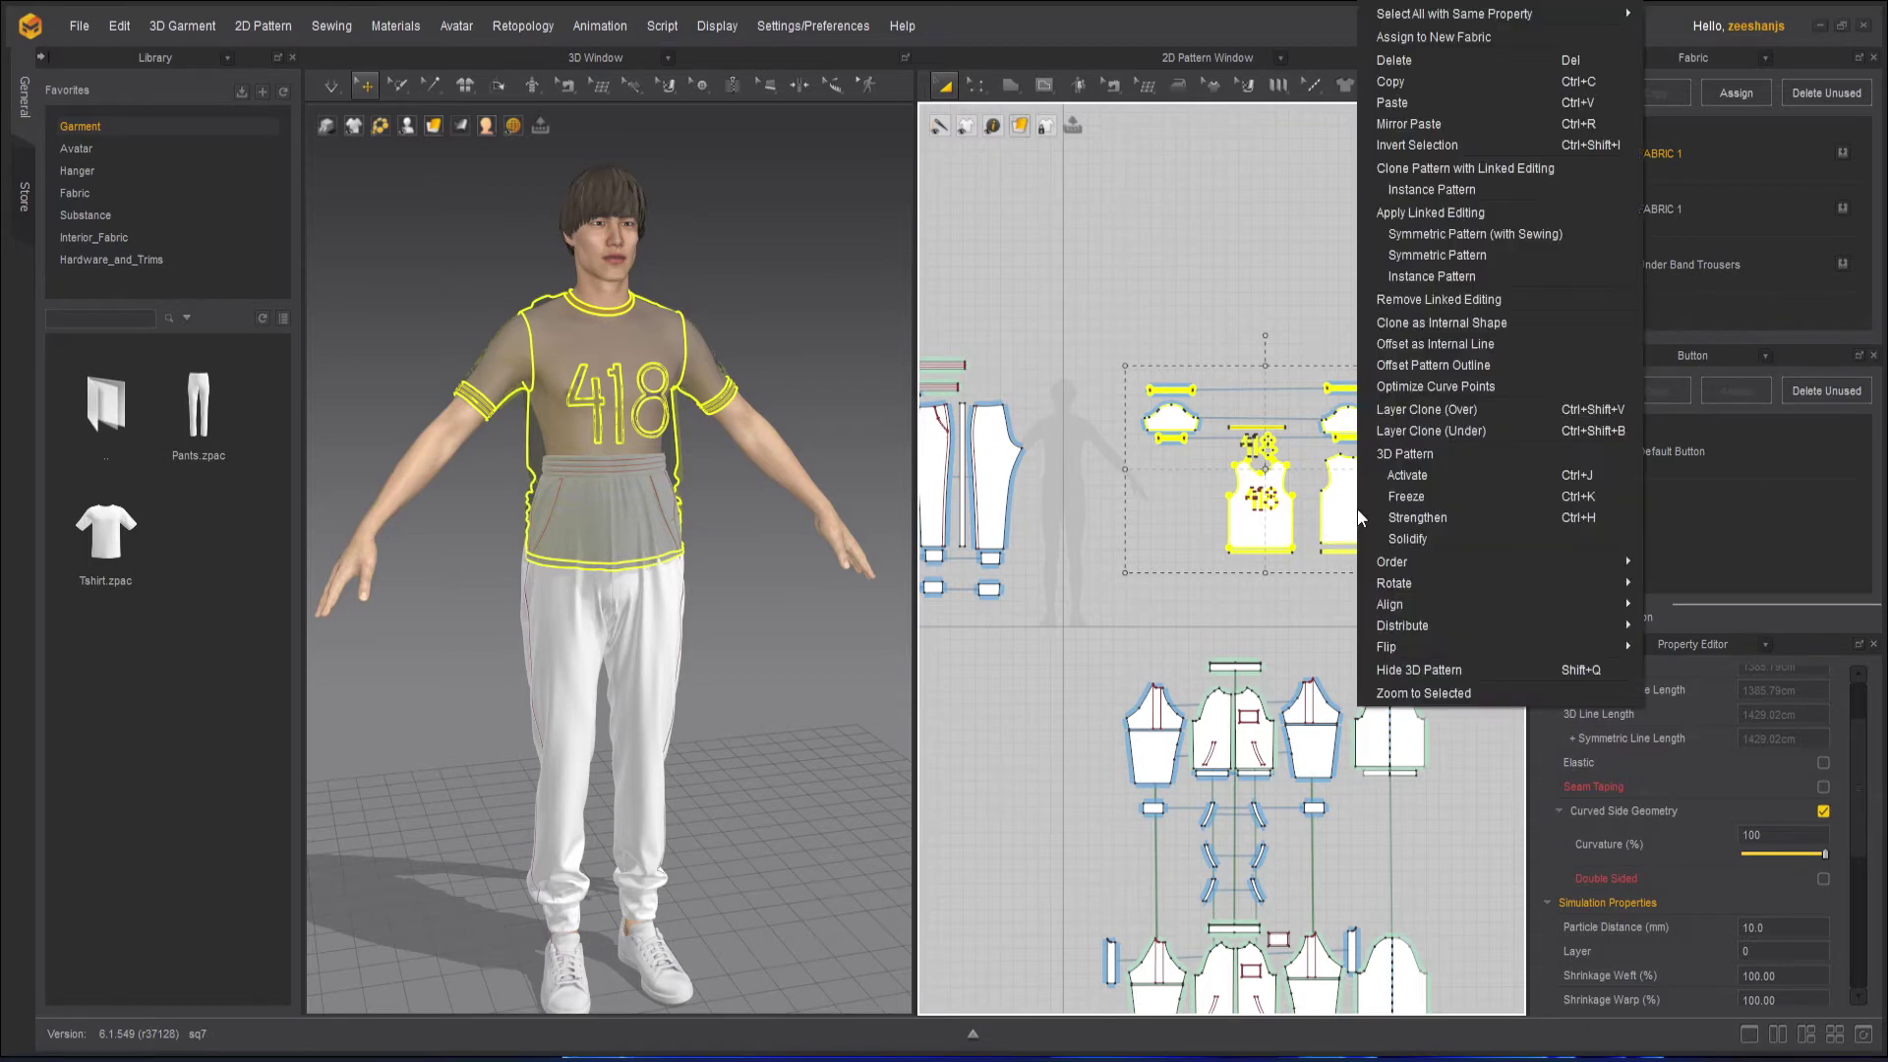
pyautogui.click(1410, 474)
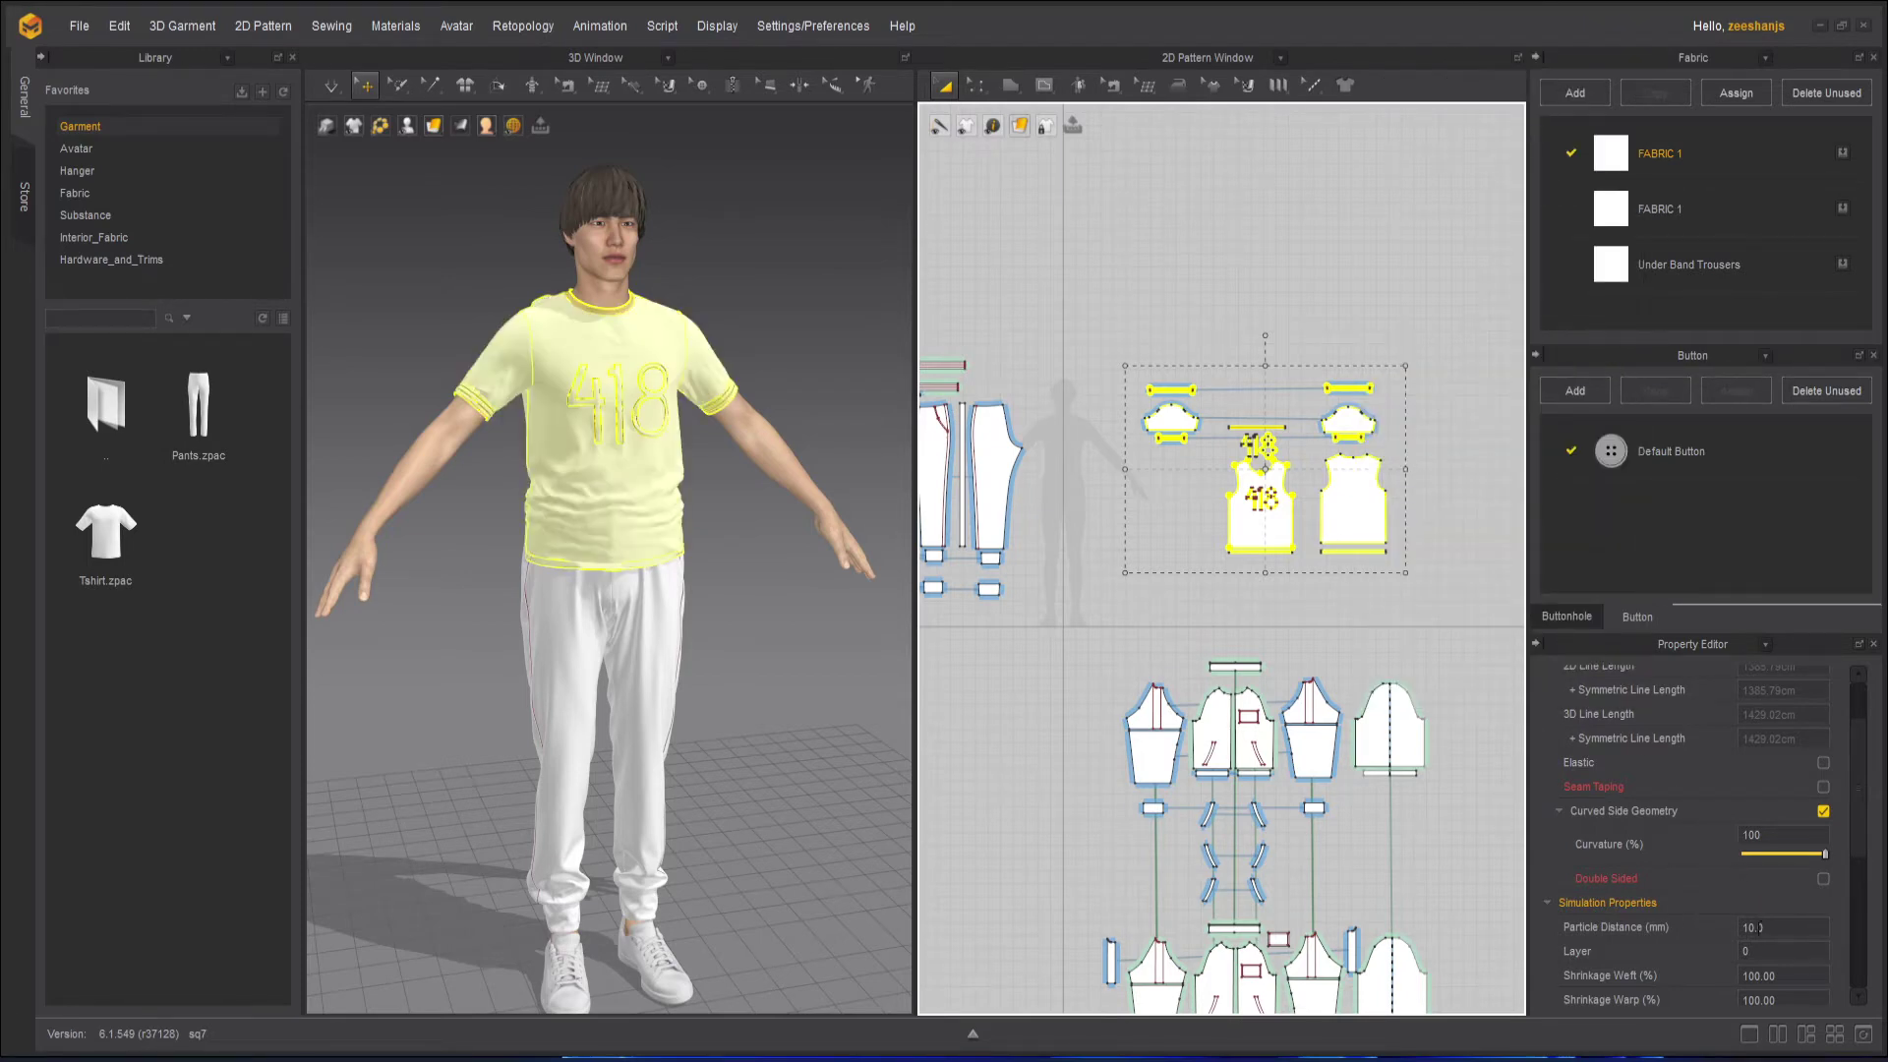
# Set the T-shirt patterns' particle distance to 5 mm and their layer to 1, then deselect them.
pyautogui.moveTo(1791, 927); pyautogui.dragTo(1722, 925)
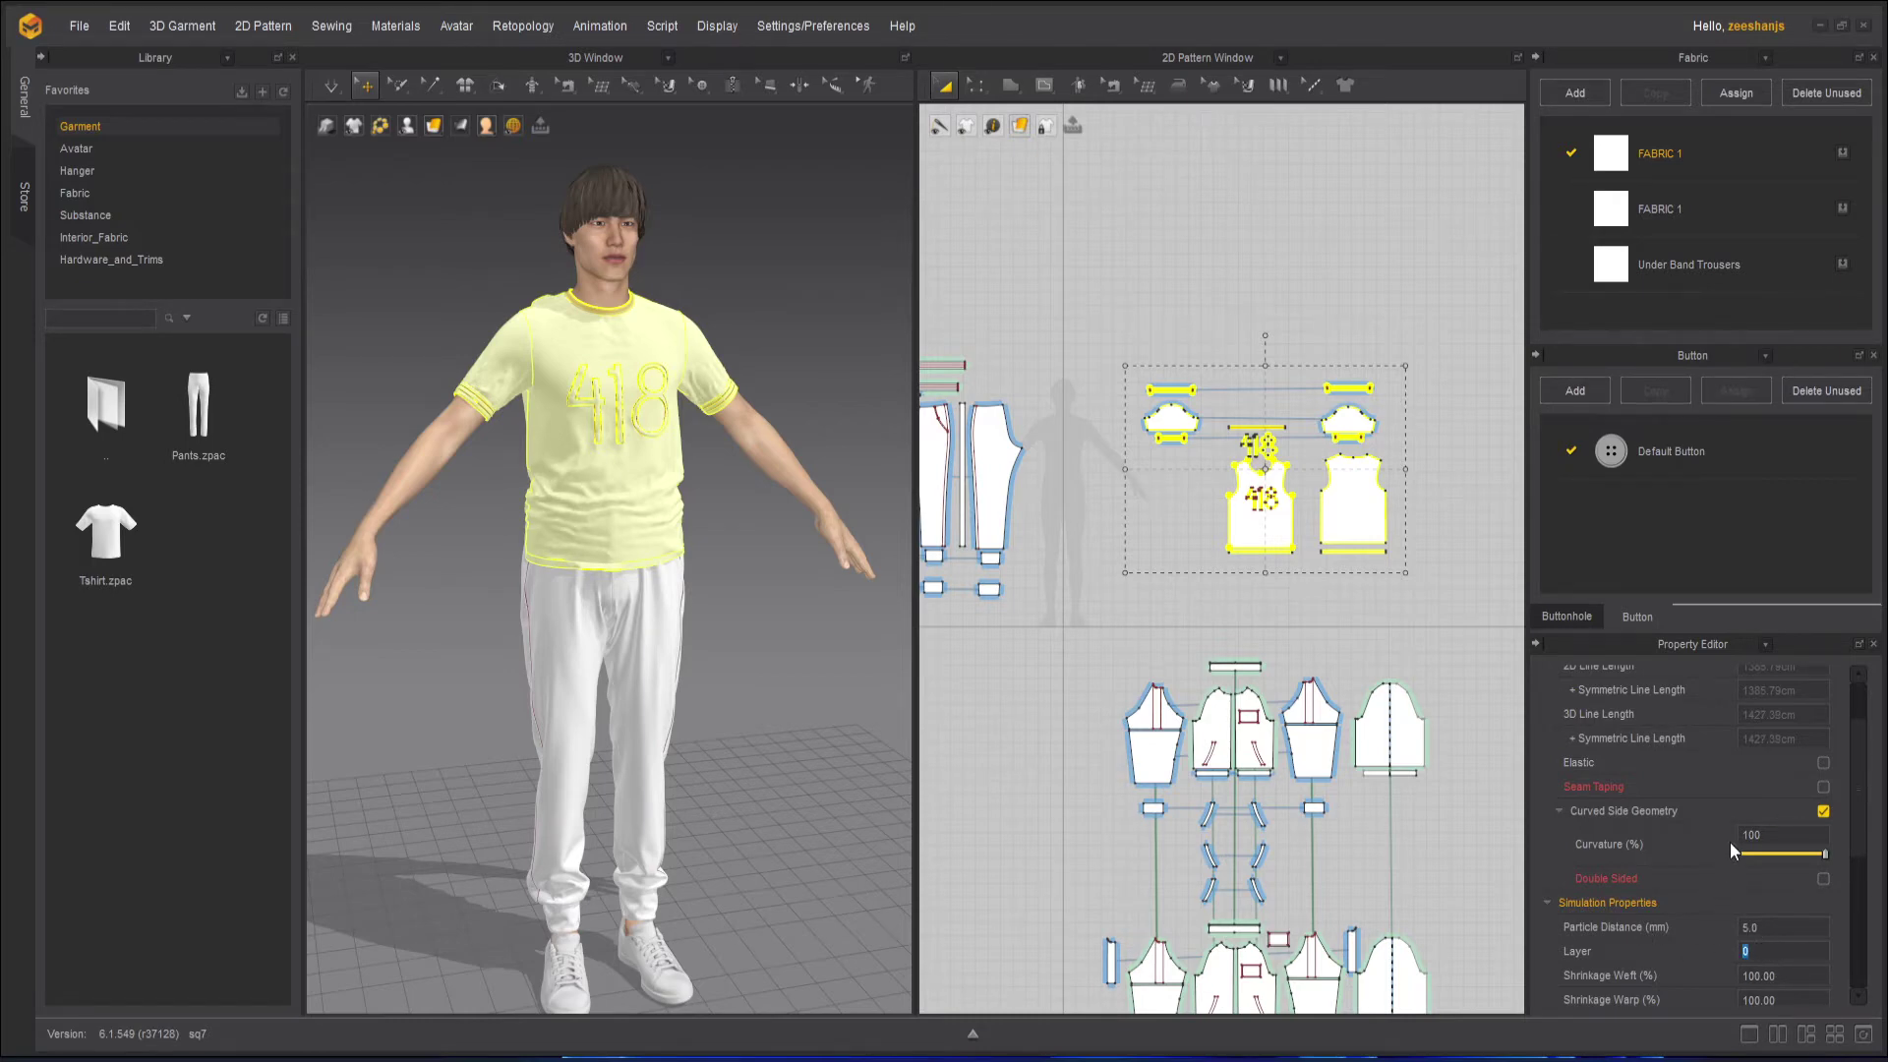
pyautogui.write('1')
pyautogui.click(741, 565)
# Simulate the T-shirt over the trousers in Fast (GPU) mode and turn to the avatar's back.
pyautogui.scroll(2, 742, 571)
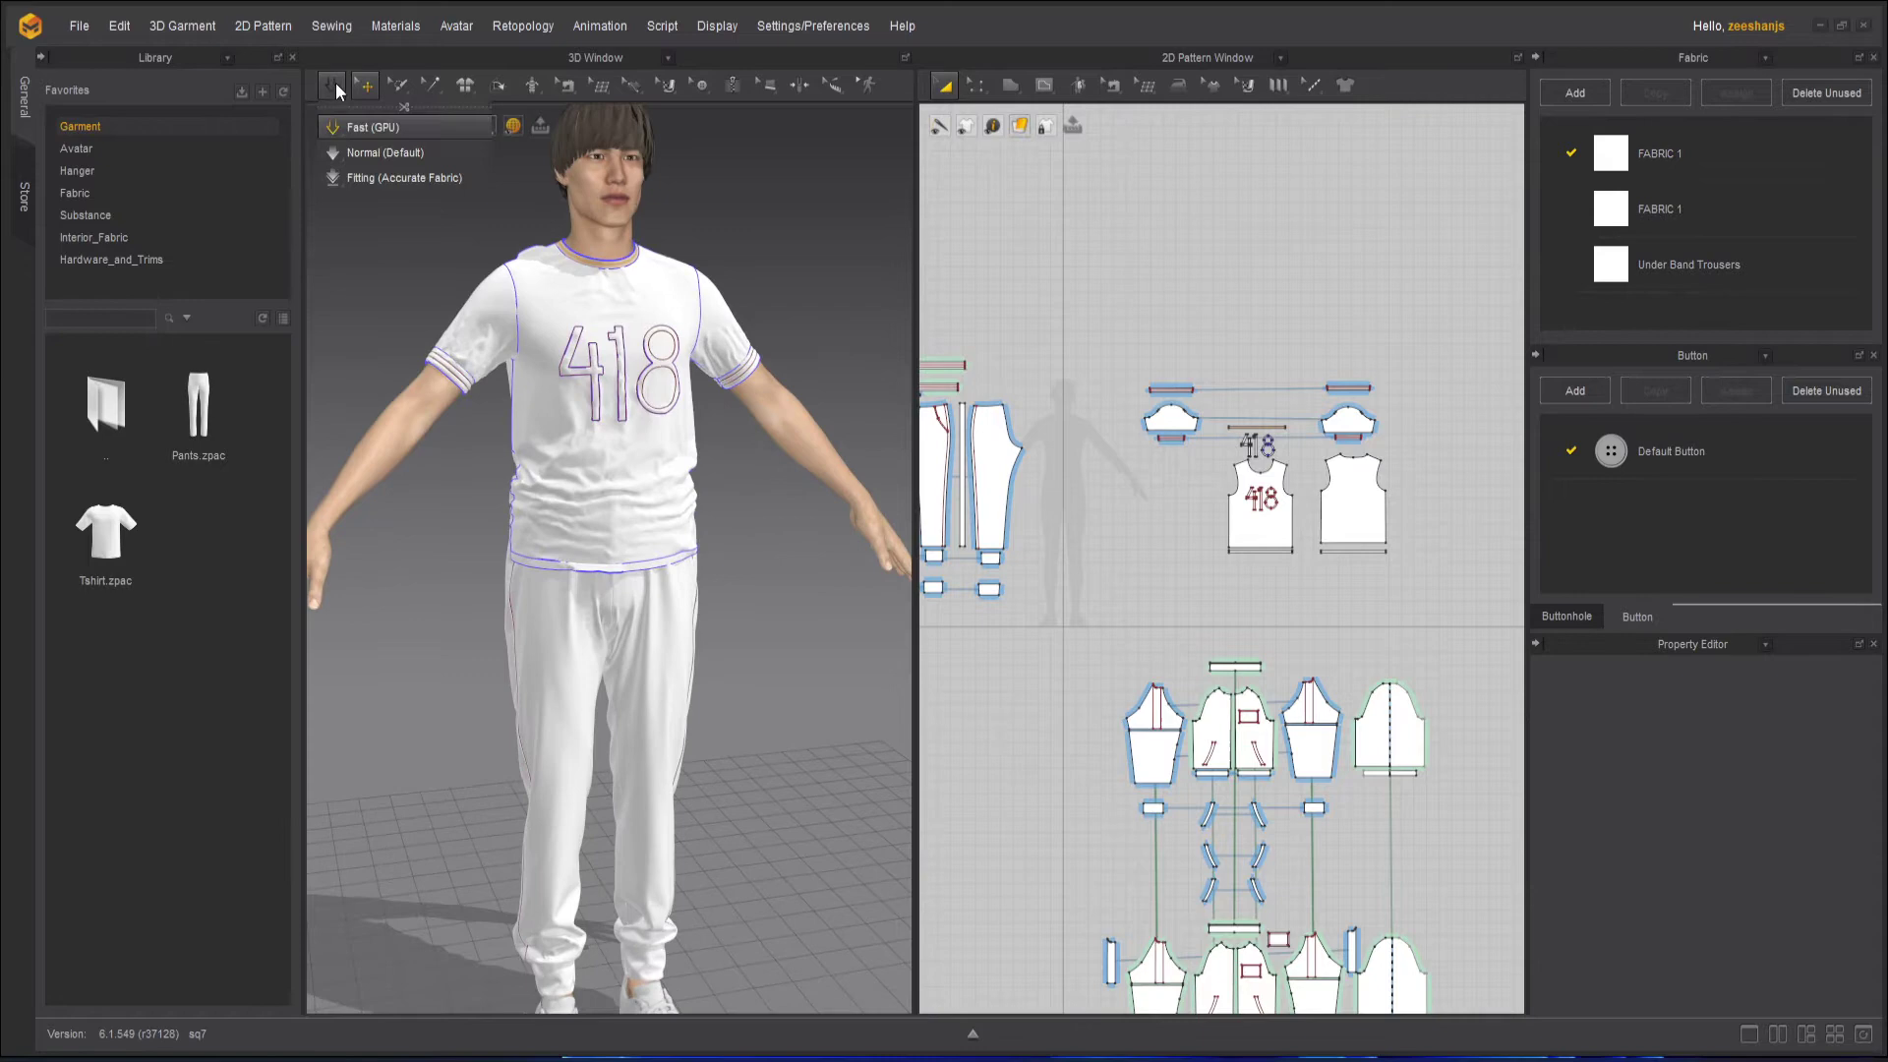
pyautogui.click(334, 87)
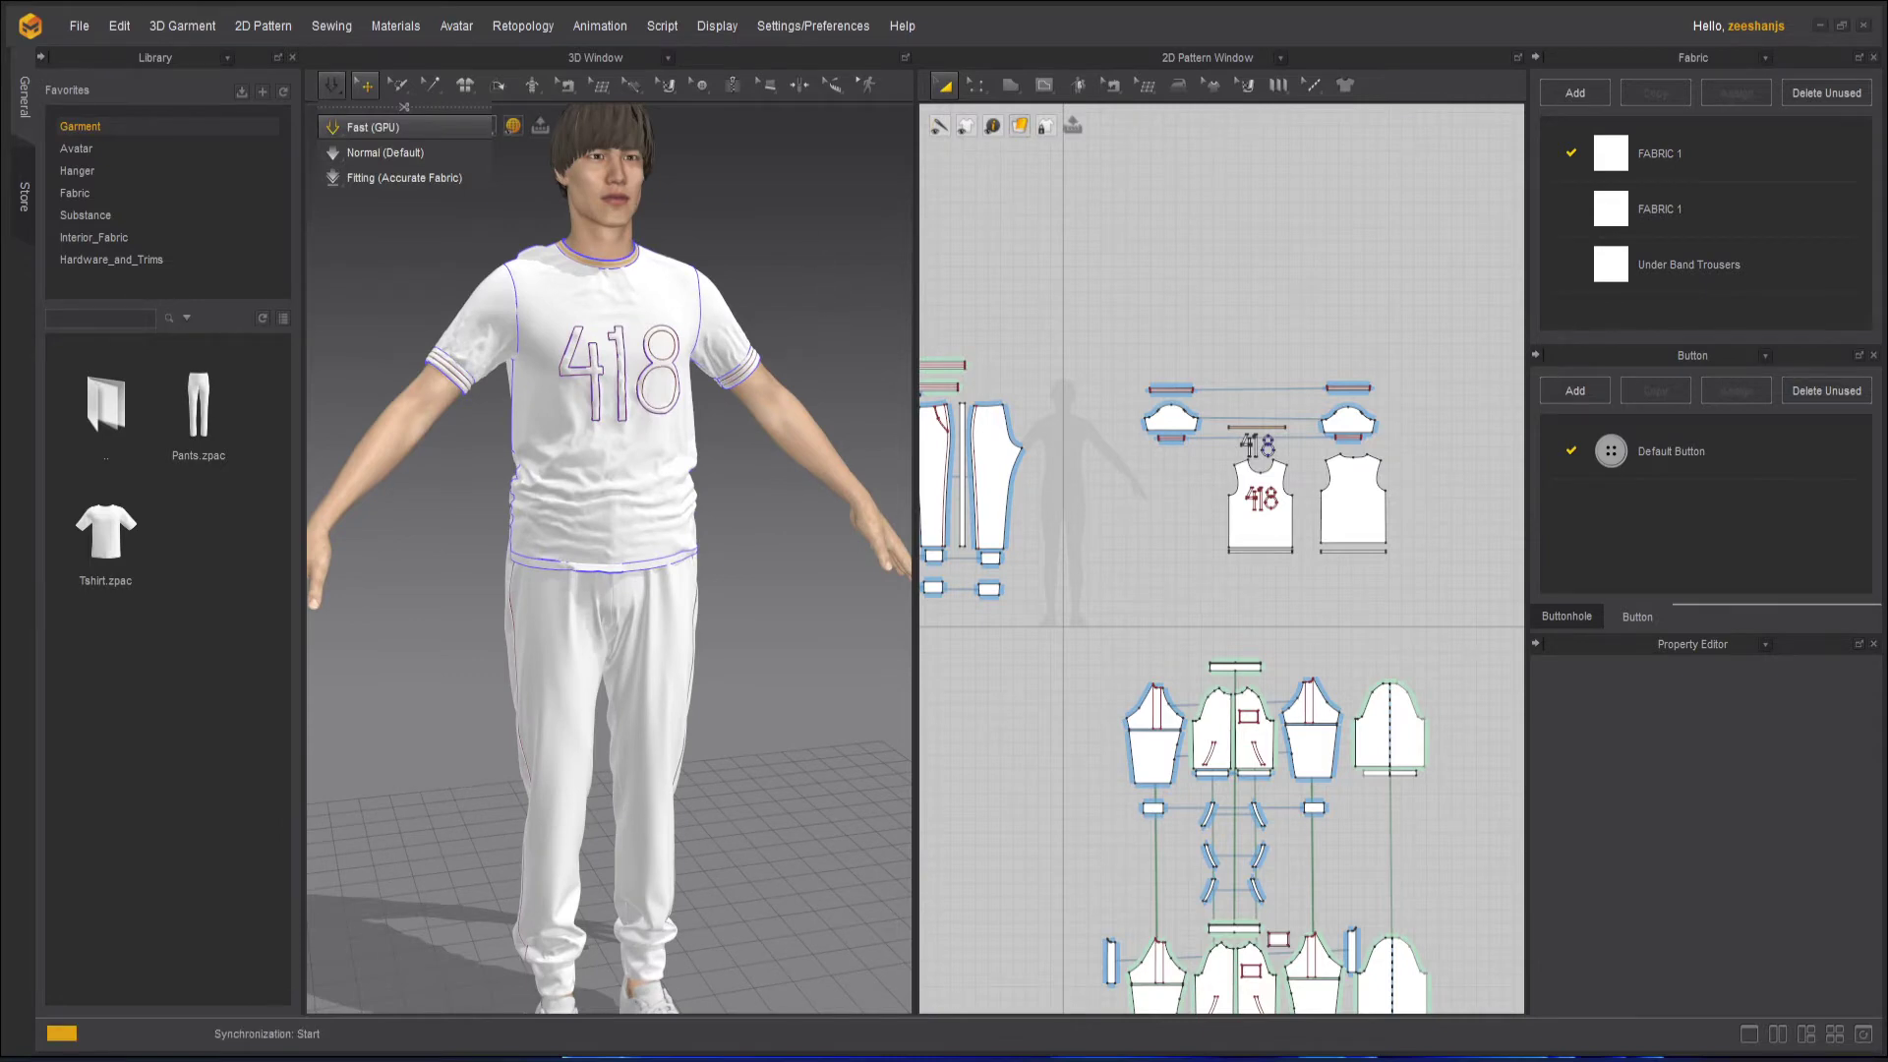
pyautogui.click(372, 126)
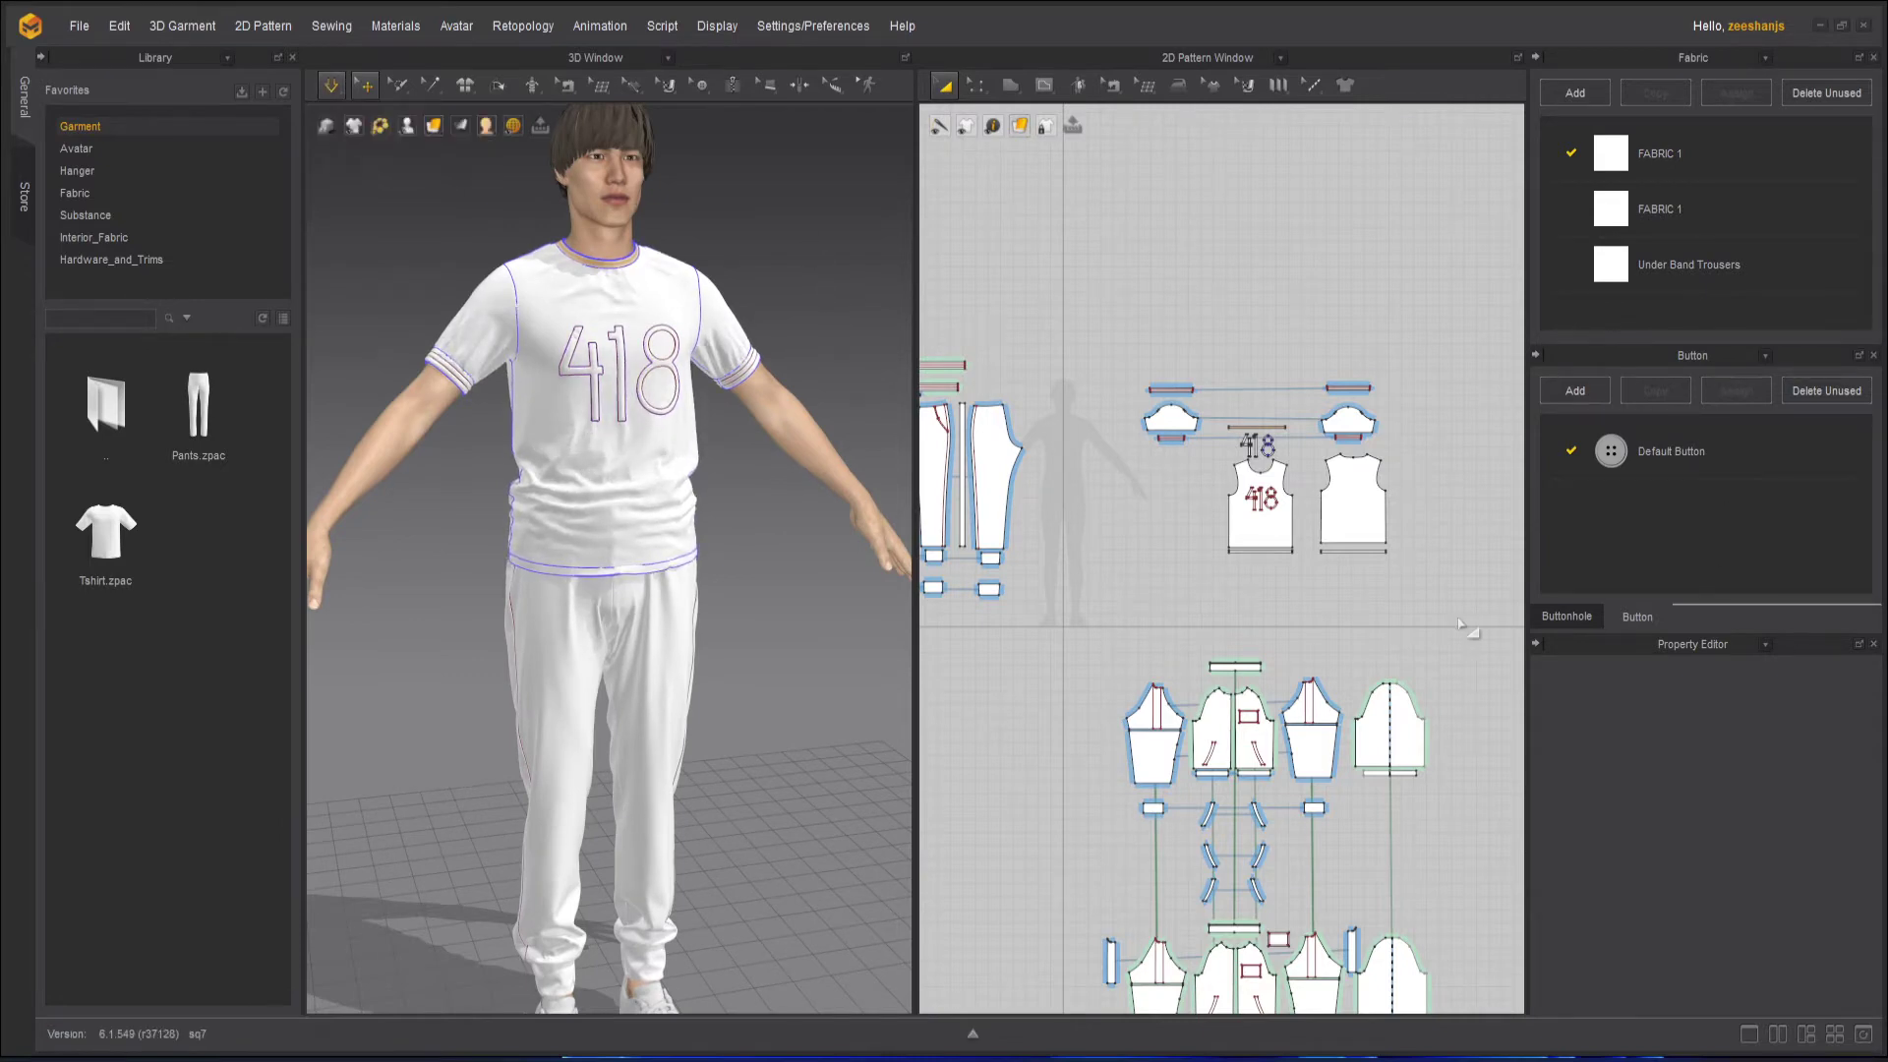
pyautogui.press('space')
pyautogui.moveTo(755, 617)
pyautogui.mouseDown(button='right')
pyautogui.moveTo(1092, 625)
pyautogui.moveTo(730, 642)
pyautogui.moveTo(728, 607)
pyautogui.mouseUp(button='right')
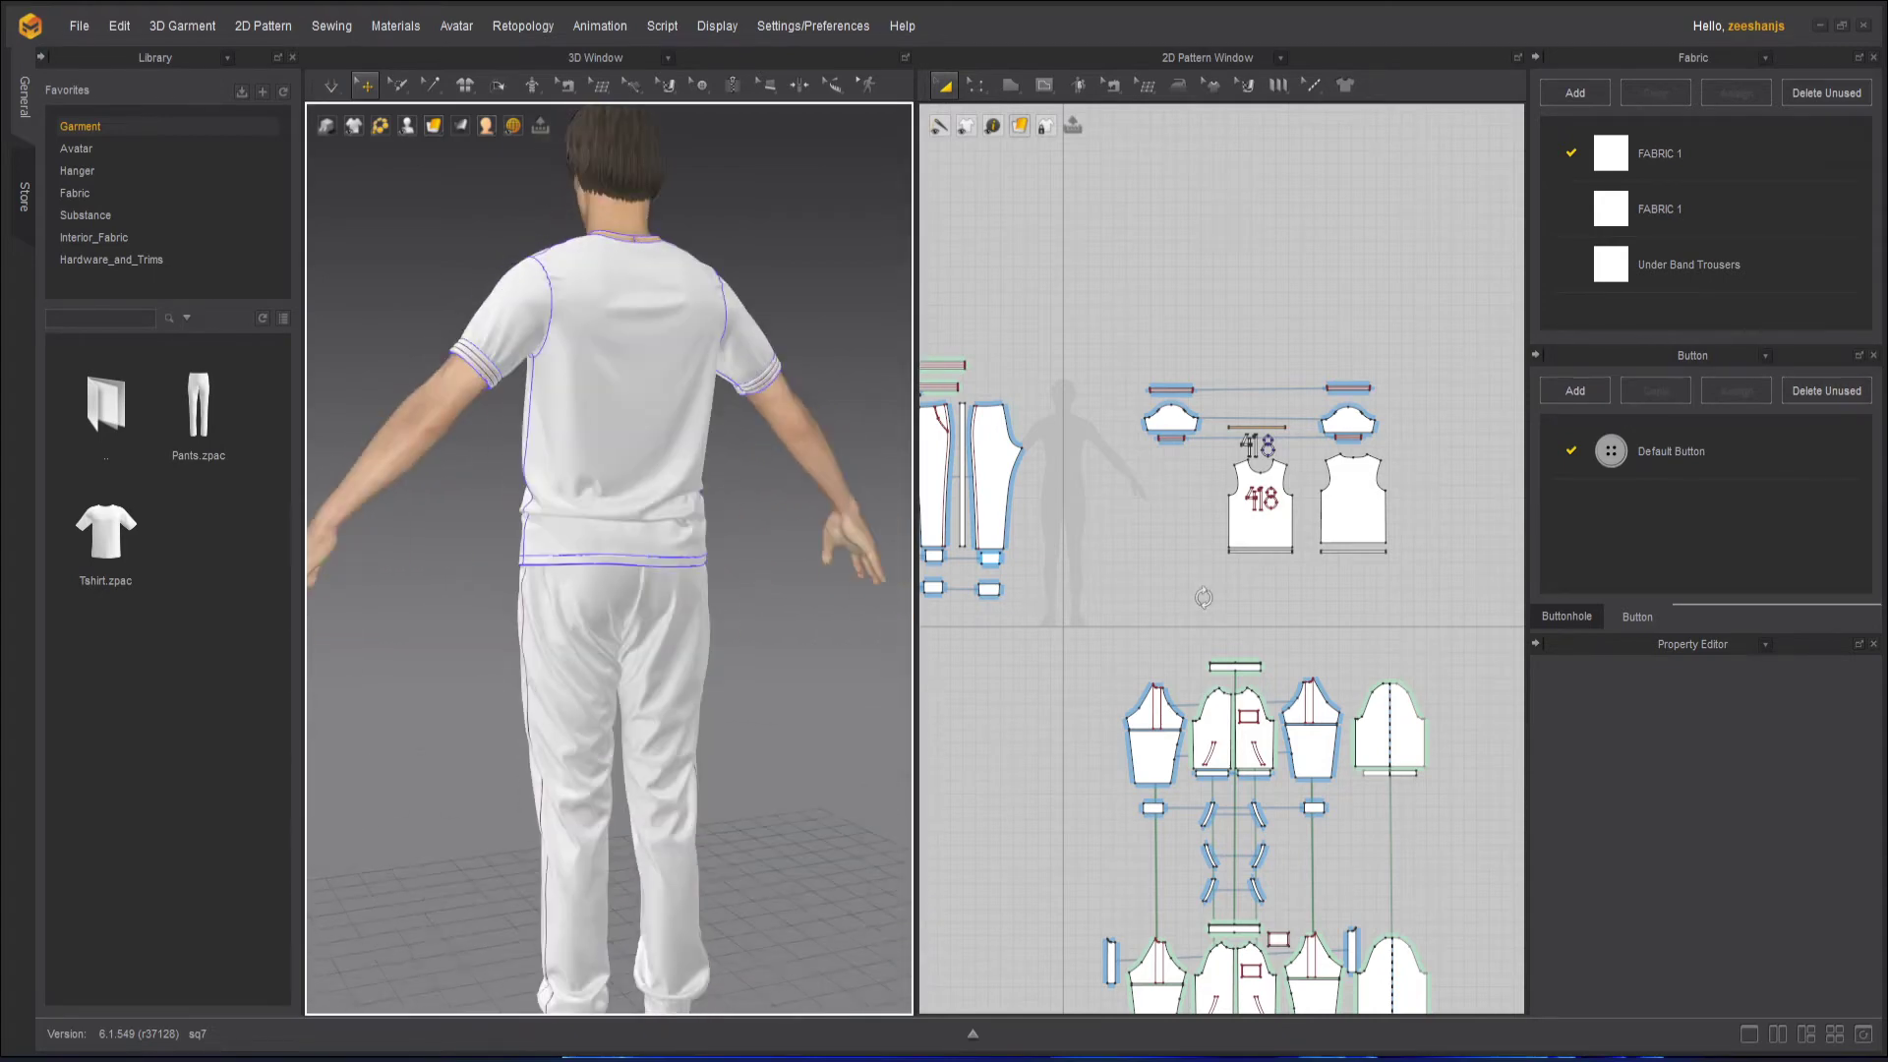
# Pull the T-shirt's back hem down at the middle and both sides while simulating.
pyautogui.press('space')
pyautogui.moveTo(579, 551); pyautogui.dragTo(578, 599)
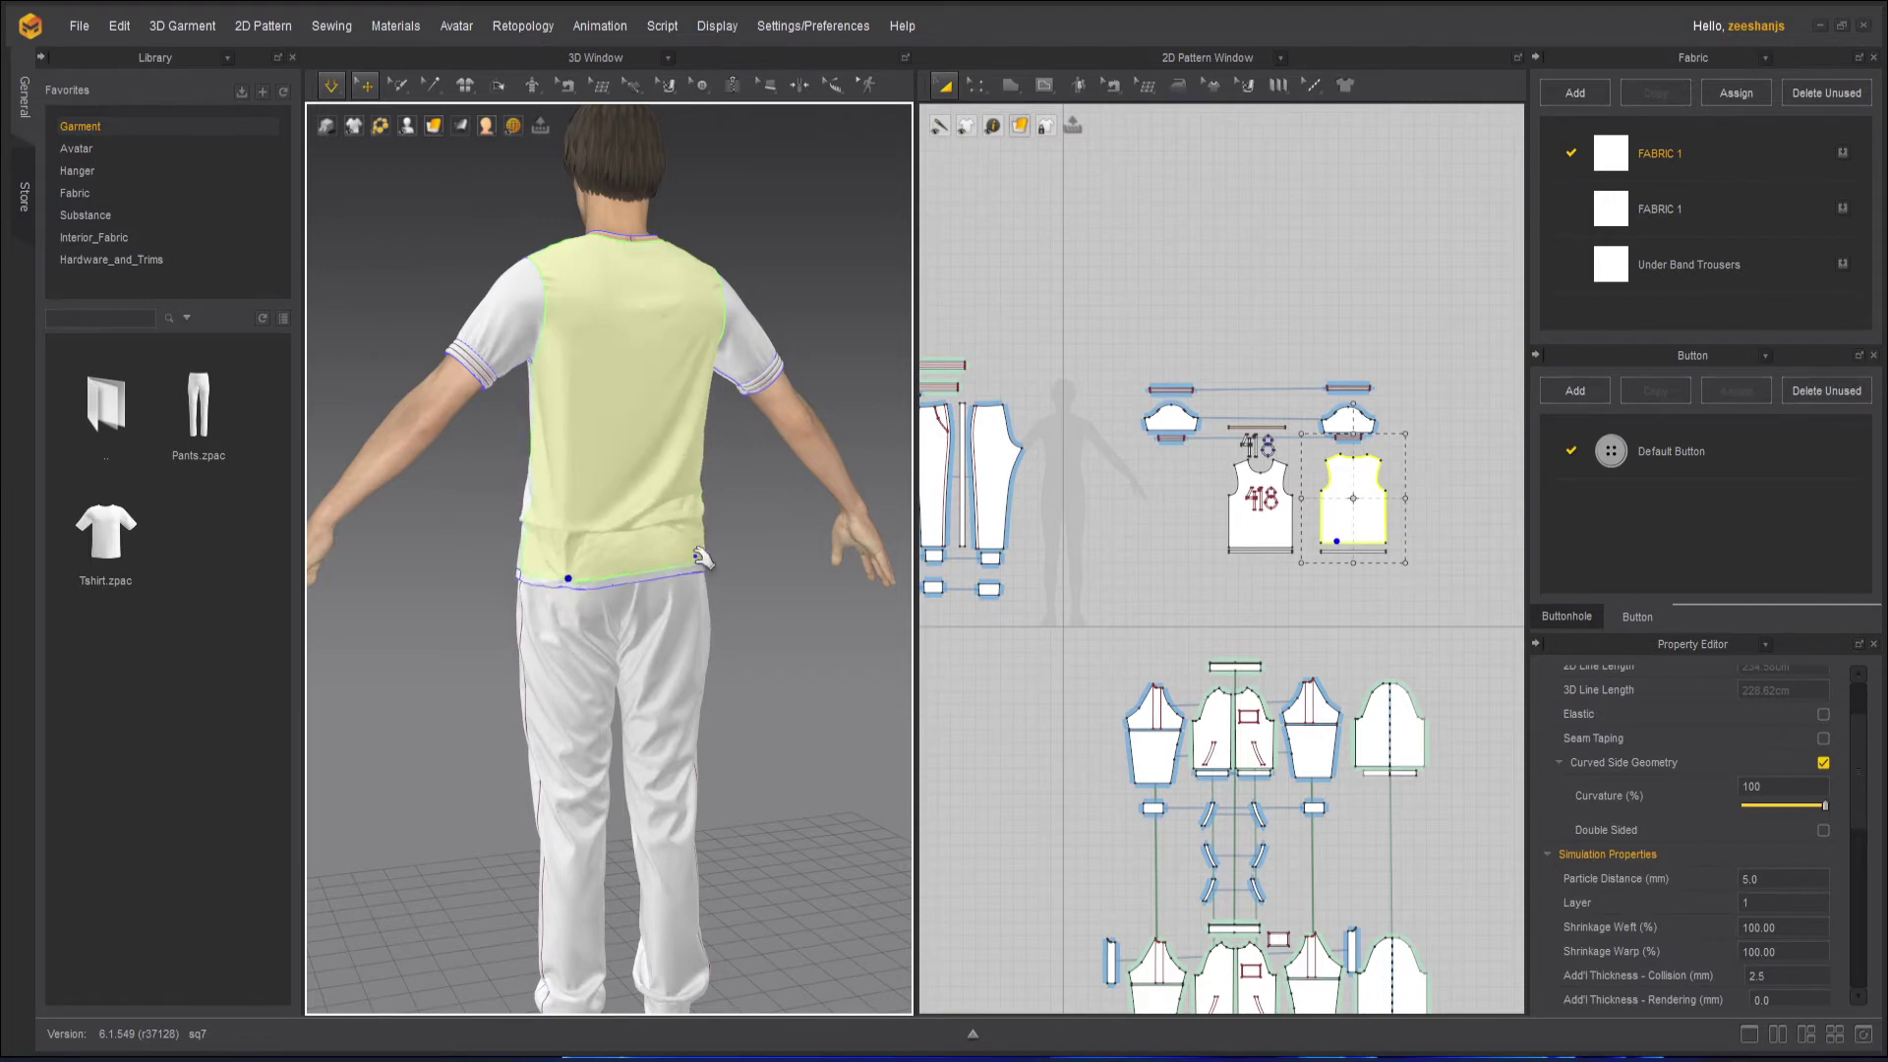
pyautogui.moveTo(733, 677); pyautogui.dragTo(734, 674)
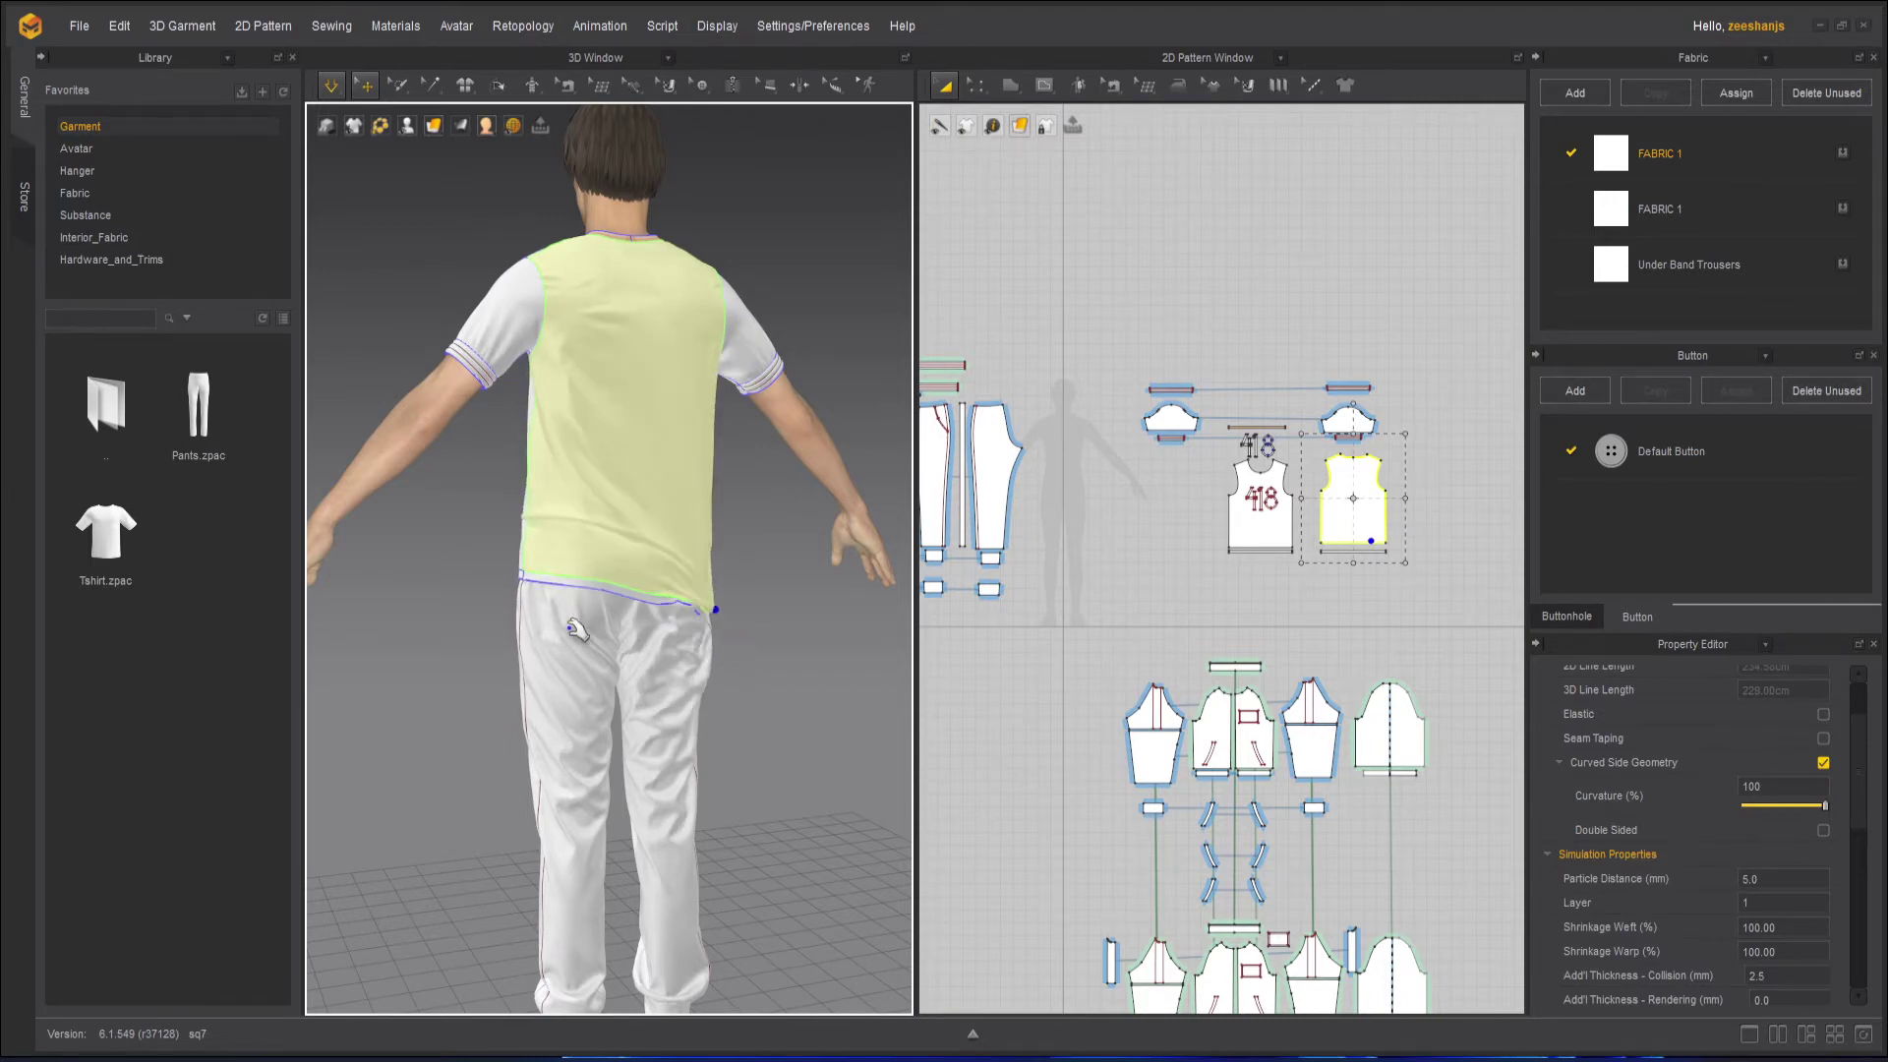
pyautogui.moveTo(528, 565); pyautogui.dragTo(511, 614)
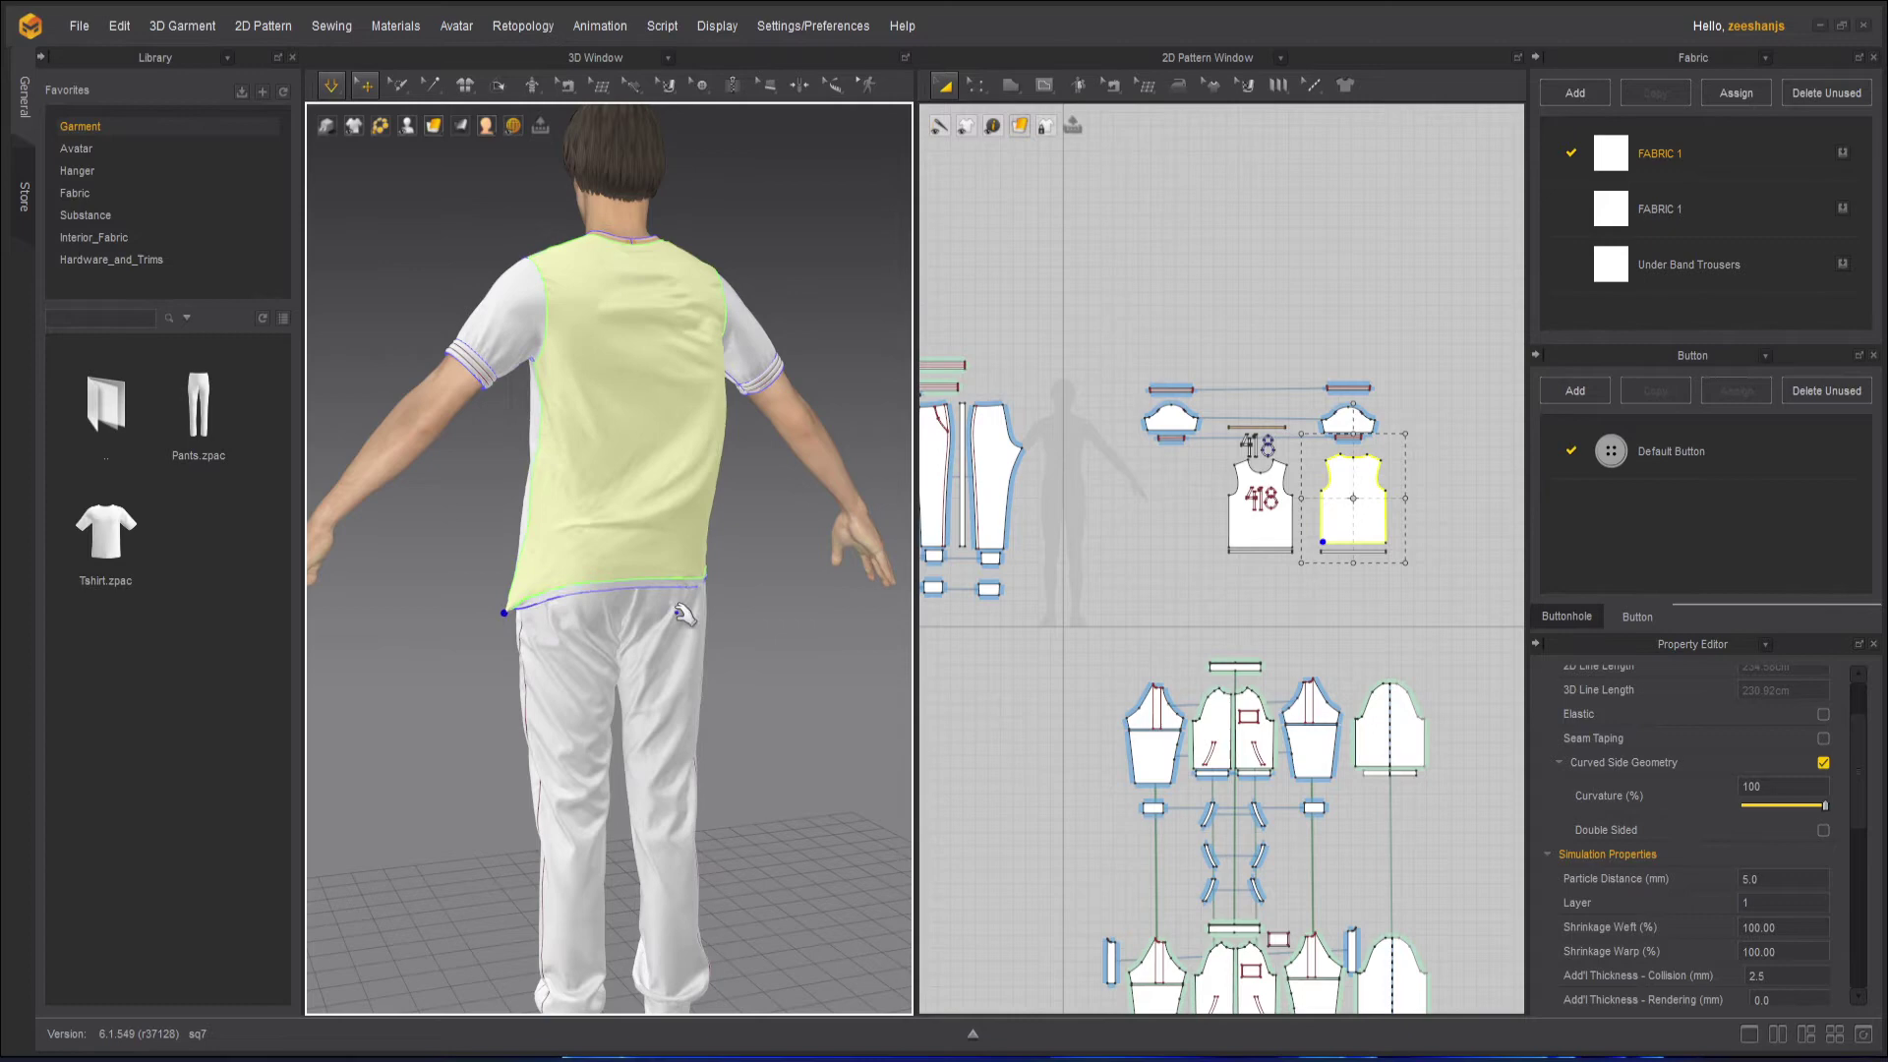
pyautogui.click(754, 611)
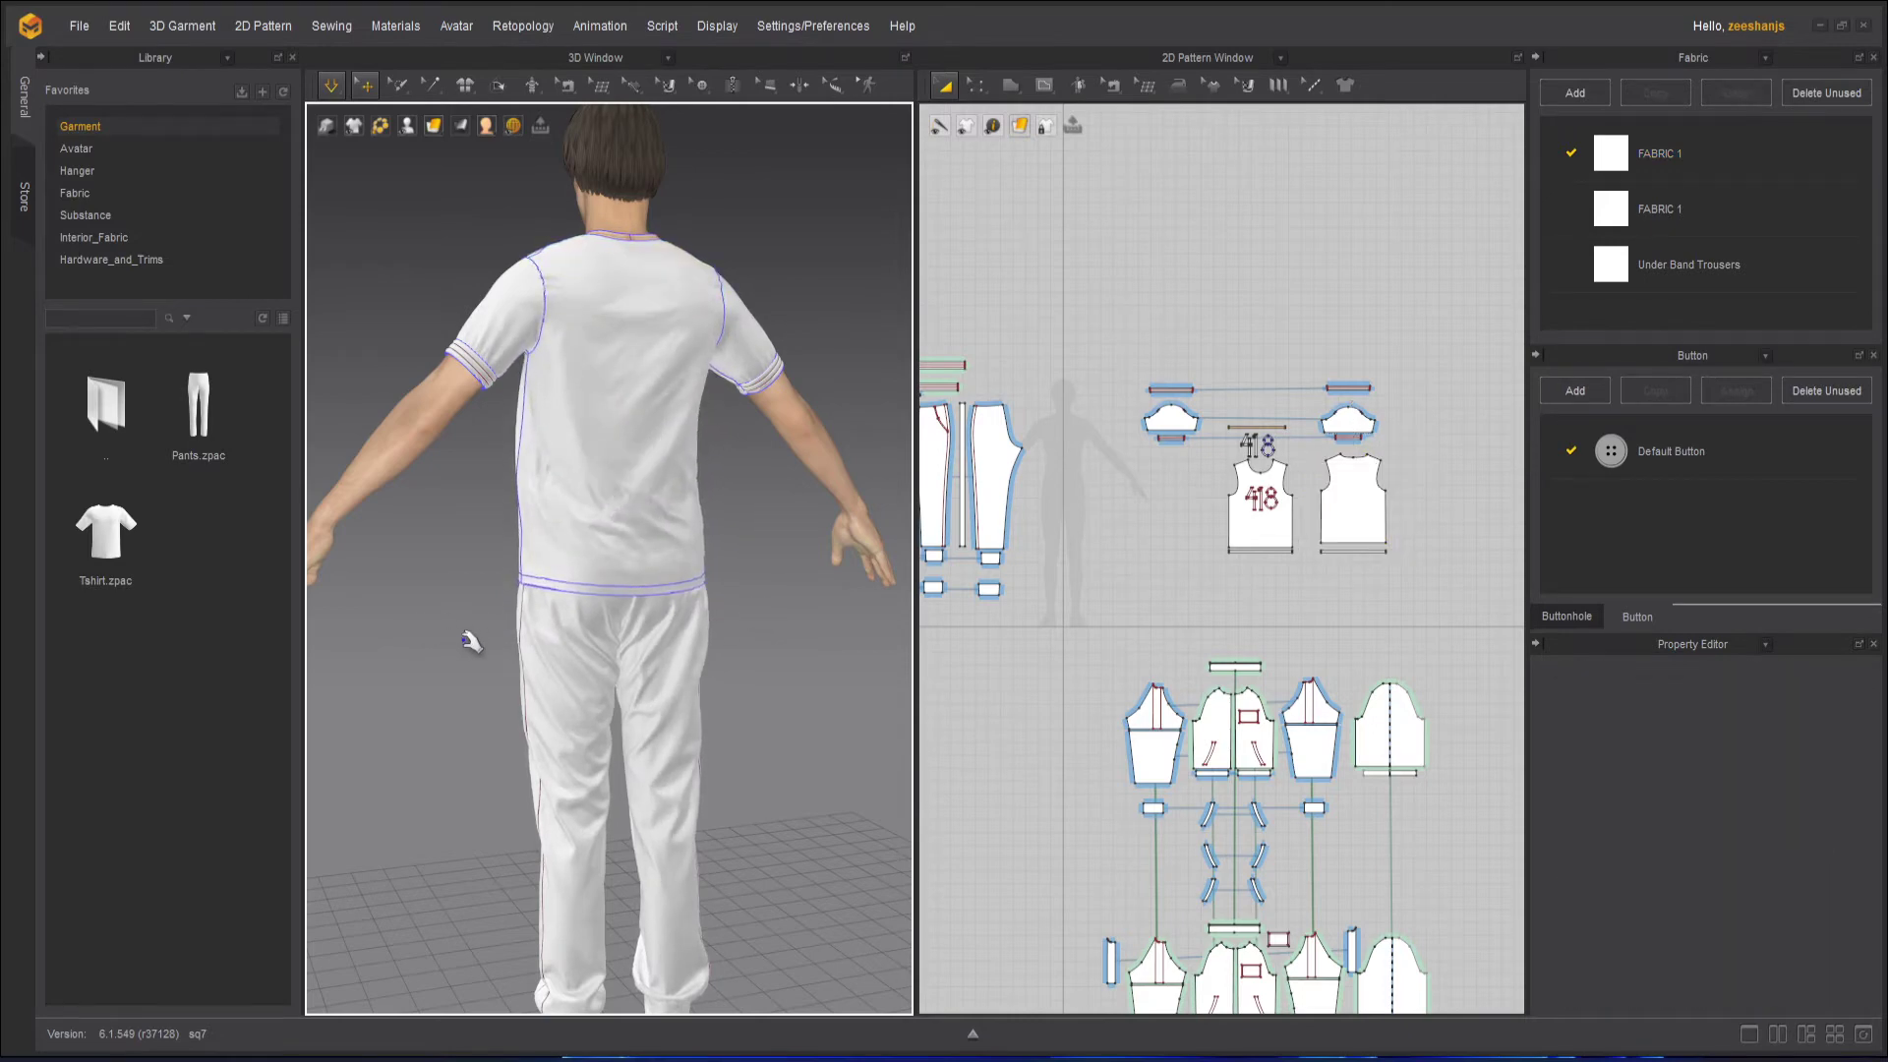
# Adjust the T-shirt's front hem at the side of the hip while simulating.
pyautogui.moveTo(532, 649); pyautogui.dragTo(859, 641, button='right')
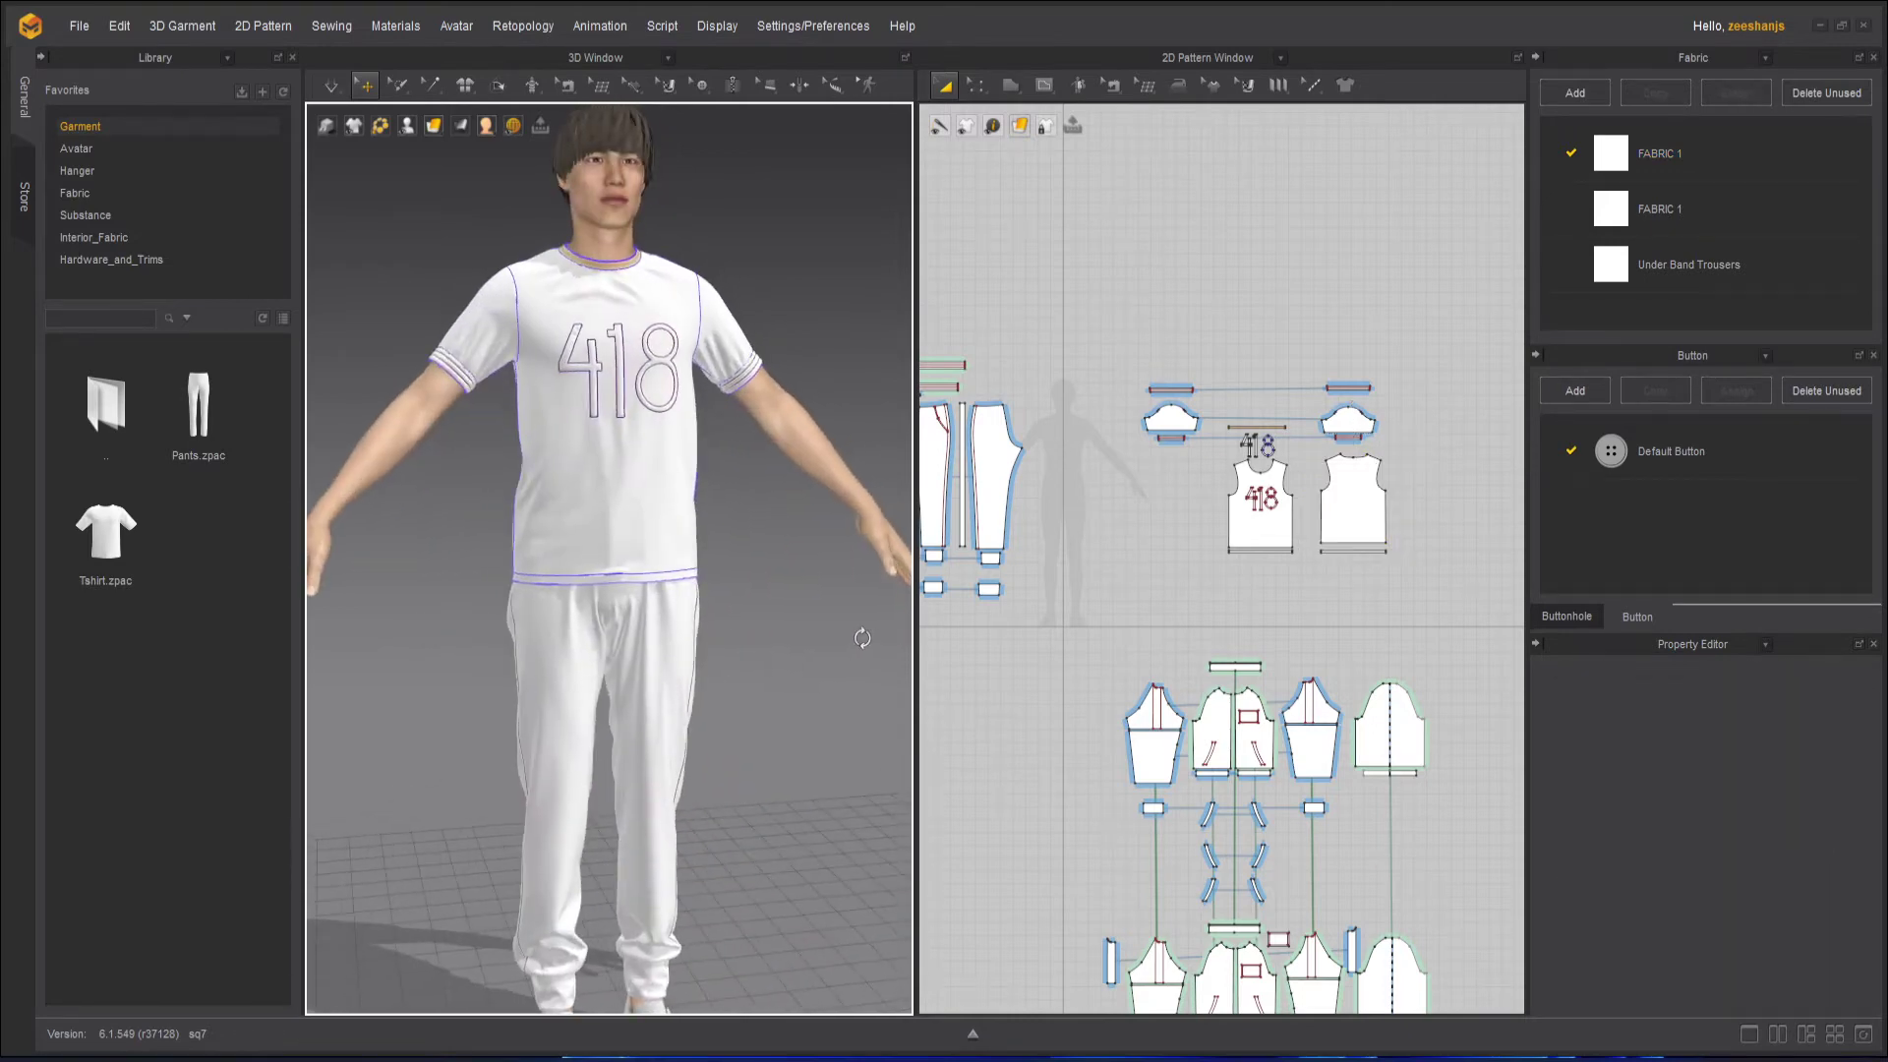
pyautogui.click(691, 588)
pyautogui.click(767, 576)
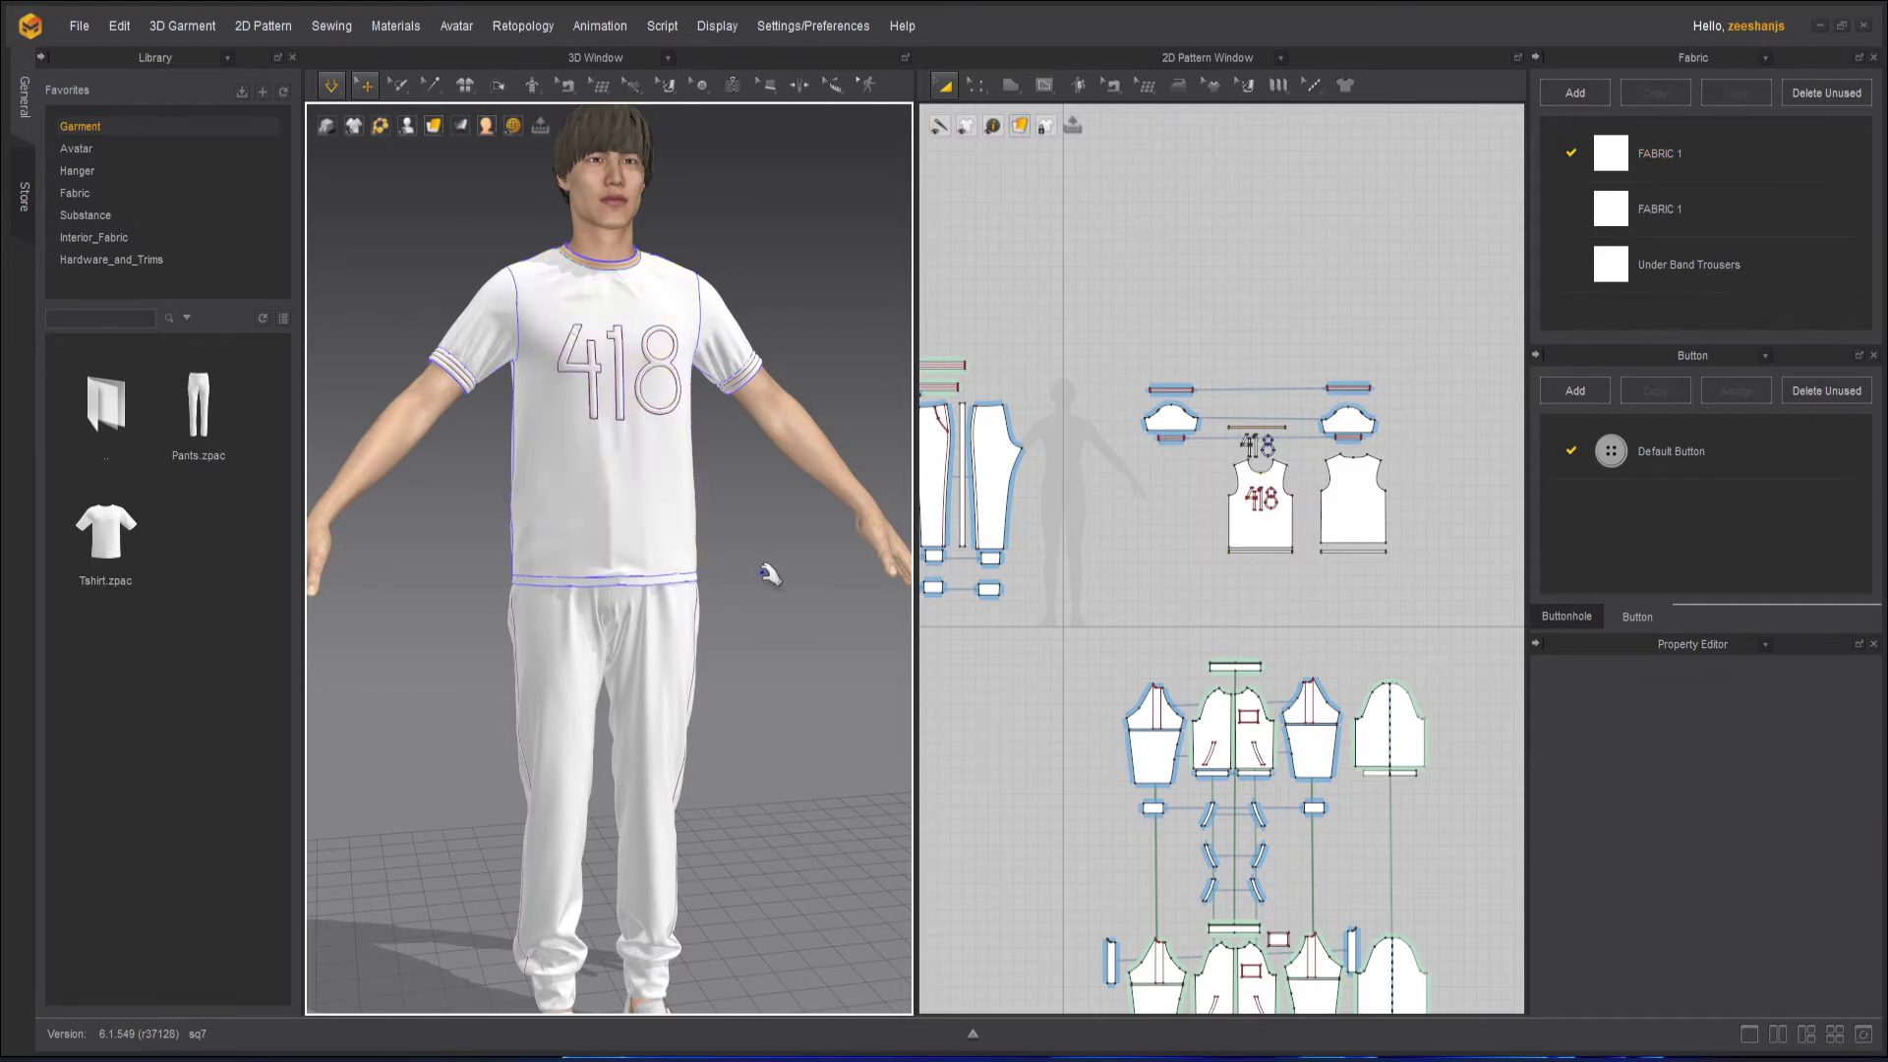
pyautogui.moveTo(827, 553); pyautogui.dragTo(762, 534, button='right')
pyautogui.moveTo(757, 578); pyautogui.dragTo(702, 448, button='middle')
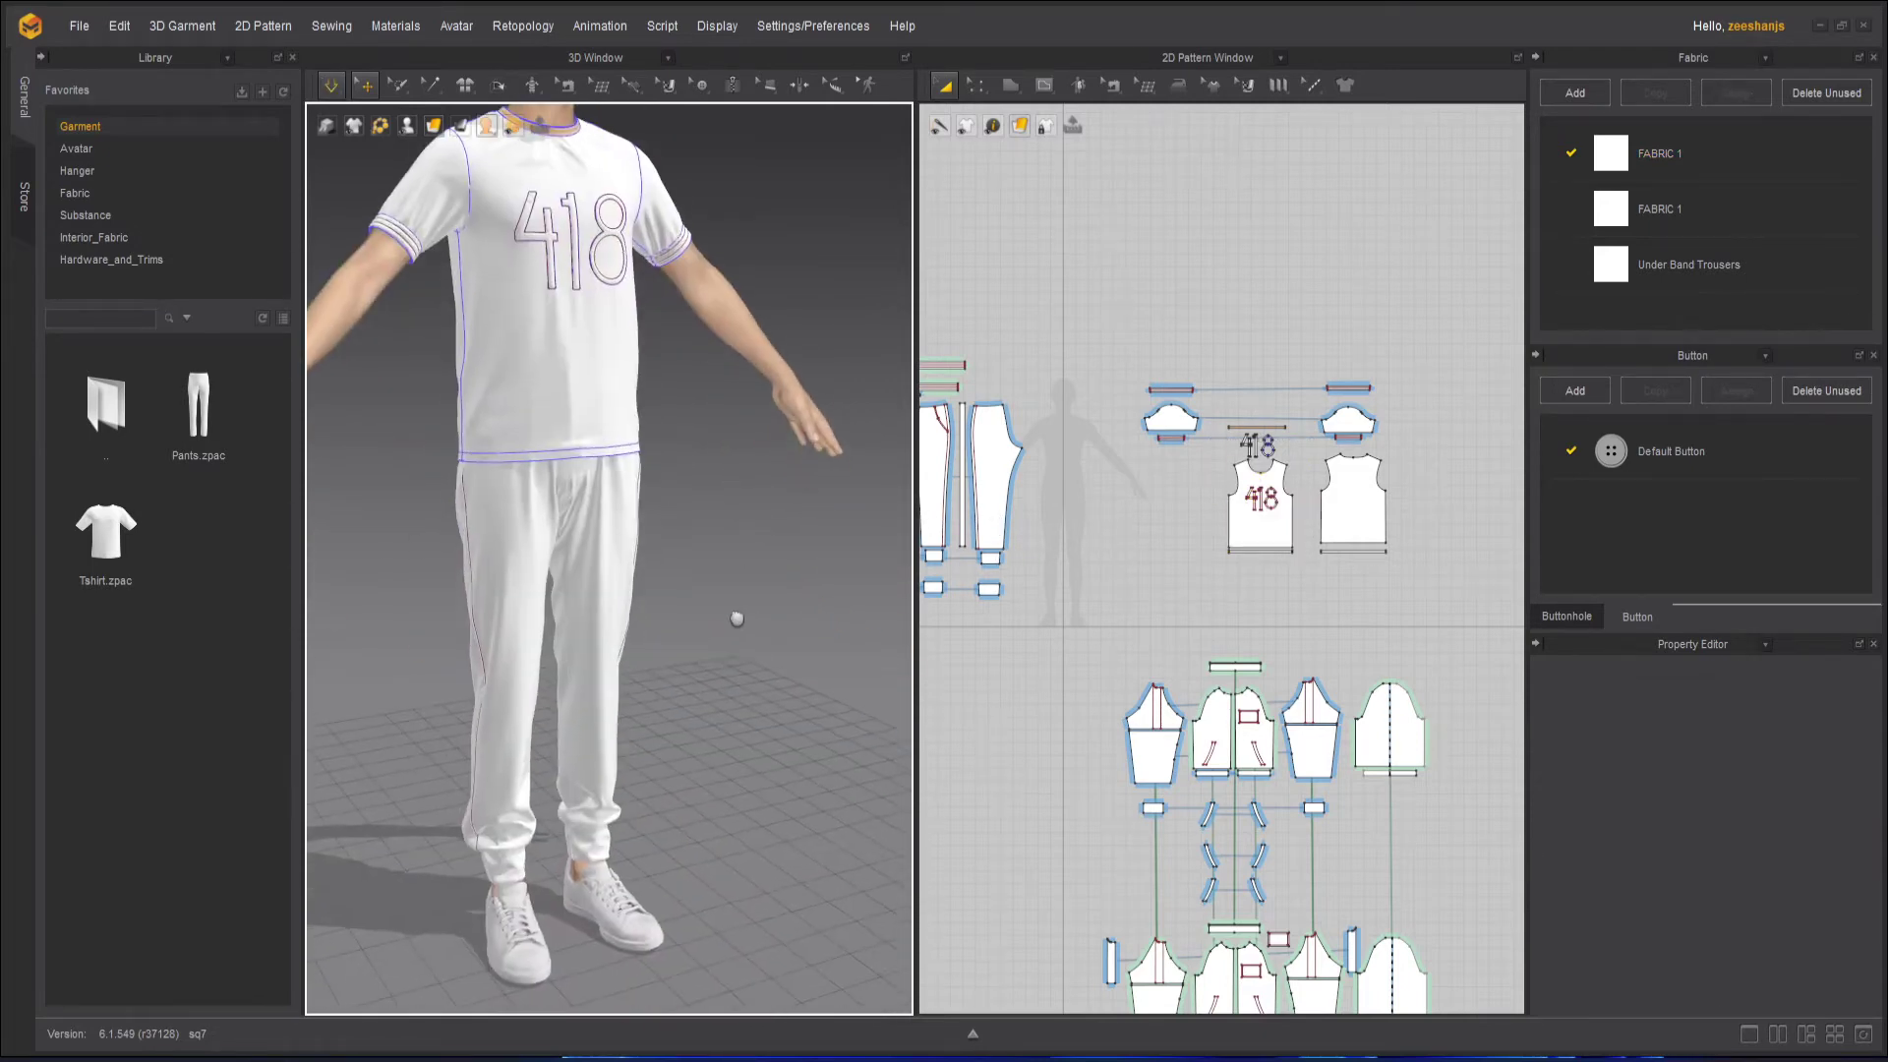
# Adjust both front leg panels of the trousers near the crotch during simulation and check the drape of the outfit.
pyautogui.moveTo(738, 617); pyautogui.dragTo(716, 528, button='right')
pyautogui.scroll(-3, 716, 528)
pyautogui.moveTo(734, 645); pyautogui.dragTo(634, 651, button='right')
pyautogui.press('q')
pyautogui.click(590, 669)
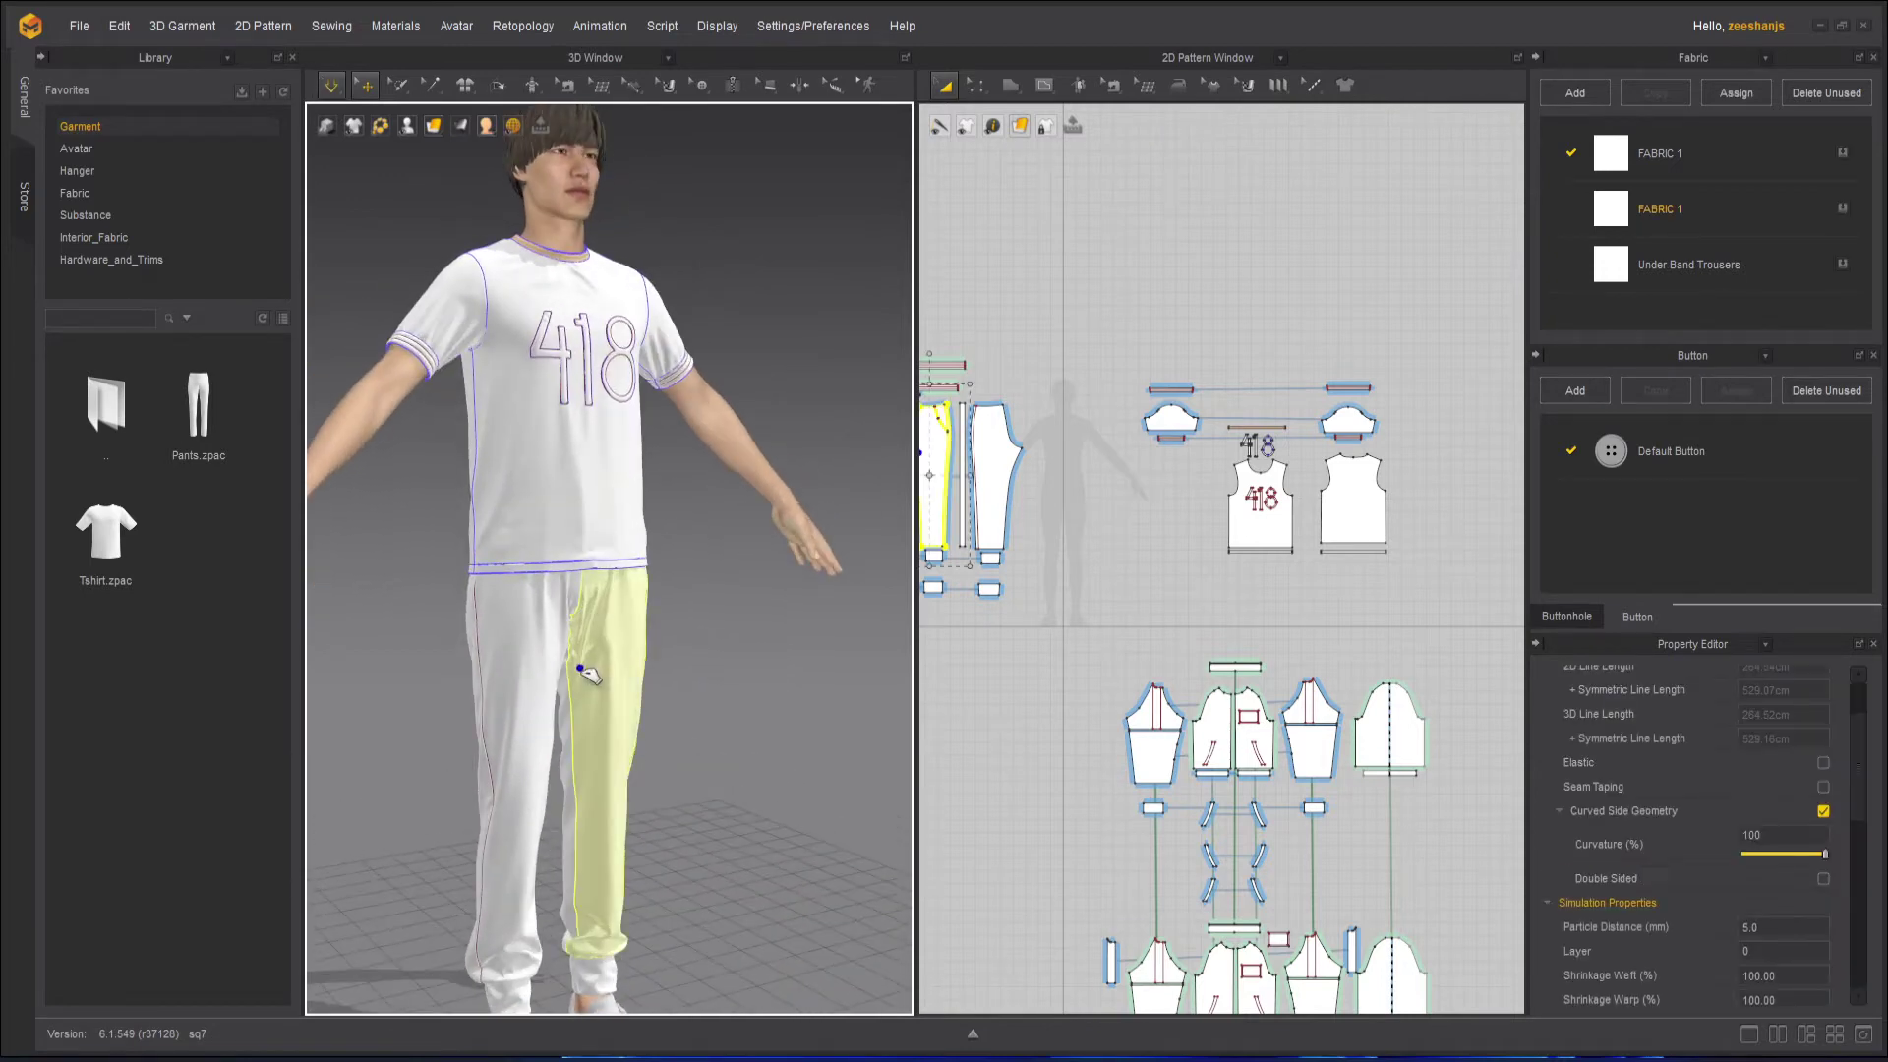
pyautogui.click(560, 649)
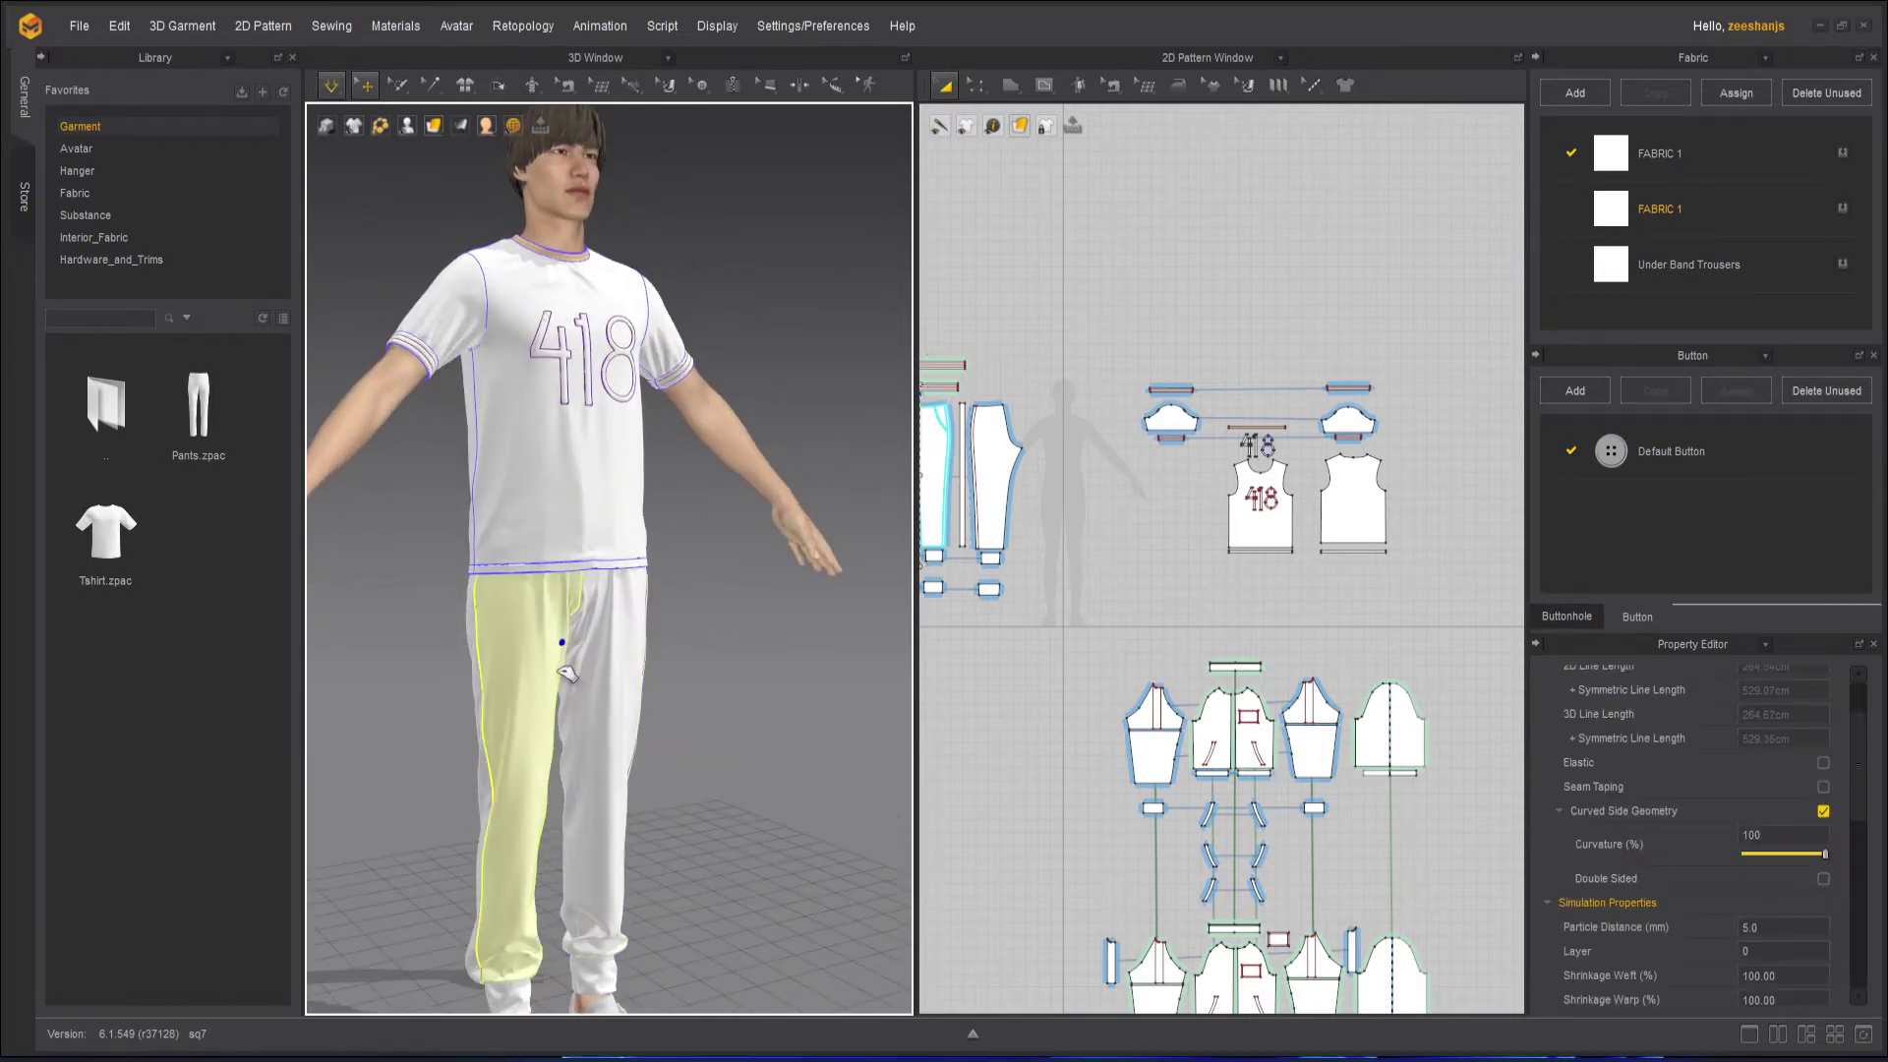
pyautogui.click(704, 649)
pyautogui.press('space')
pyautogui.scroll(-2, 730, 646)
pyautogui.moveTo(722, 651)
pyautogui.mouseDown(button='right')
pyautogui.moveTo(608, 654)
pyautogui.moveTo(680, 664)
pyautogui.moveTo(699, 645)
pyautogui.mouseUp(button='right')
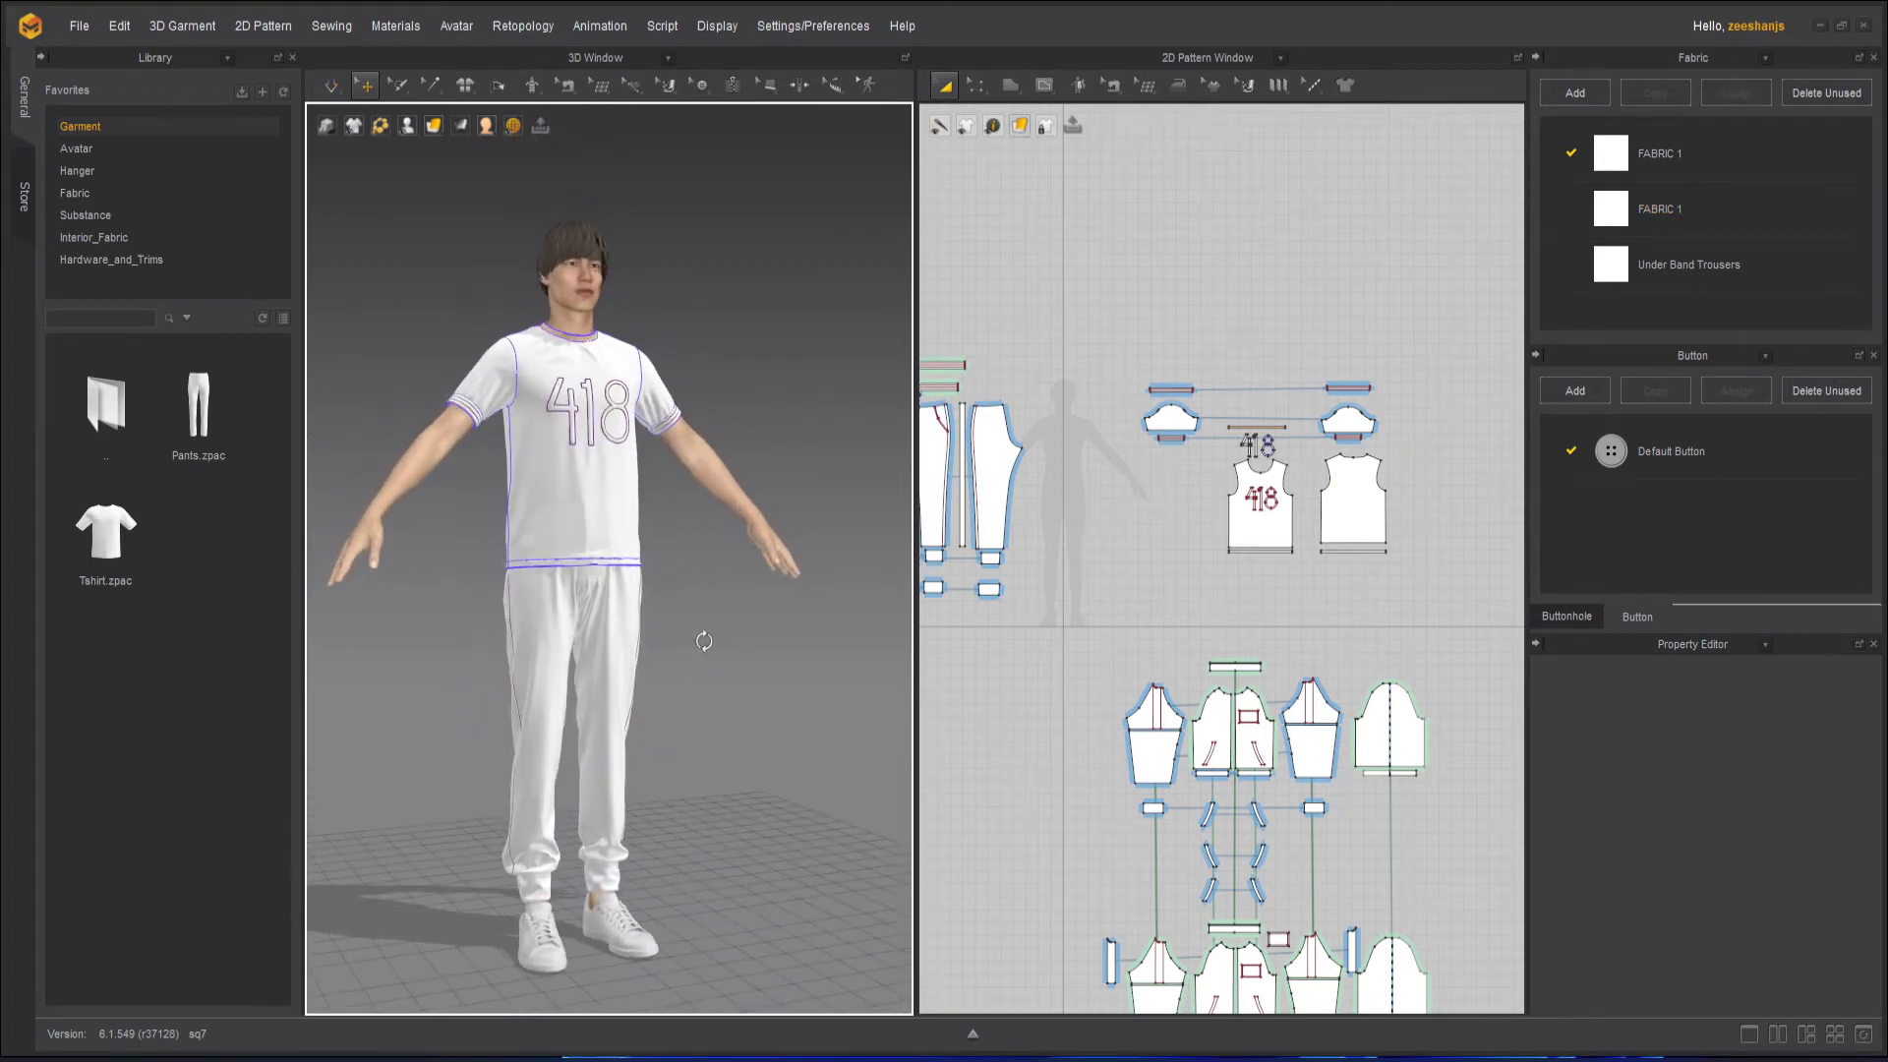
pyautogui.scroll(1, 688, 664)
pyautogui.moveTo(691, 670); pyautogui.dragTo(695, 651, button='middle')
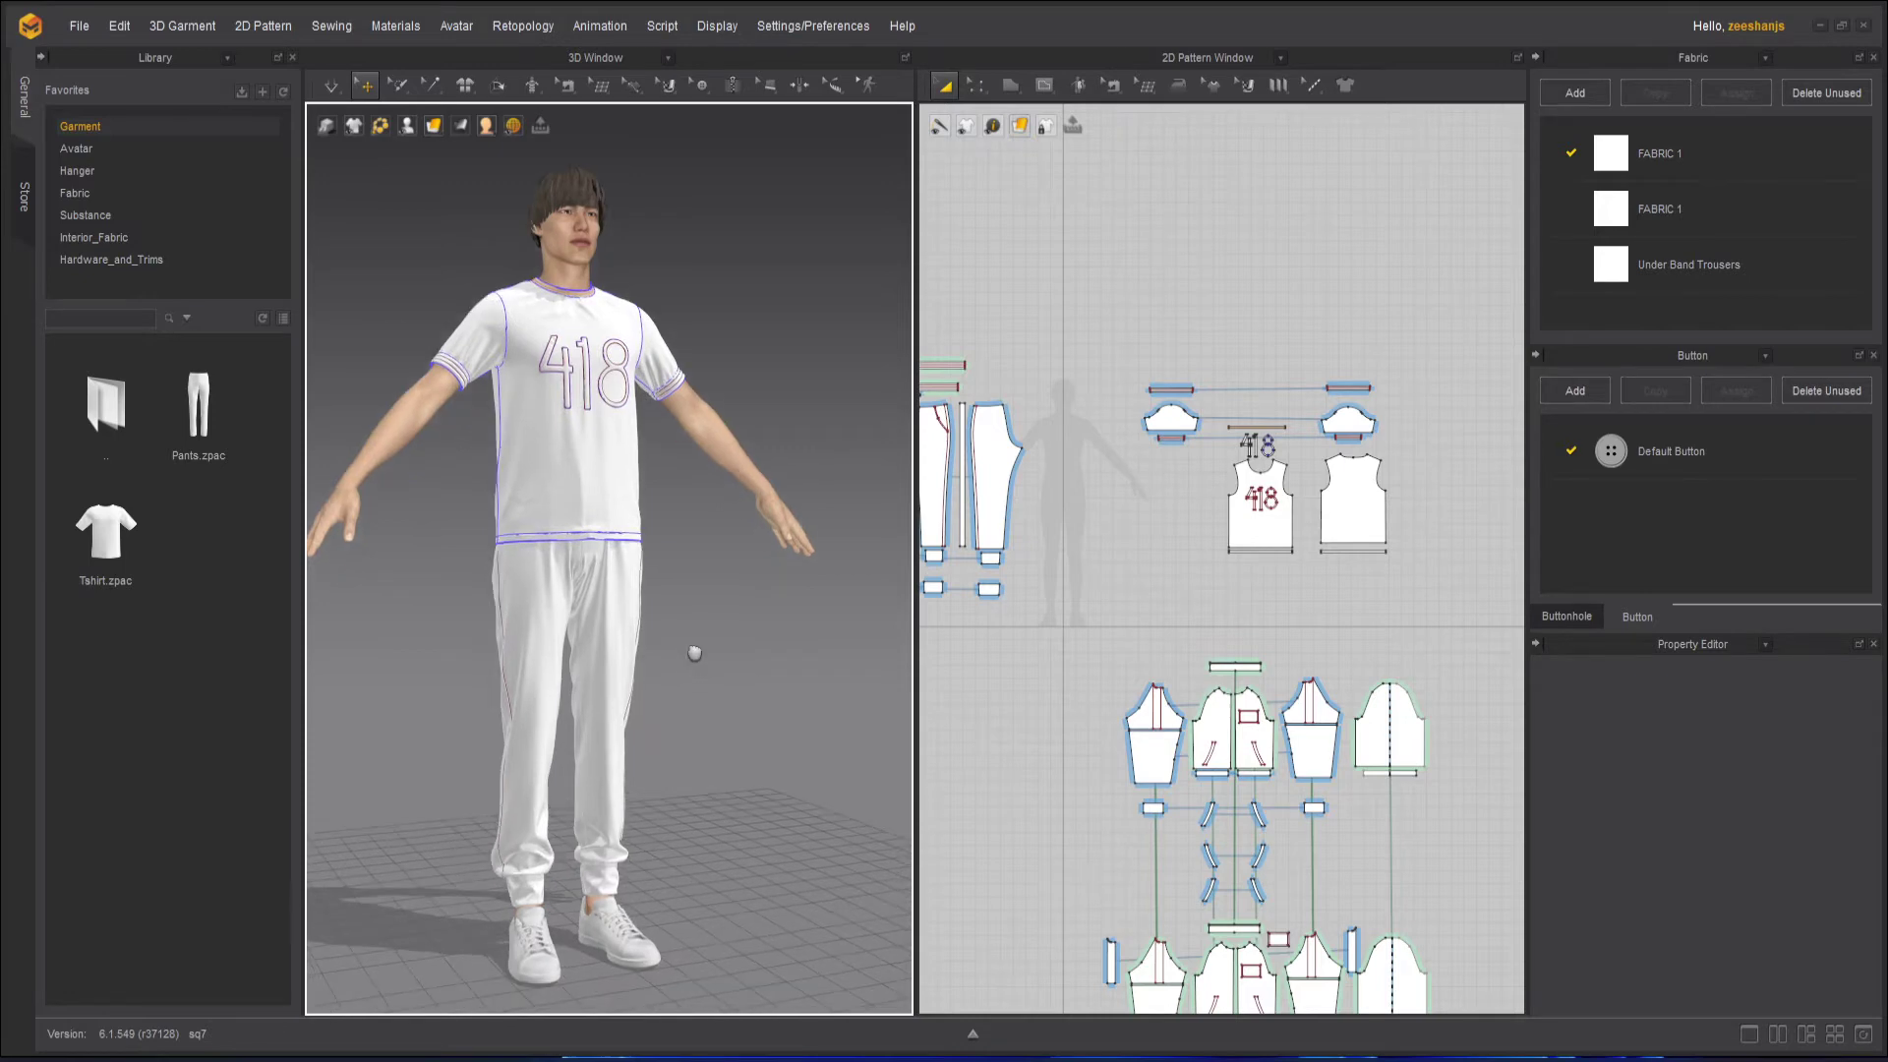
pyautogui.moveTo(687, 653); pyautogui.dragTo(674, 645, button='right')
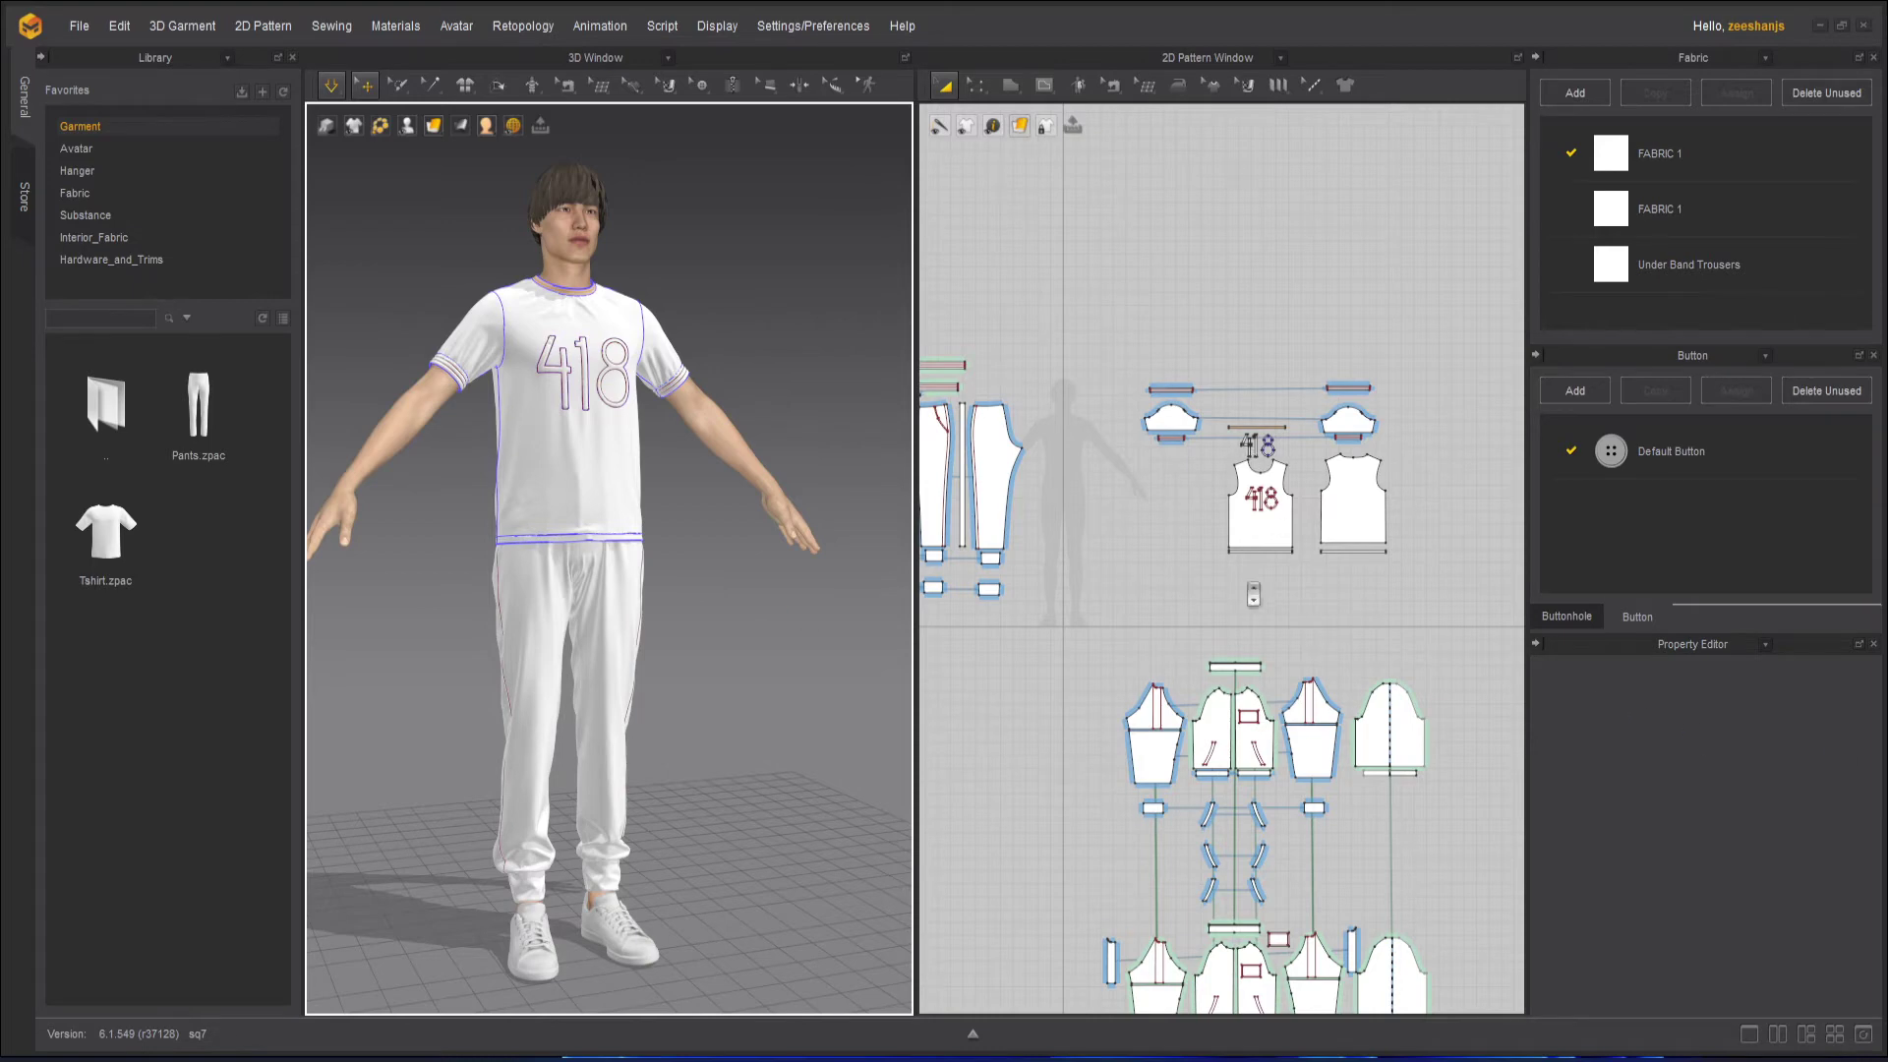
# Select all the jacket patterns, show them in 3D and activate them.
pyautogui.scroll(-3, 1248, 586)
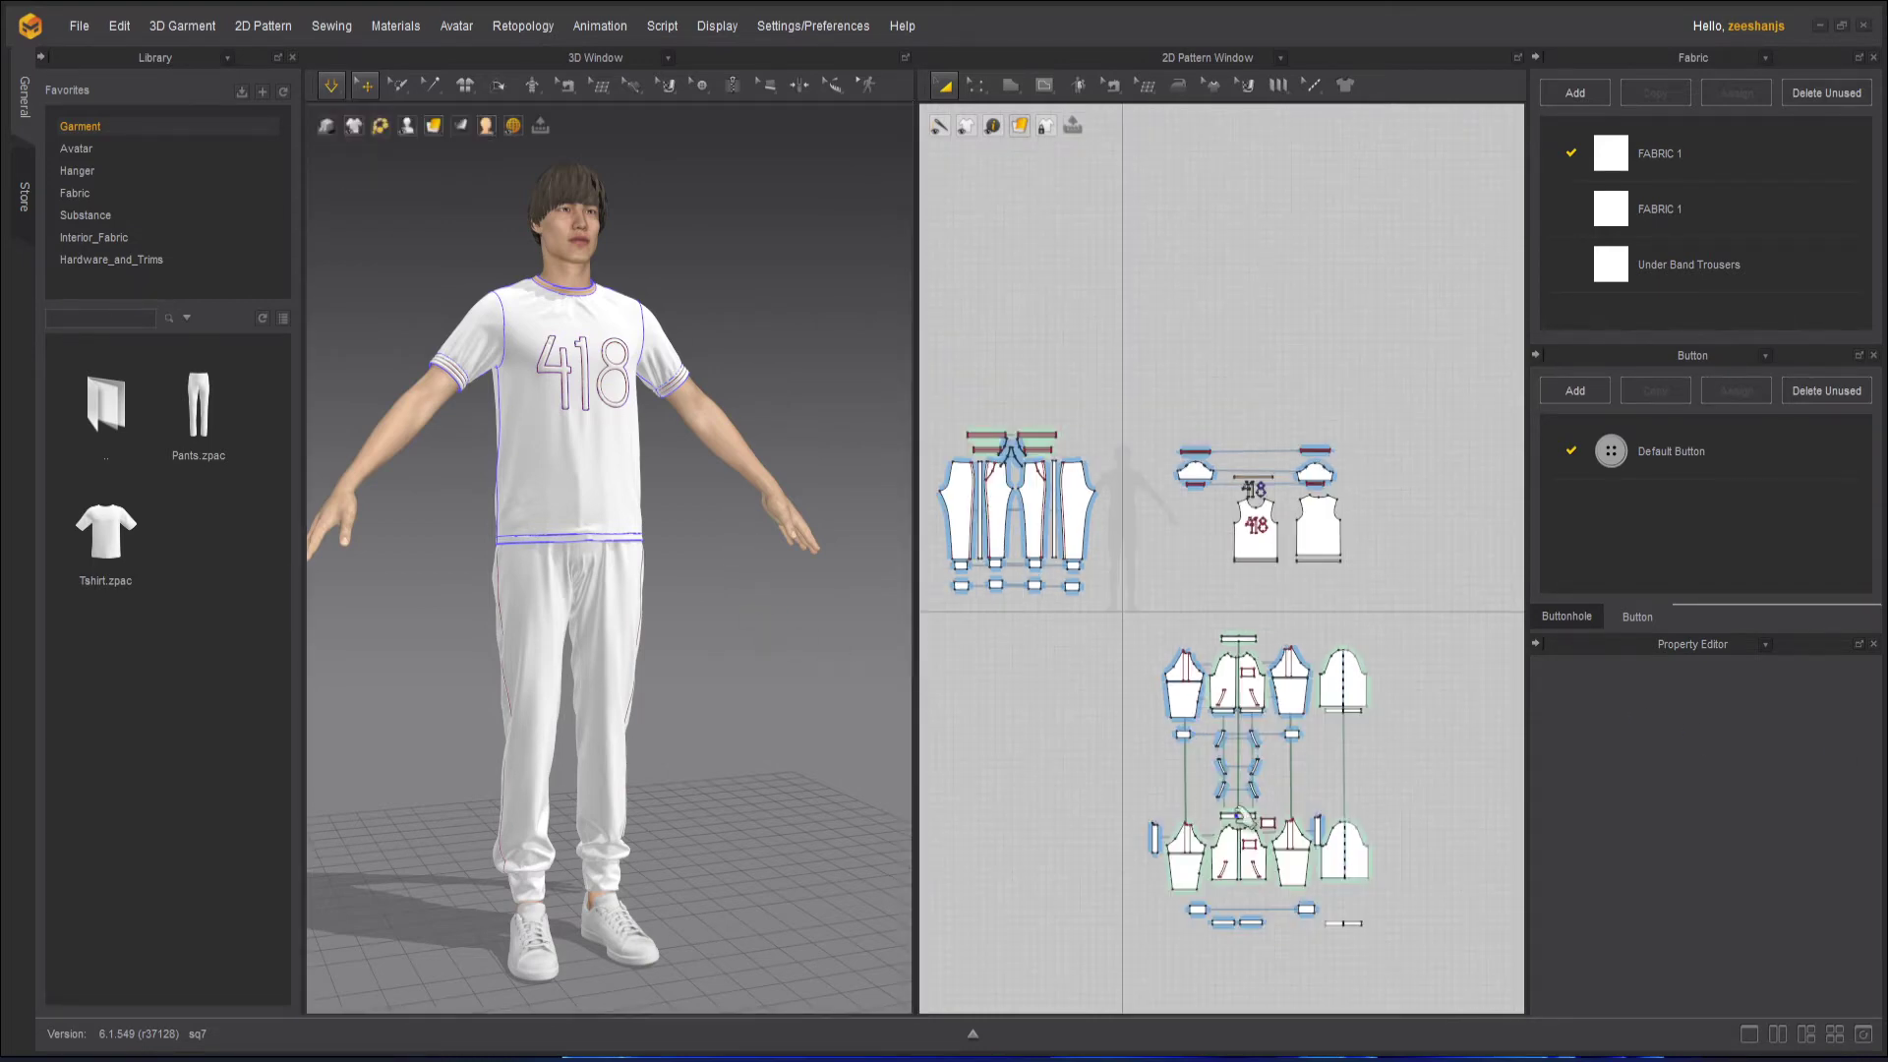
pyautogui.moveTo(1109, 621); pyautogui.dragTo(1268, 660)
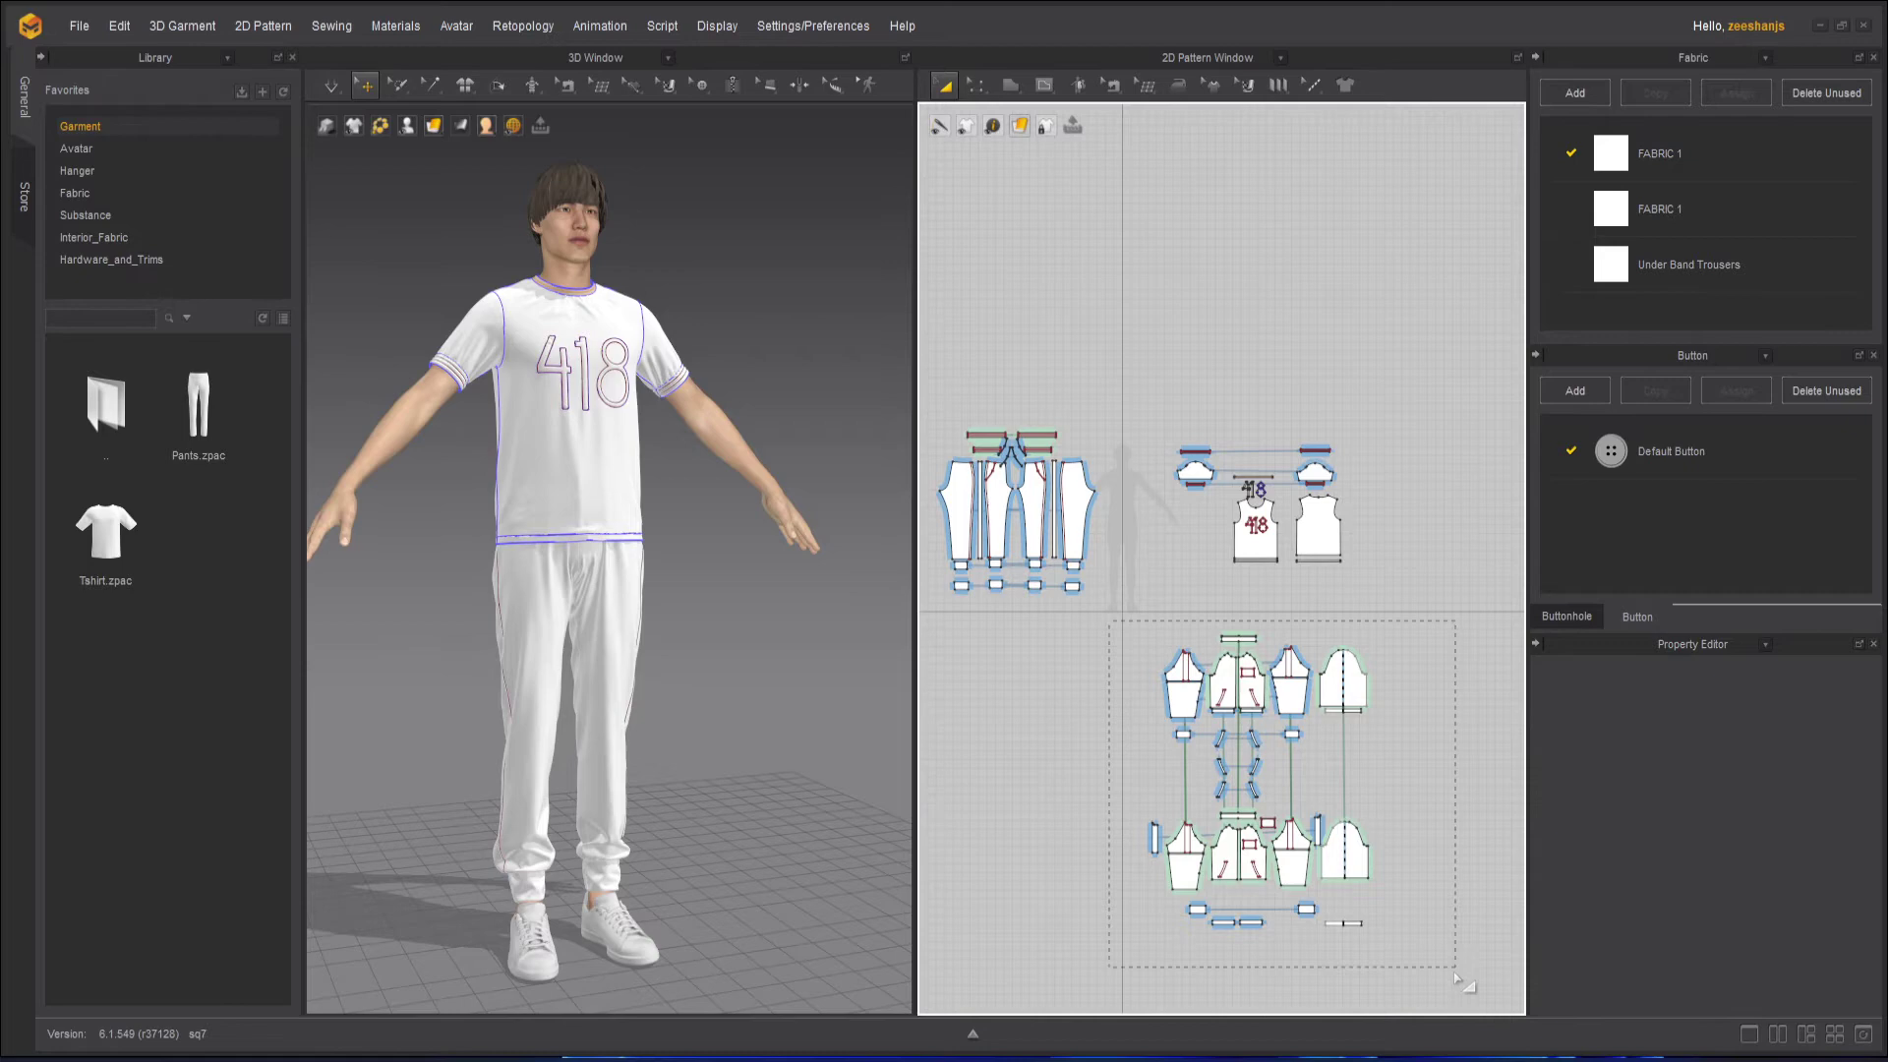
pyautogui.moveTo(1359, 901); pyautogui.dragTo(1342, 865)
pyautogui.rightClick(1339, 865)
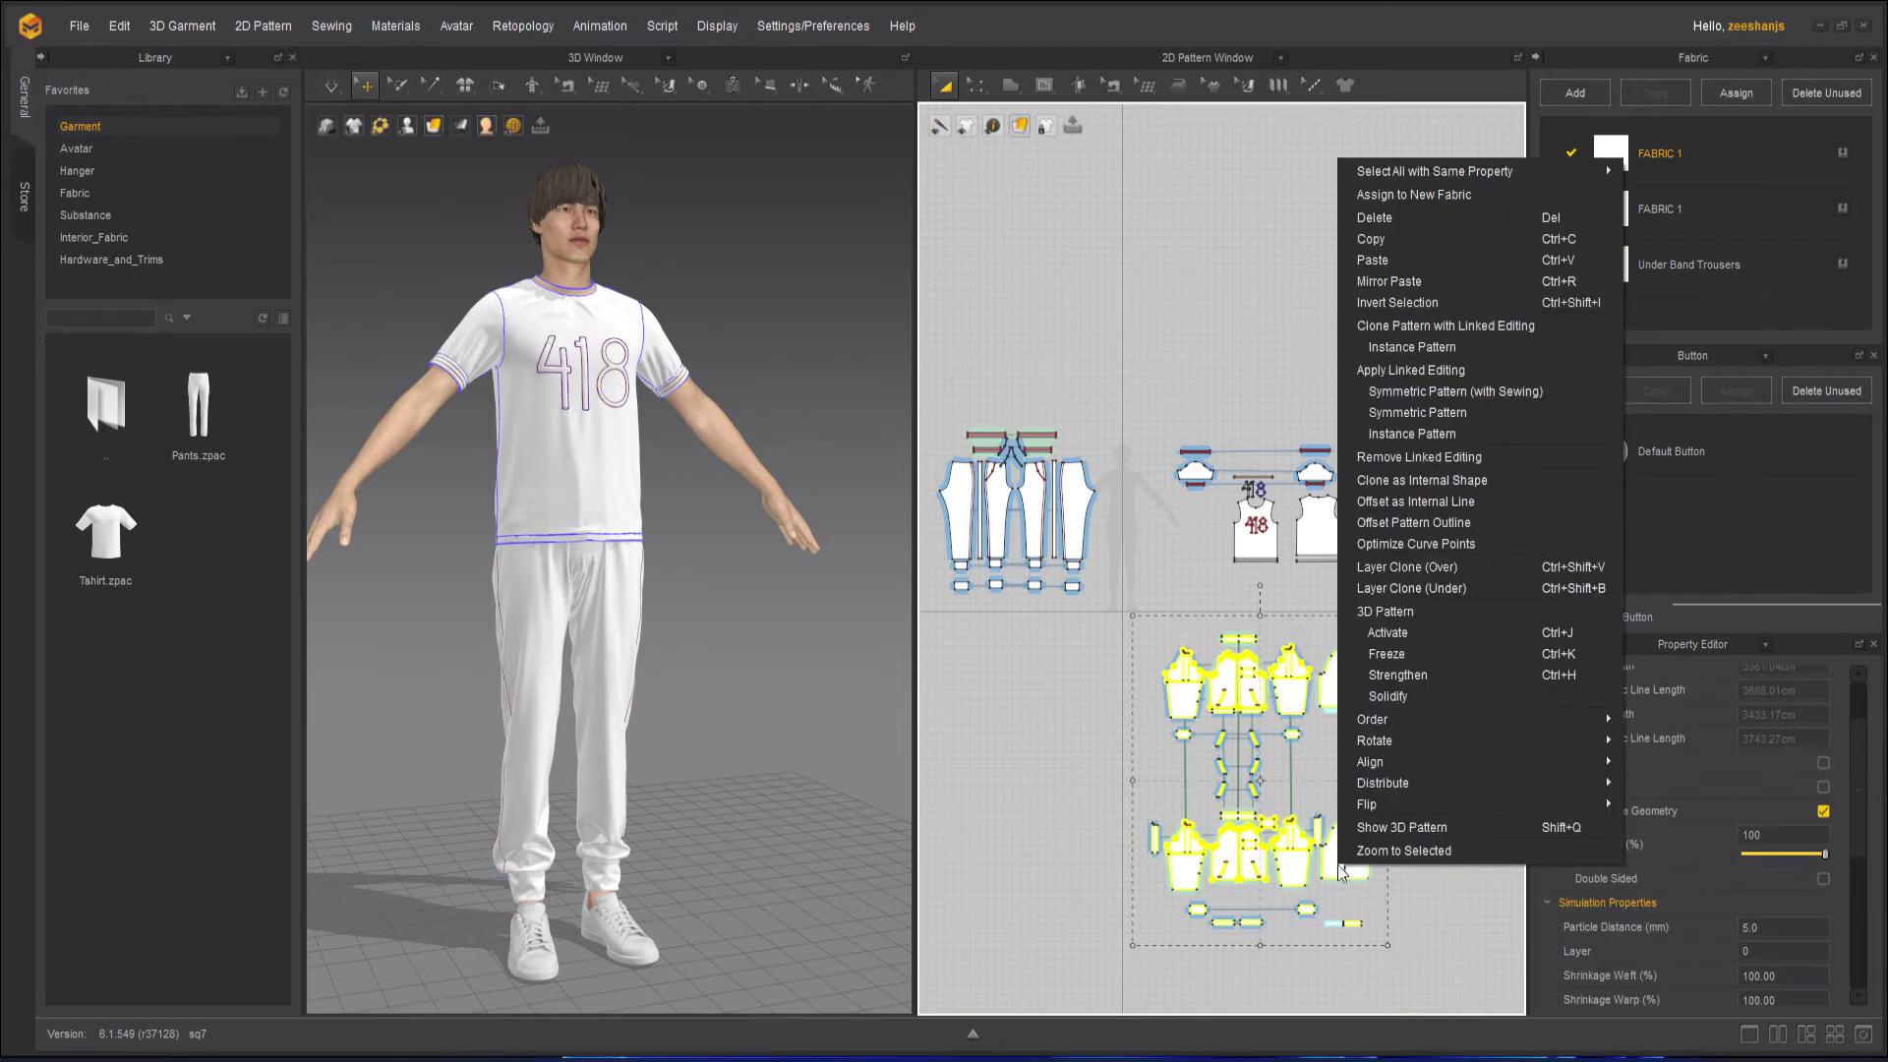
pyautogui.click(1424, 829)
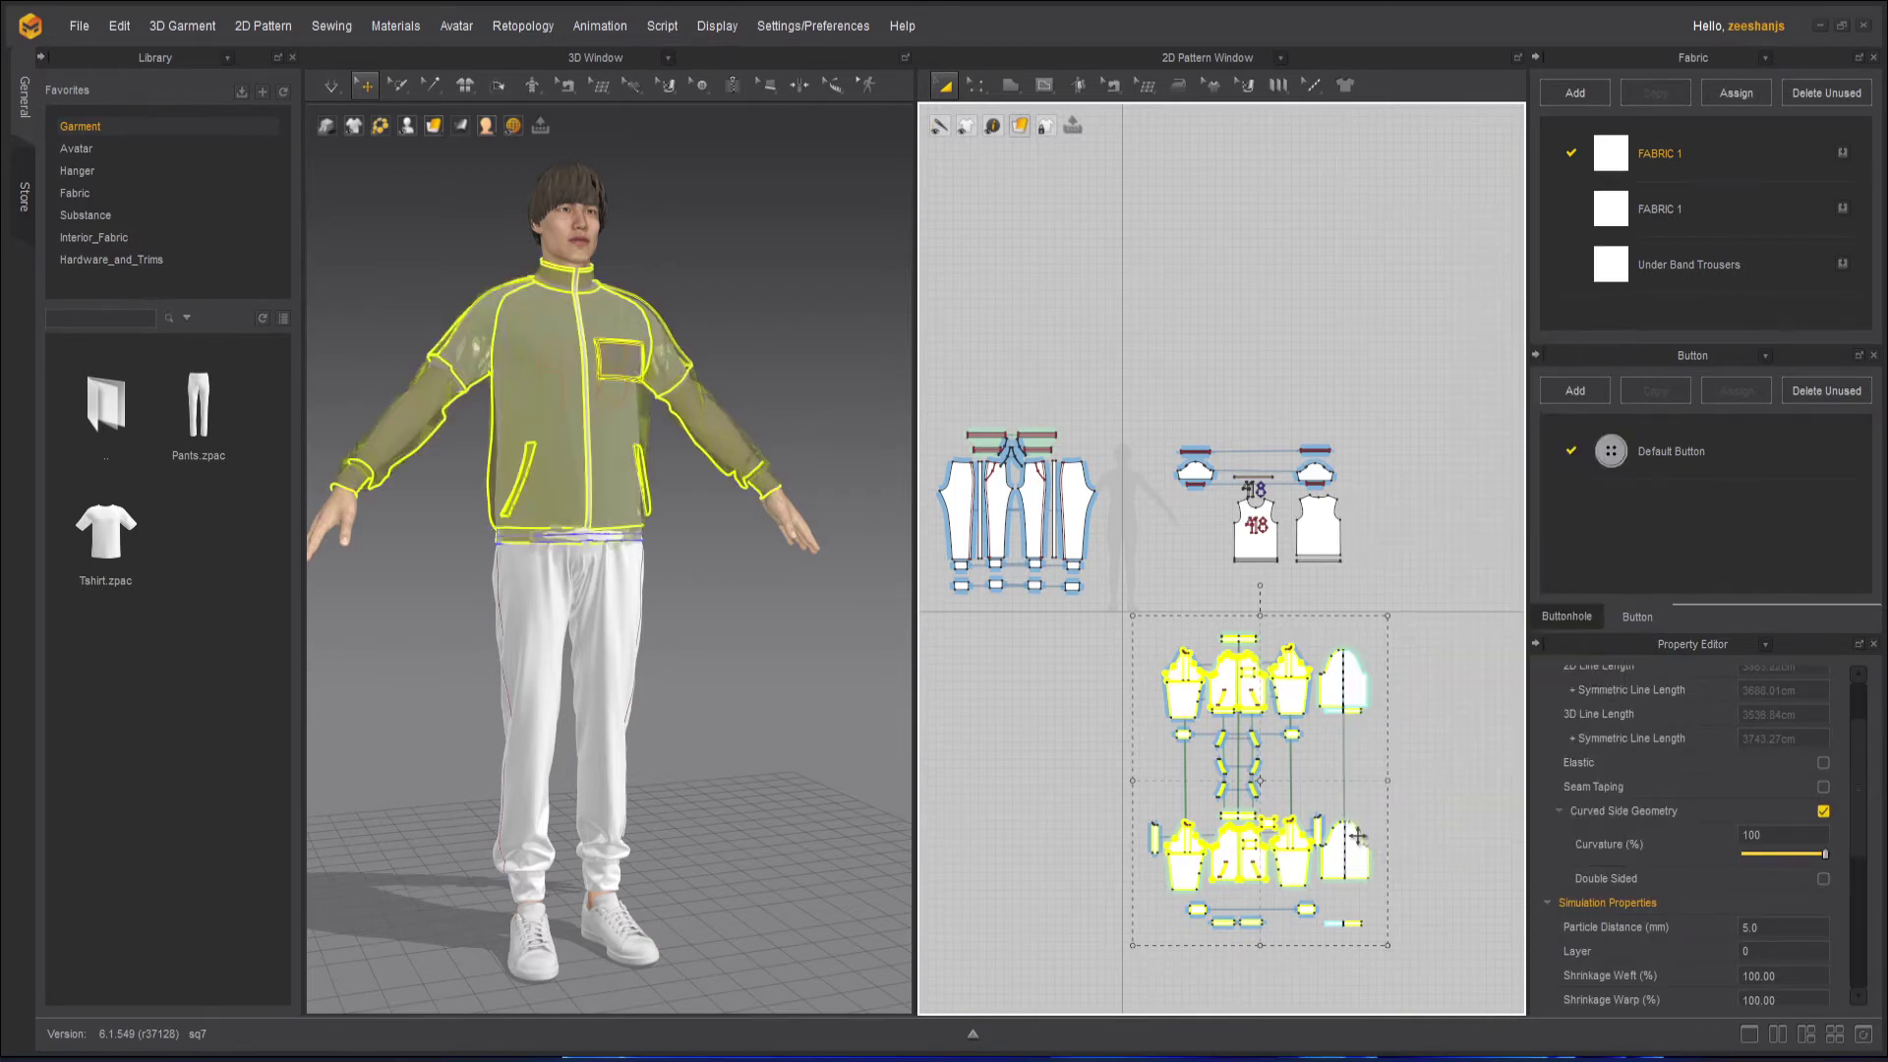
pyautogui.rightClick(1334, 851)
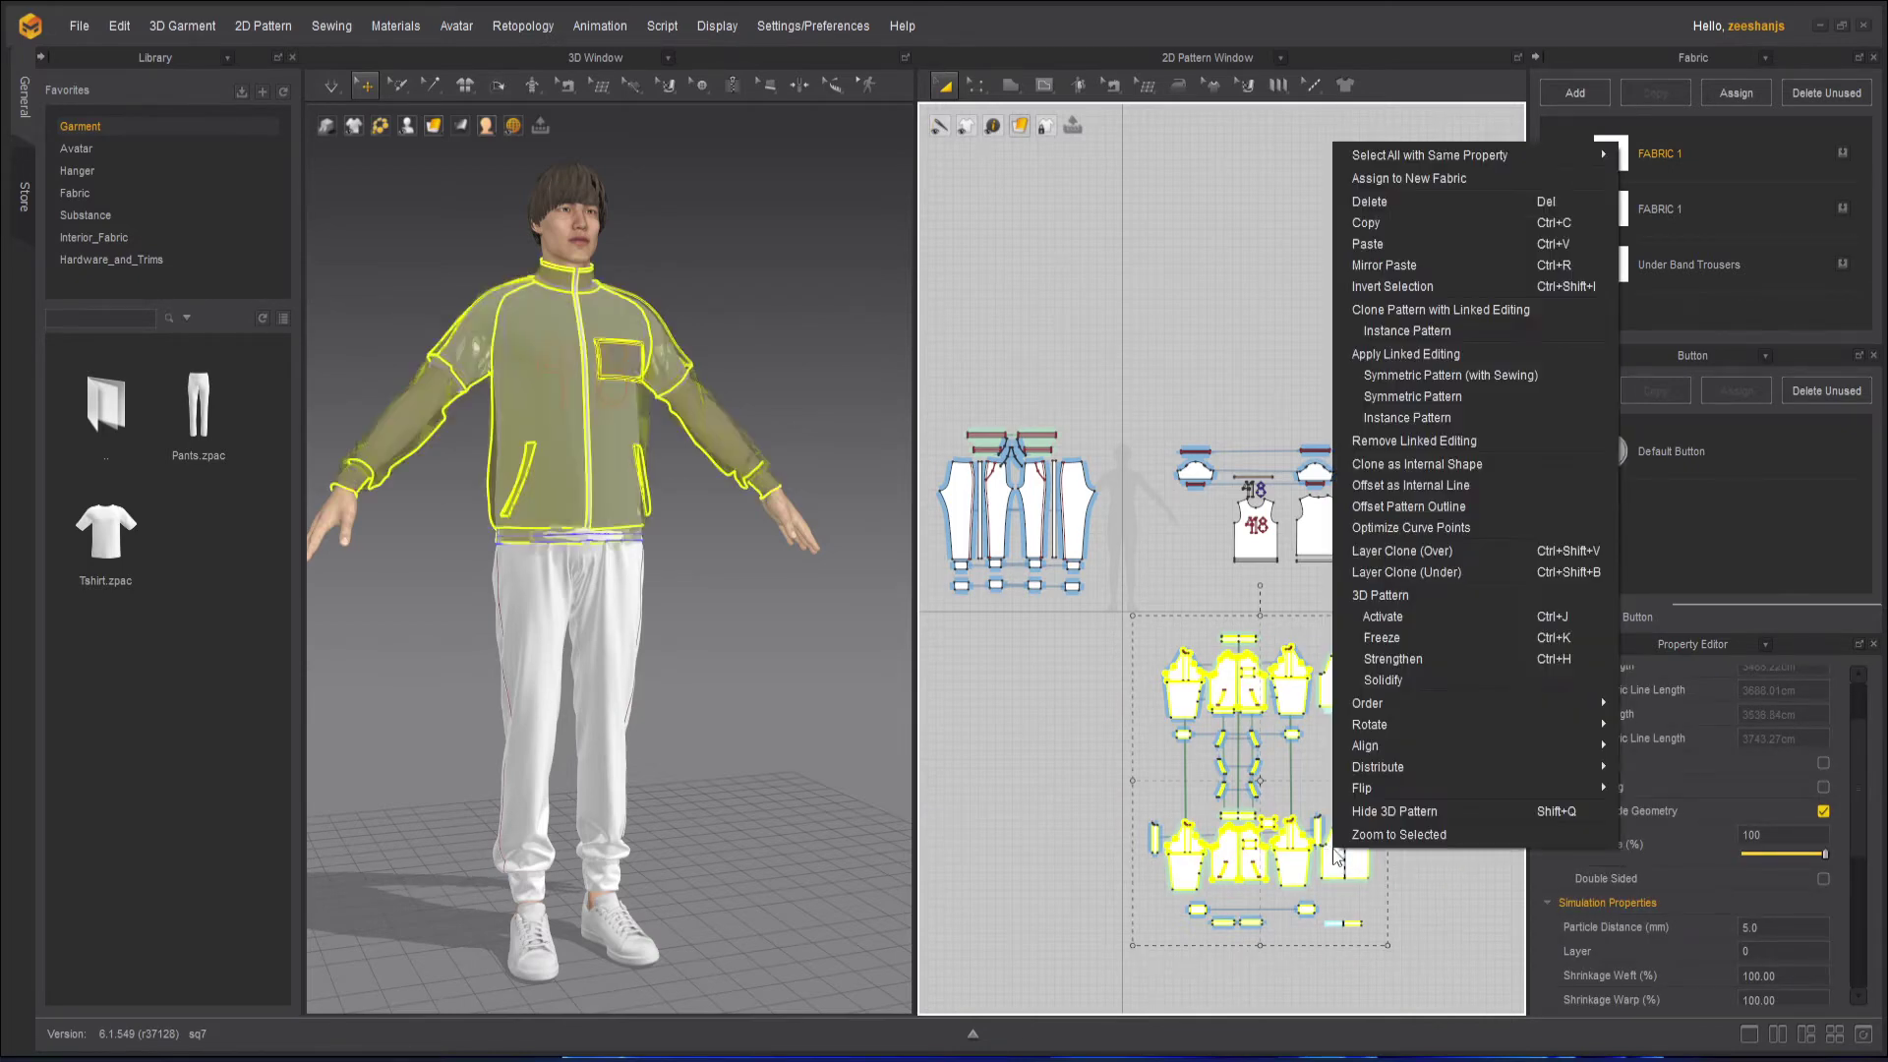
pyautogui.click(1425, 620)
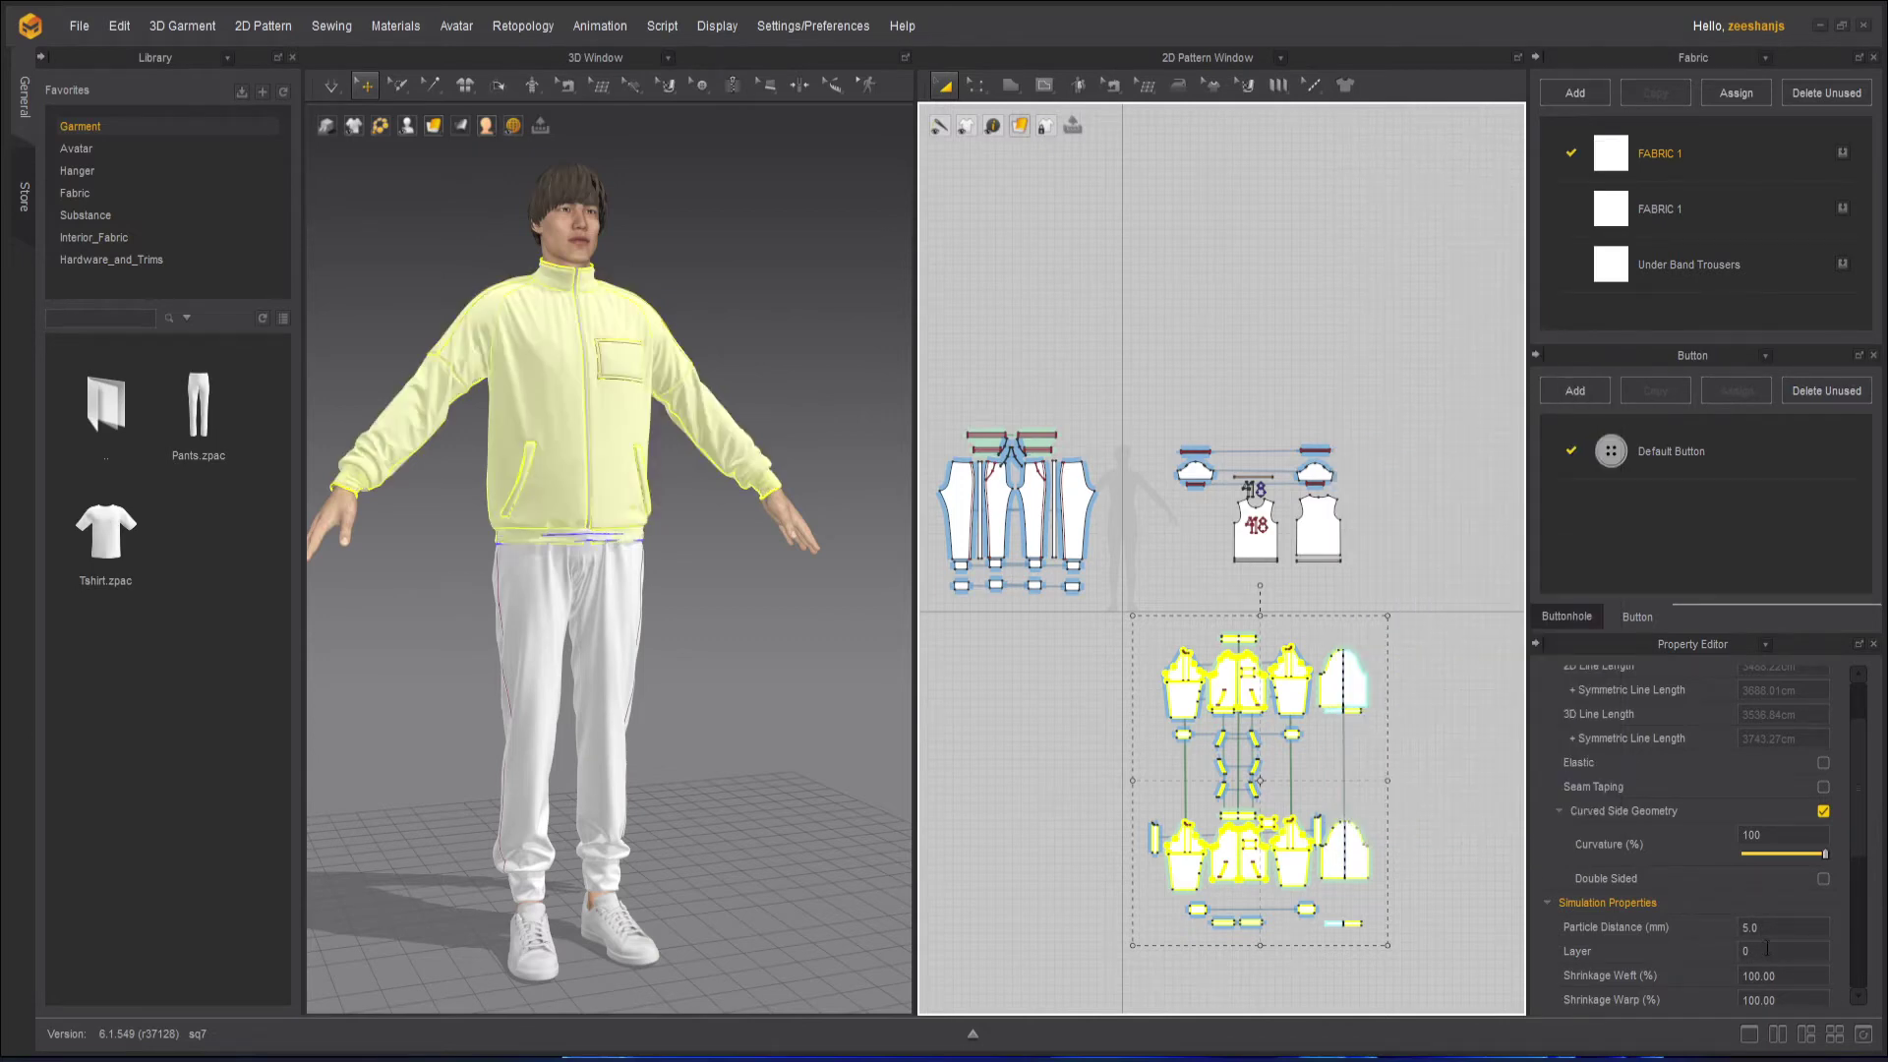
# Set the jacket patterns' layer to 2 and deselect them.
pyautogui.click(1767, 947)
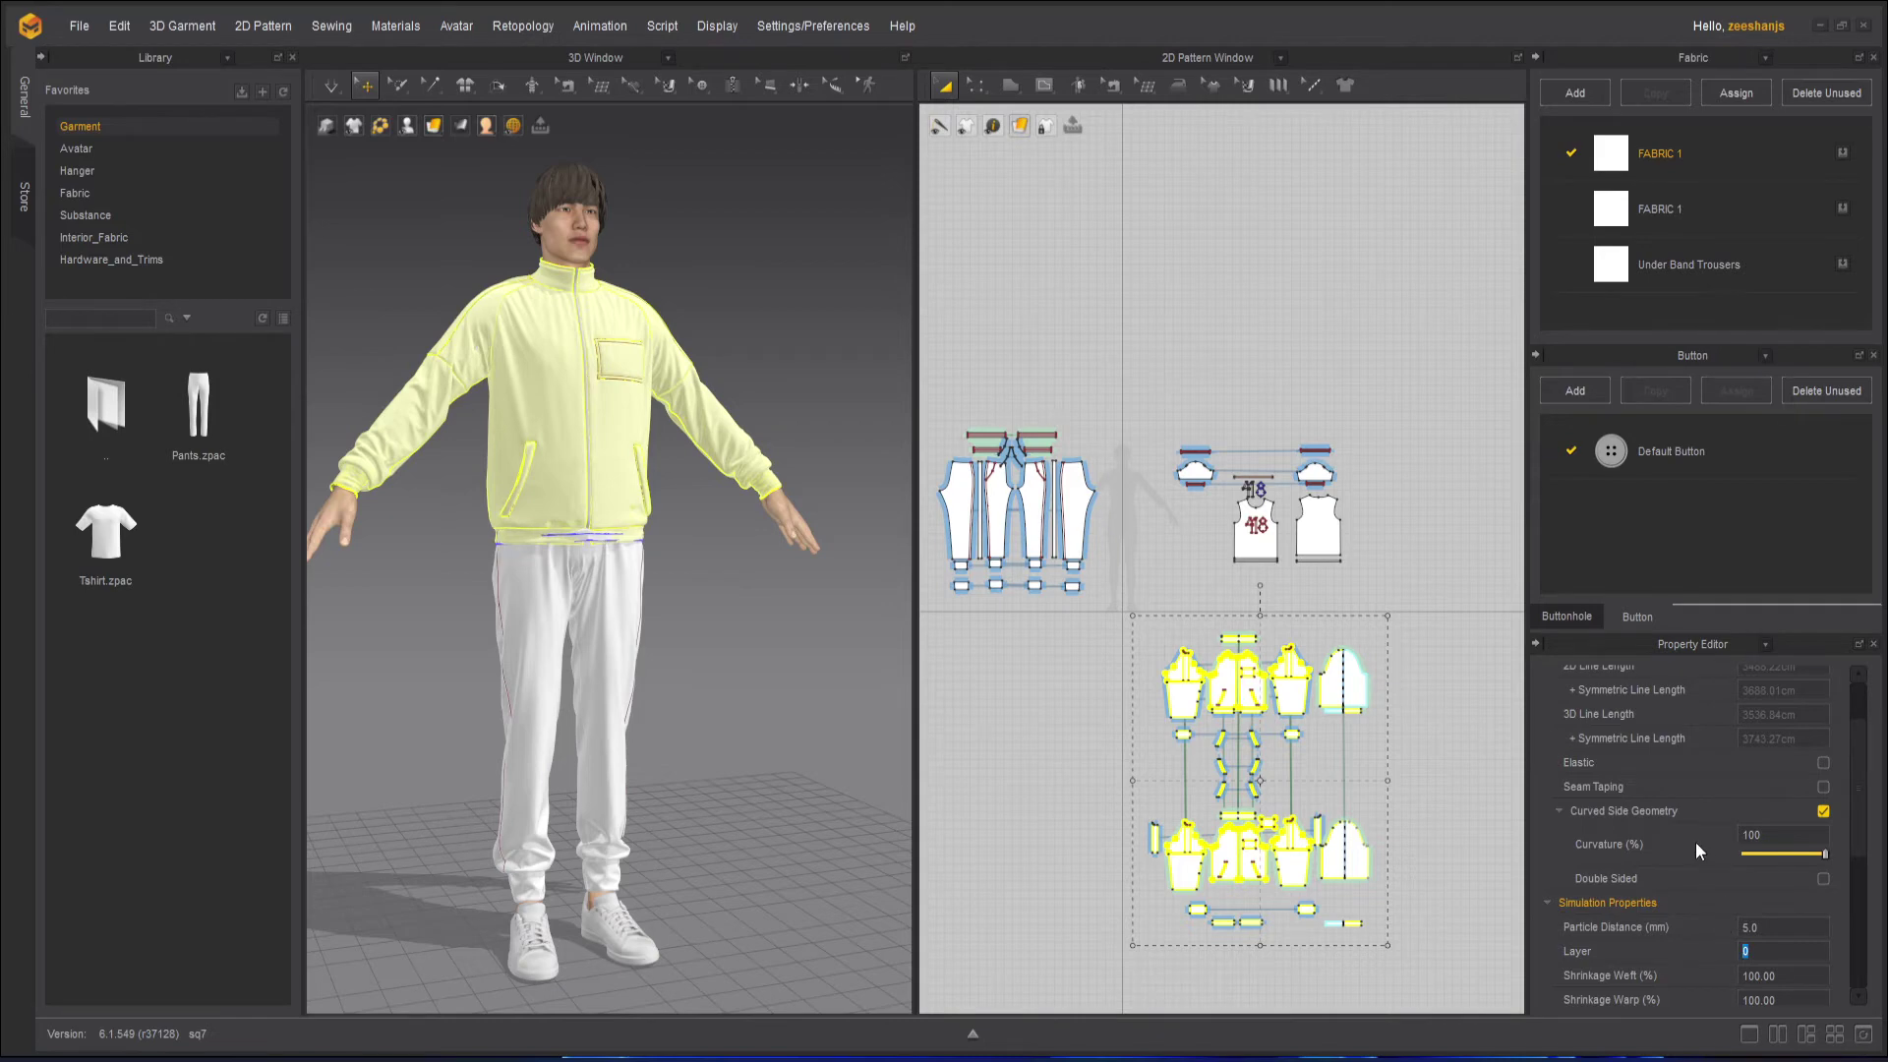
pyautogui.write('2')
pyautogui.click(1431, 688)
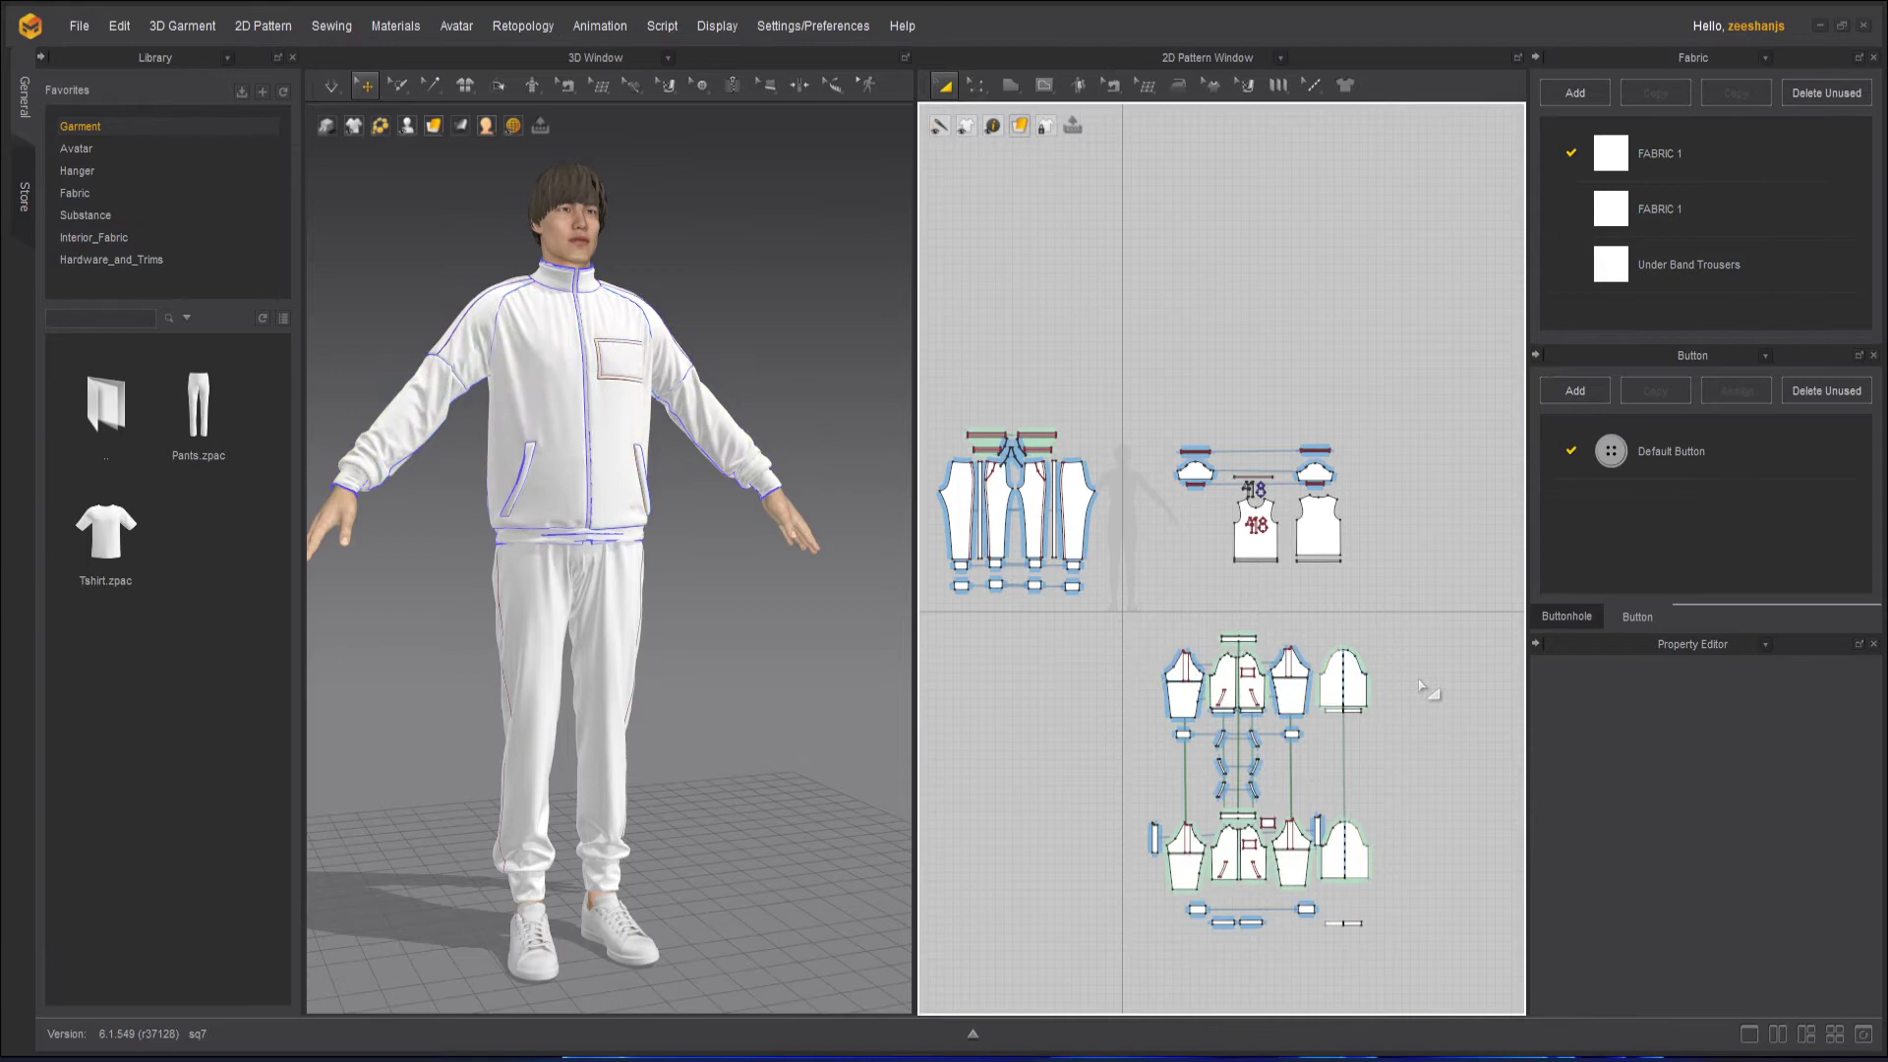
# Simulate the jacket over the T-shirt and trousers in Fast (GPU) mode.
pyautogui.moveTo(606, 299); pyautogui.dragTo(618, 448, button='middle')
pyautogui.scroll(5, 599, 536)
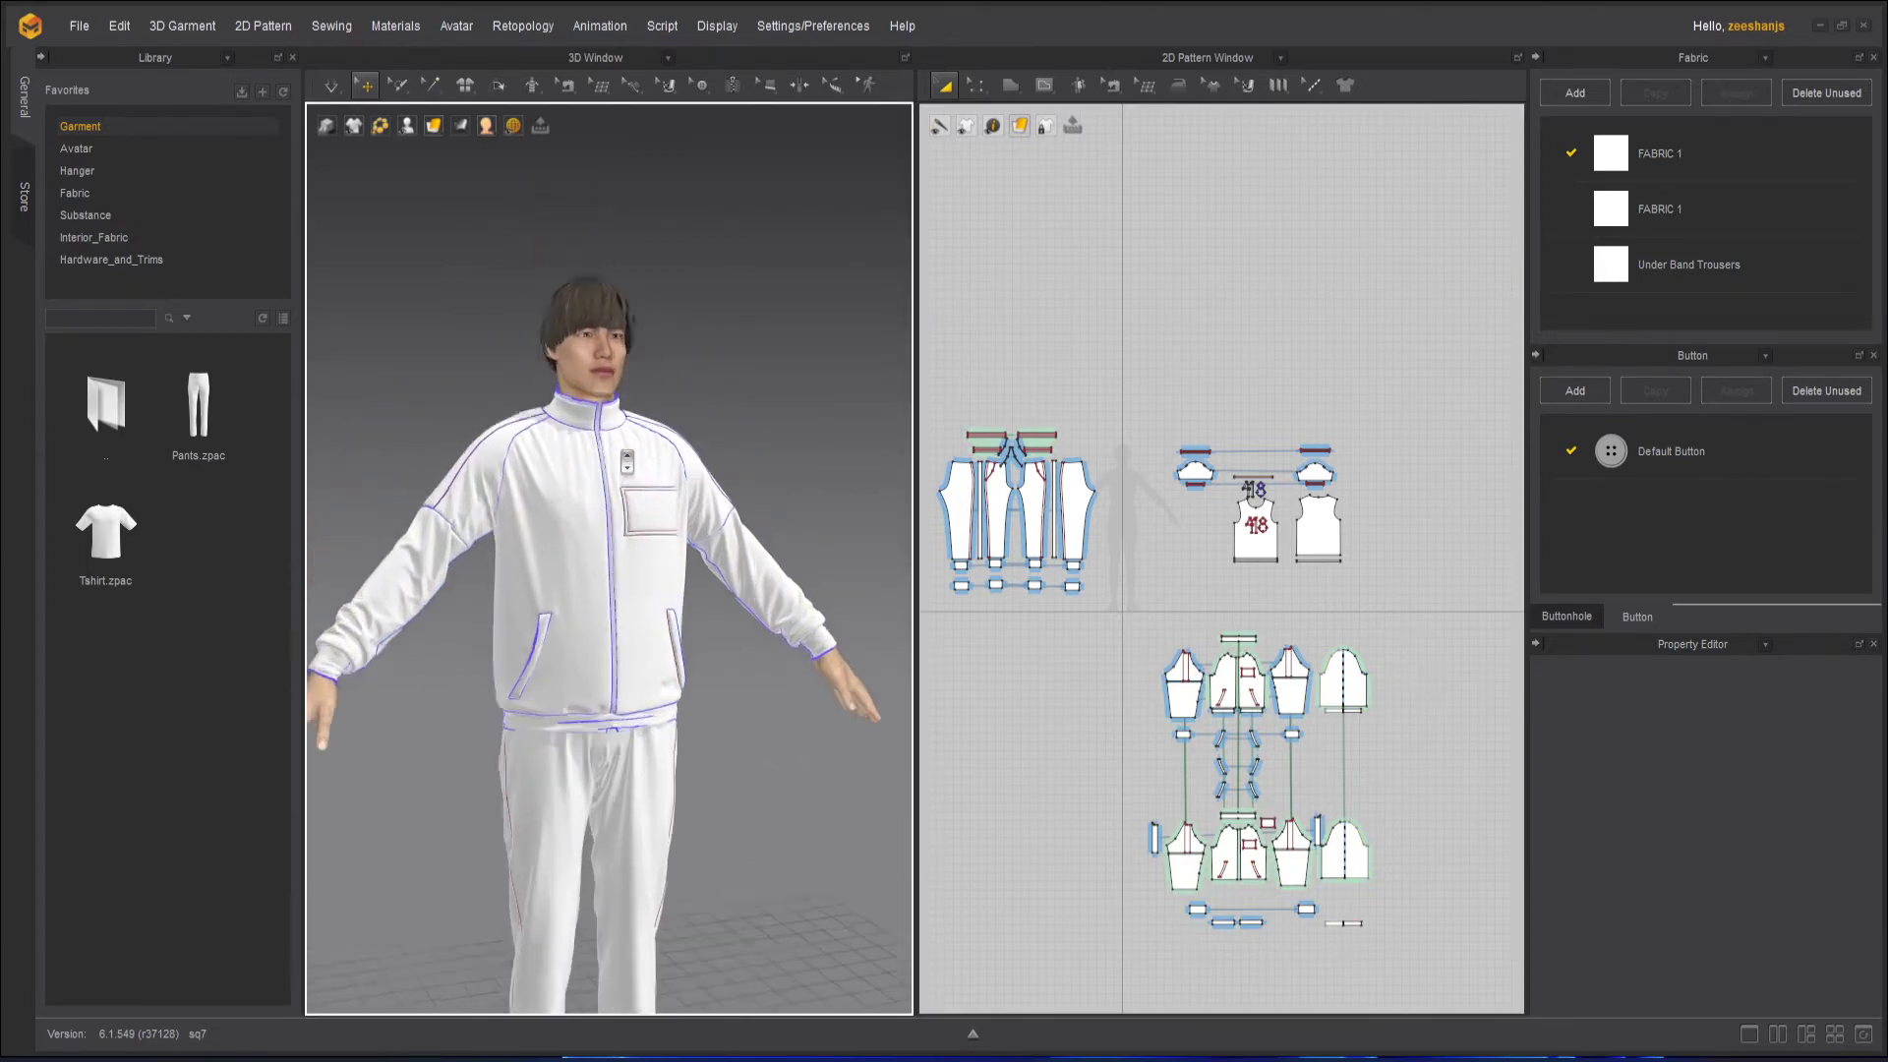
pyautogui.click(331, 85)
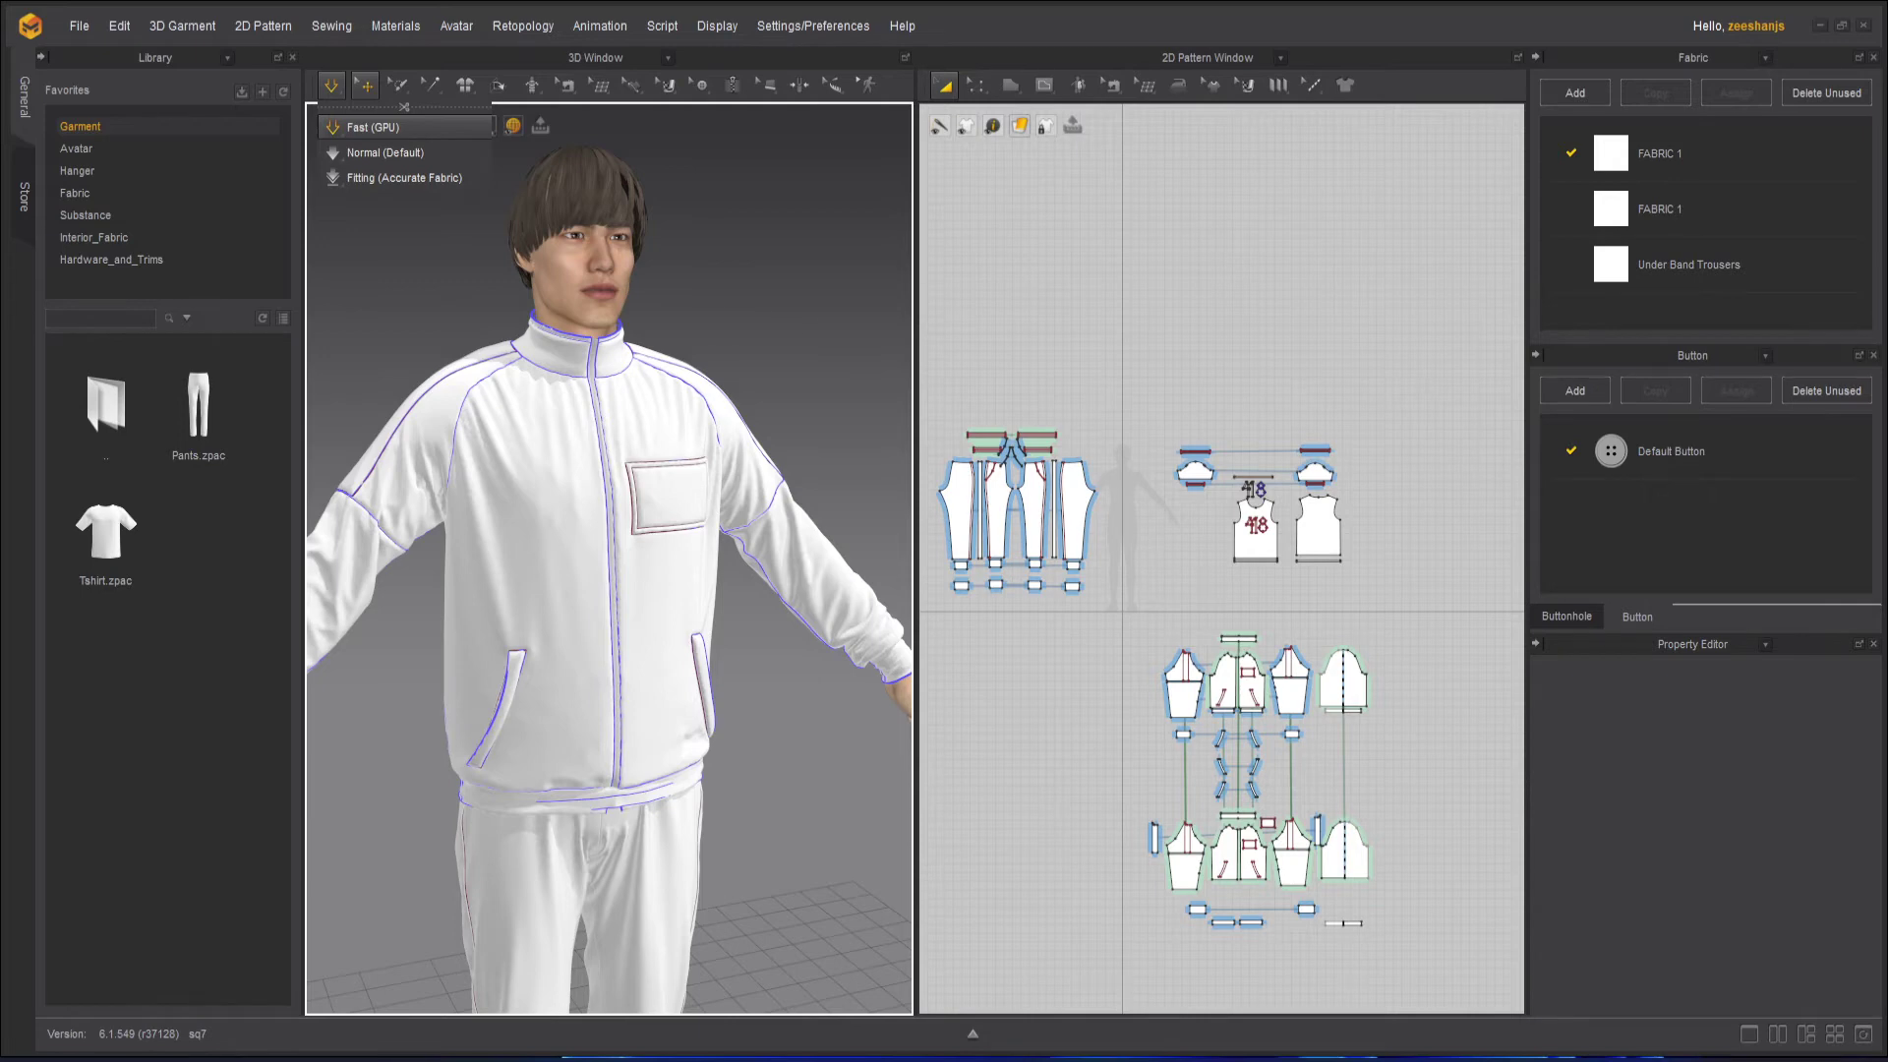
pyautogui.click(393, 126)
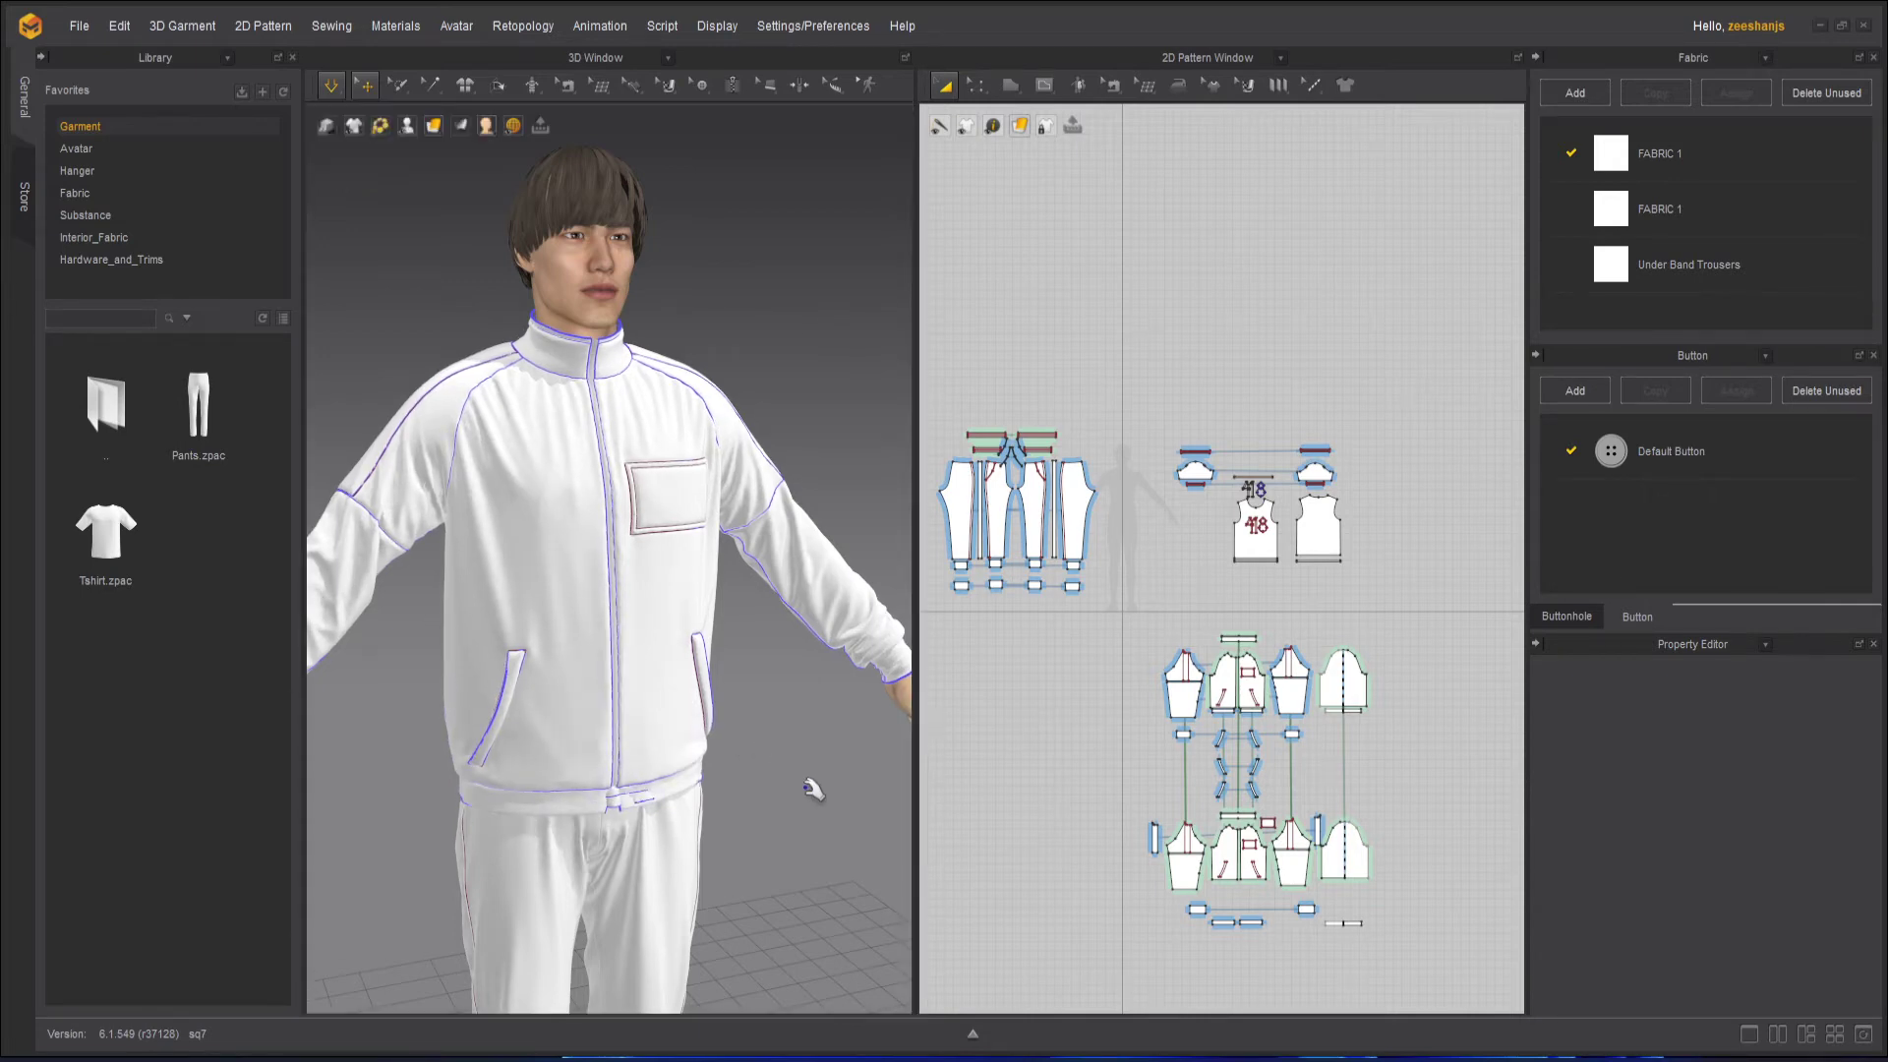
pyautogui.moveTo(838, 800); pyautogui.dragTo(1200, 803, button='right')
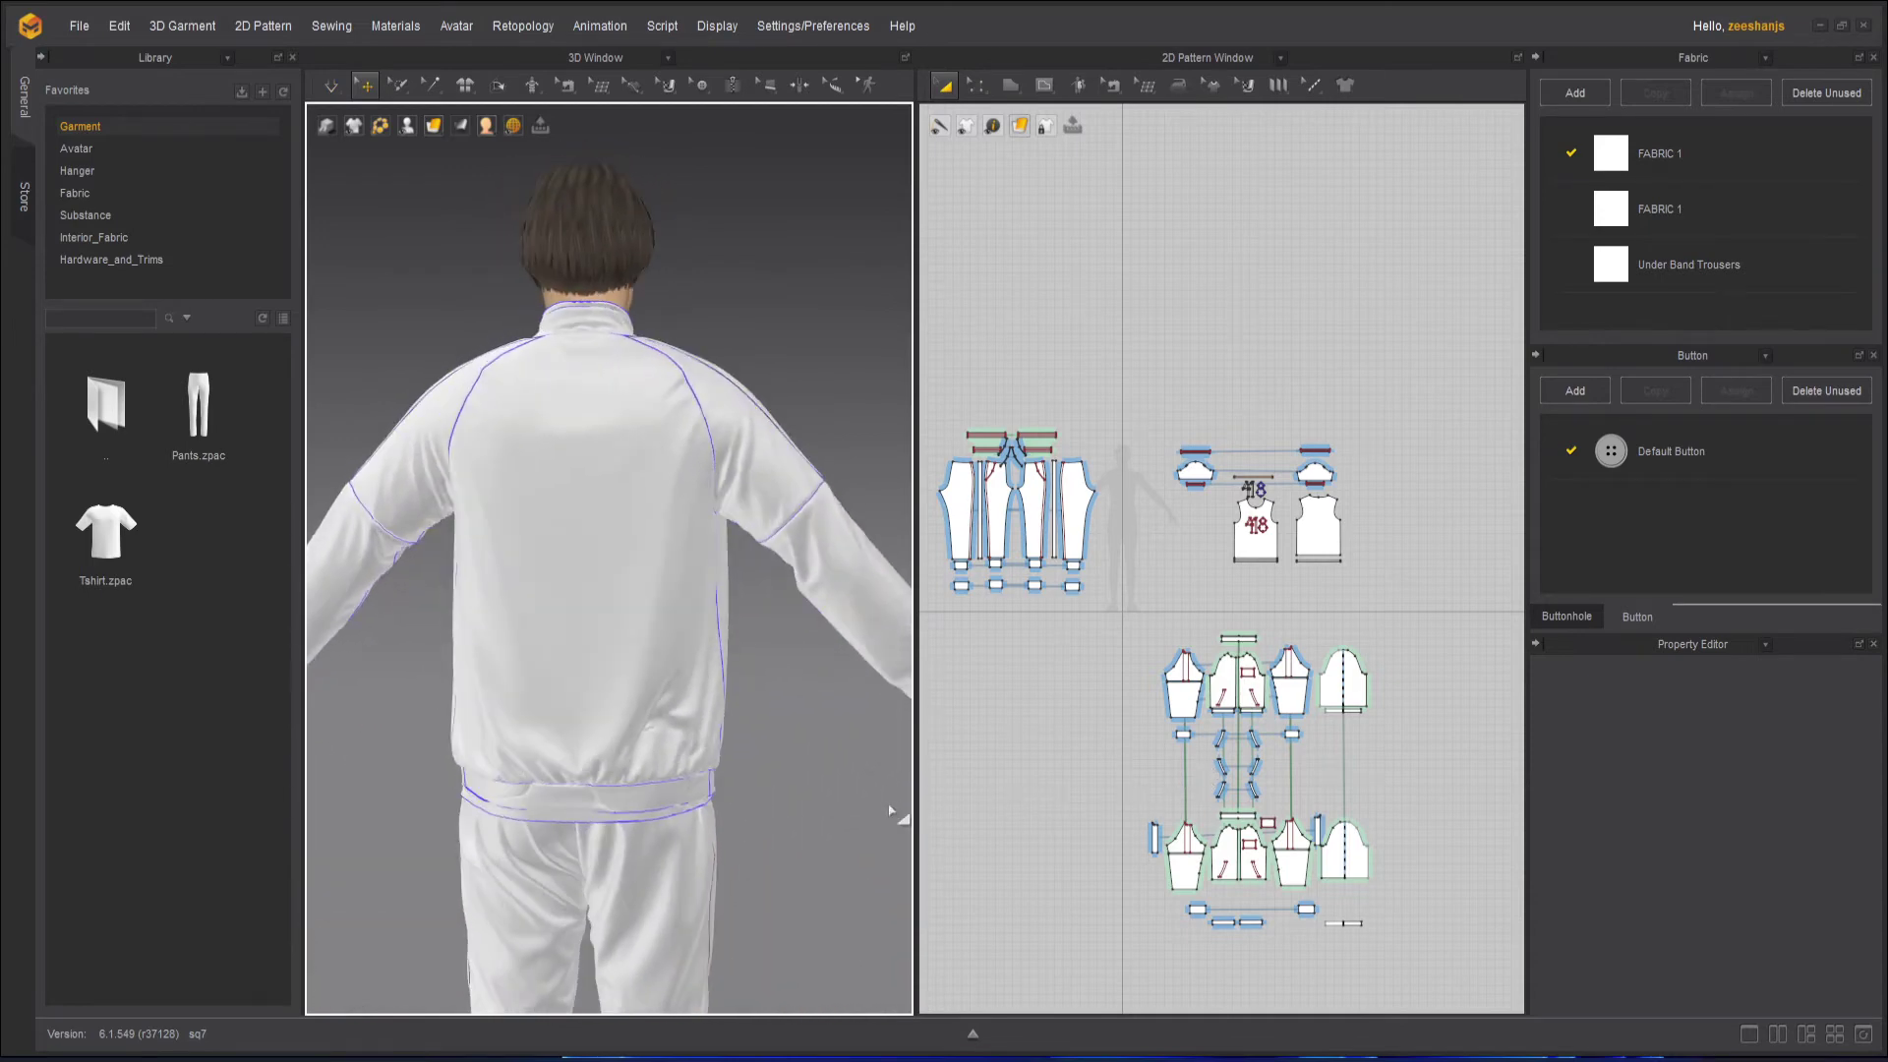
pyautogui.press('space')
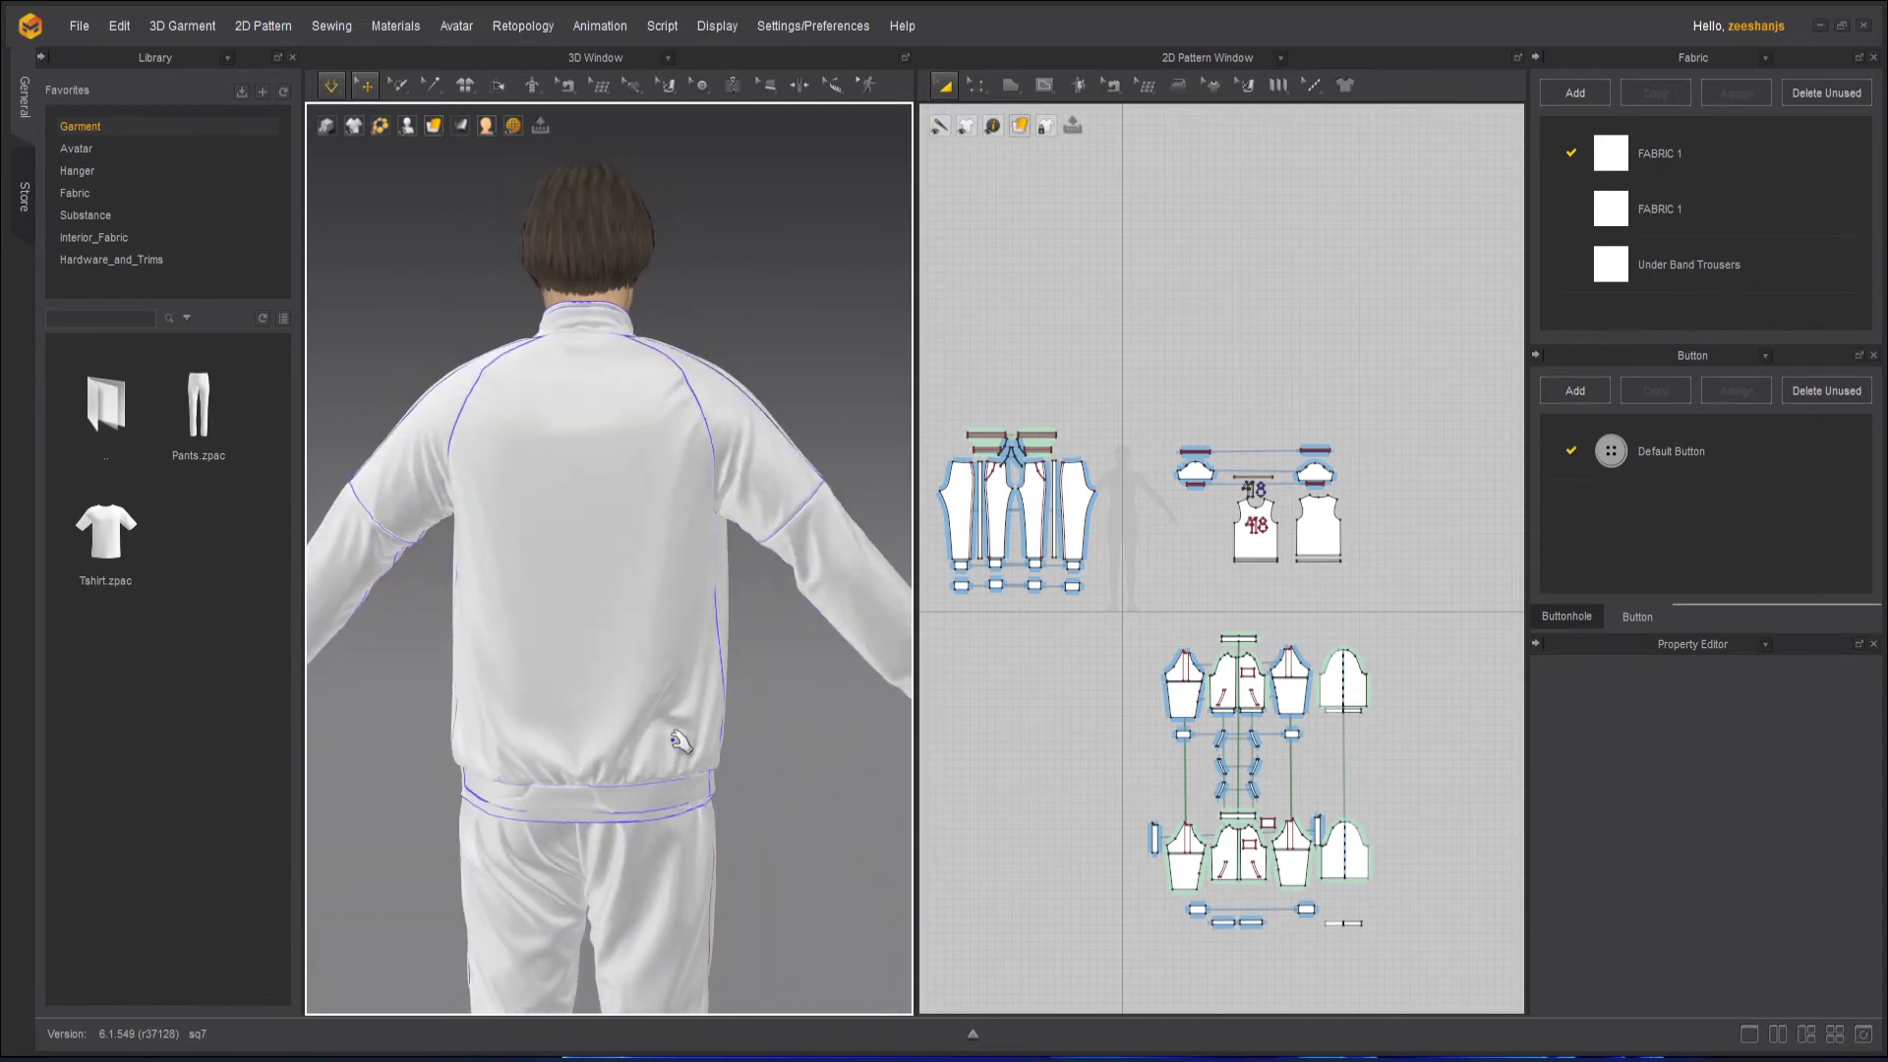
# Examine the jacket patterns and the jacket's back and front drape during simulation, and stop the simulation.
pyautogui.scroll(4, 1229, 878)
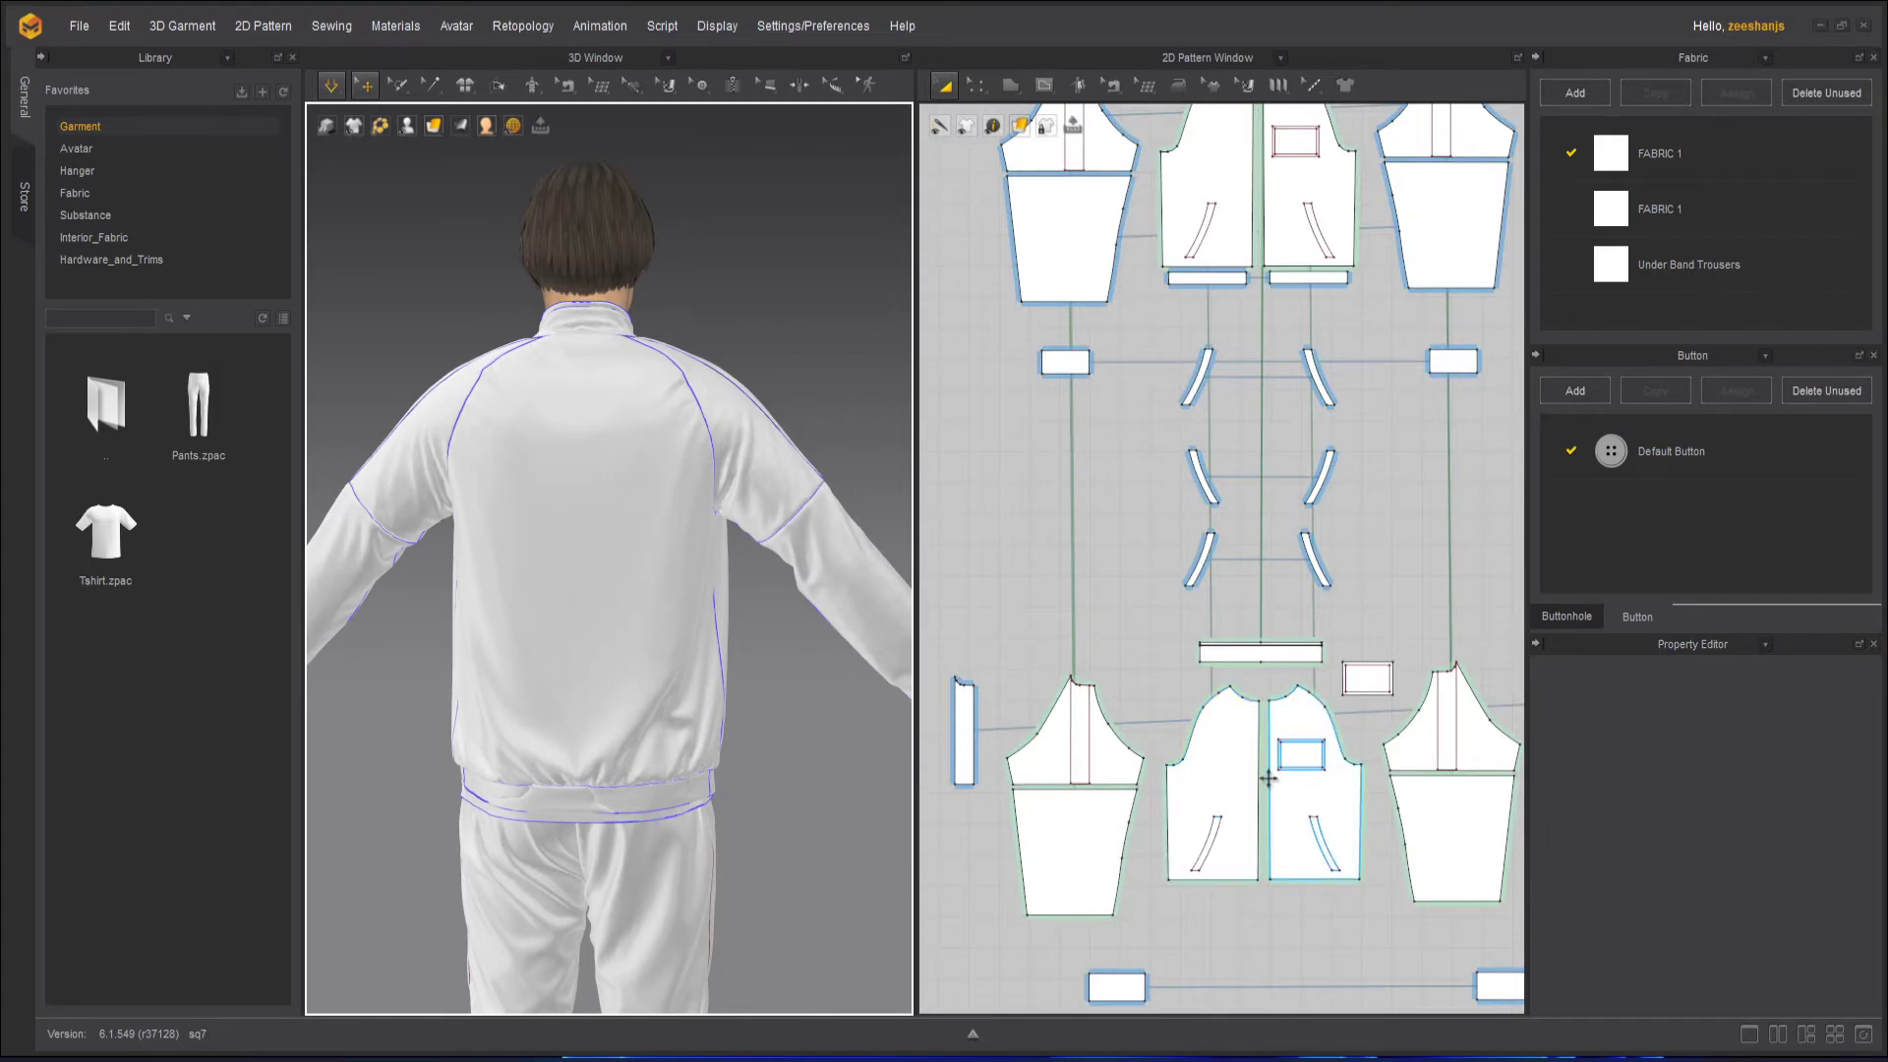
pyautogui.scroll(-4, 1268, 779)
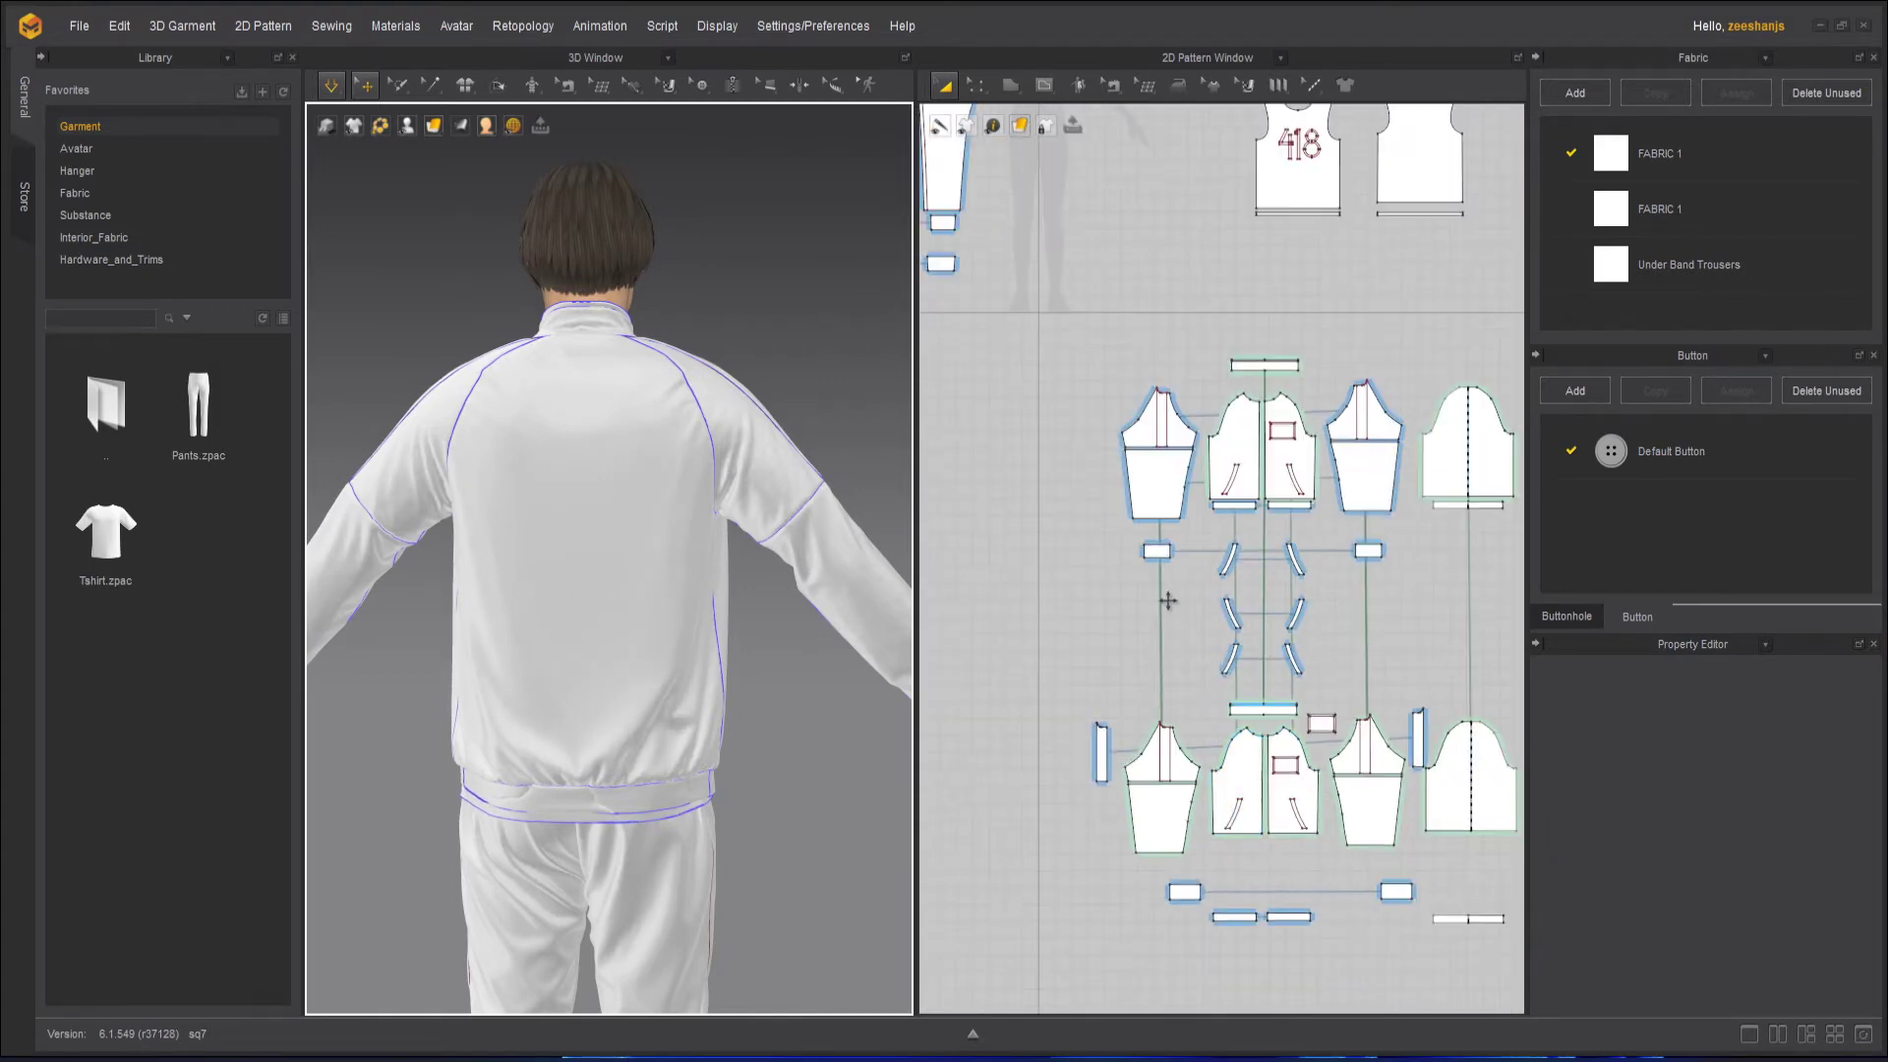
pyautogui.moveTo(1179, 615); pyautogui.dragTo(1167, 597, button='middle')
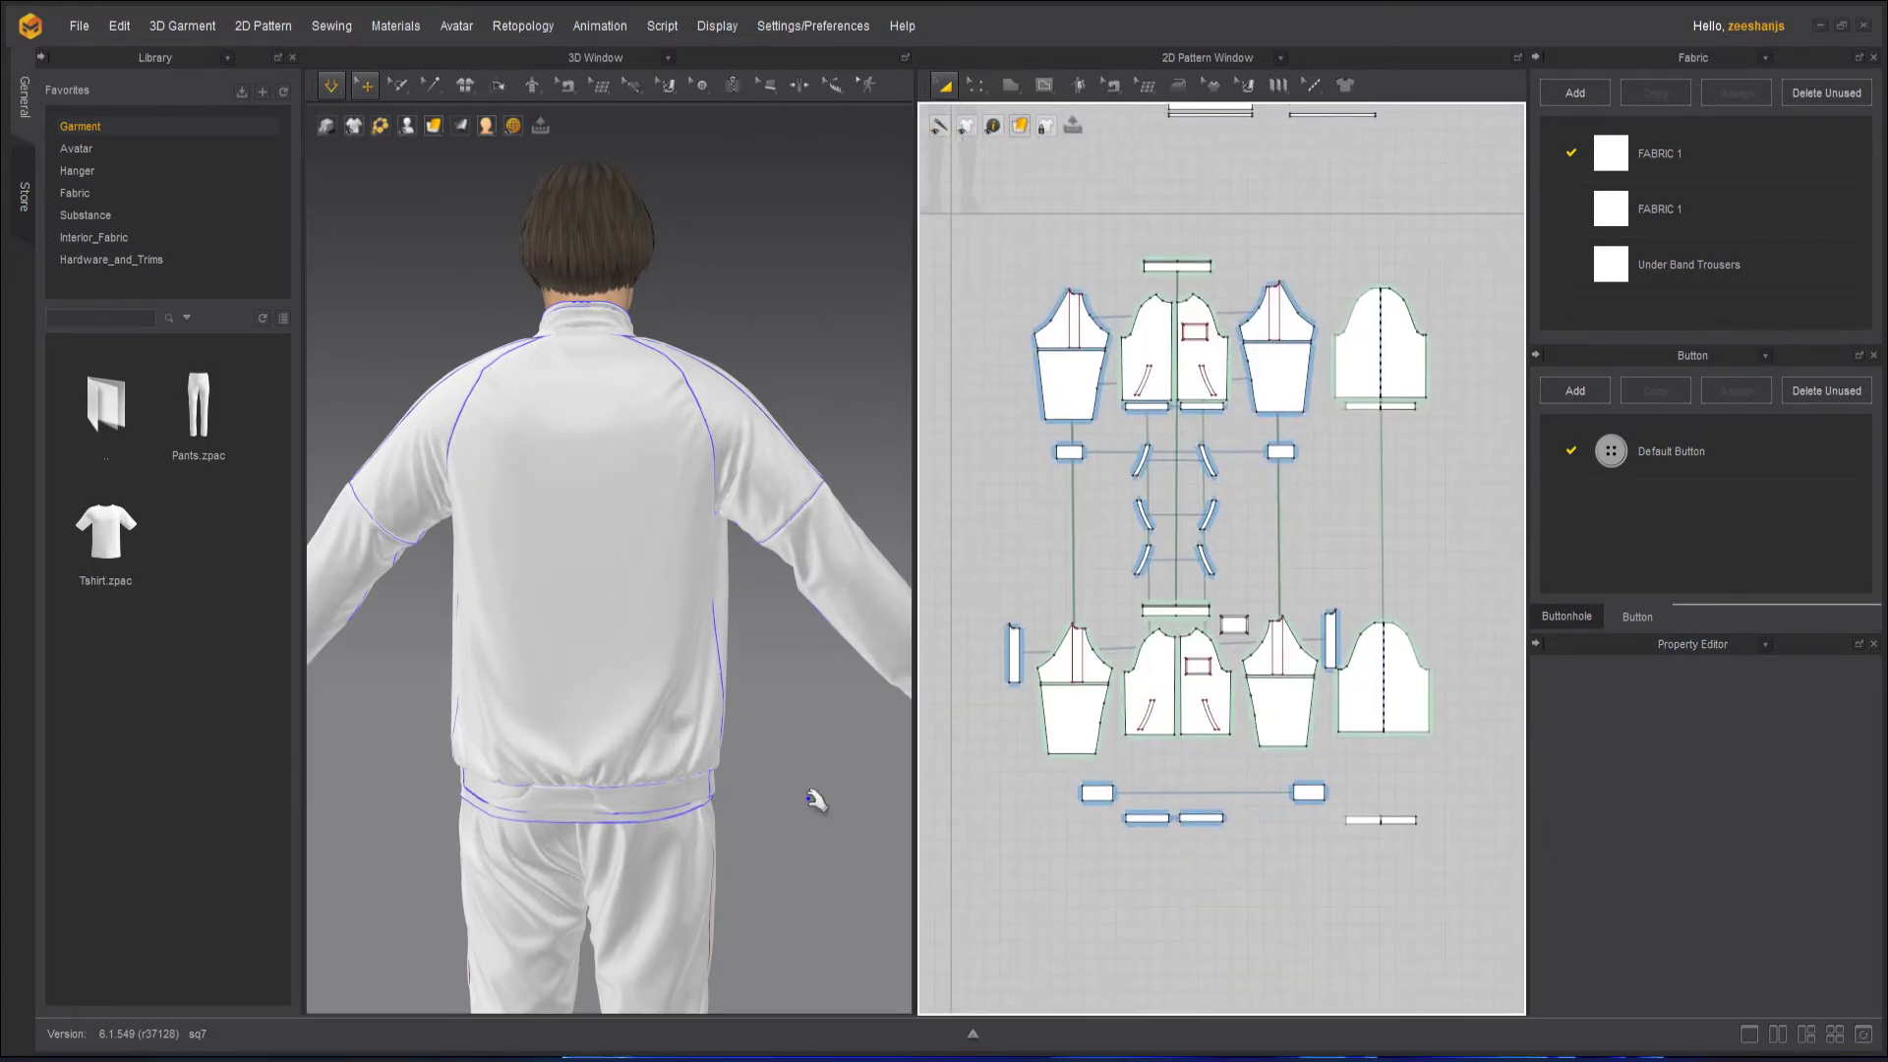
pyautogui.moveTo(846, 759); pyautogui.dragTo(754, 753, button='right')
pyautogui.moveTo(585, 653); pyautogui.dragTo(844, 646, button='right')
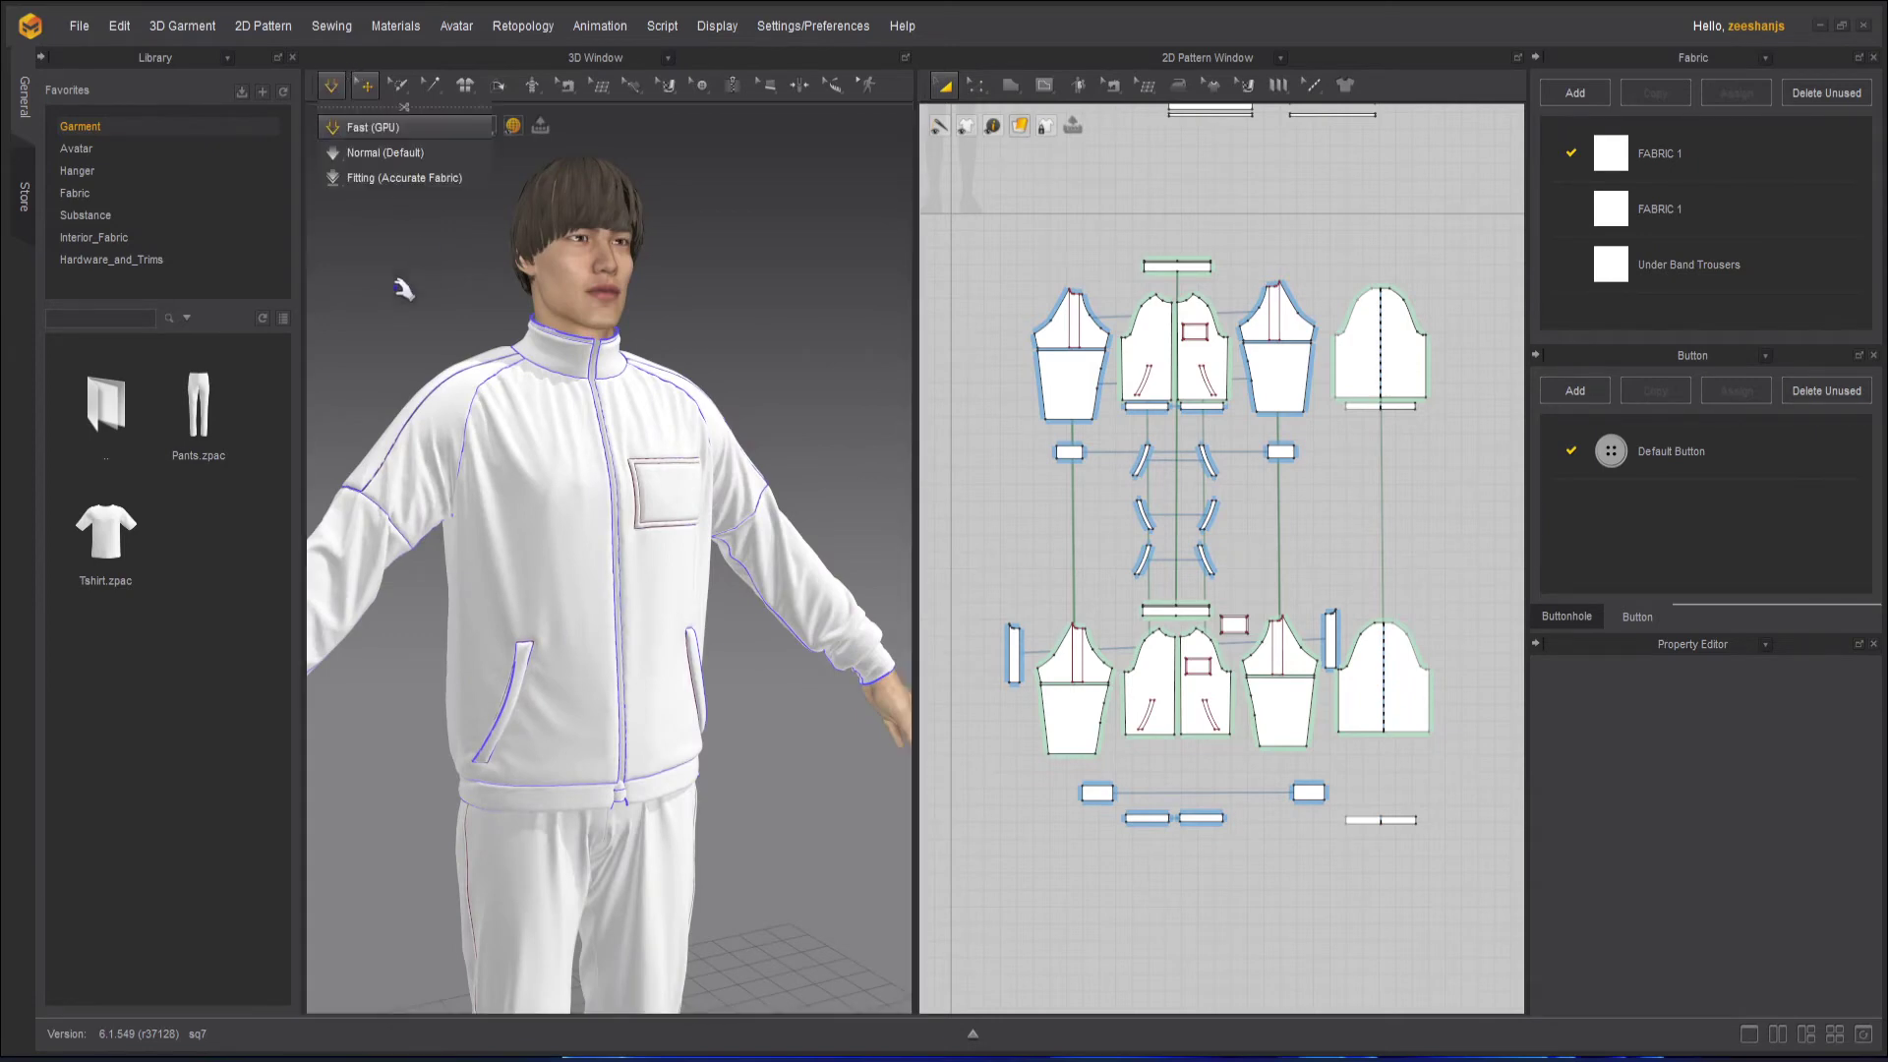
pyautogui.moveTo(401, 286); pyautogui.dragTo(765, 298, button='right')
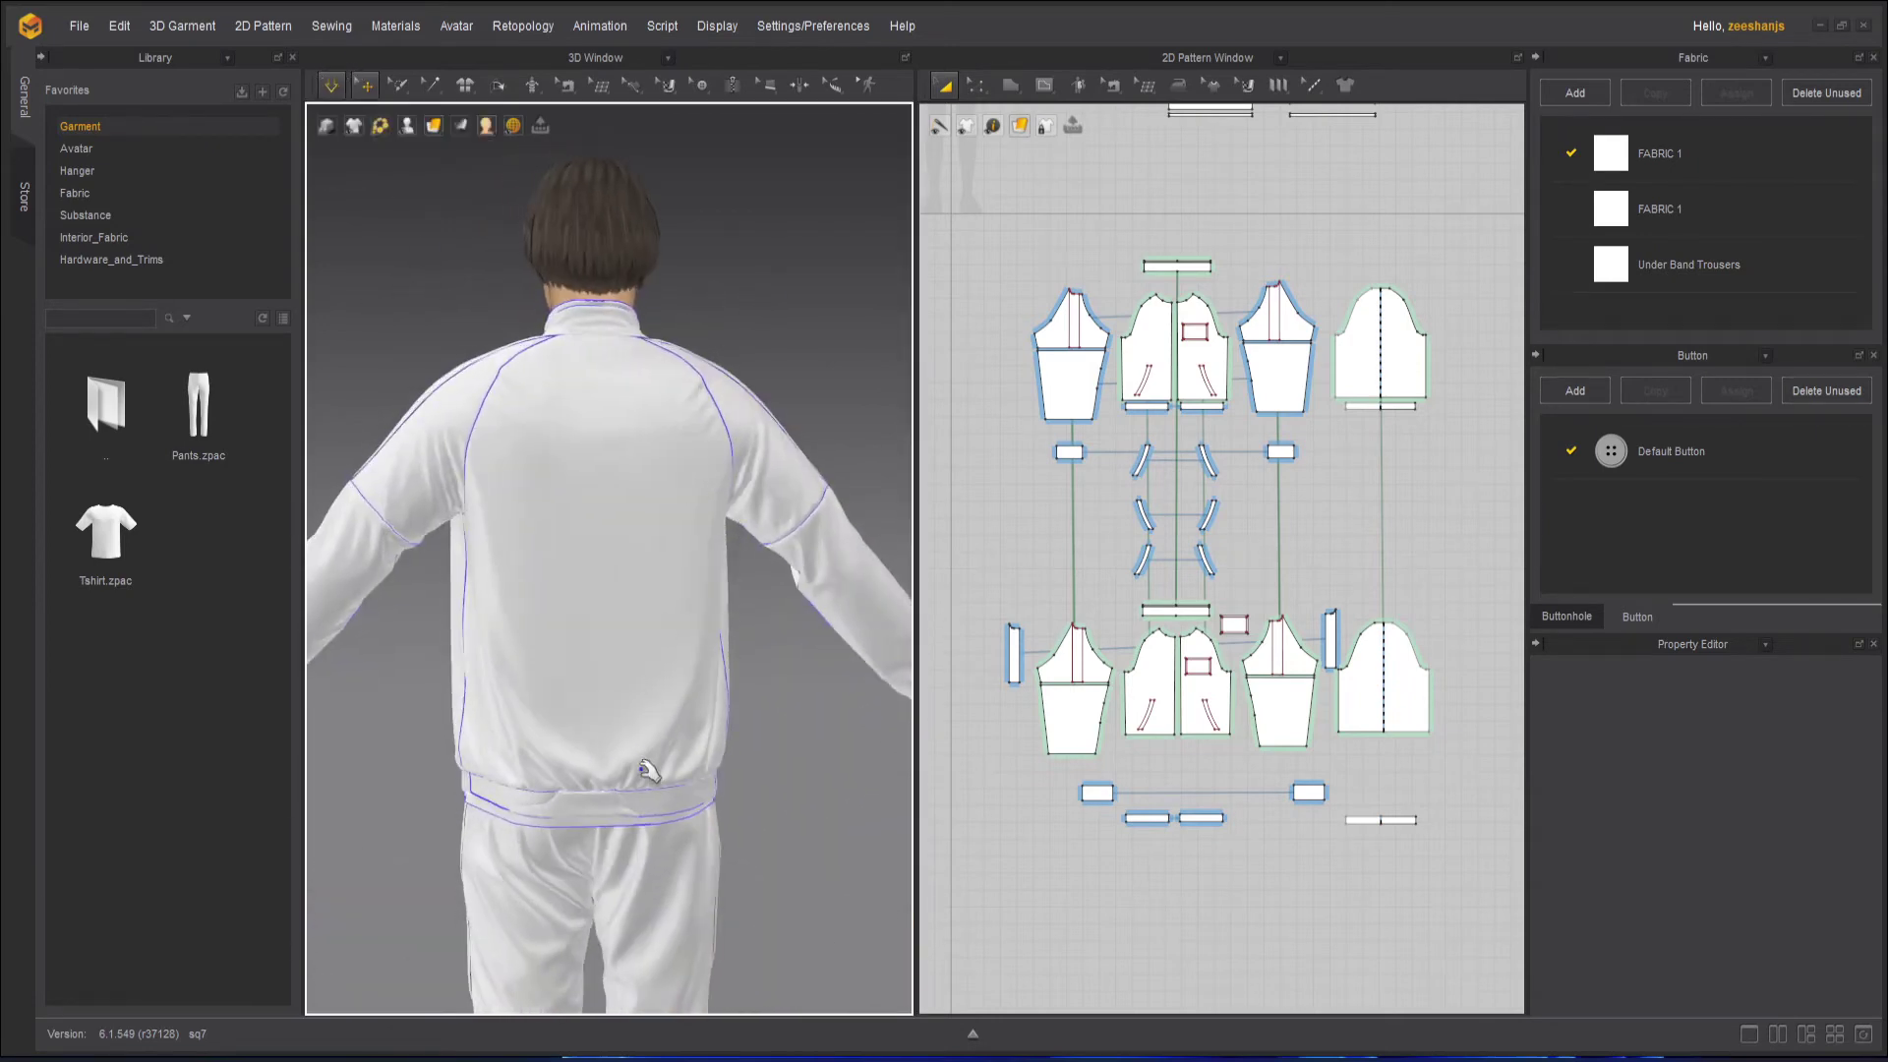
pyautogui.click(333, 89)
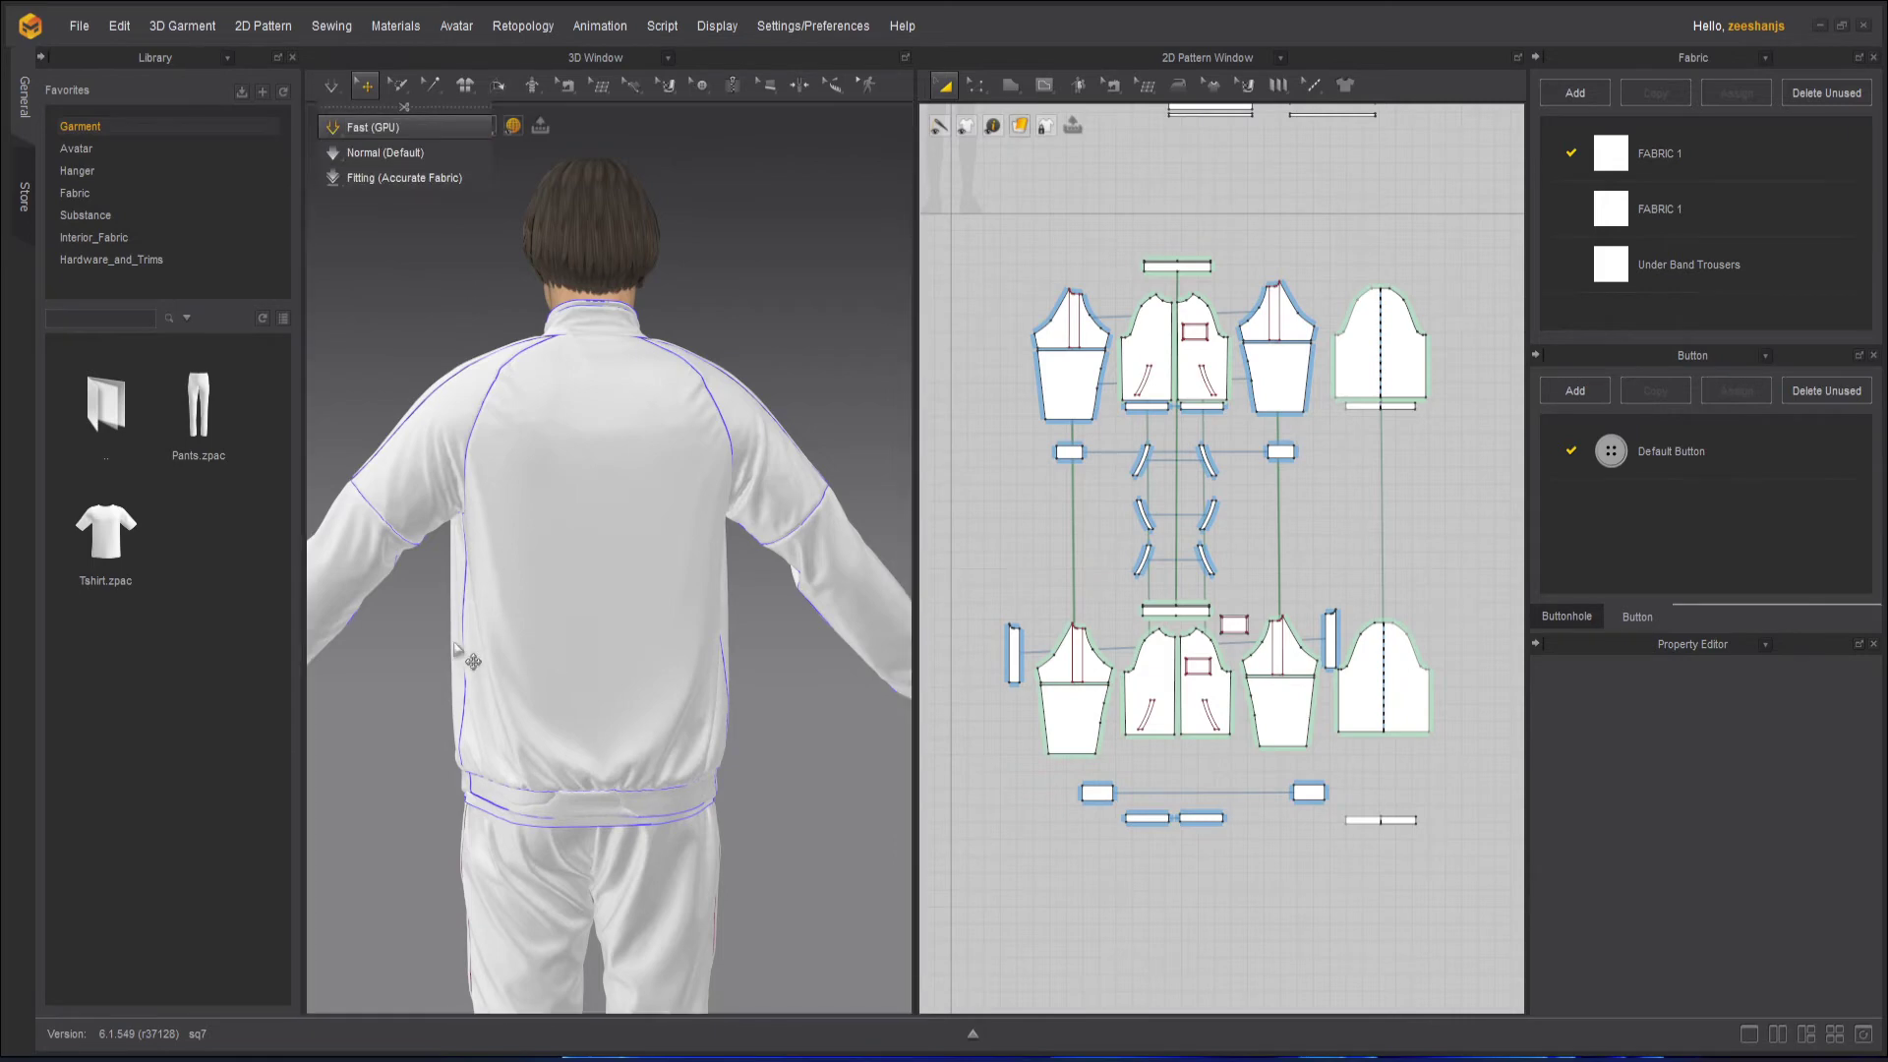
pyautogui.moveTo(455, 679); pyautogui.dragTo(837, 692, button='right')
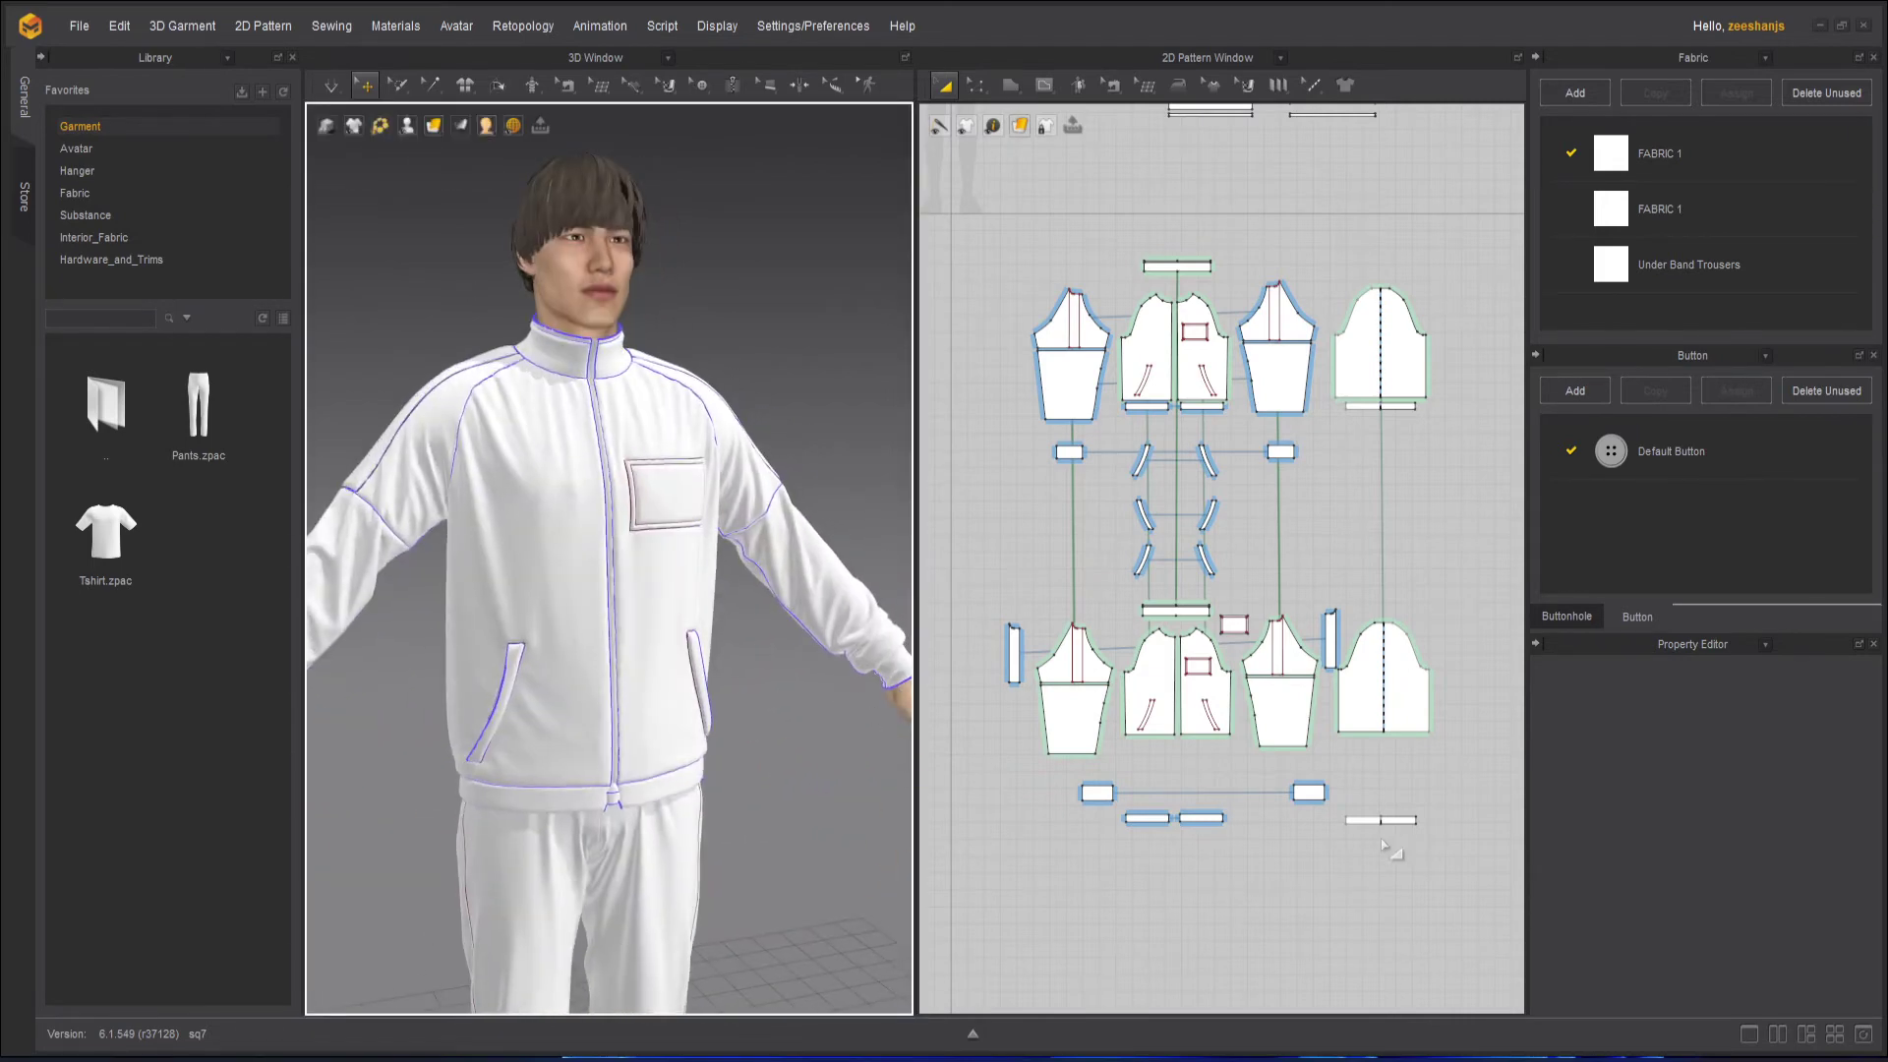
# Set the lower group of jacket patterns to layer 3, deselect them and restart the simulation.
pyautogui.moveTo(1439, 867); pyautogui.dragTo(983, 601)
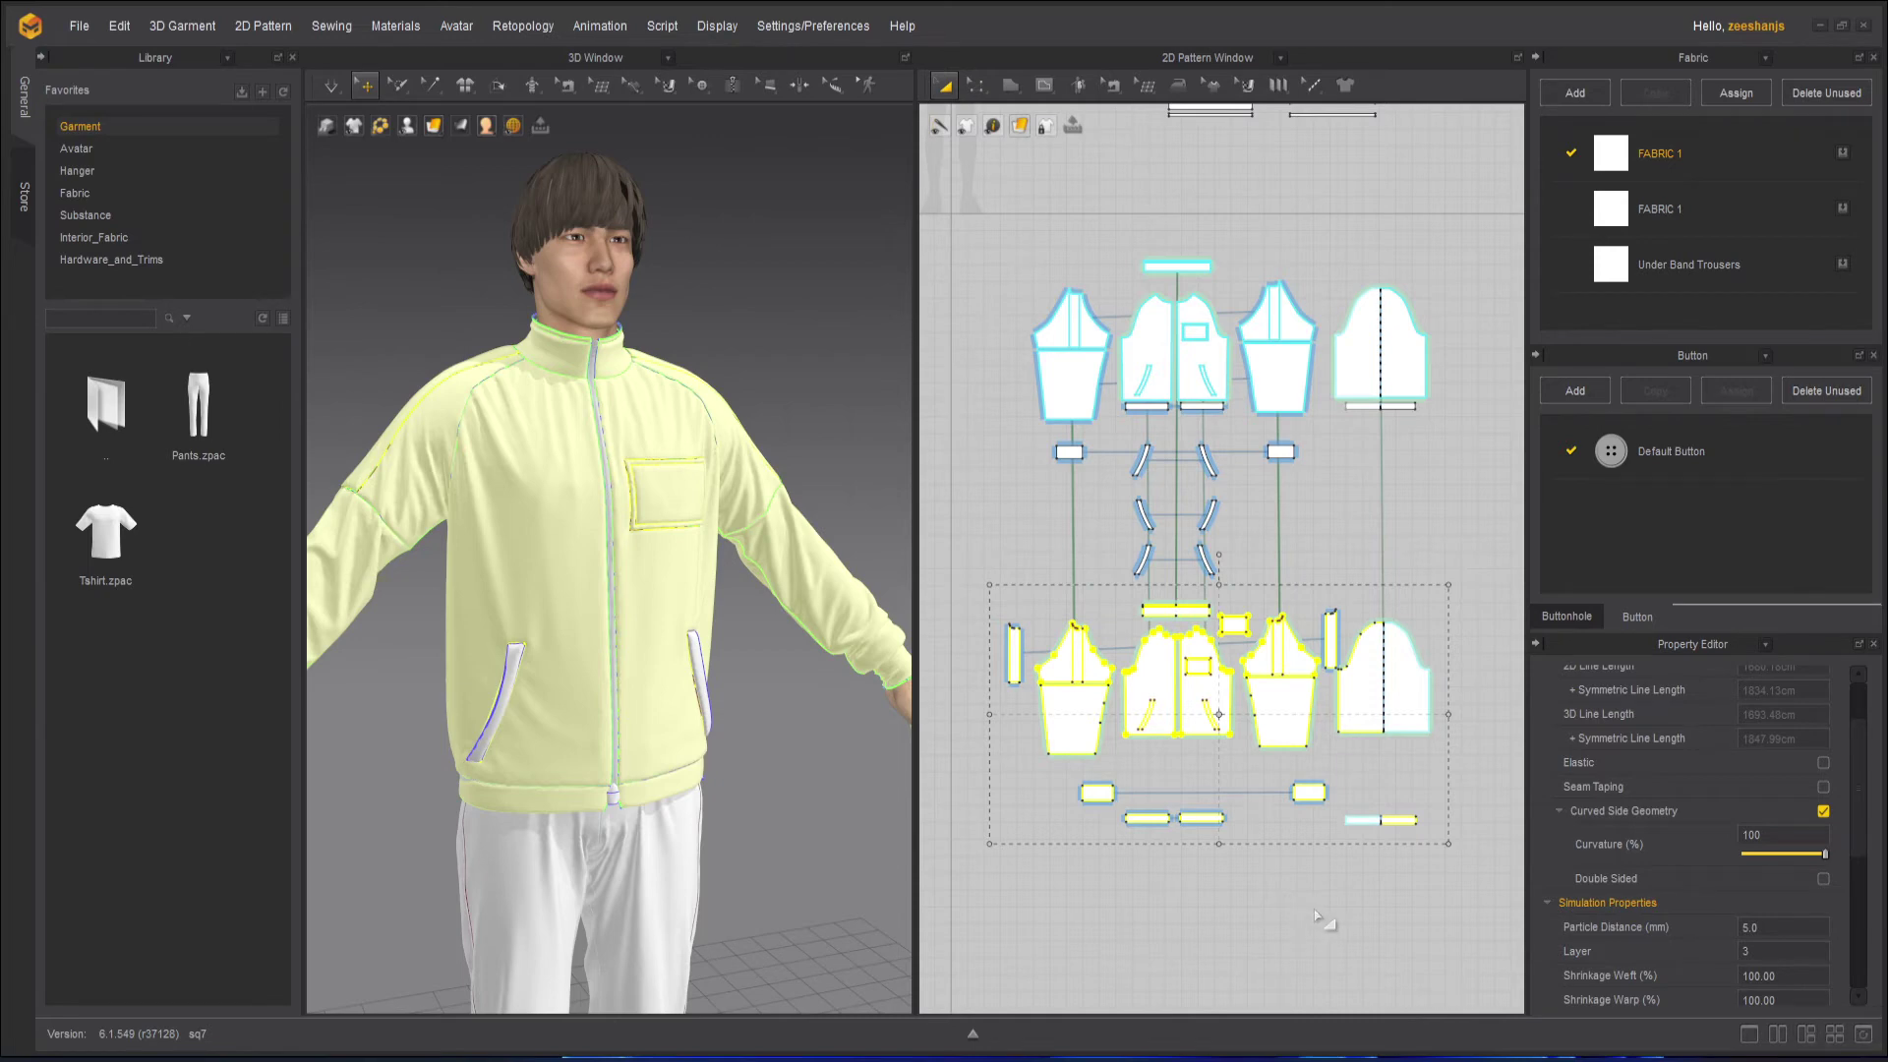
pyautogui.click(1146, 851)
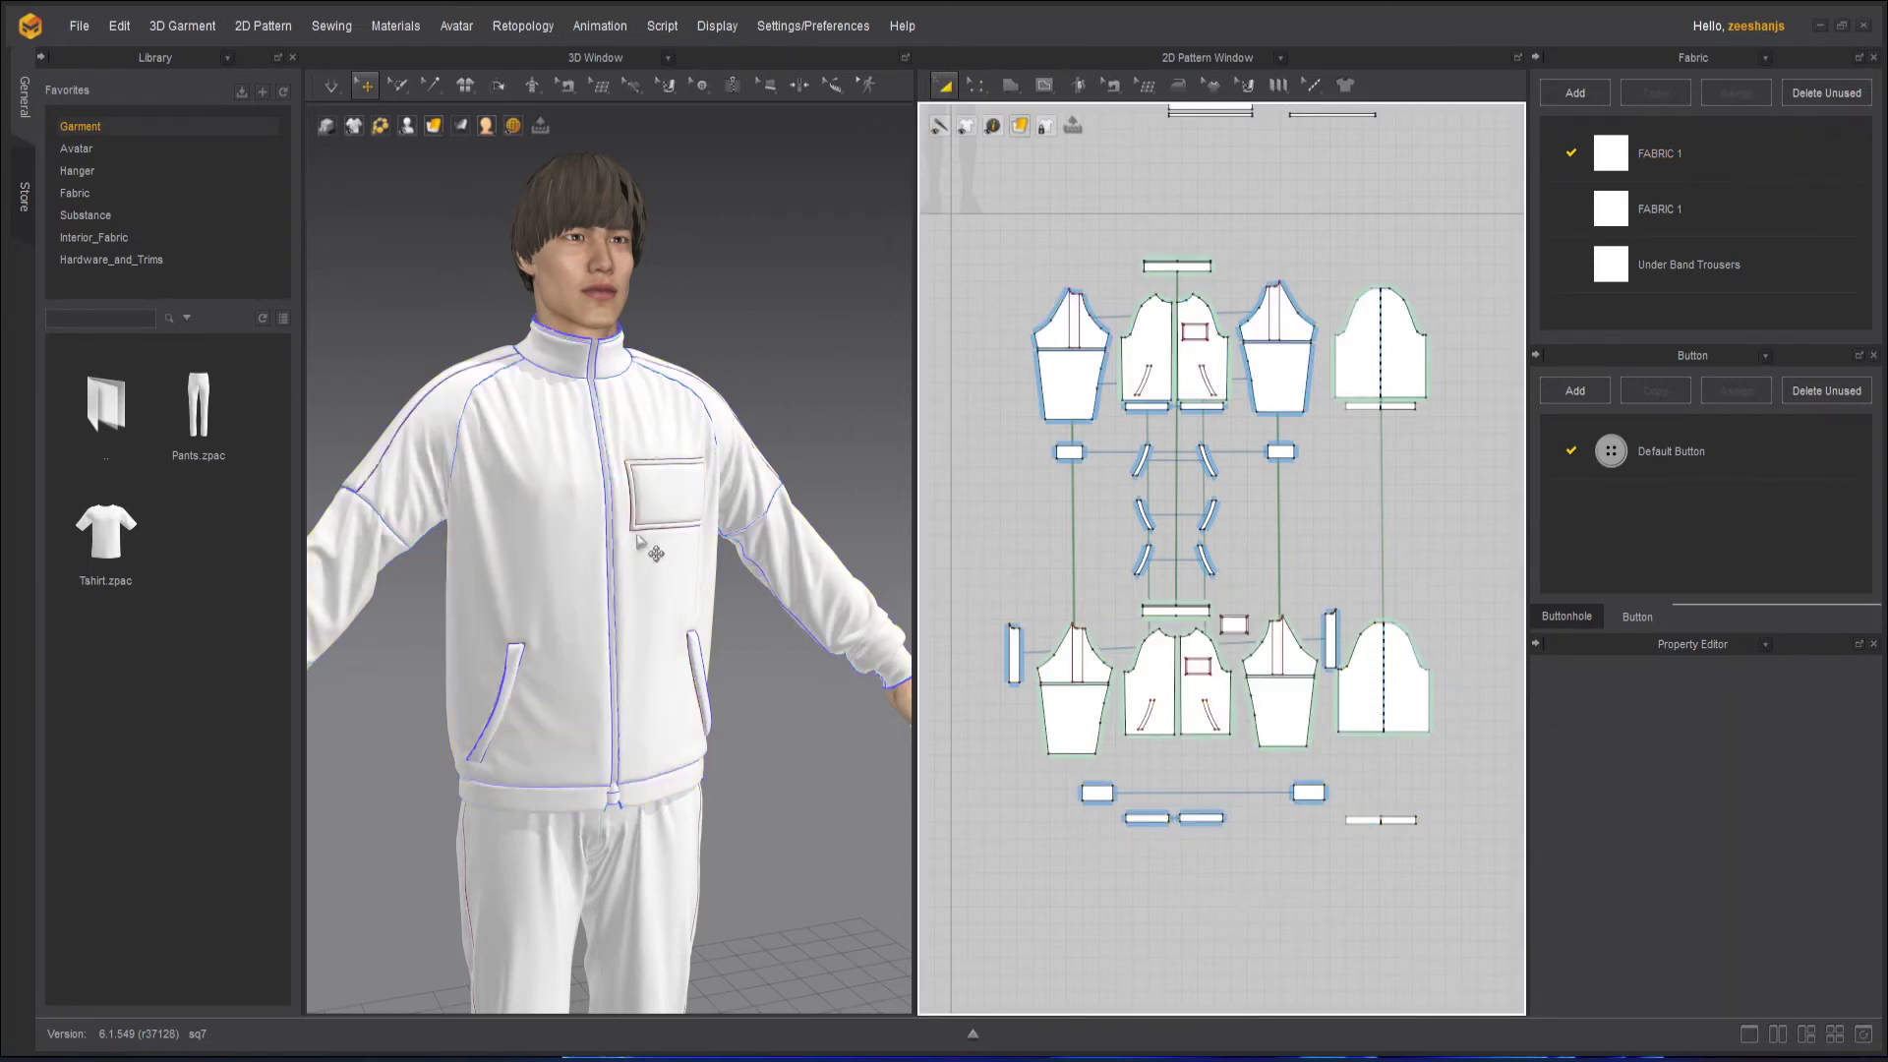
pyautogui.moveTo(649, 548); pyautogui.dragTo(735, 390, button='right')
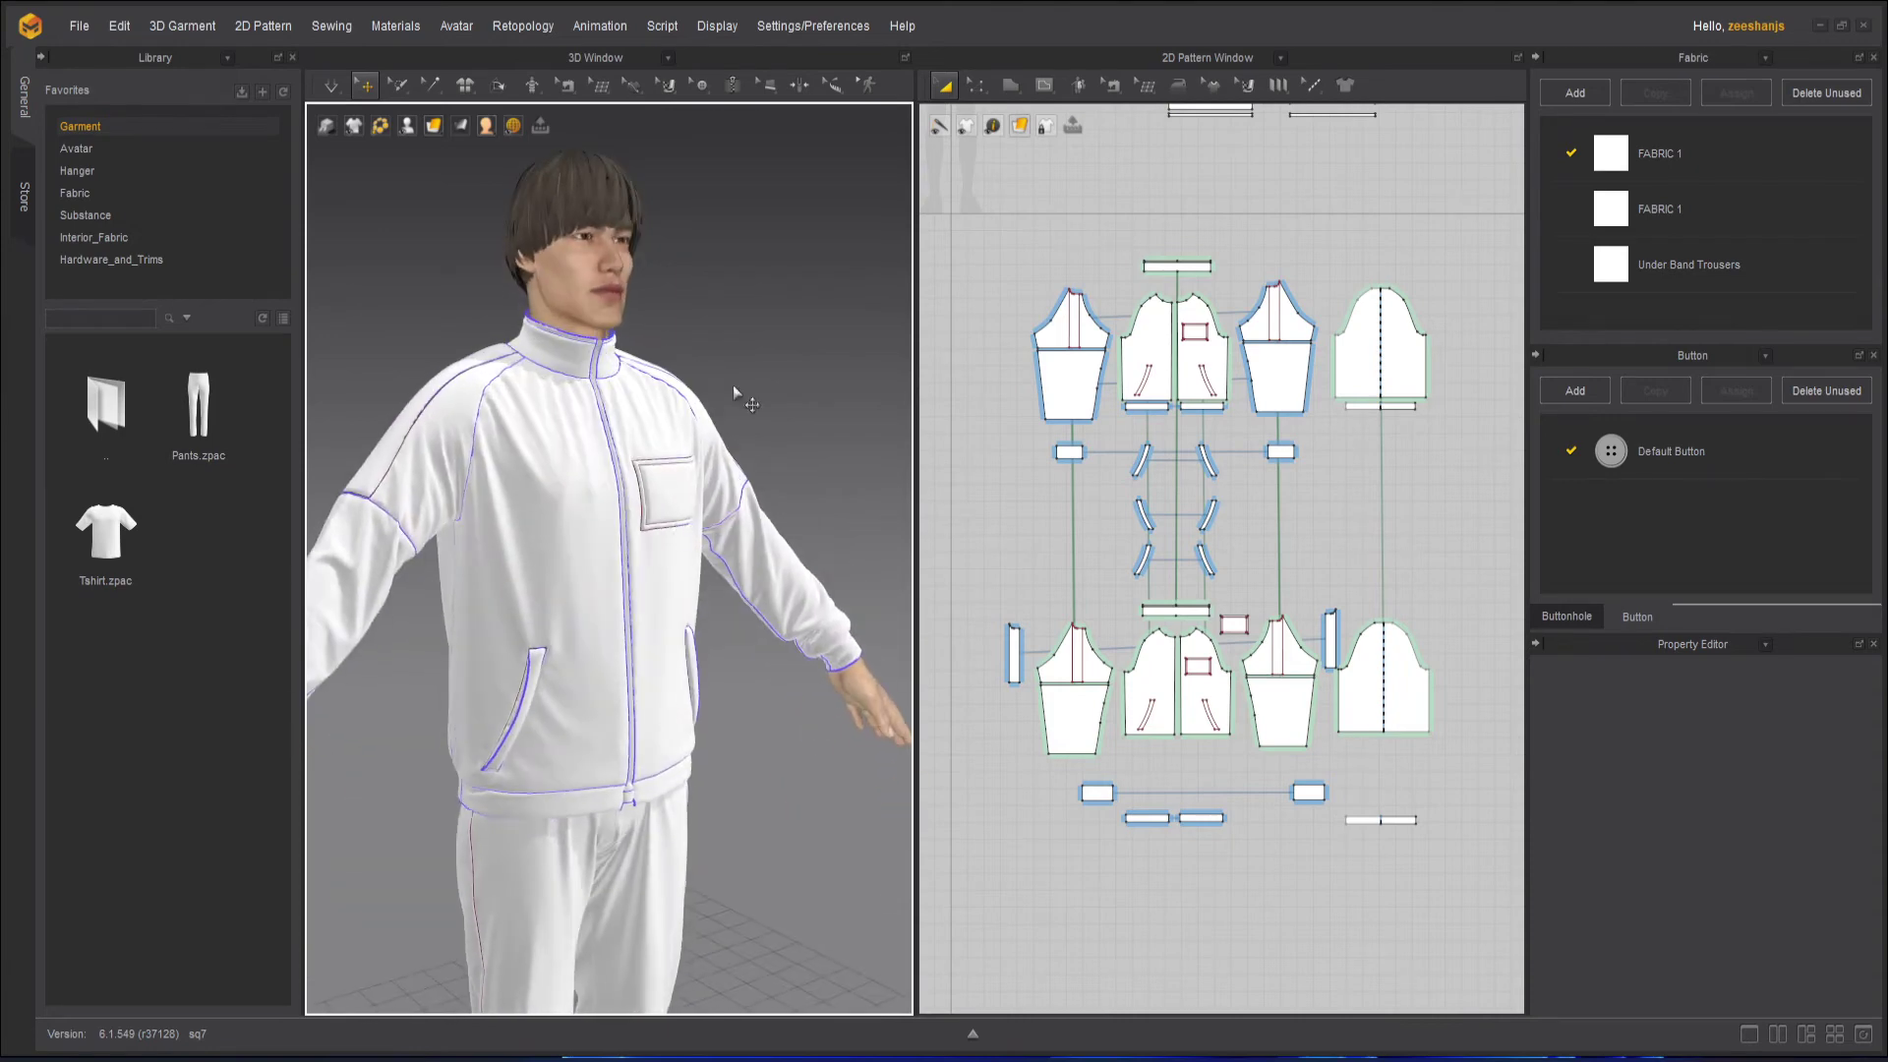
pyautogui.click(332, 86)
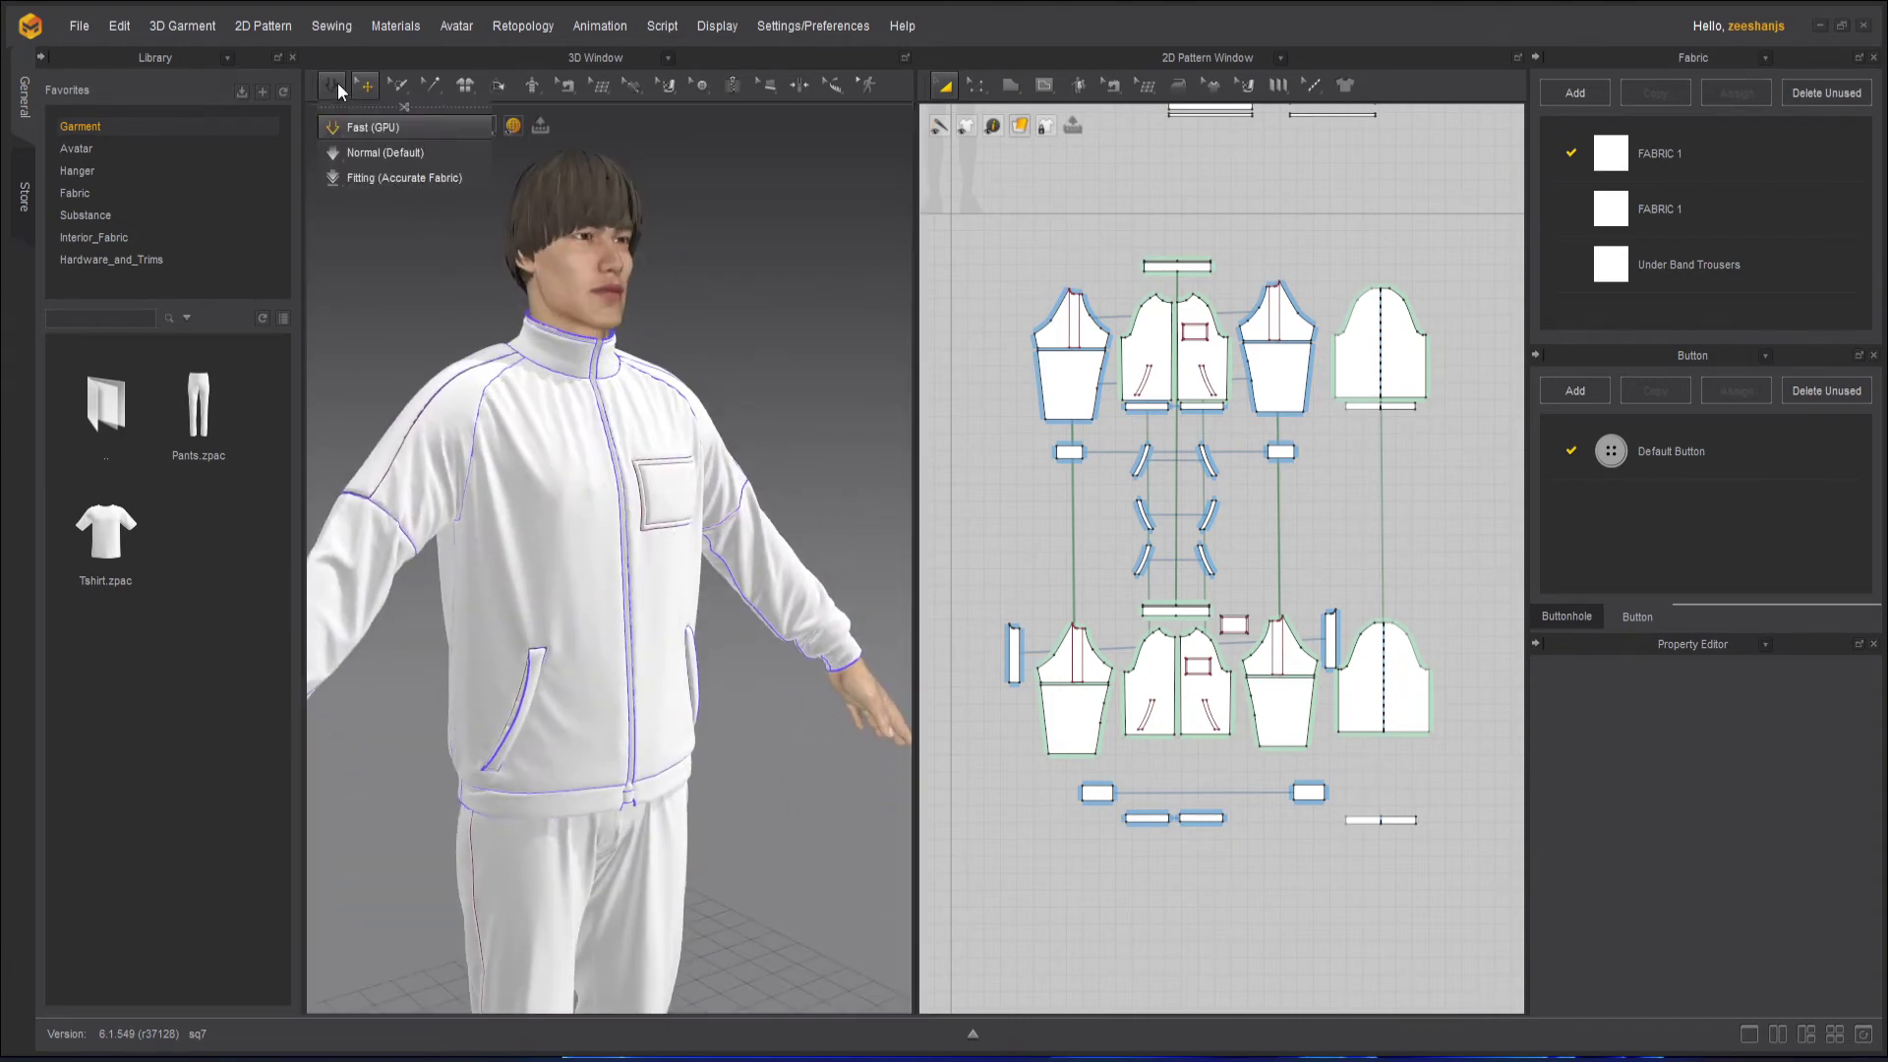
pyautogui.click(723, 272)
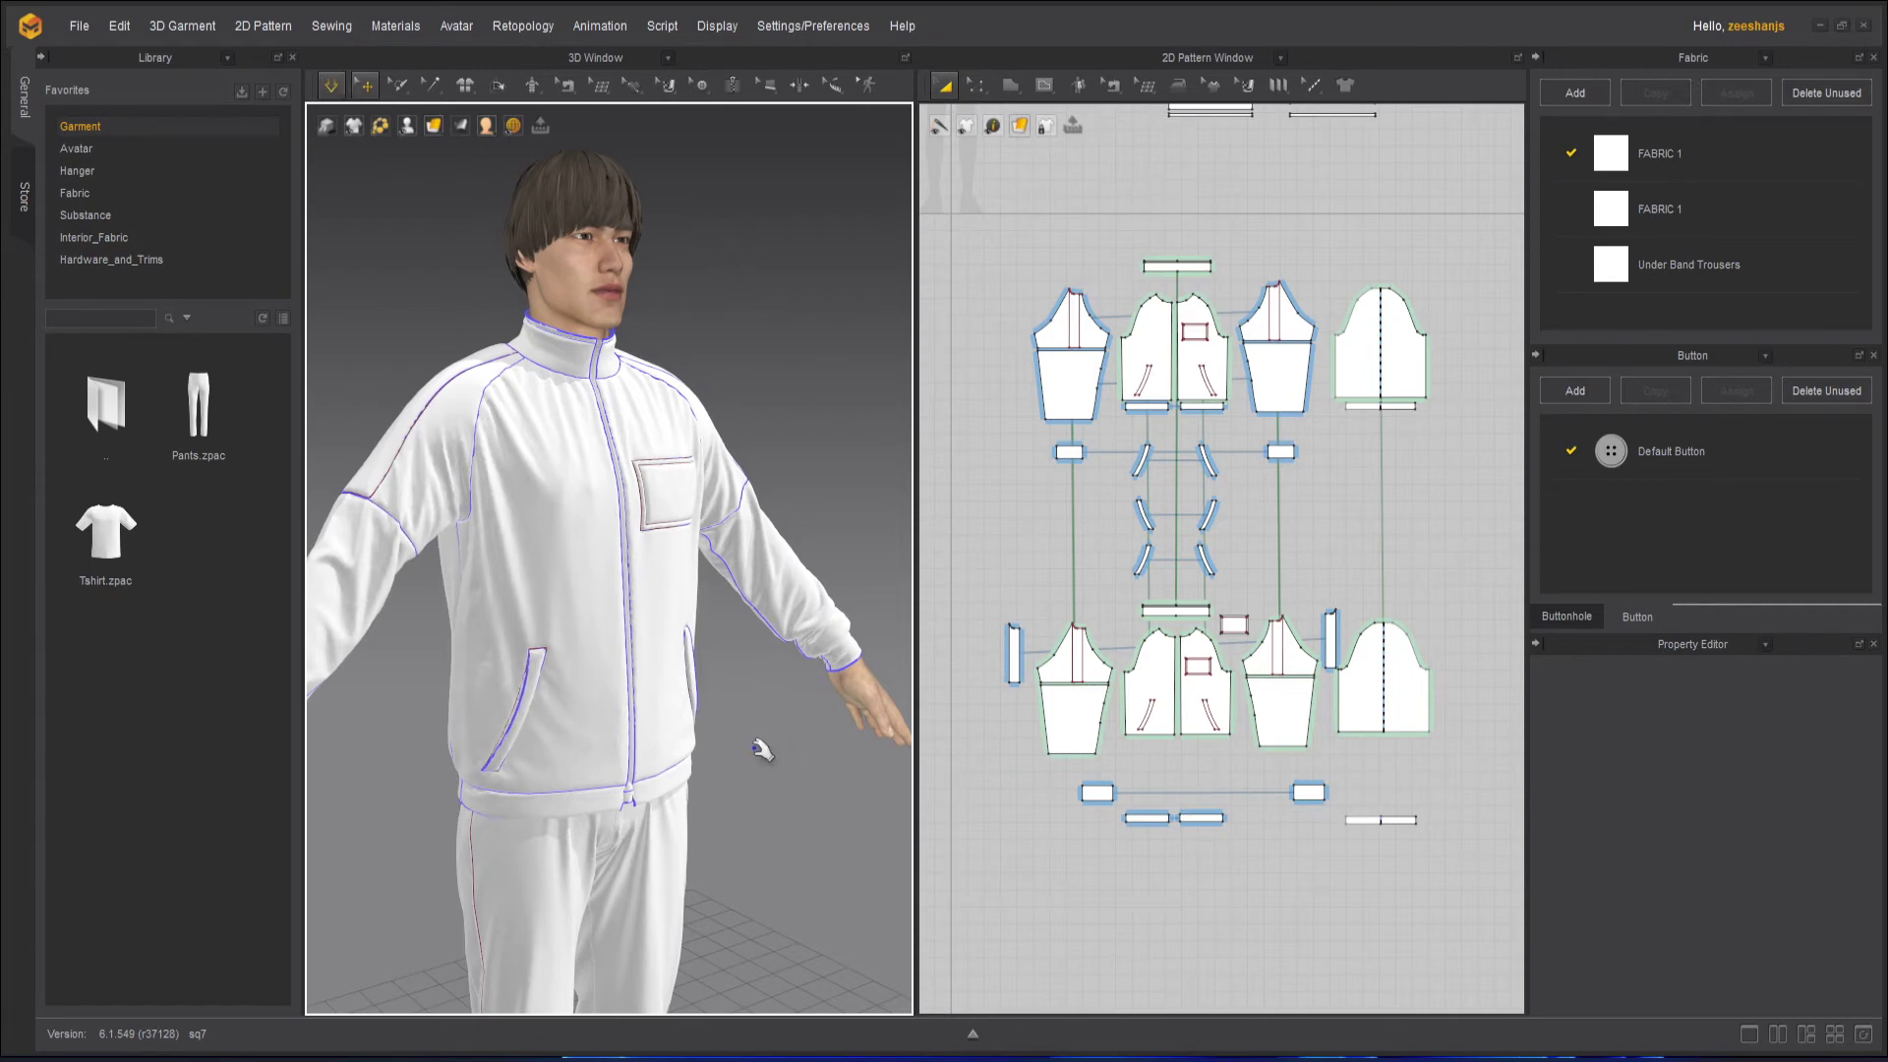
# Examine the jacket's back hem band up close from the back and side between short simulation runs.
pyautogui.moveTo(762, 751); pyautogui.dragTo(650, 859, button='right')
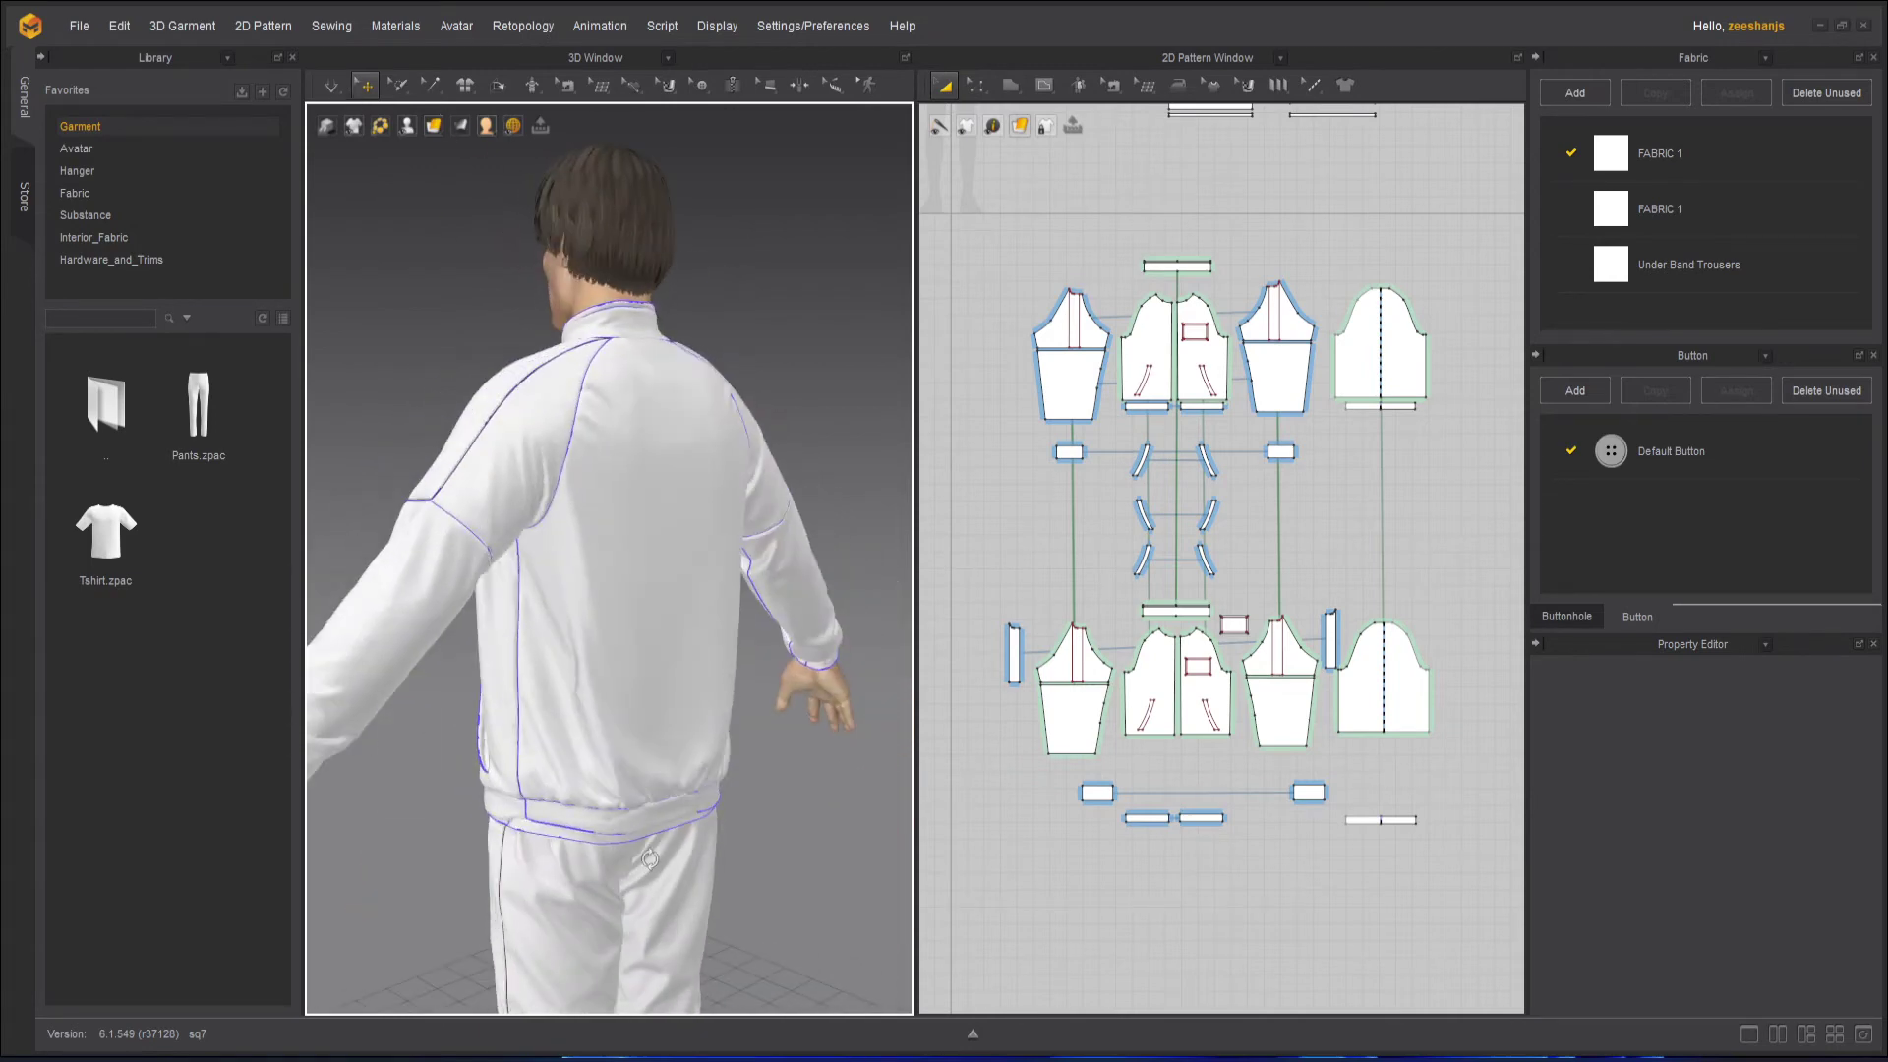
pyautogui.press('space')
pyautogui.scroll(1, 700, 834)
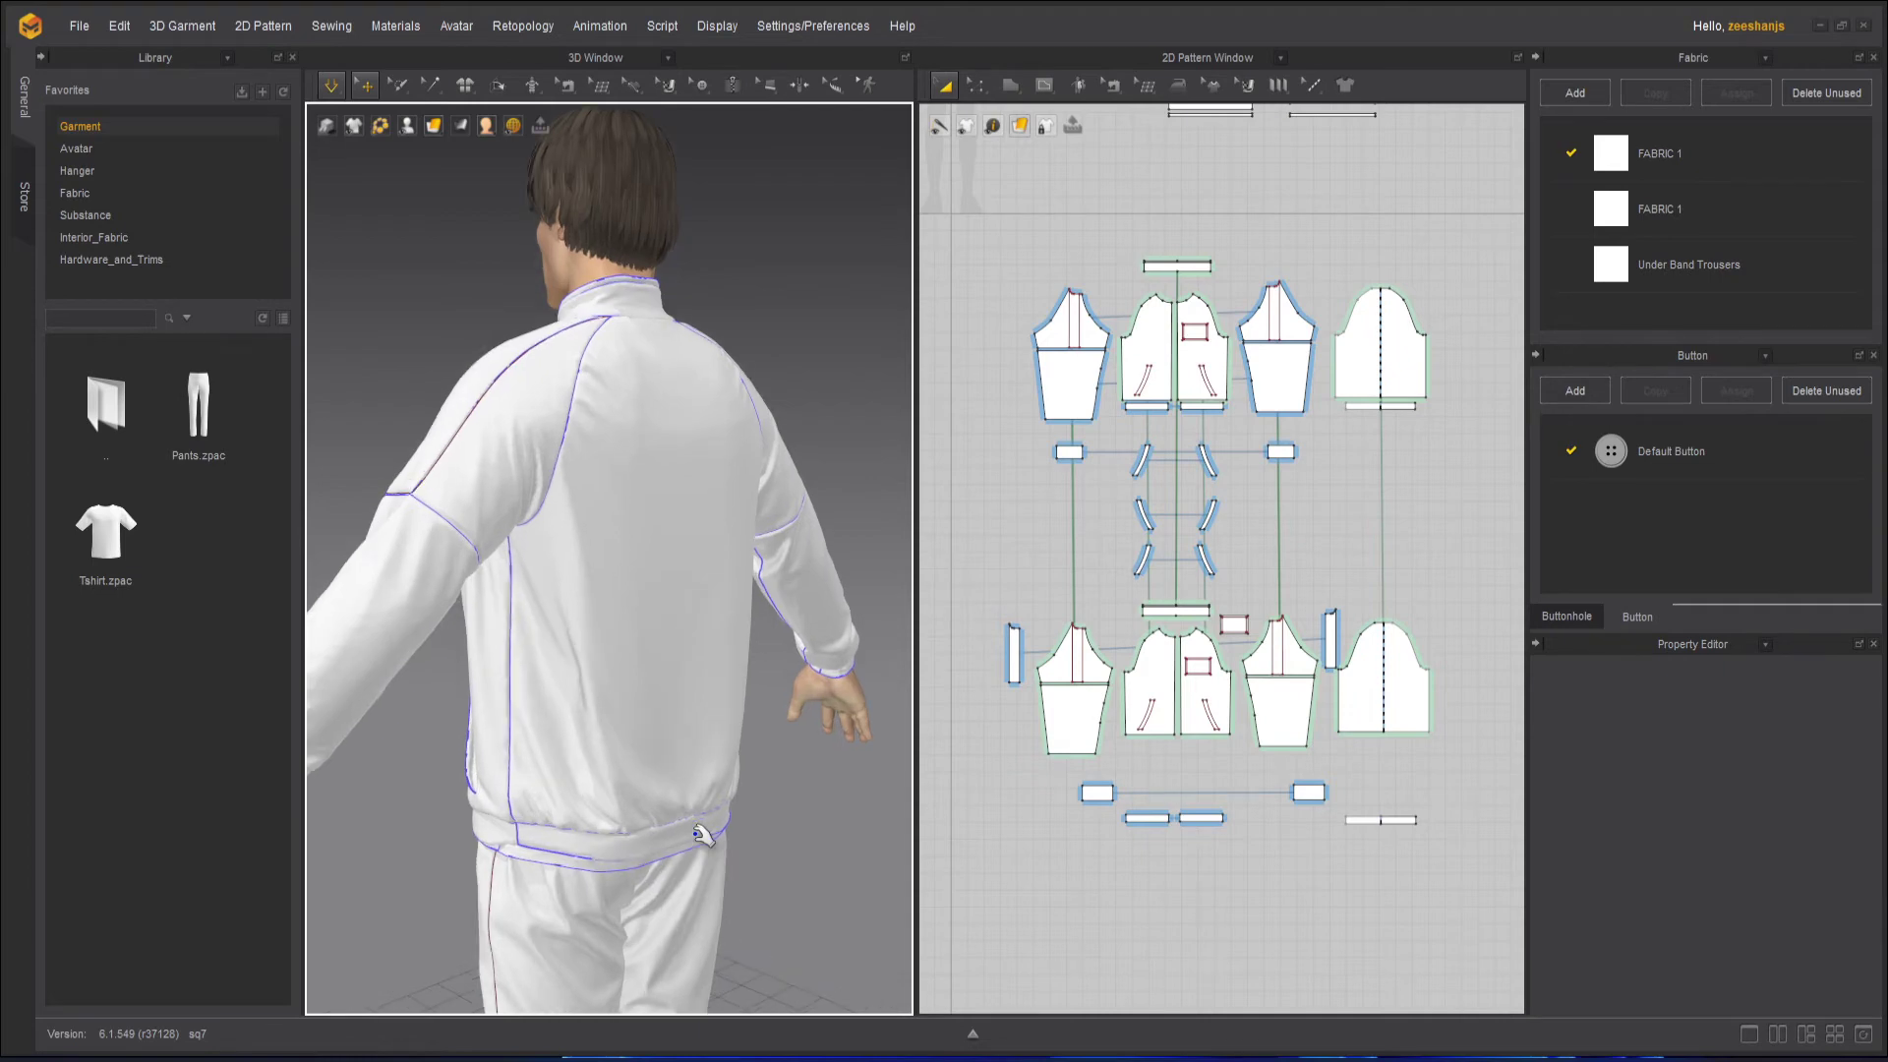
pyautogui.scroll(3, 703, 834)
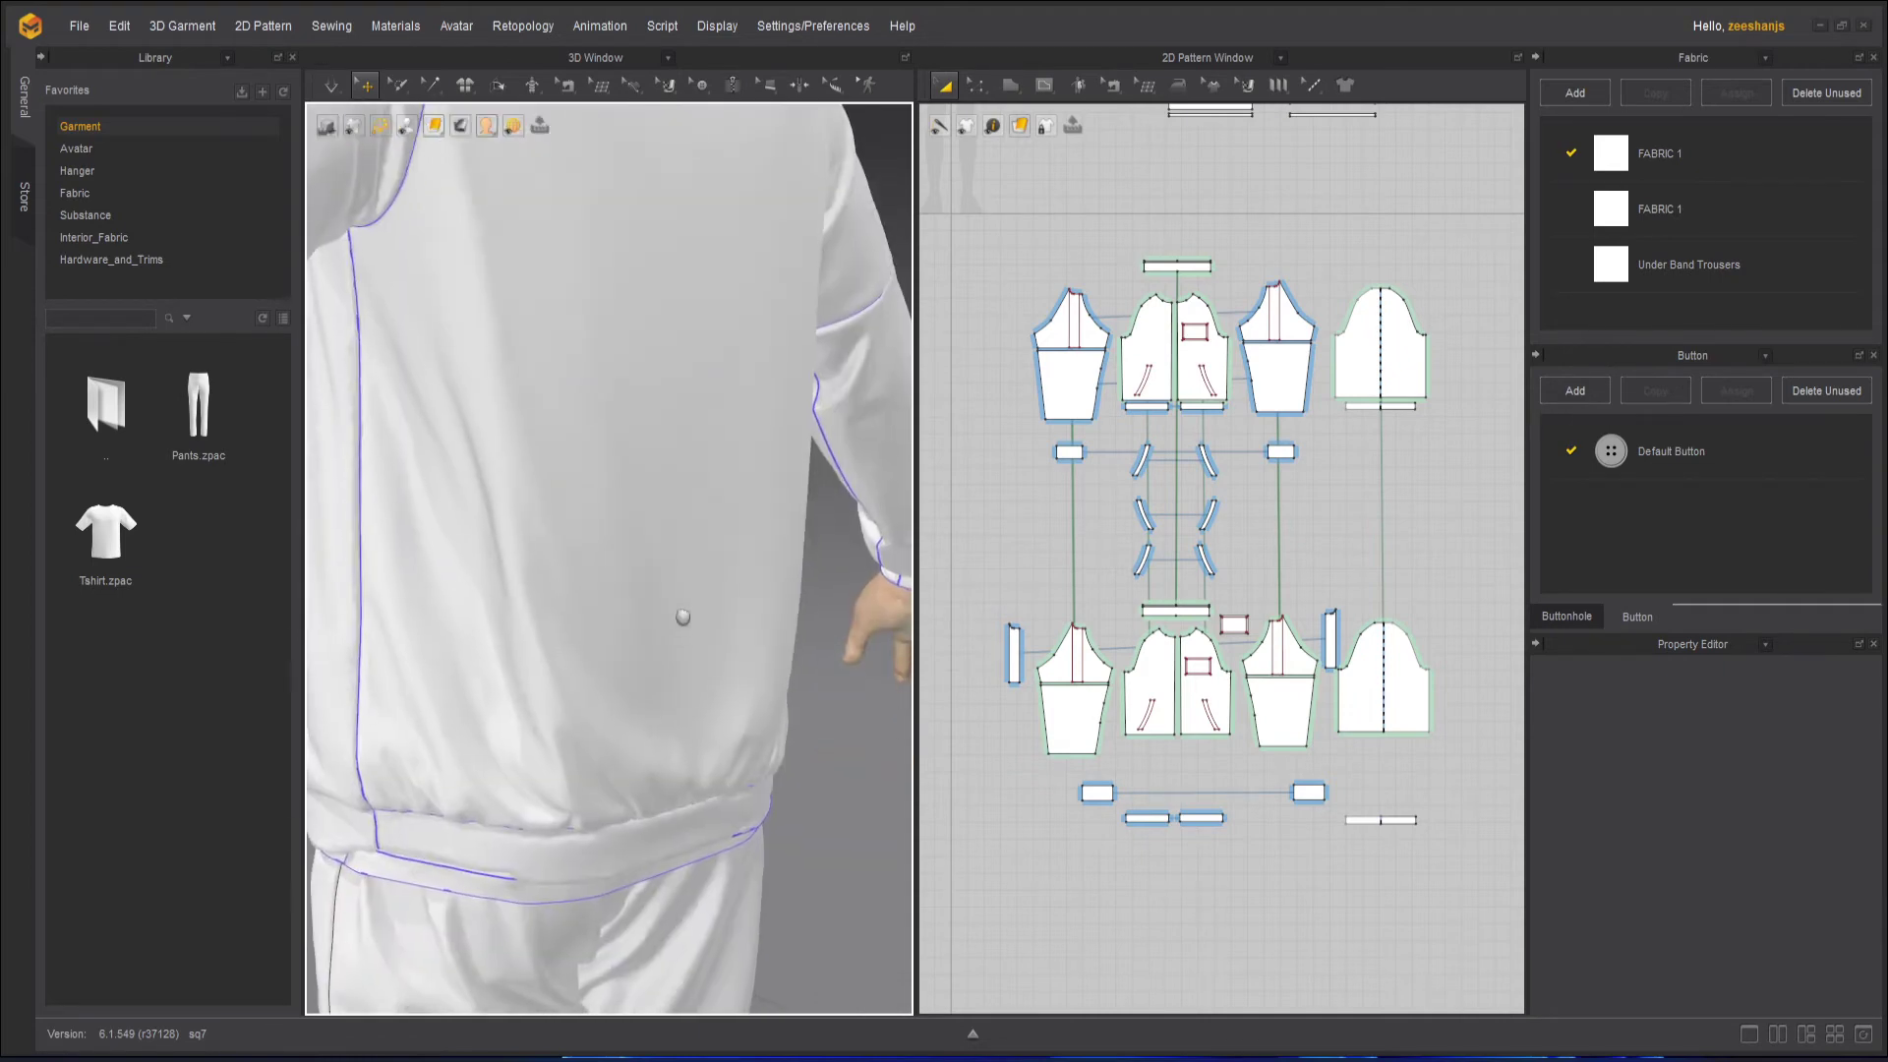
pyautogui.moveTo(682, 617); pyautogui.dragTo(662, 494, button='middle')
pyautogui.press('space')
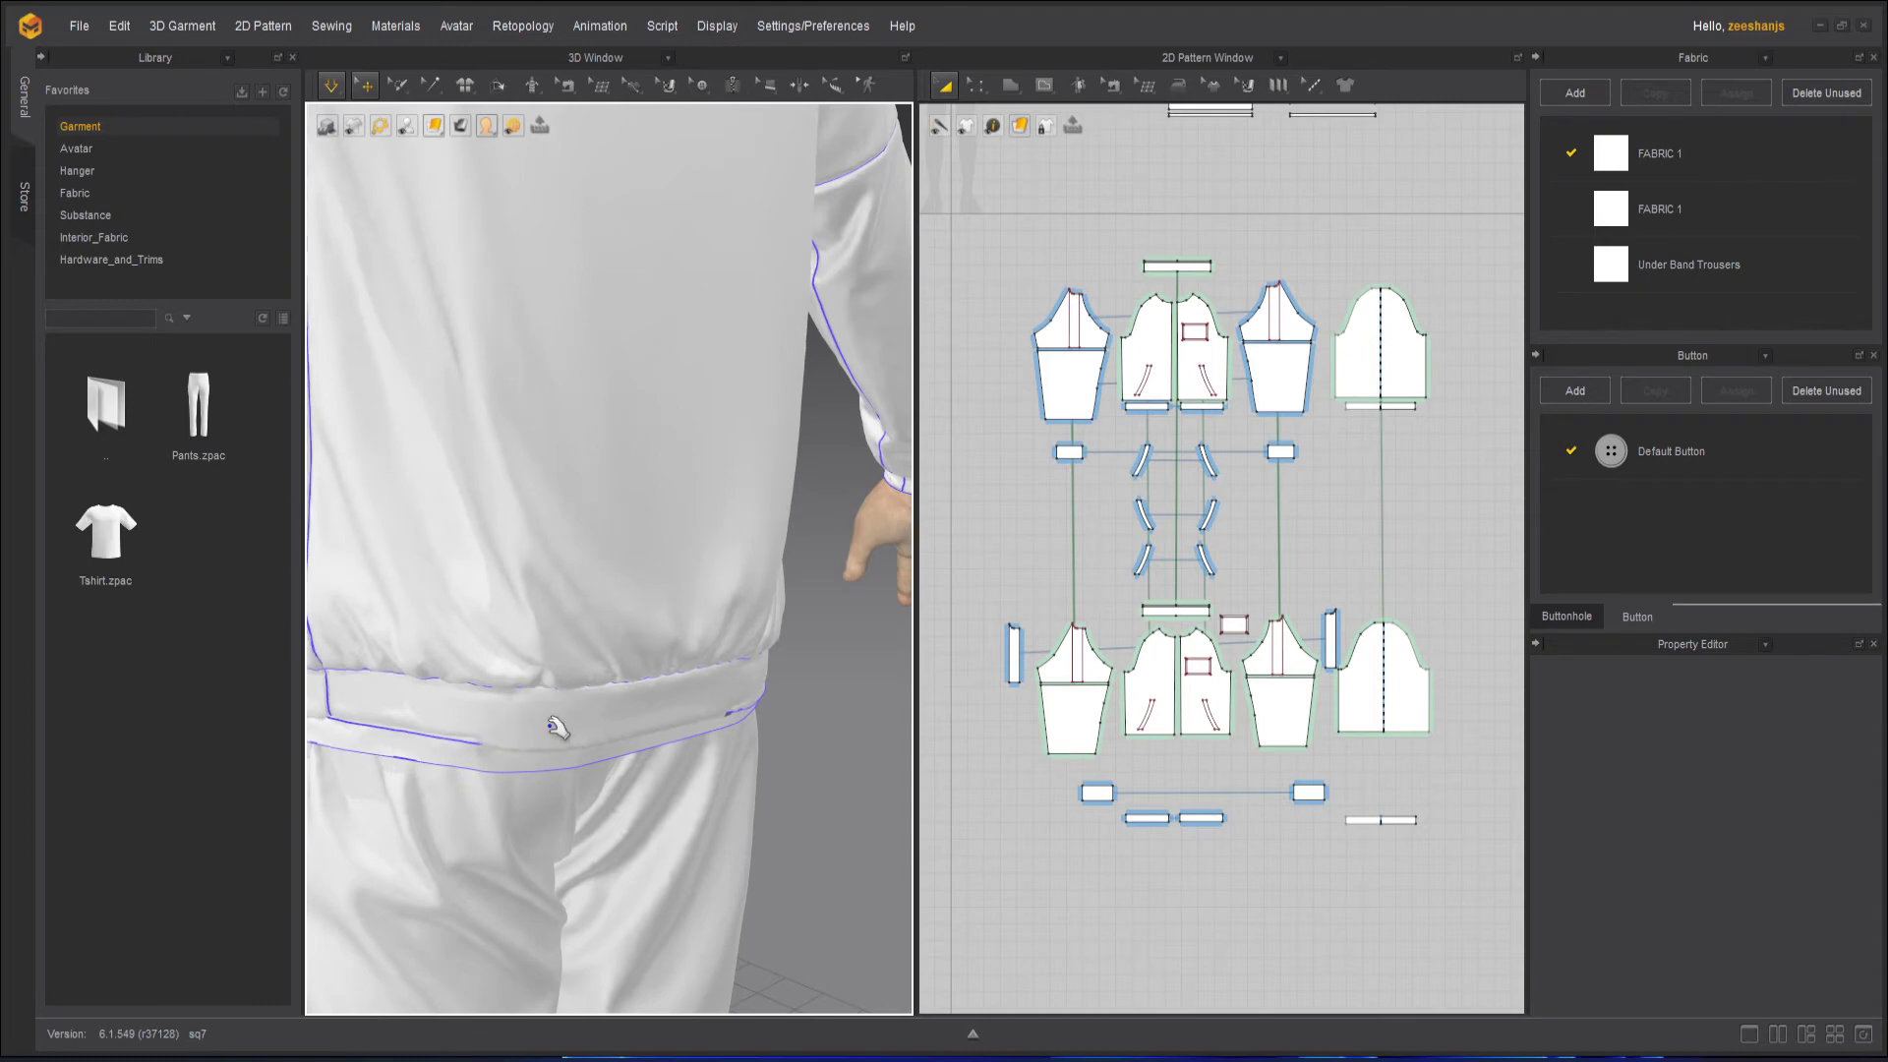
pyautogui.press('space')
pyautogui.moveTo(657, 726); pyautogui.dragTo(675, 684, button='right')
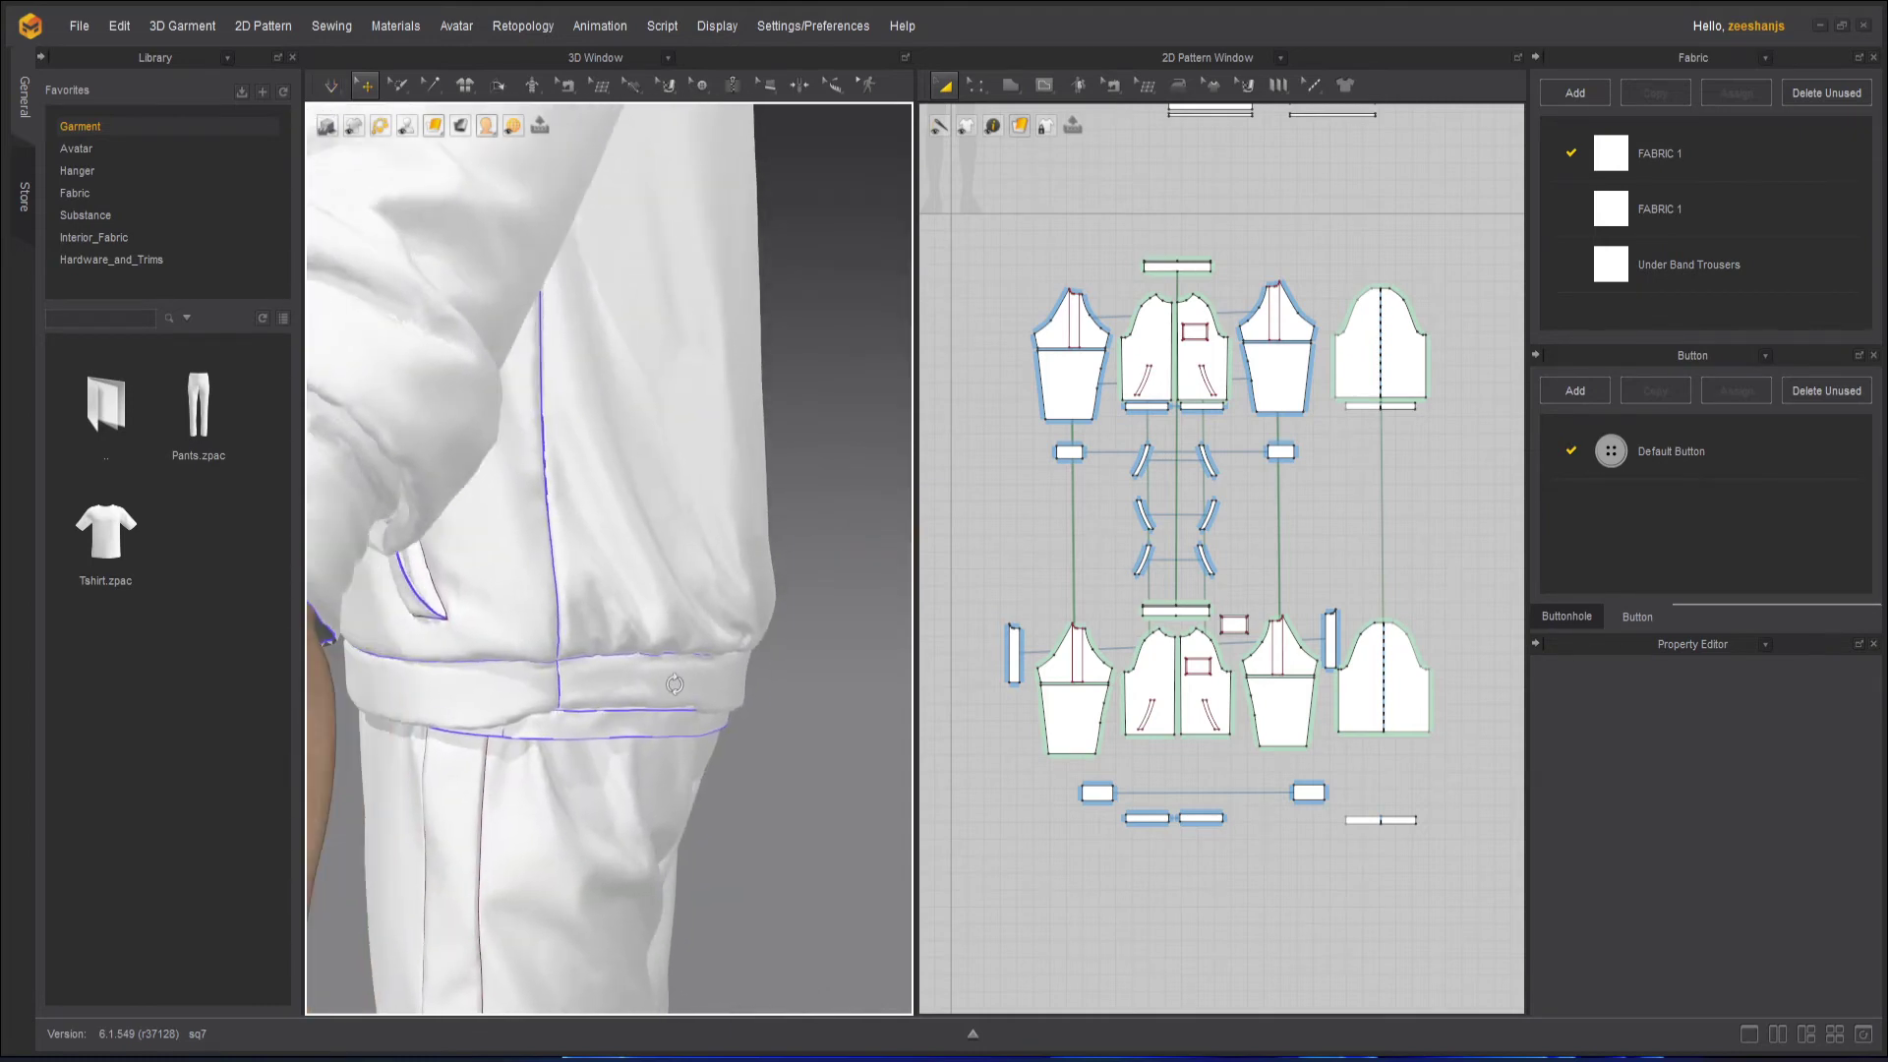
# Adjust the jacket's back hem band near the side of the hip while simulating.
pyautogui.press('space')
pyautogui.scroll(-2, 647, 692)
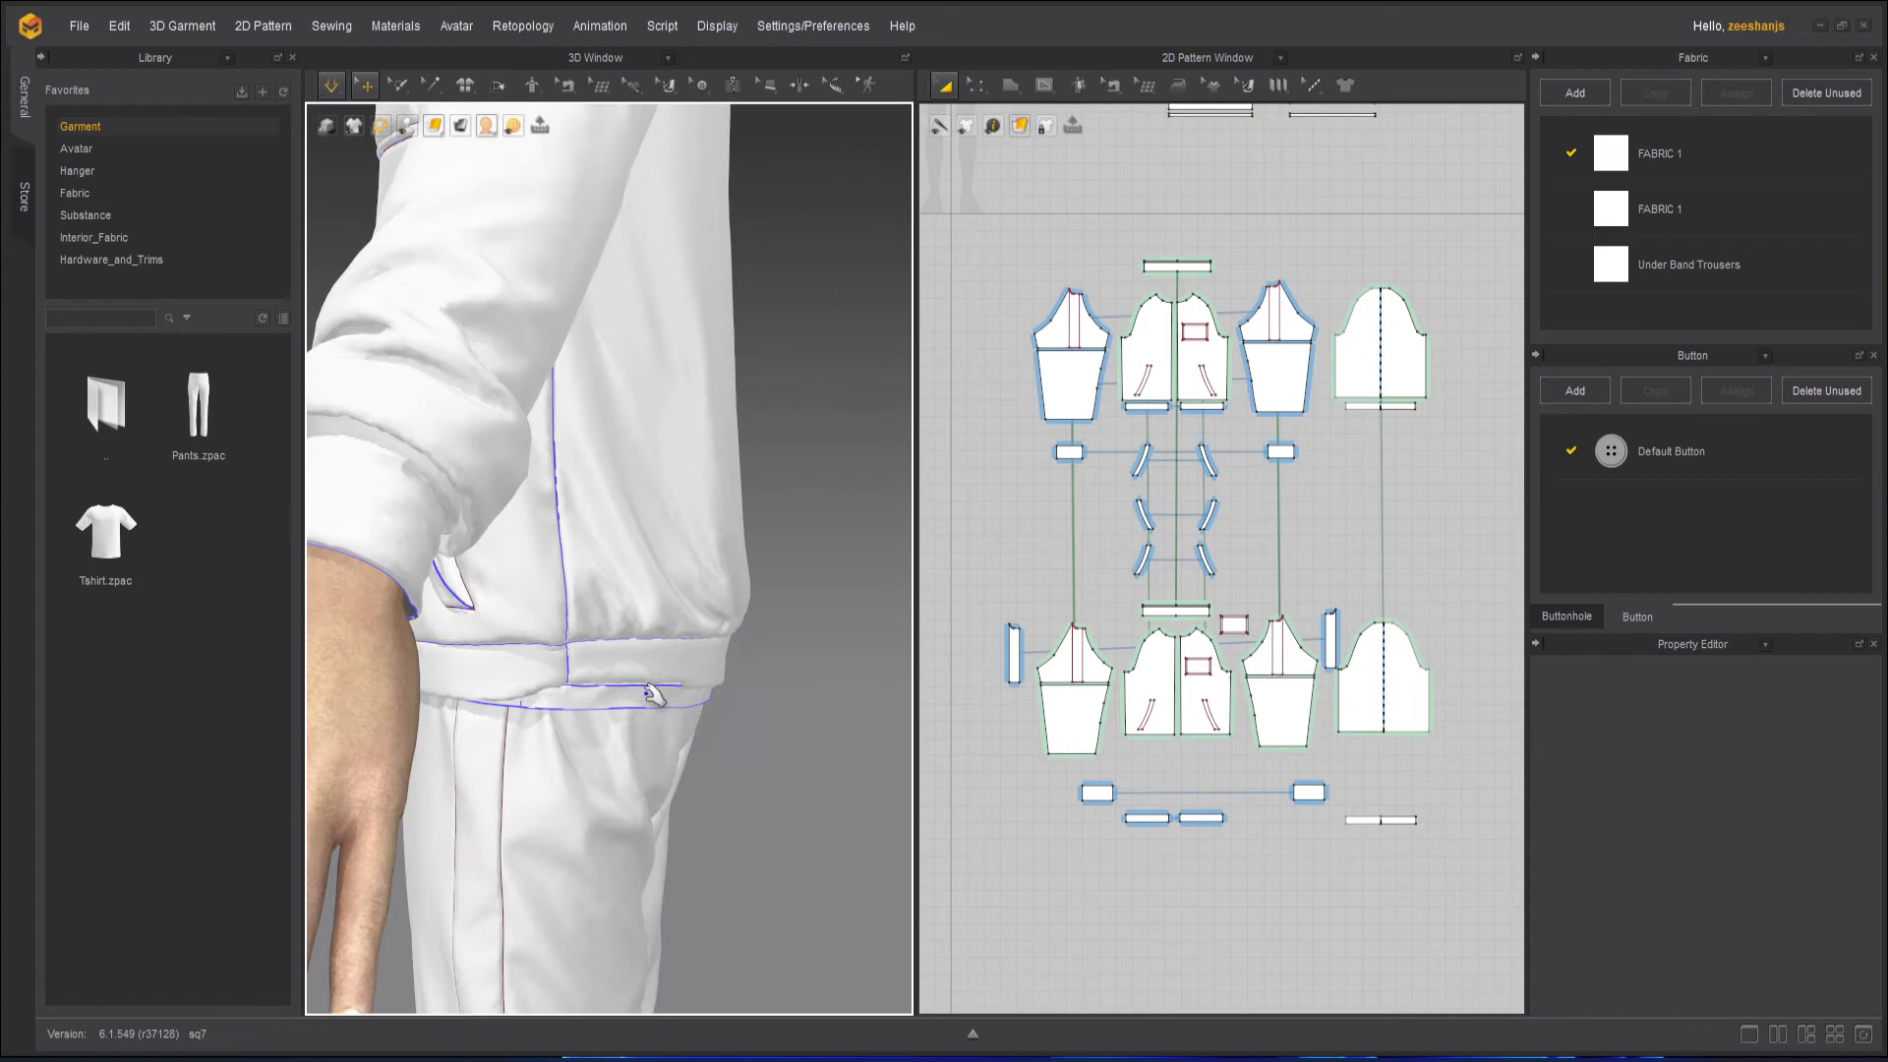
pyautogui.click(651, 677)
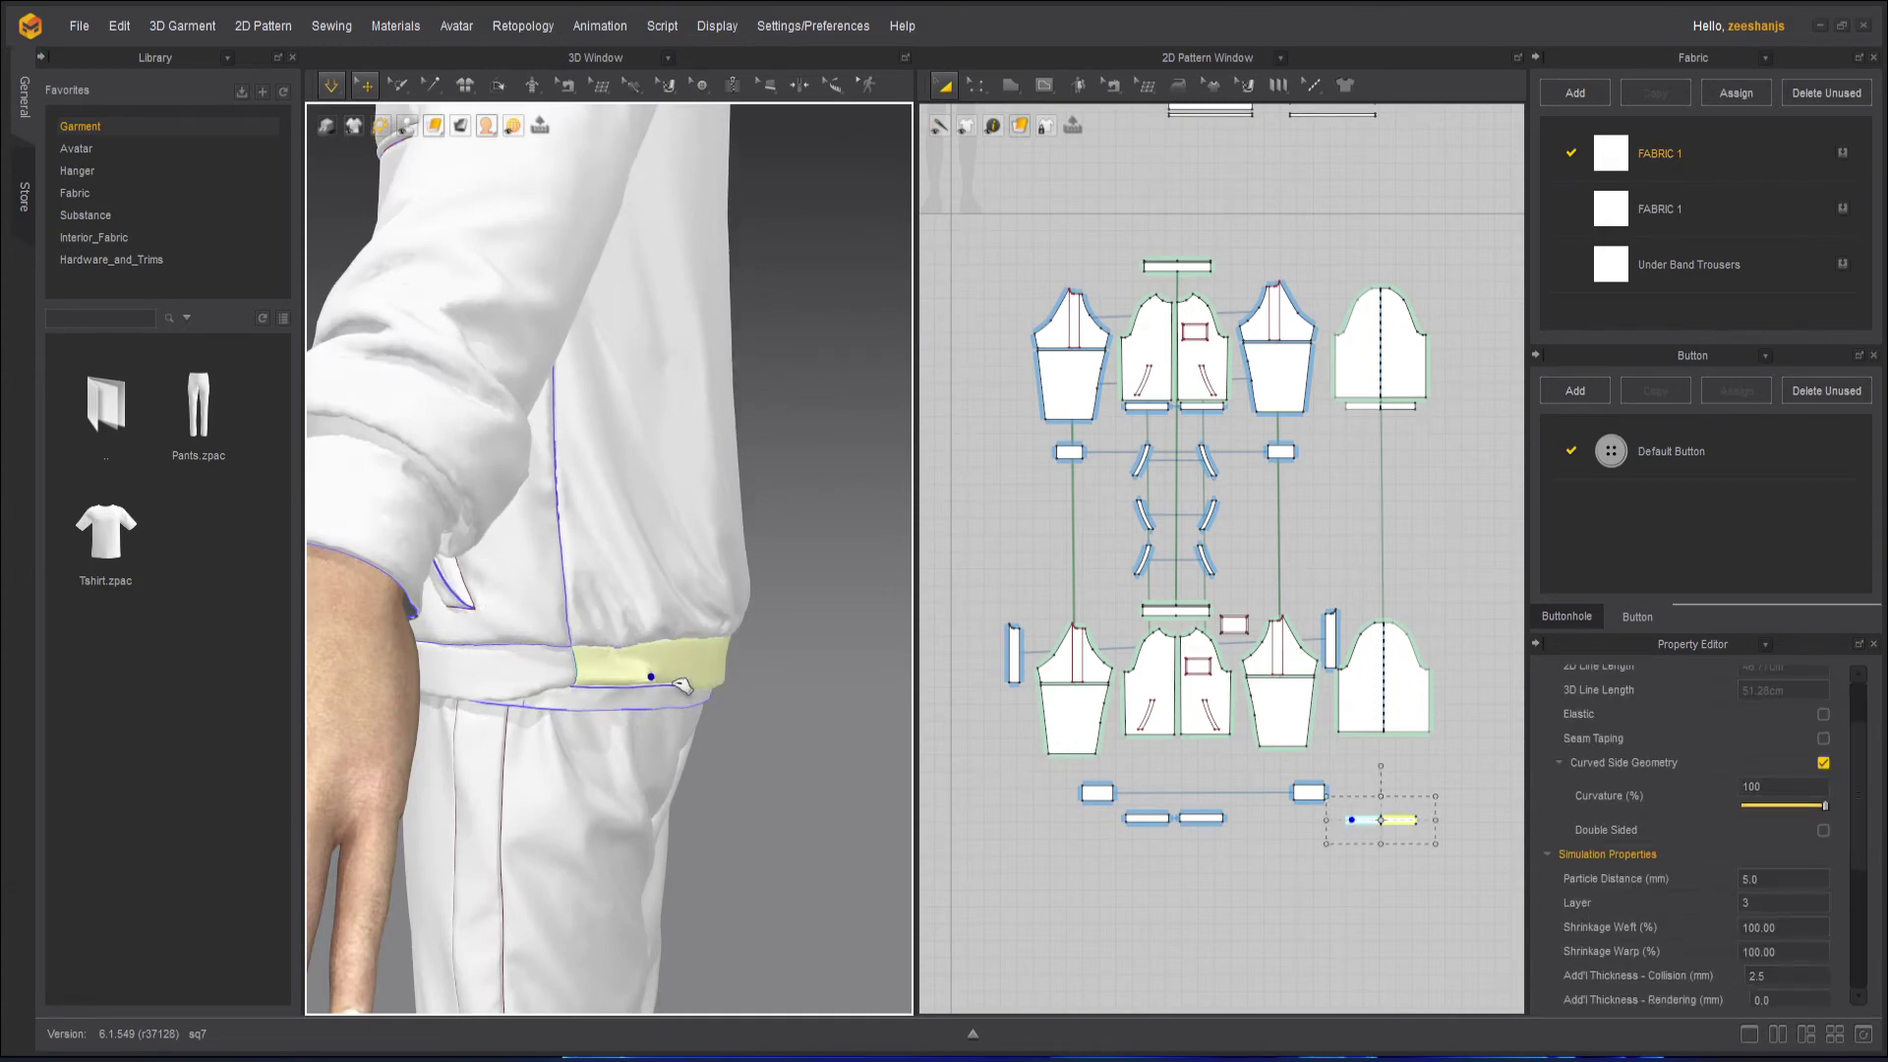
pyautogui.click(758, 696)
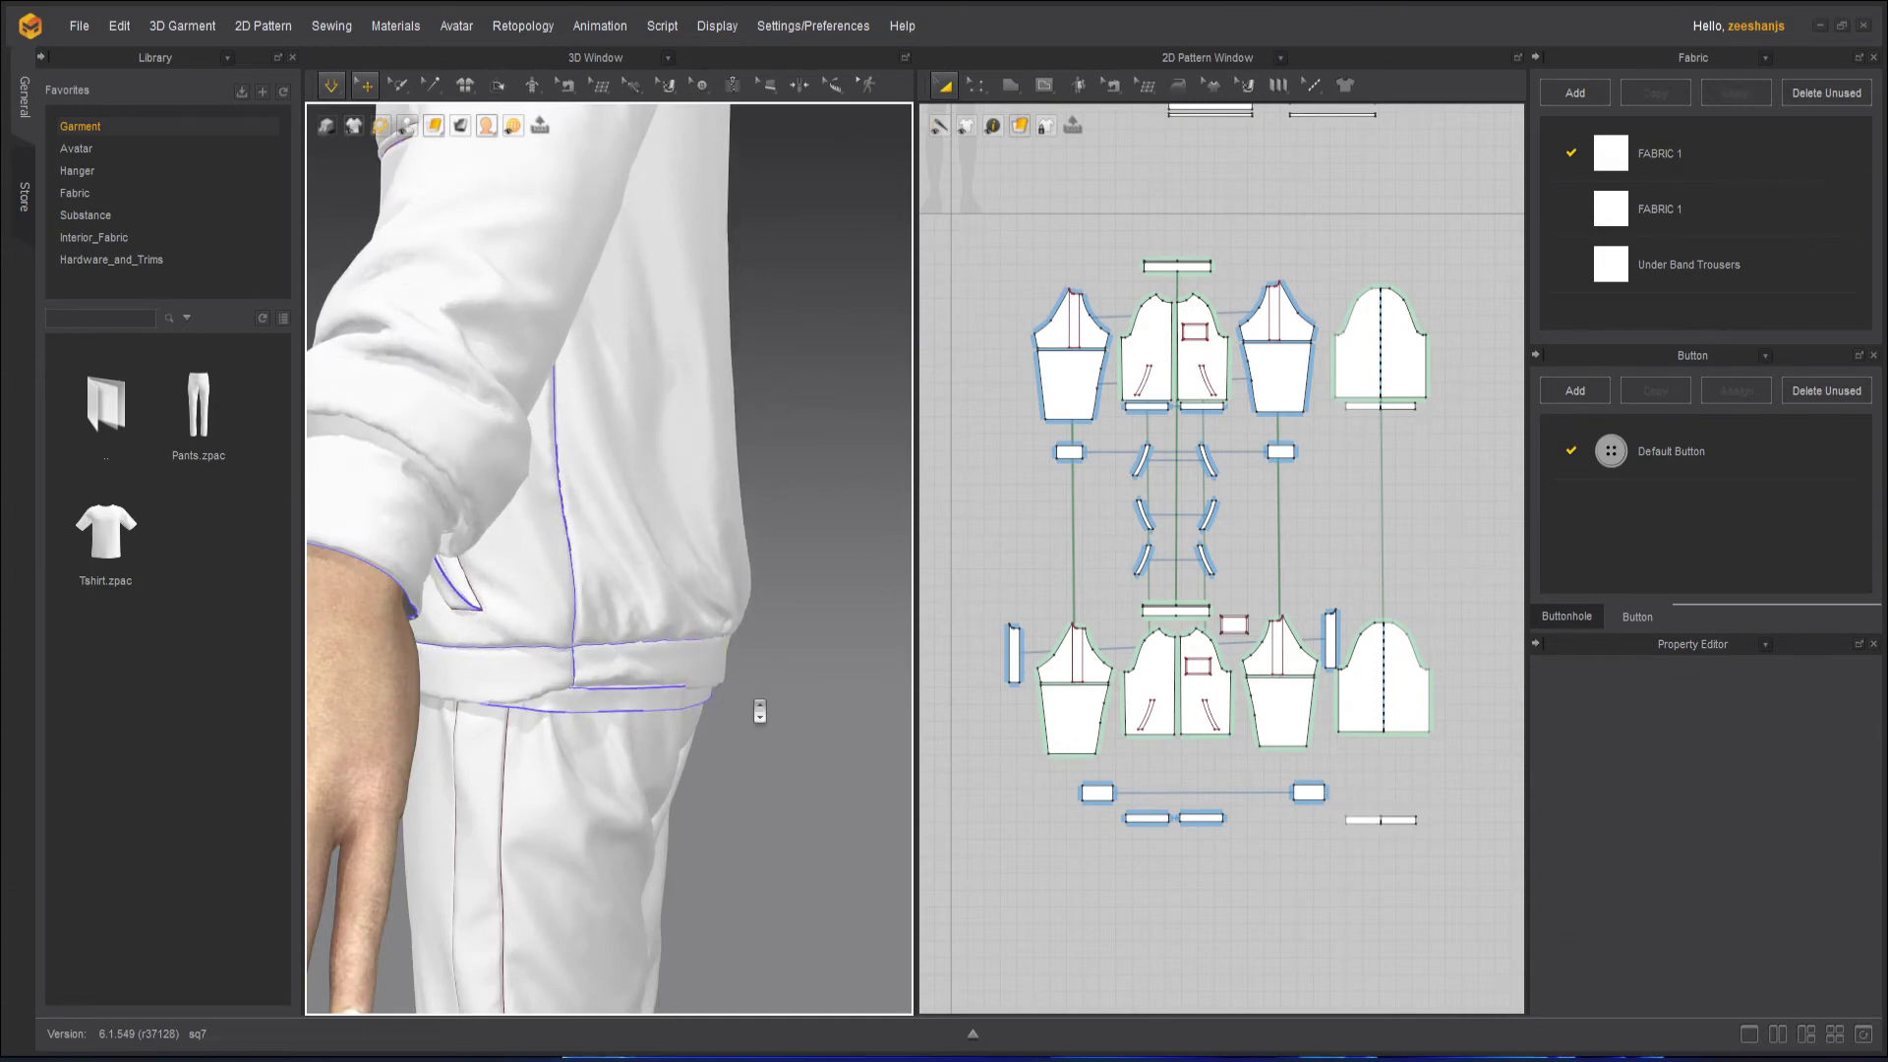
# Simulate the jacket further, check its front drape and stop the simulation.
pyautogui.scroll(-4, 760, 706)
pyautogui.scroll(-4, 712, 677)
pyautogui.moveTo(713, 677); pyautogui.dragTo(945, 689, button='right')
pyautogui.press('space')
pyautogui.press('space')
pyautogui.scroll(5, 518, 549)
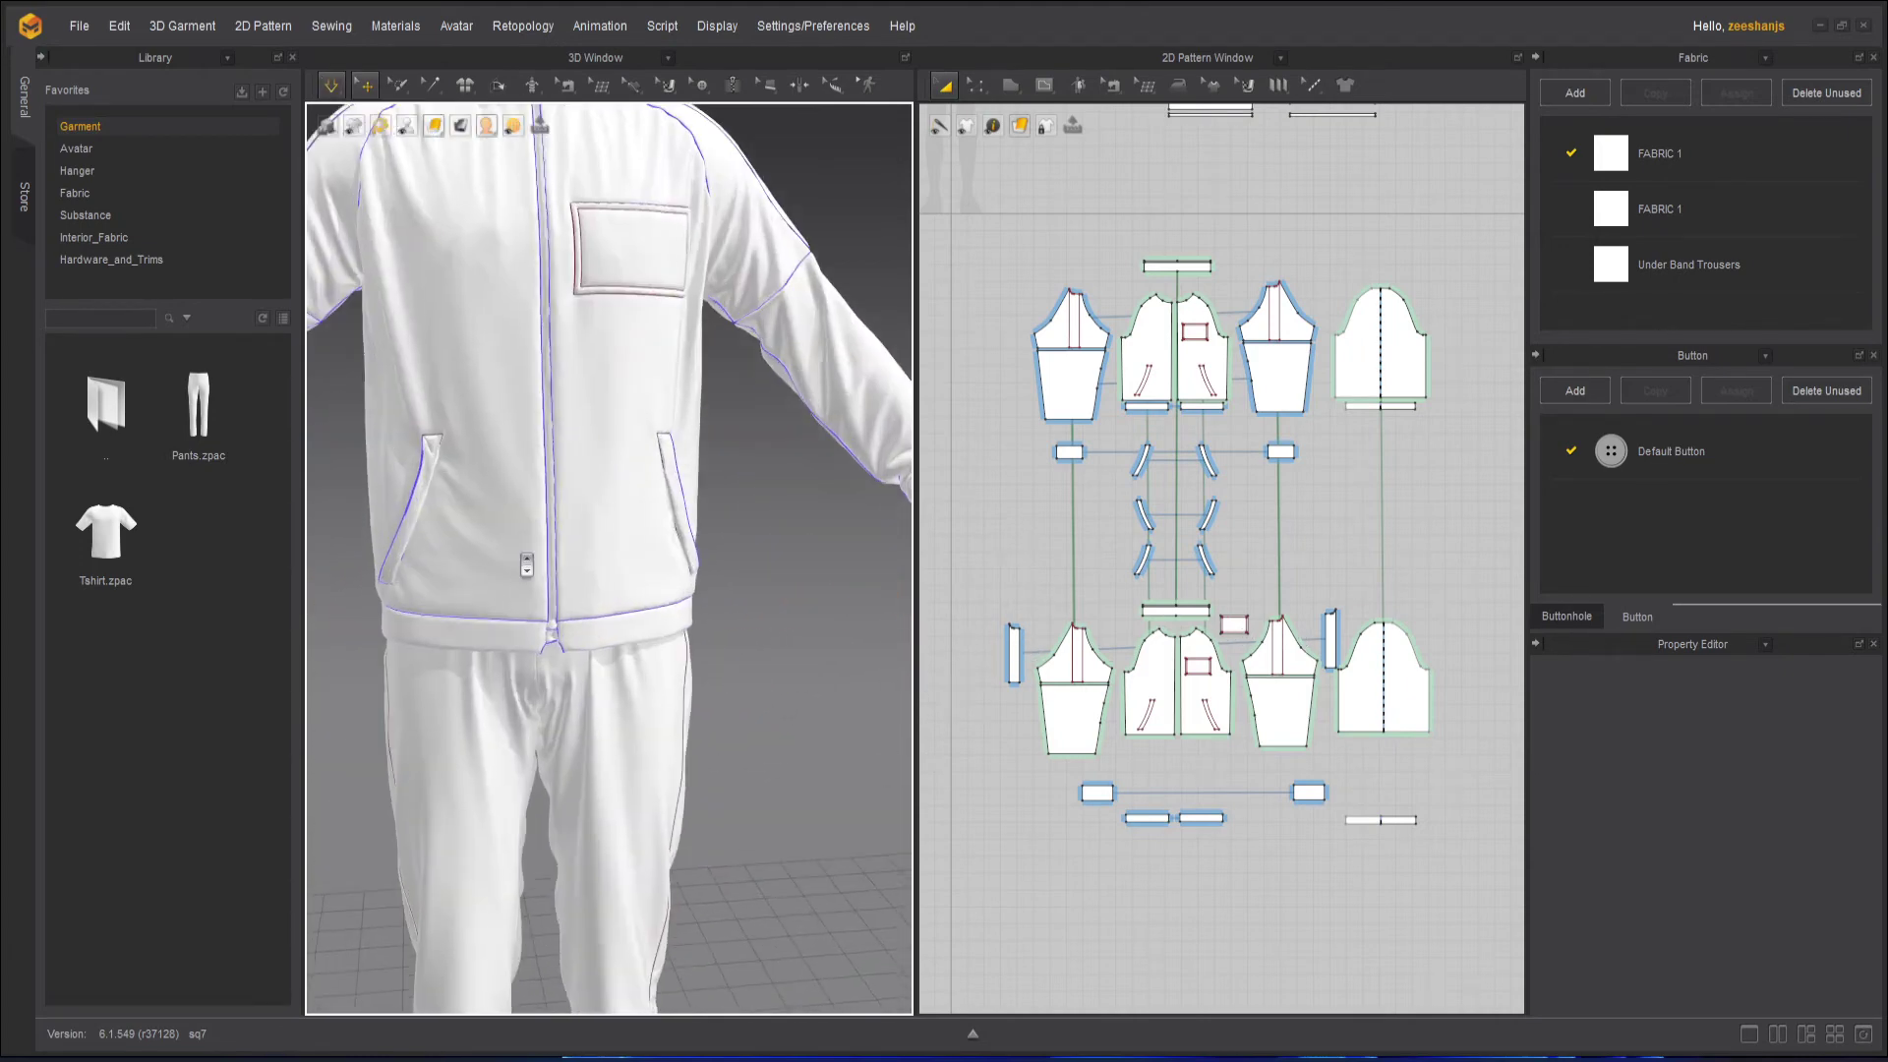
pyautogui.click(334, 86)
pyautogui.click(335, 87)
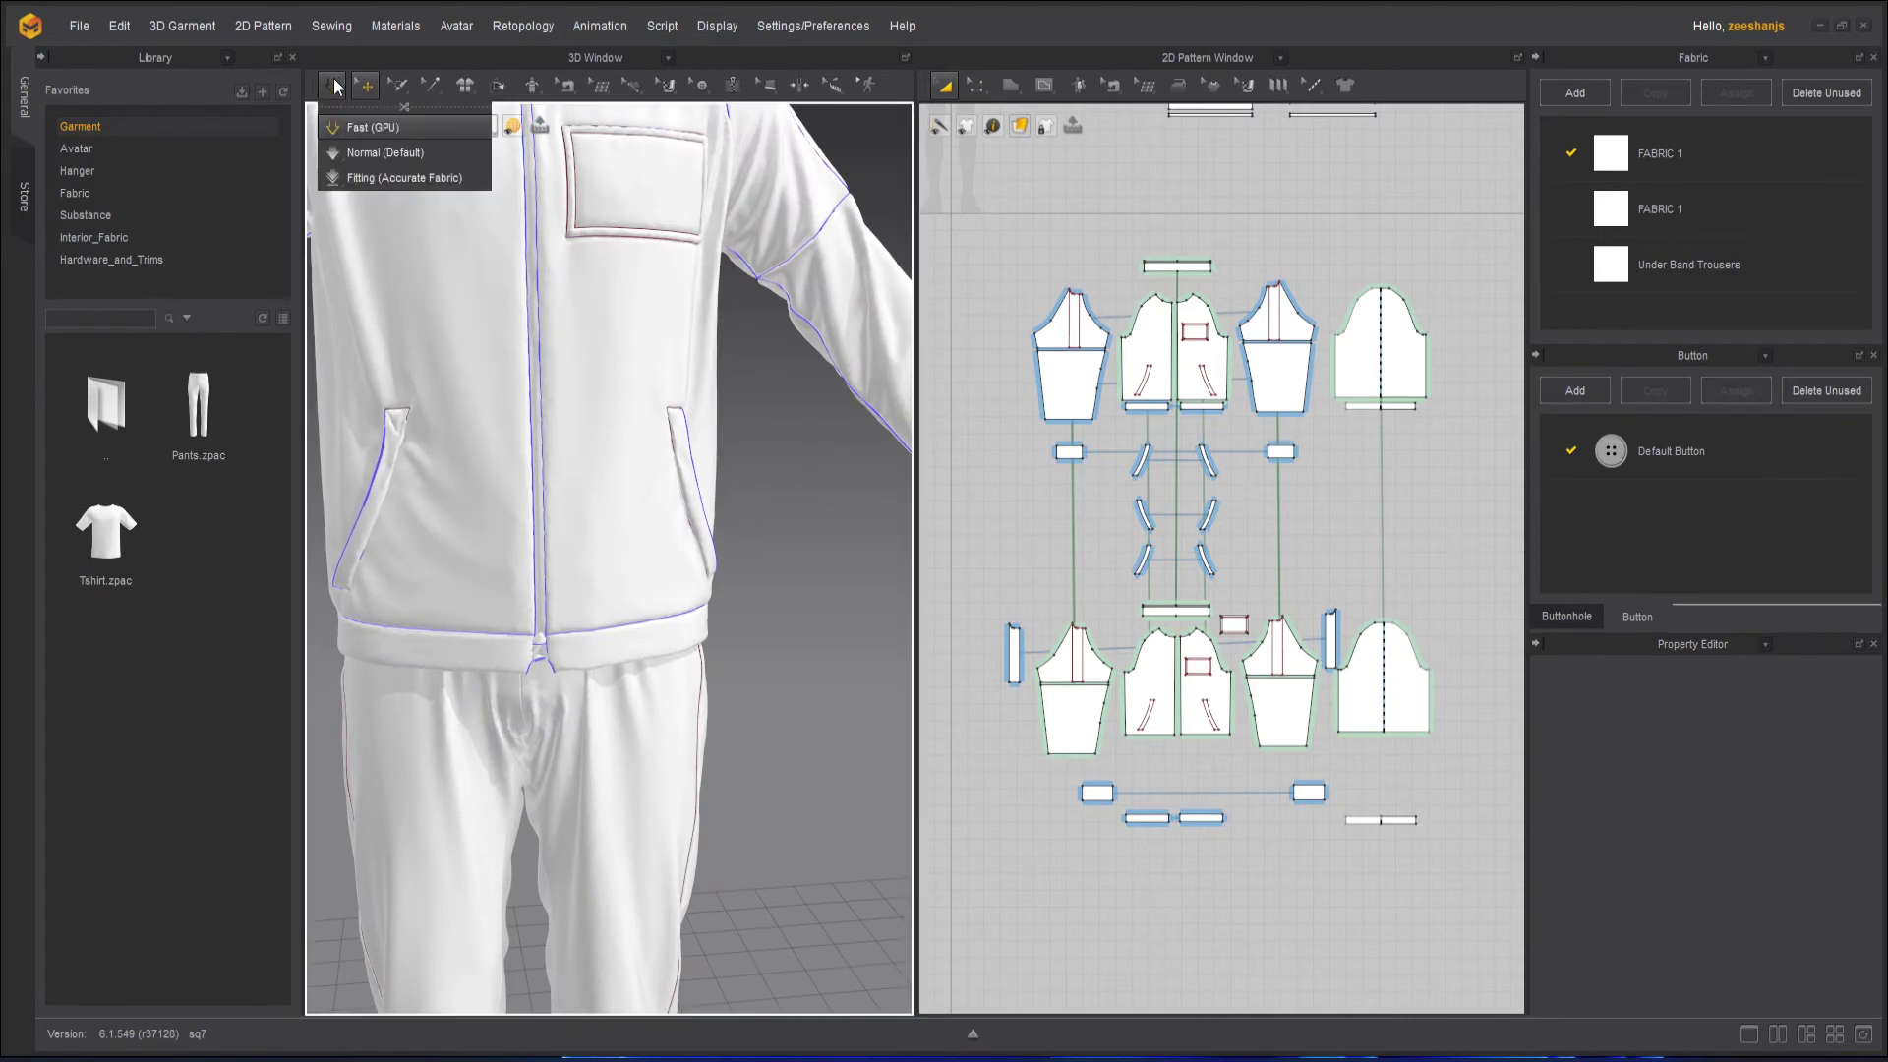
# Select the jacket's back hem band and apply Superimpose (Side) to it.
pyautogui.moveTo(600, 629); pyautogui.dragTo(907, 653, button='right')
pyautogui.click(649, 660)
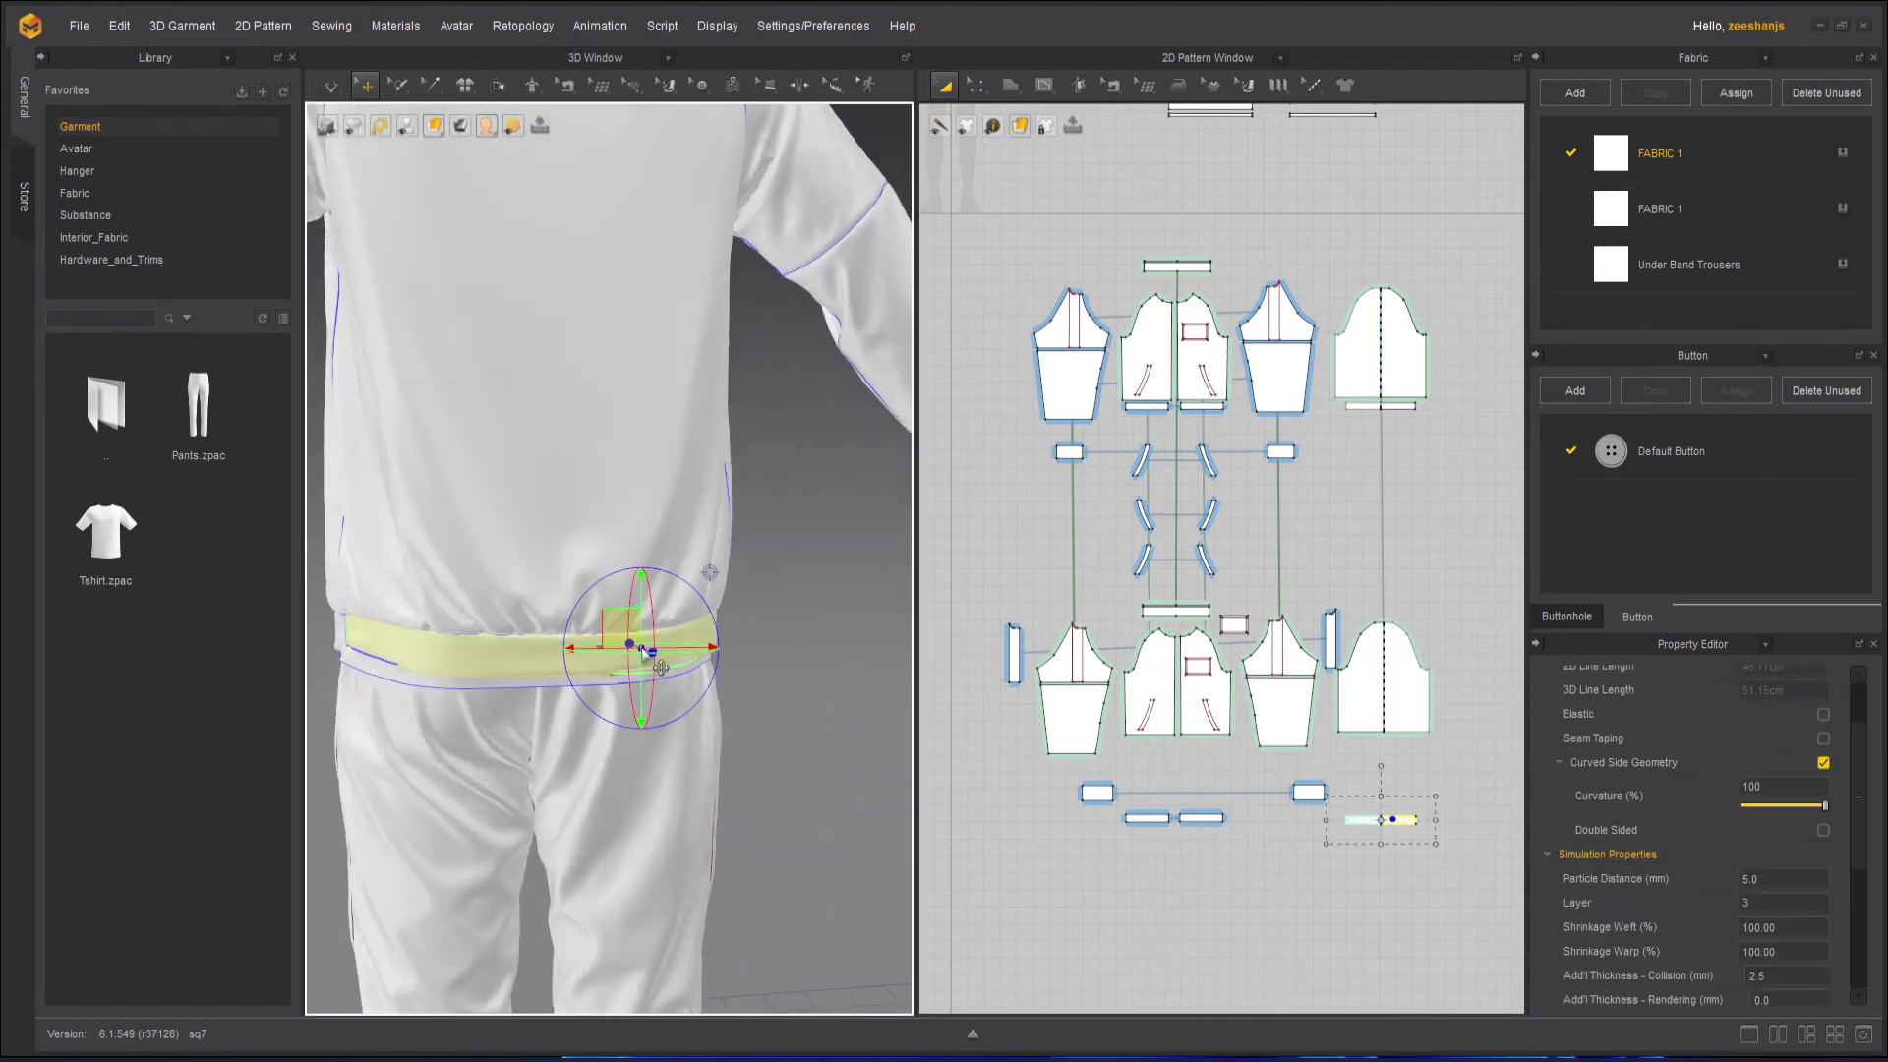
pyautogui.moveTo(438, 649); pyautogui.dragTo(528, 685, button='right')
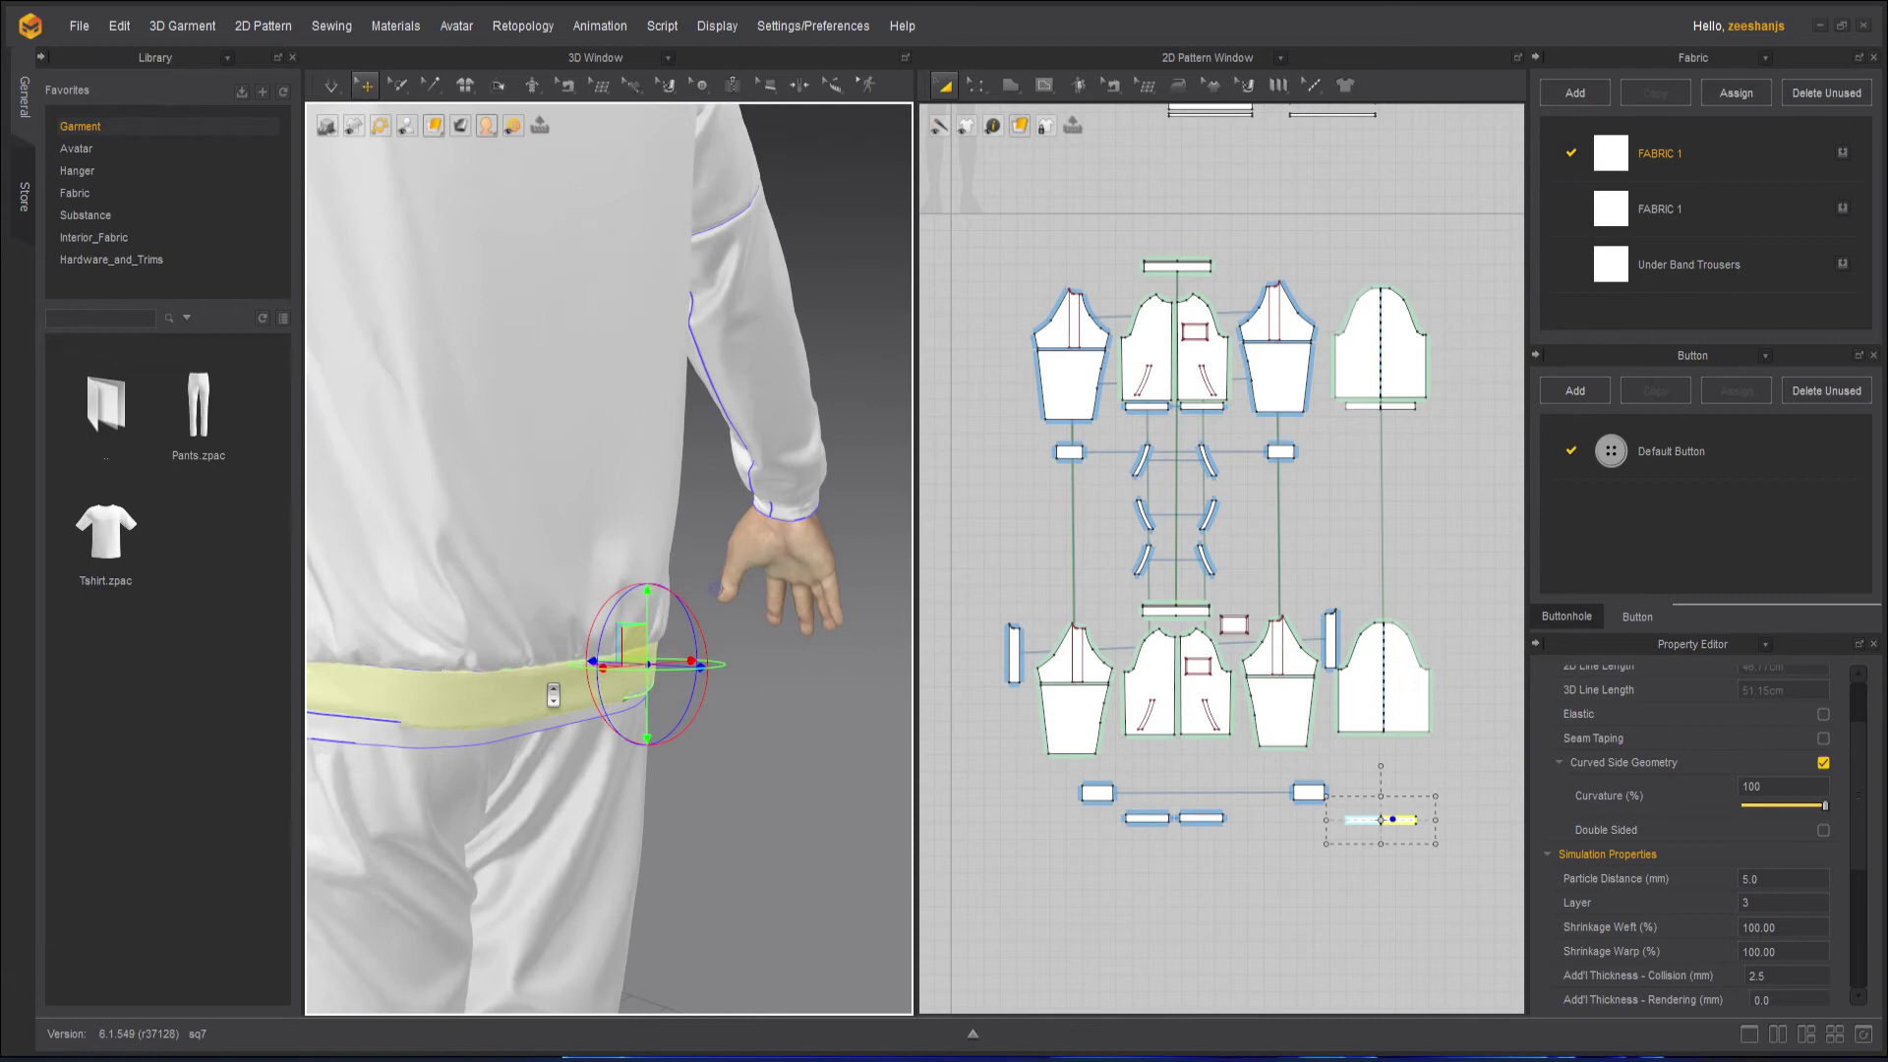
pyautogui.moveTo(528, 685); pyautogui.dragTo(639, 644, button='middle')
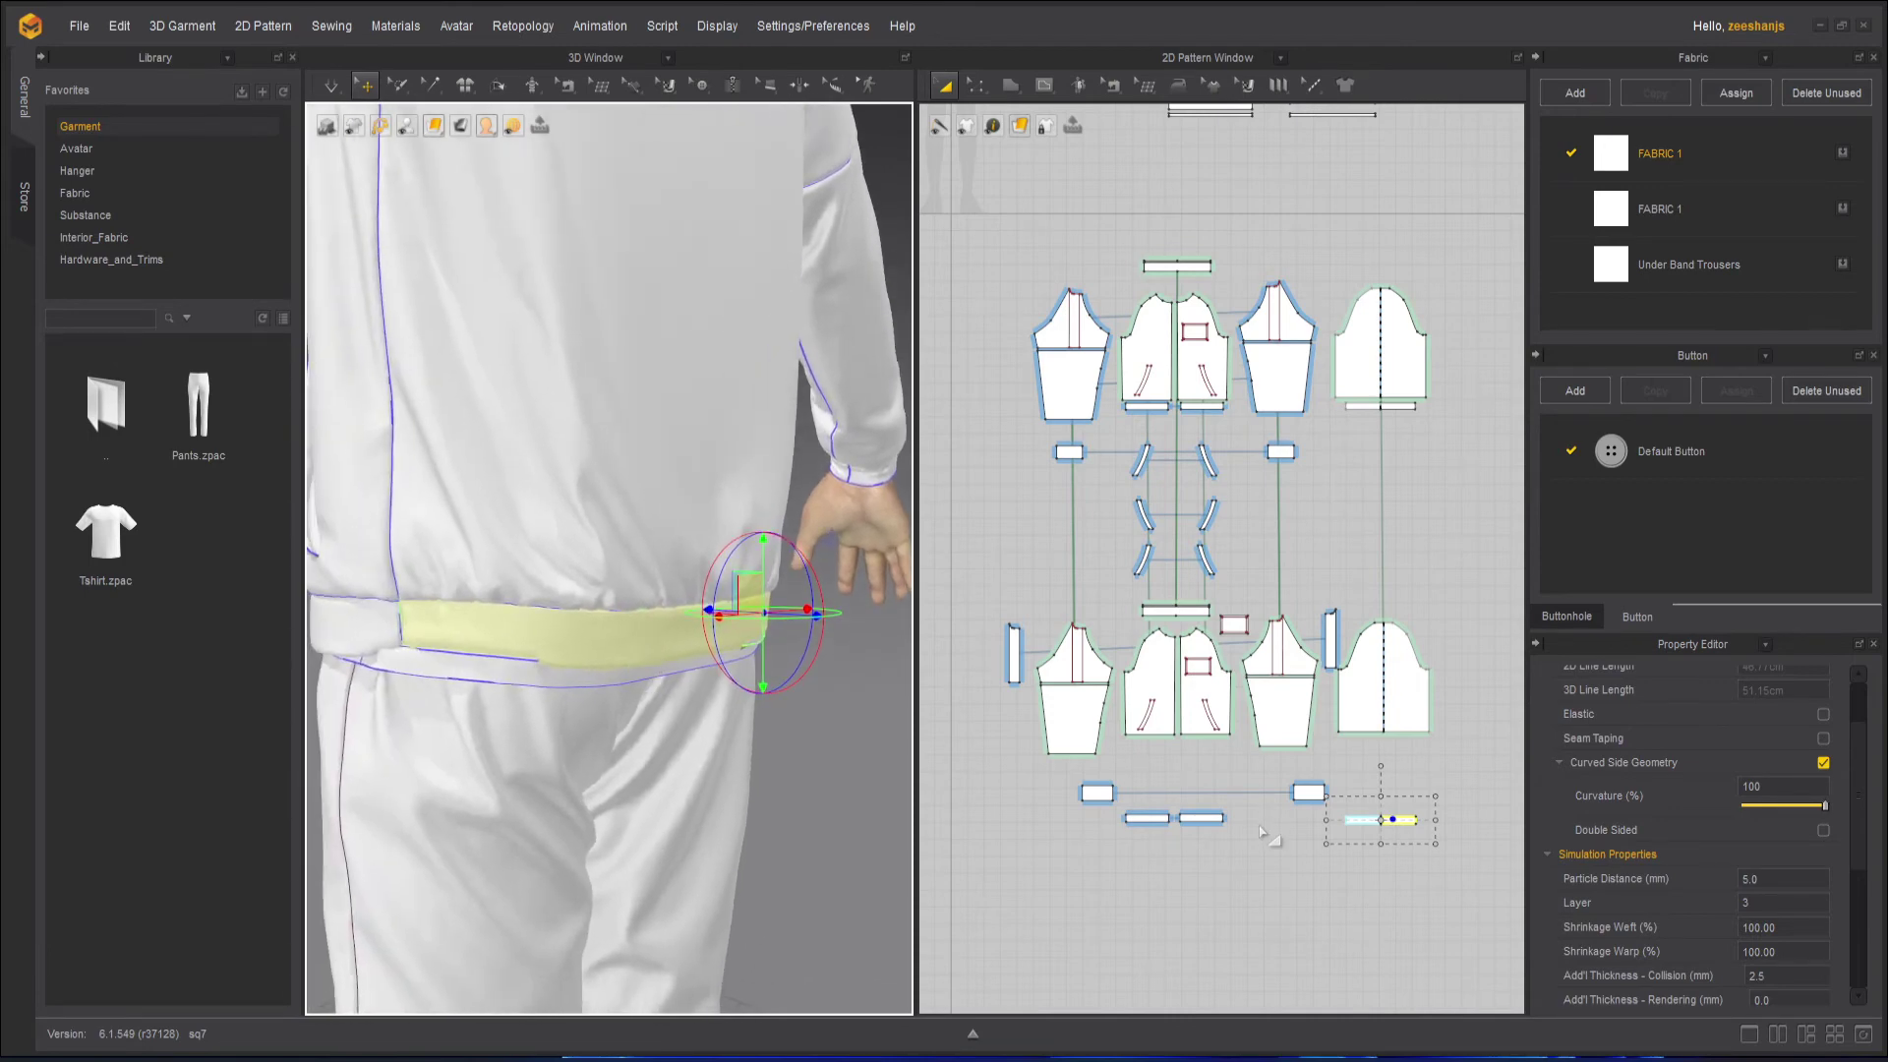
pyautogui.rightClick(635, 649)
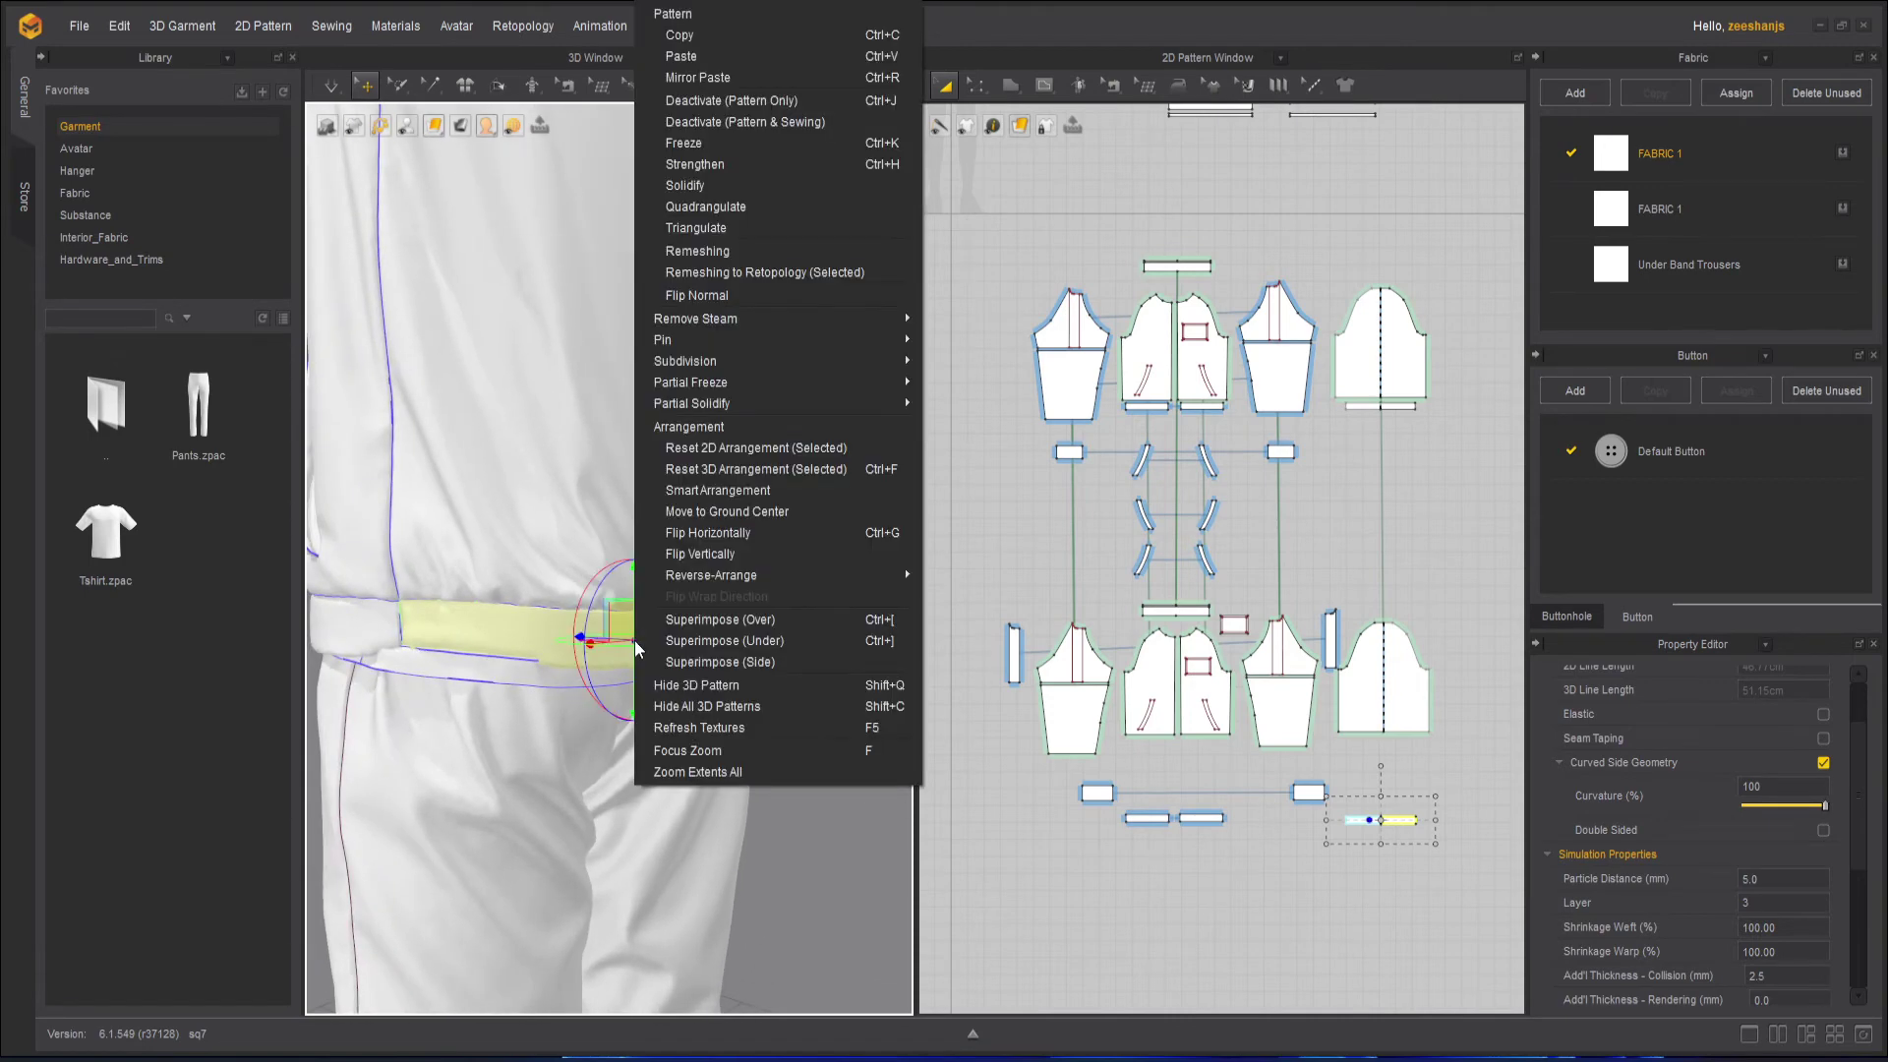
pyautogui.click(800, 660)
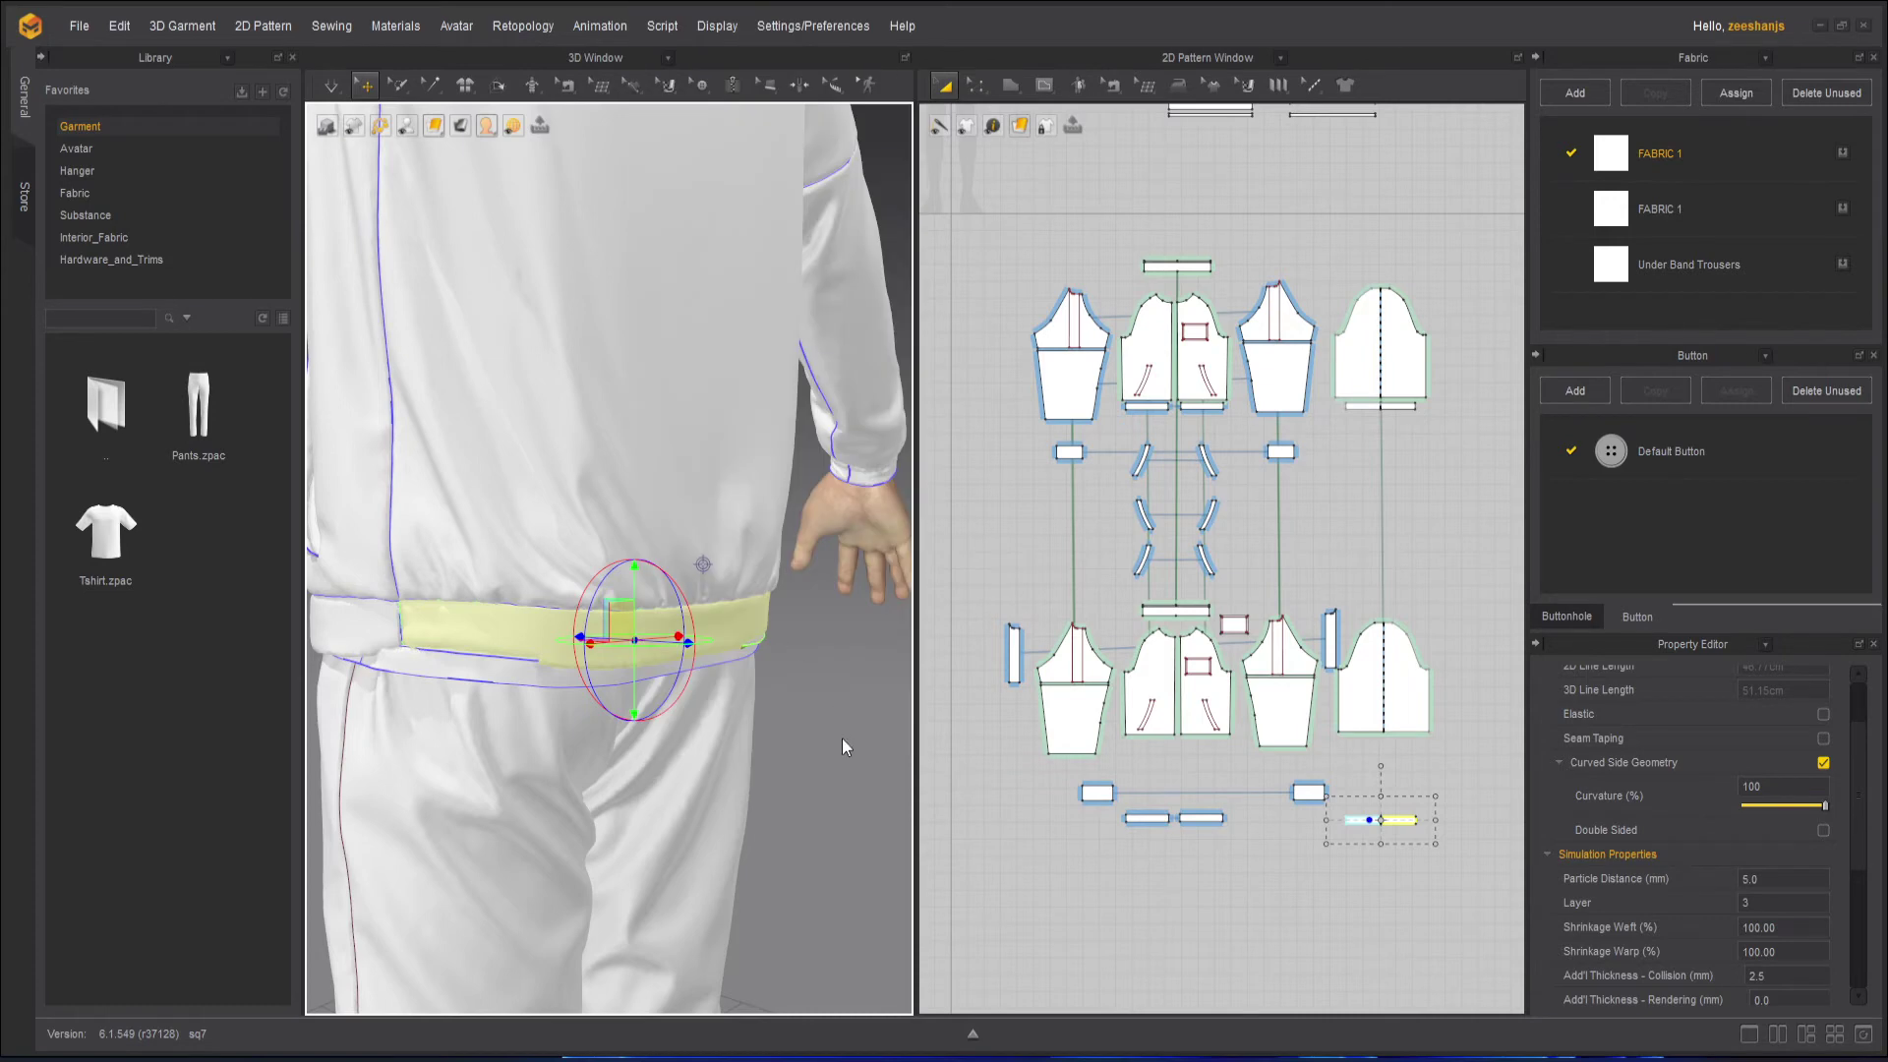
# Select the T-shirt's back hem band protruding below the jacket and locate it in the 2D pattern layout.
pyautogui.moveTo(836, 752); pyautogui.dragTo(437, 698, button='right')
pyautogui.click(507, 693)
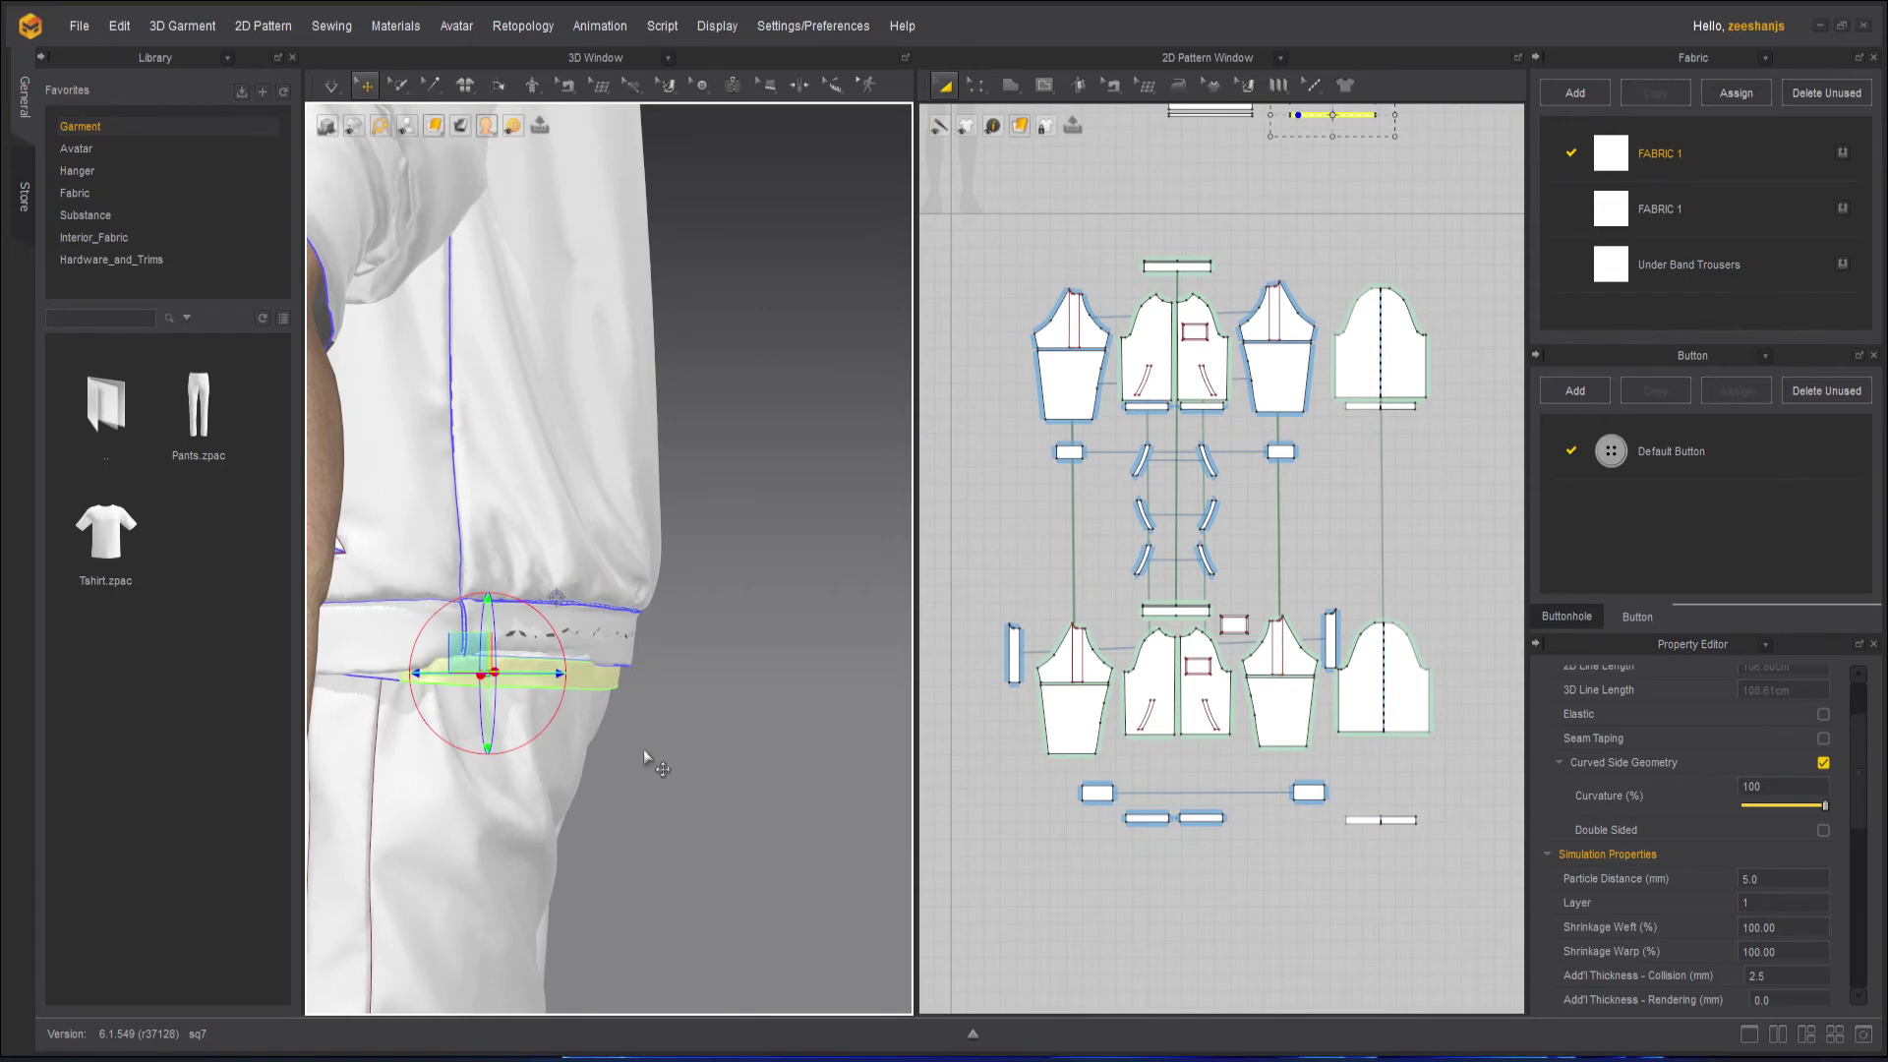
pyautogui.moveTo(1365, 238); pyautogui.dragTo(1352, 552, button='middle')
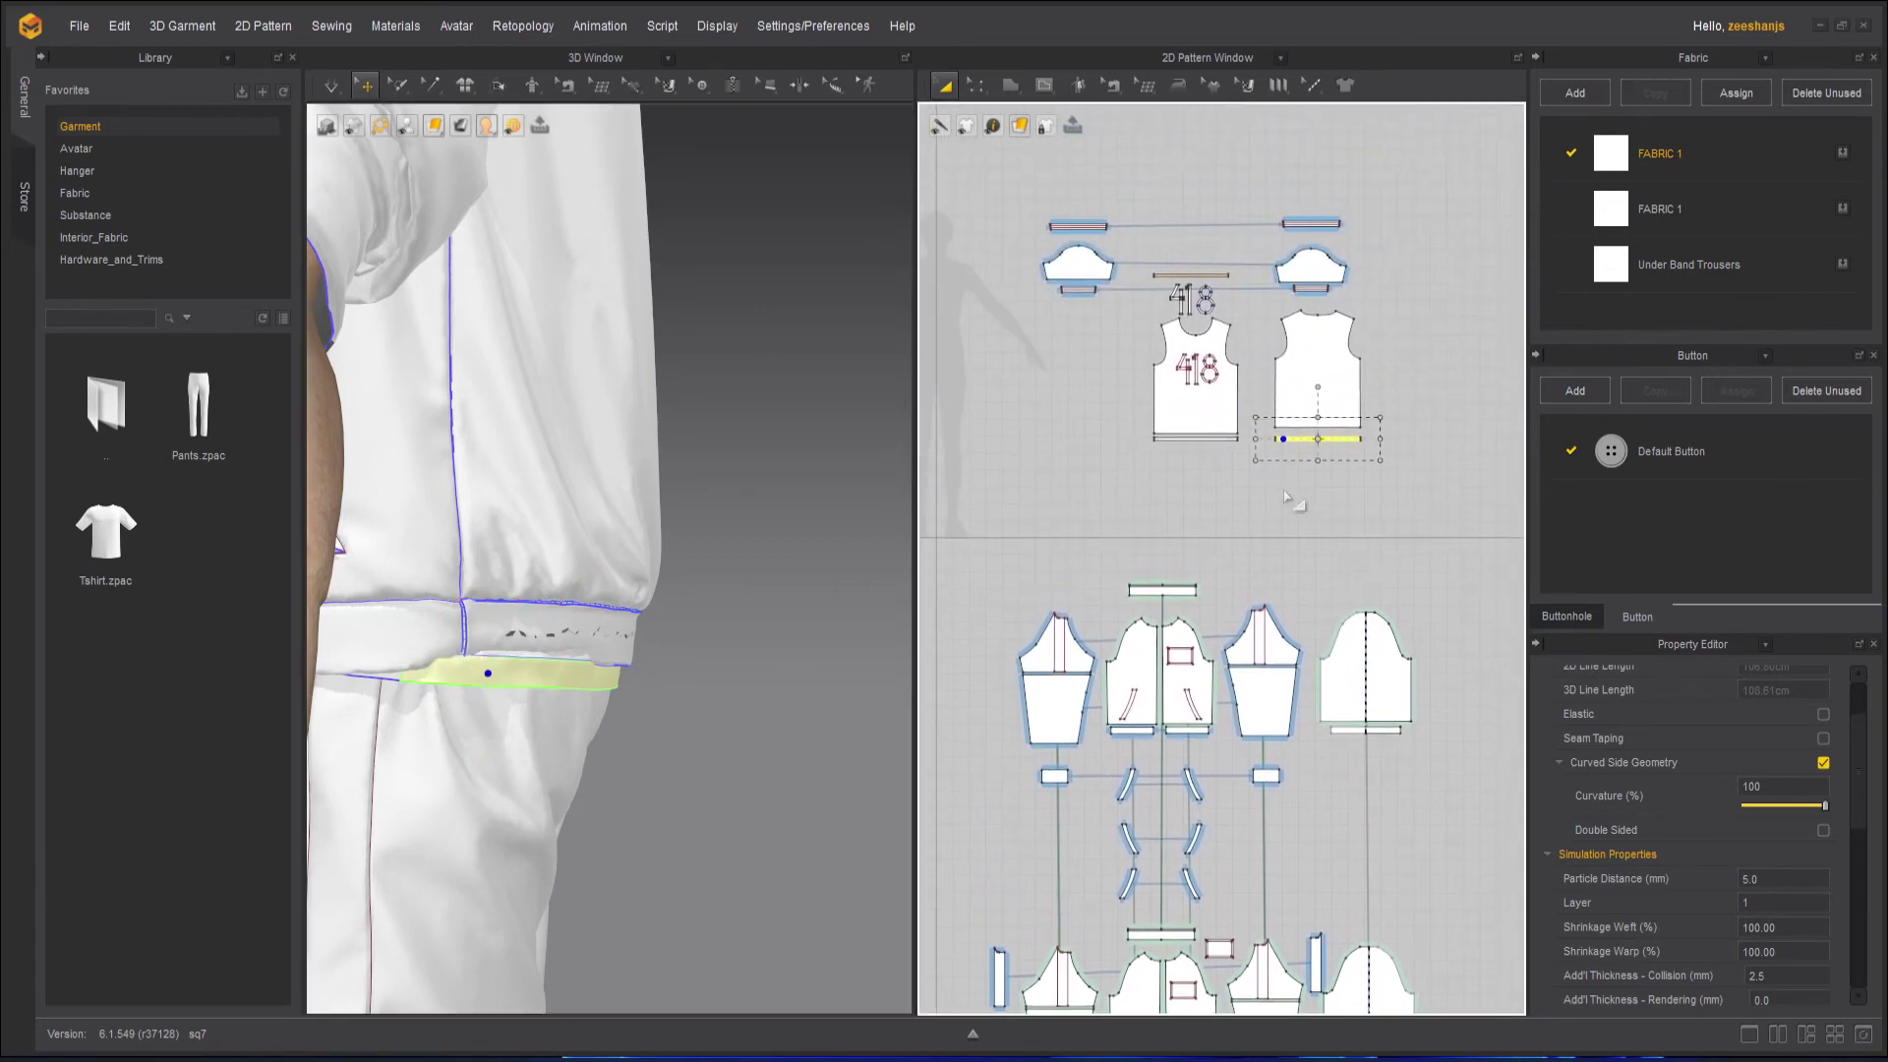
pyautogui.scroll(4, 1285, 499)
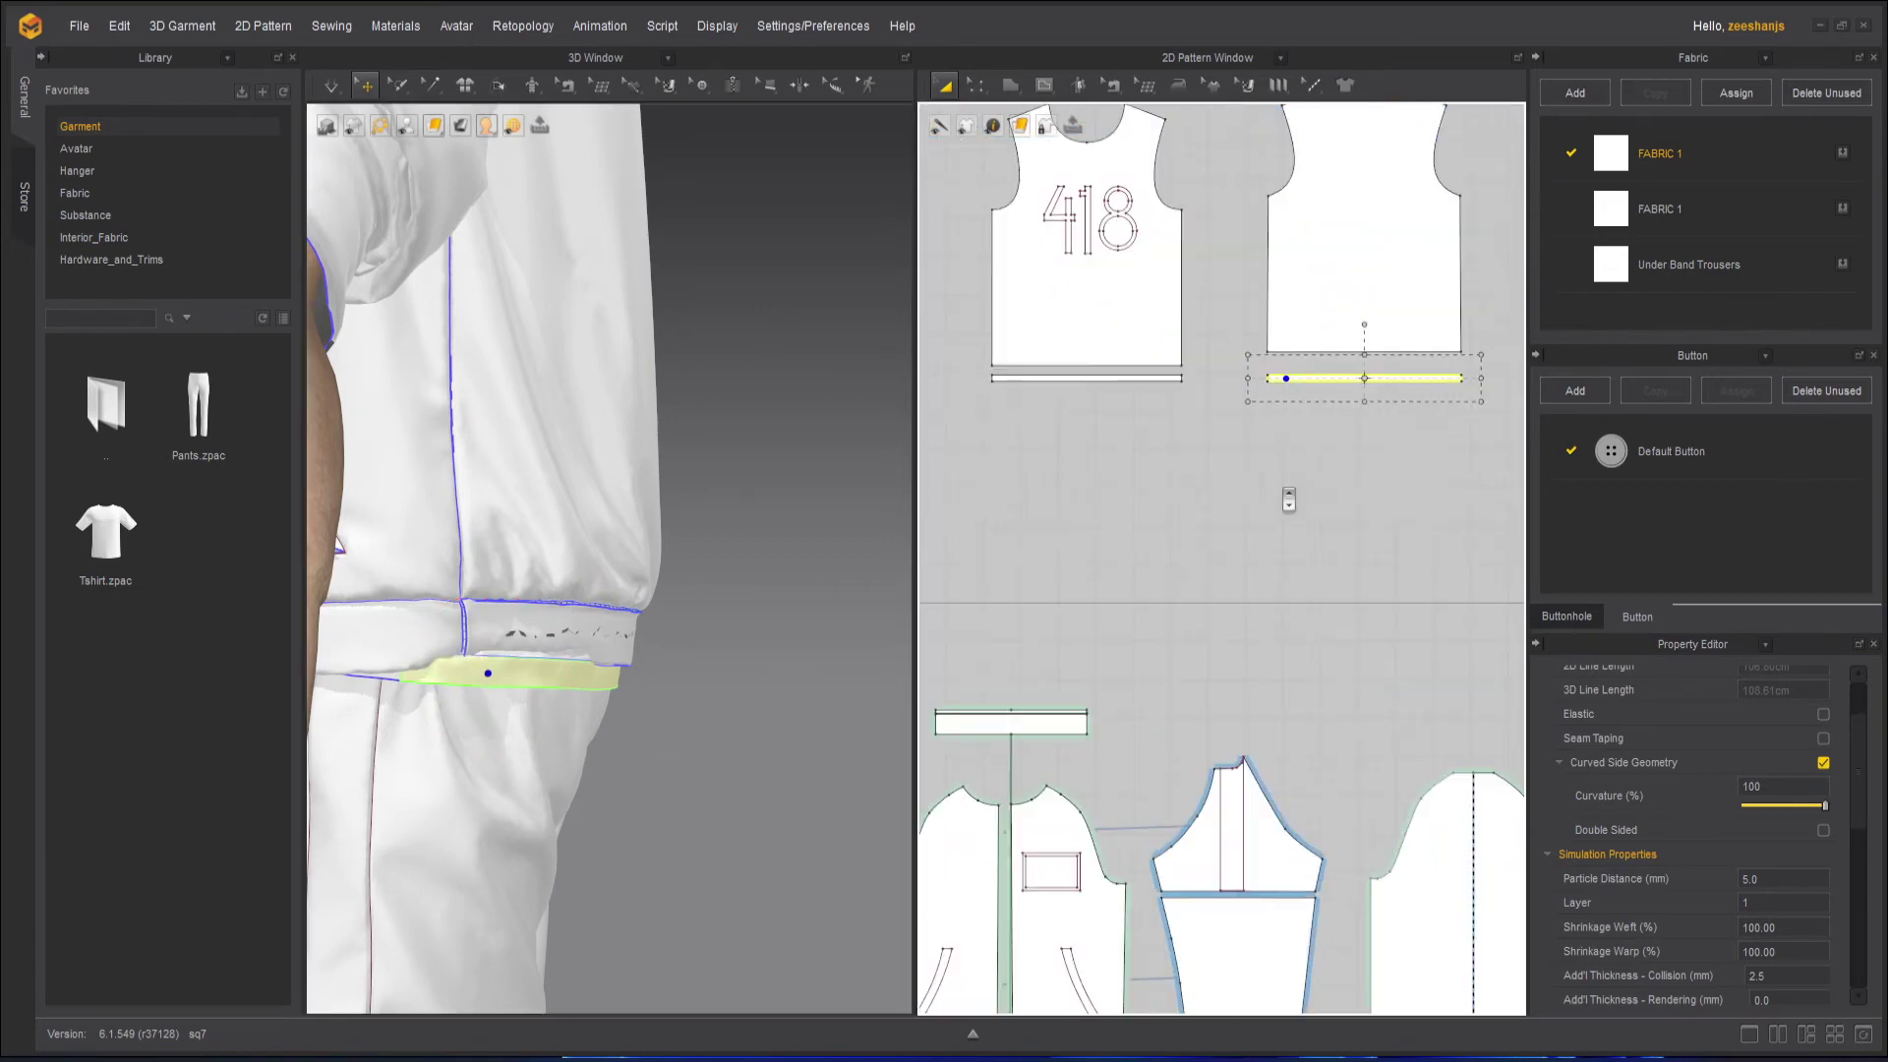
pyautogui.click(813, 634)
# Simulate the layered outfit, stop the simulation and check the jacket's drape from the front and back.
pyautogui.moveTo(812, 634); pyautogui.dragTo(961, 705, button='right')
pyautogui.moveTo(721, 557); pyautogui.dragTo(844, 755, button='middle')
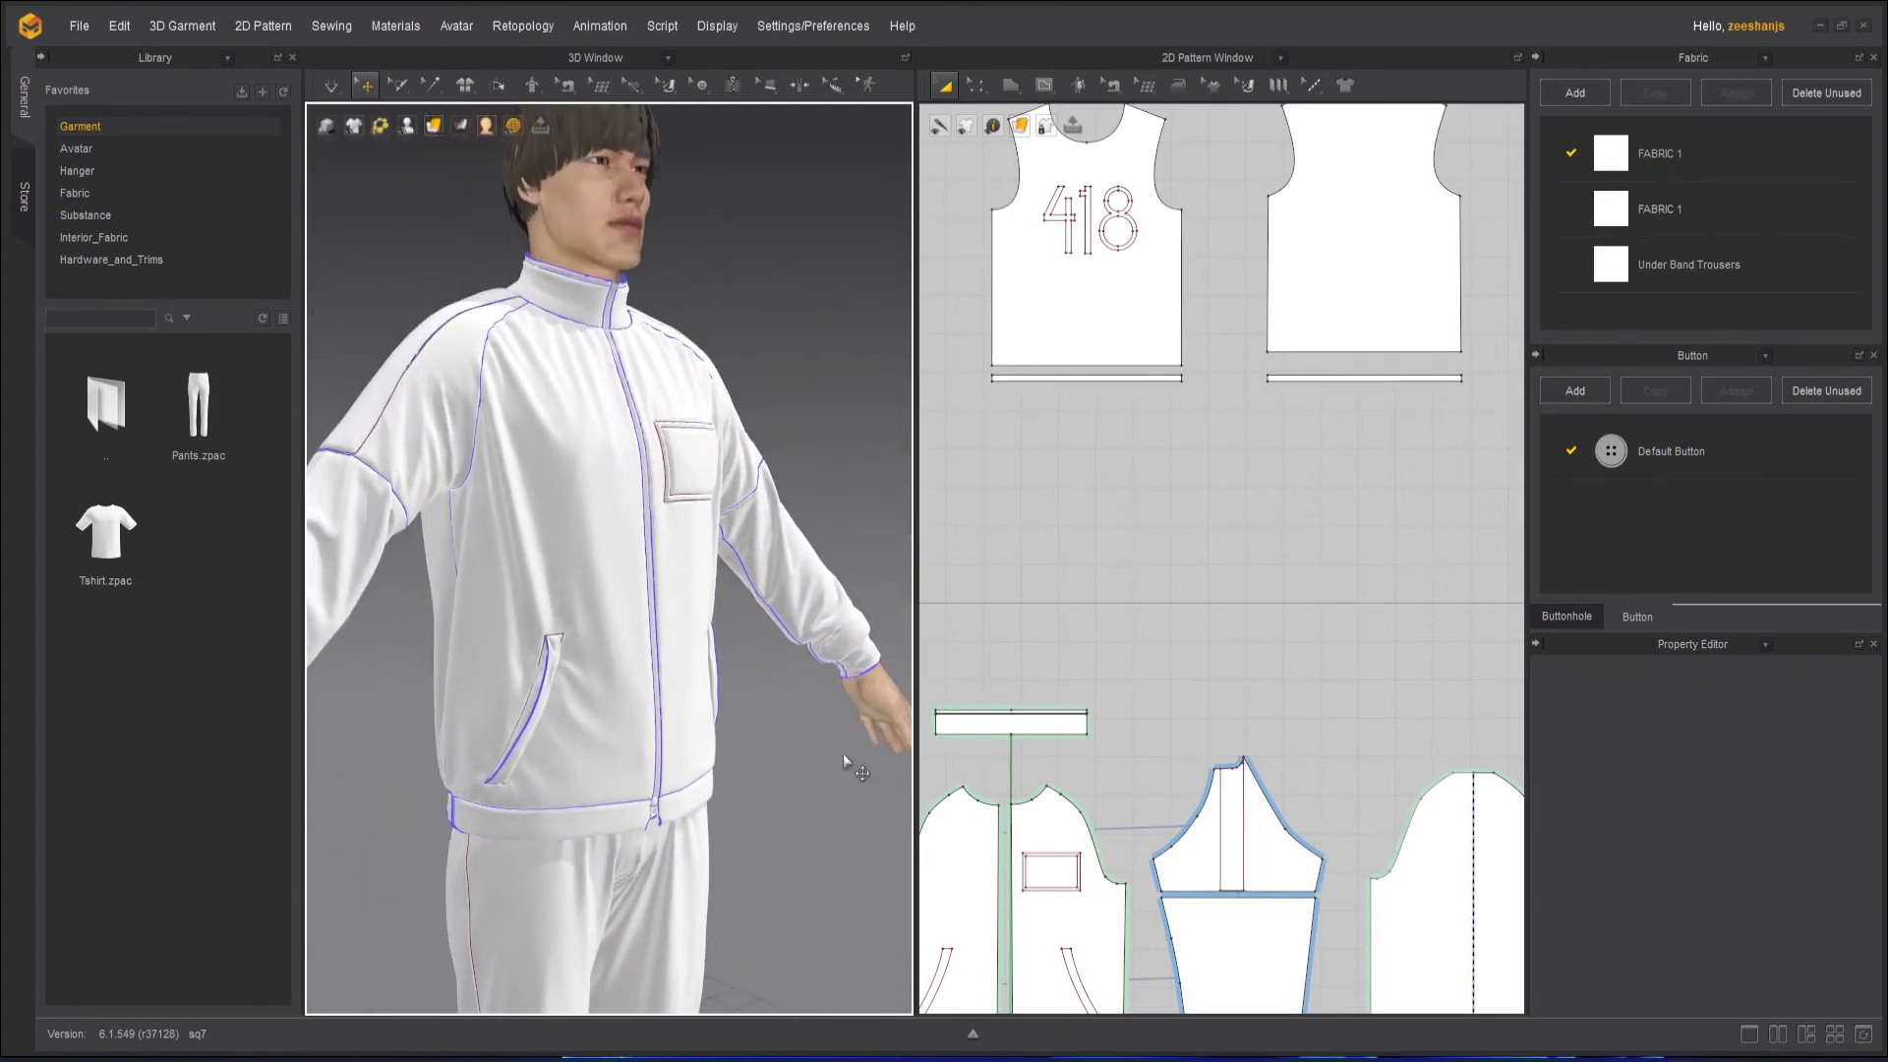
pyautogui.moveTo(843, 755); pyautogui.dragTo(776, 742, button='right')
pyautogui.moveTo(335, 87)
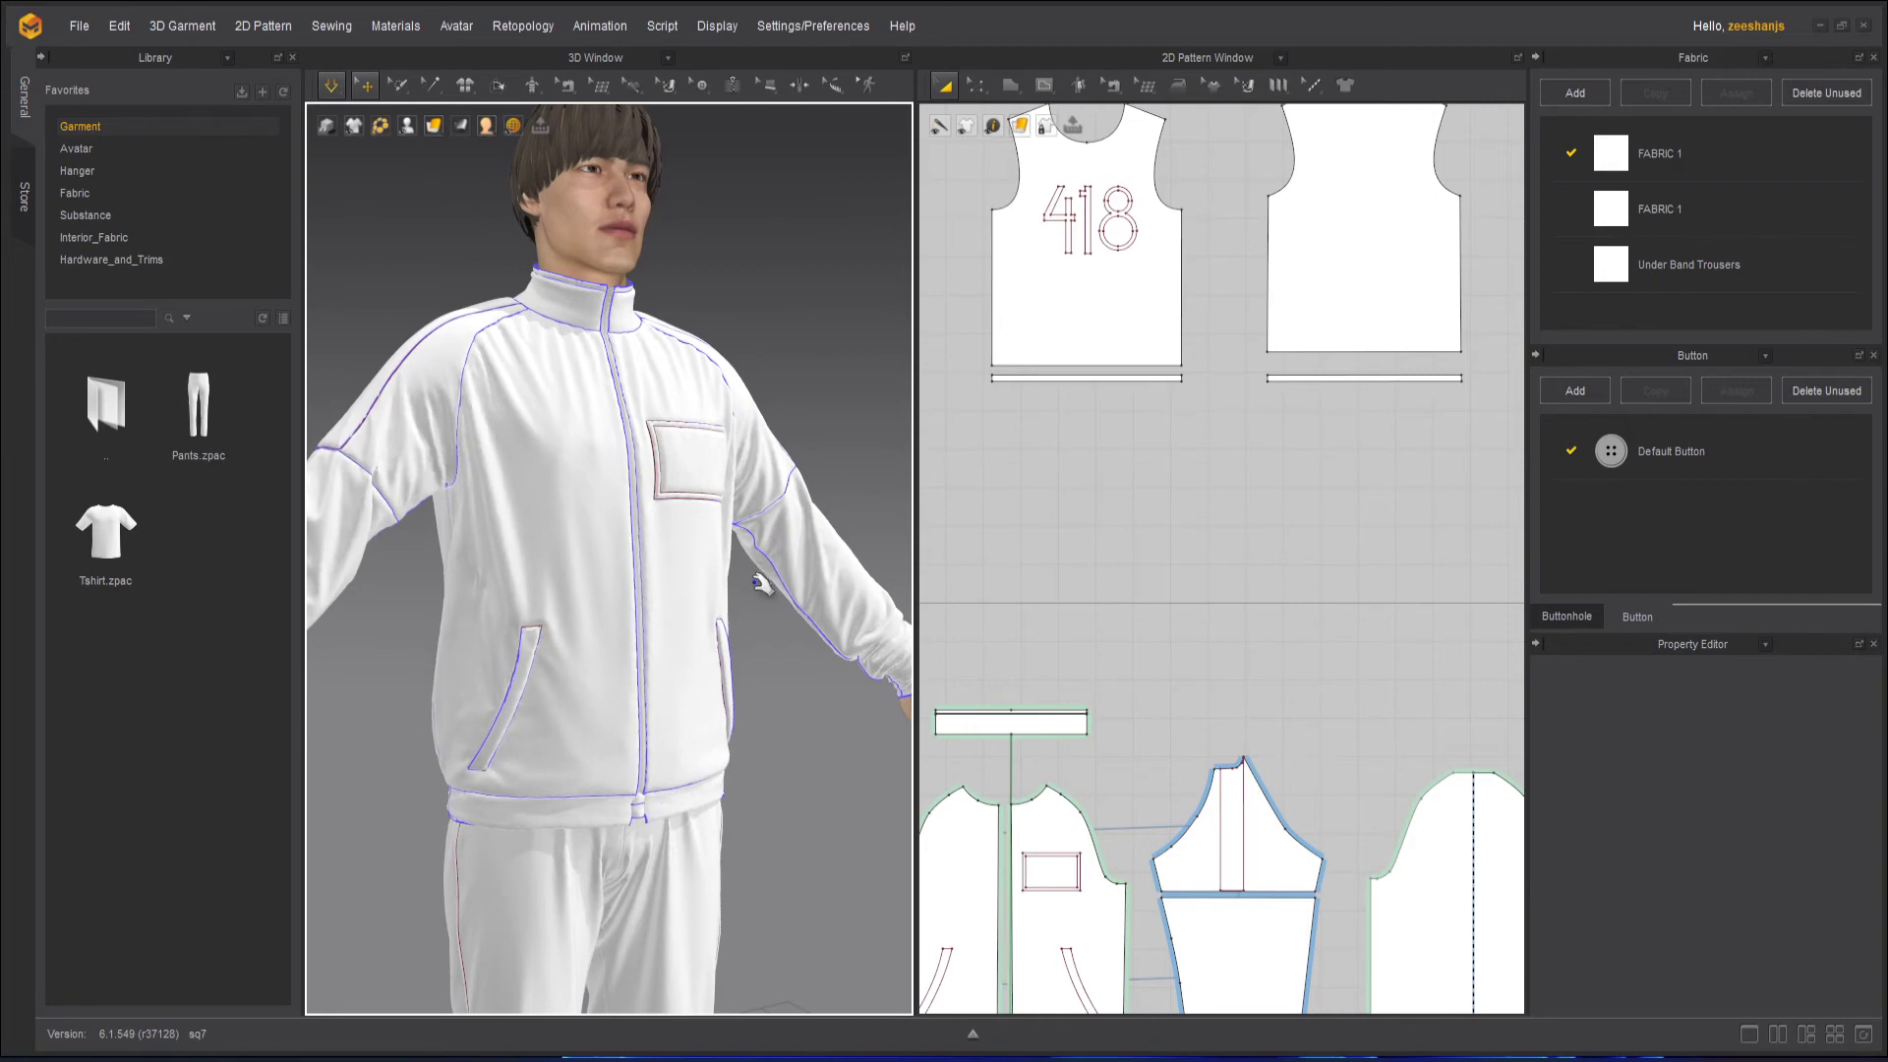
pyautogui.scroll(-2, 762, 583)
pyautogui.press('space')
pyautogui.moveTo(795, 726); pyautogui.dragTo(968, 728, button='right')
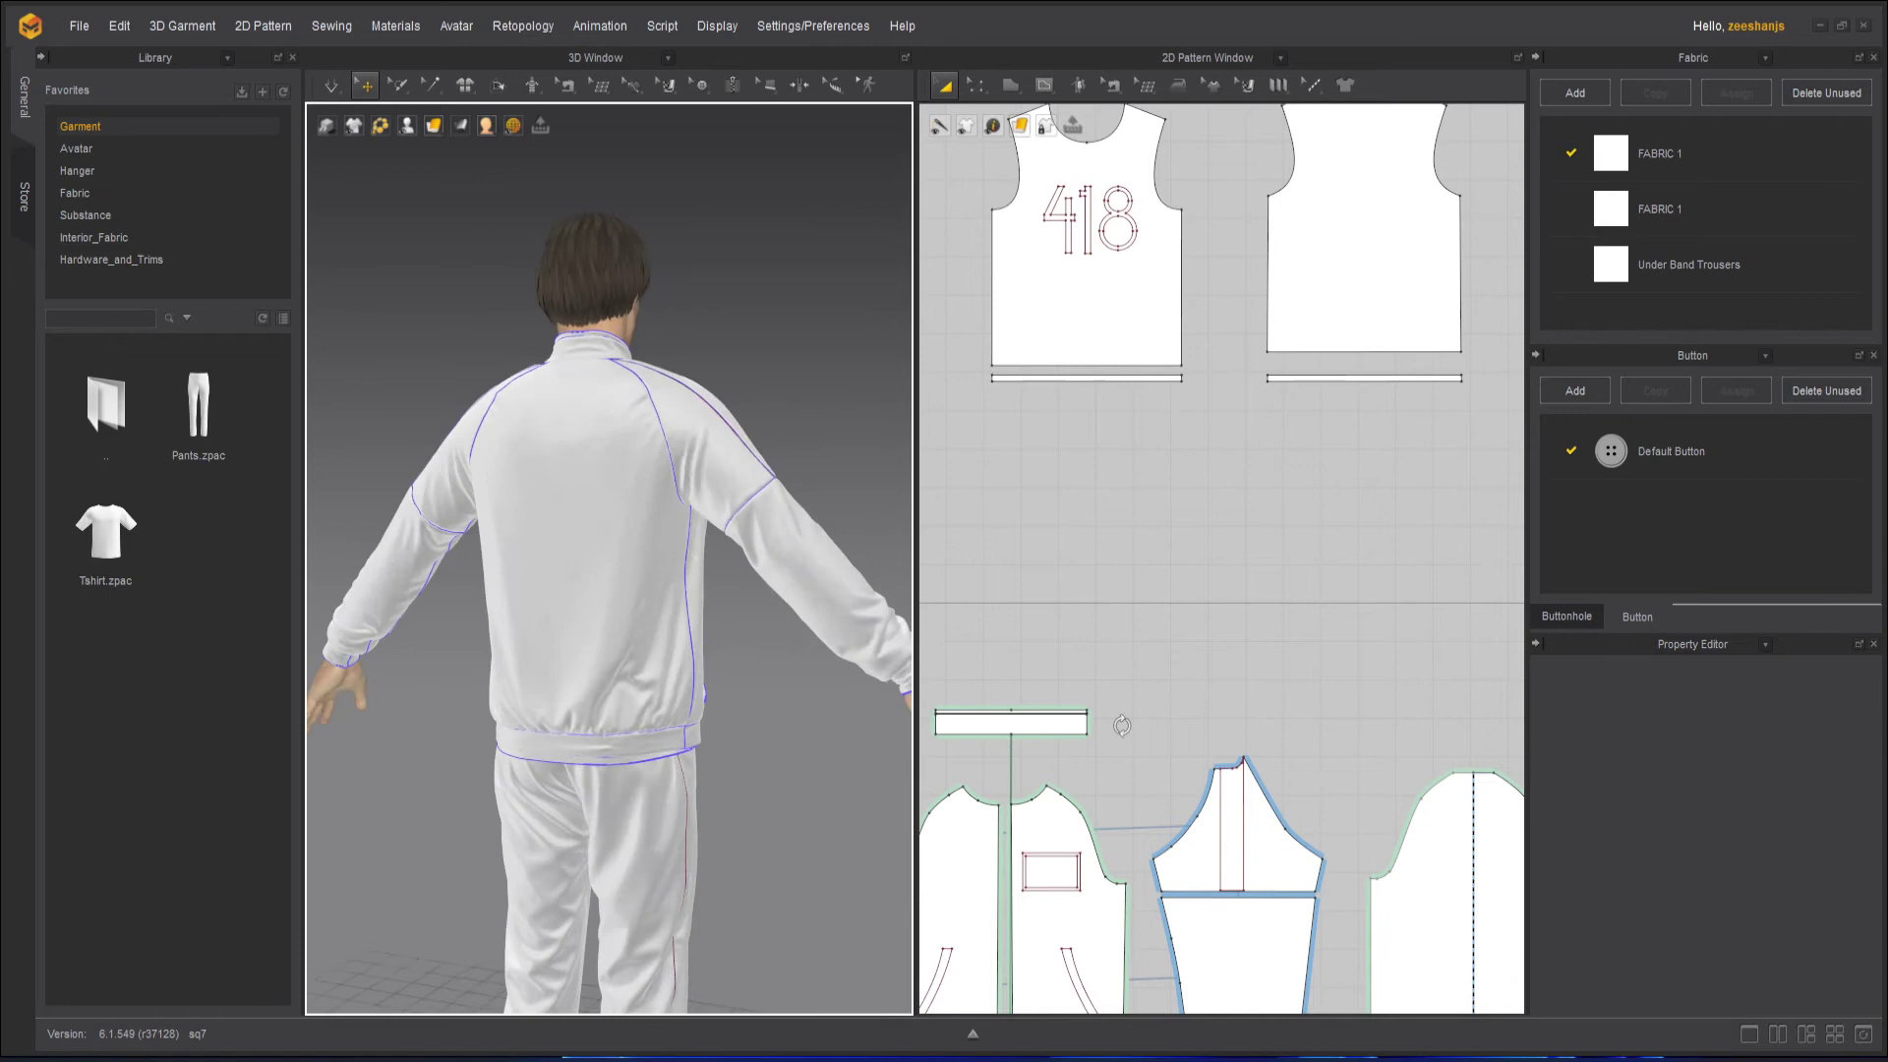
pyautogui.moveTo(1122, 725); pyautogui.dragTo(725, 733, button='right')
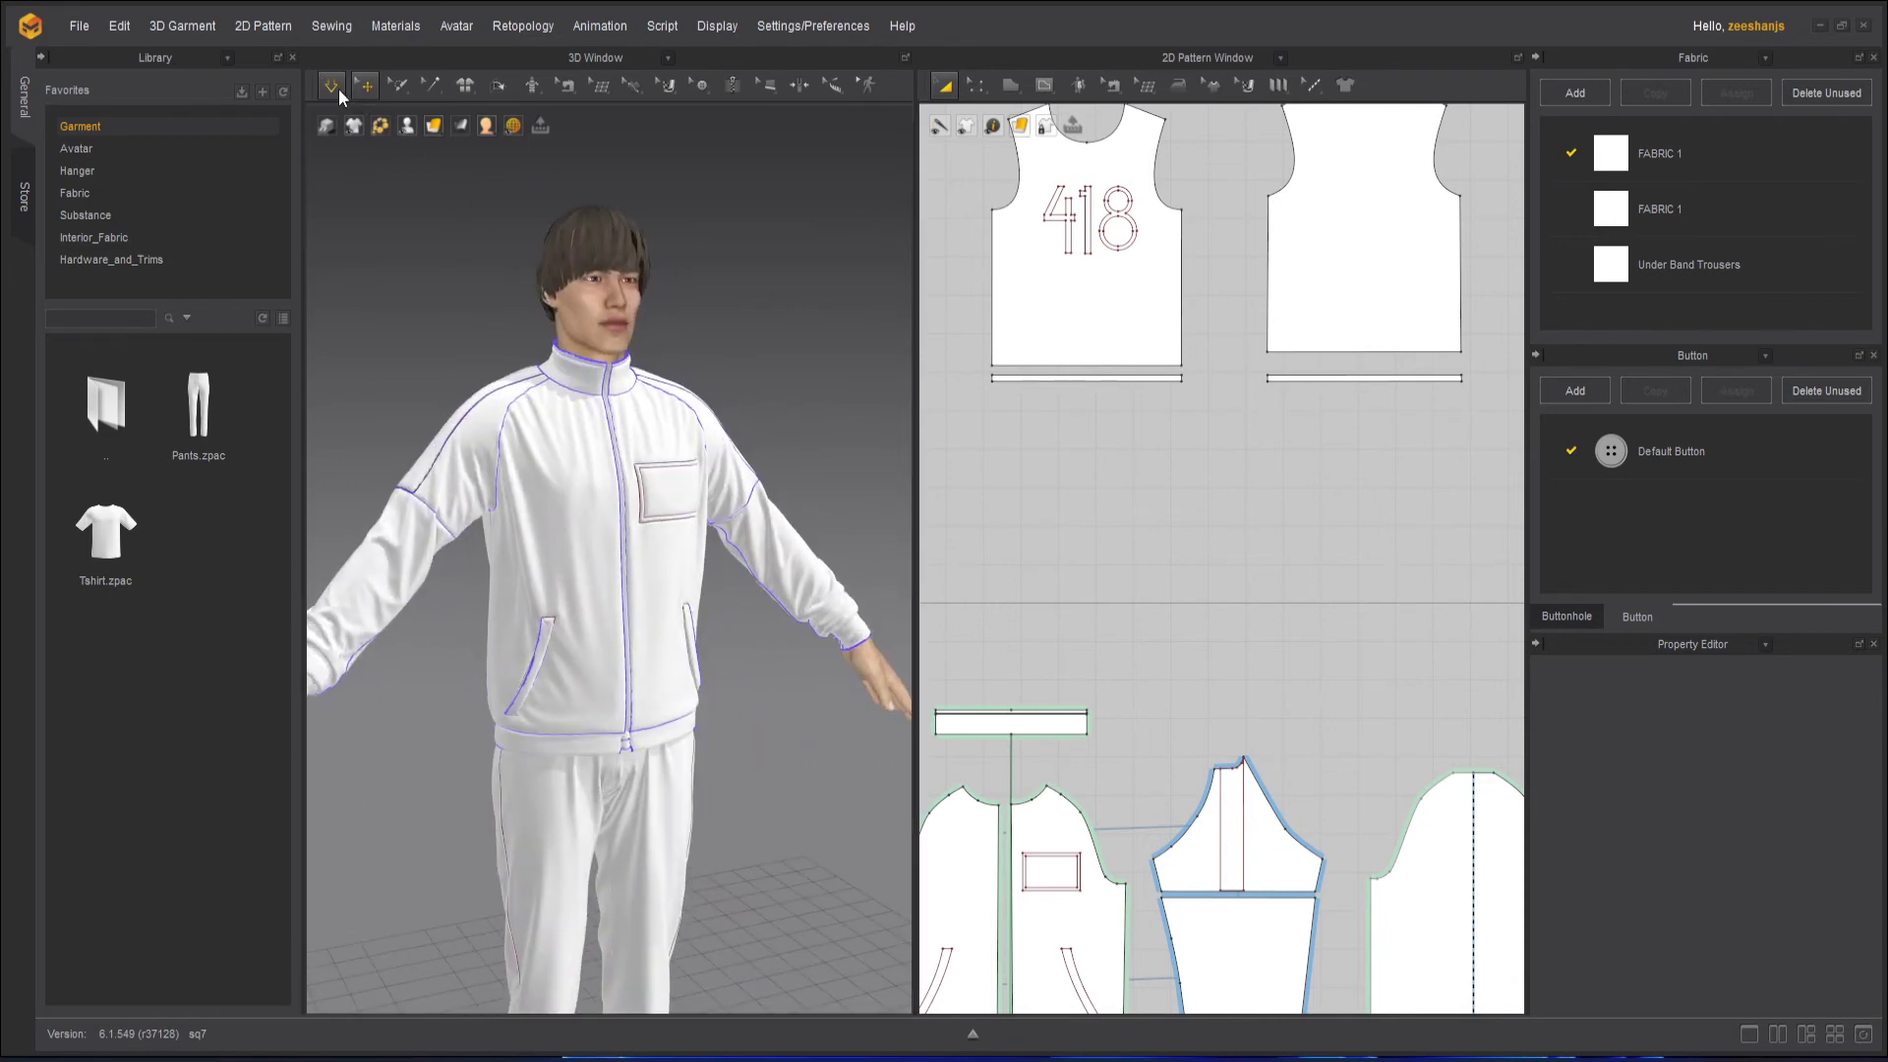
# Select the zipper slider at the jacket's collar and turn off its Fasten option.
pyautogui.scroll(5, 607, 446)
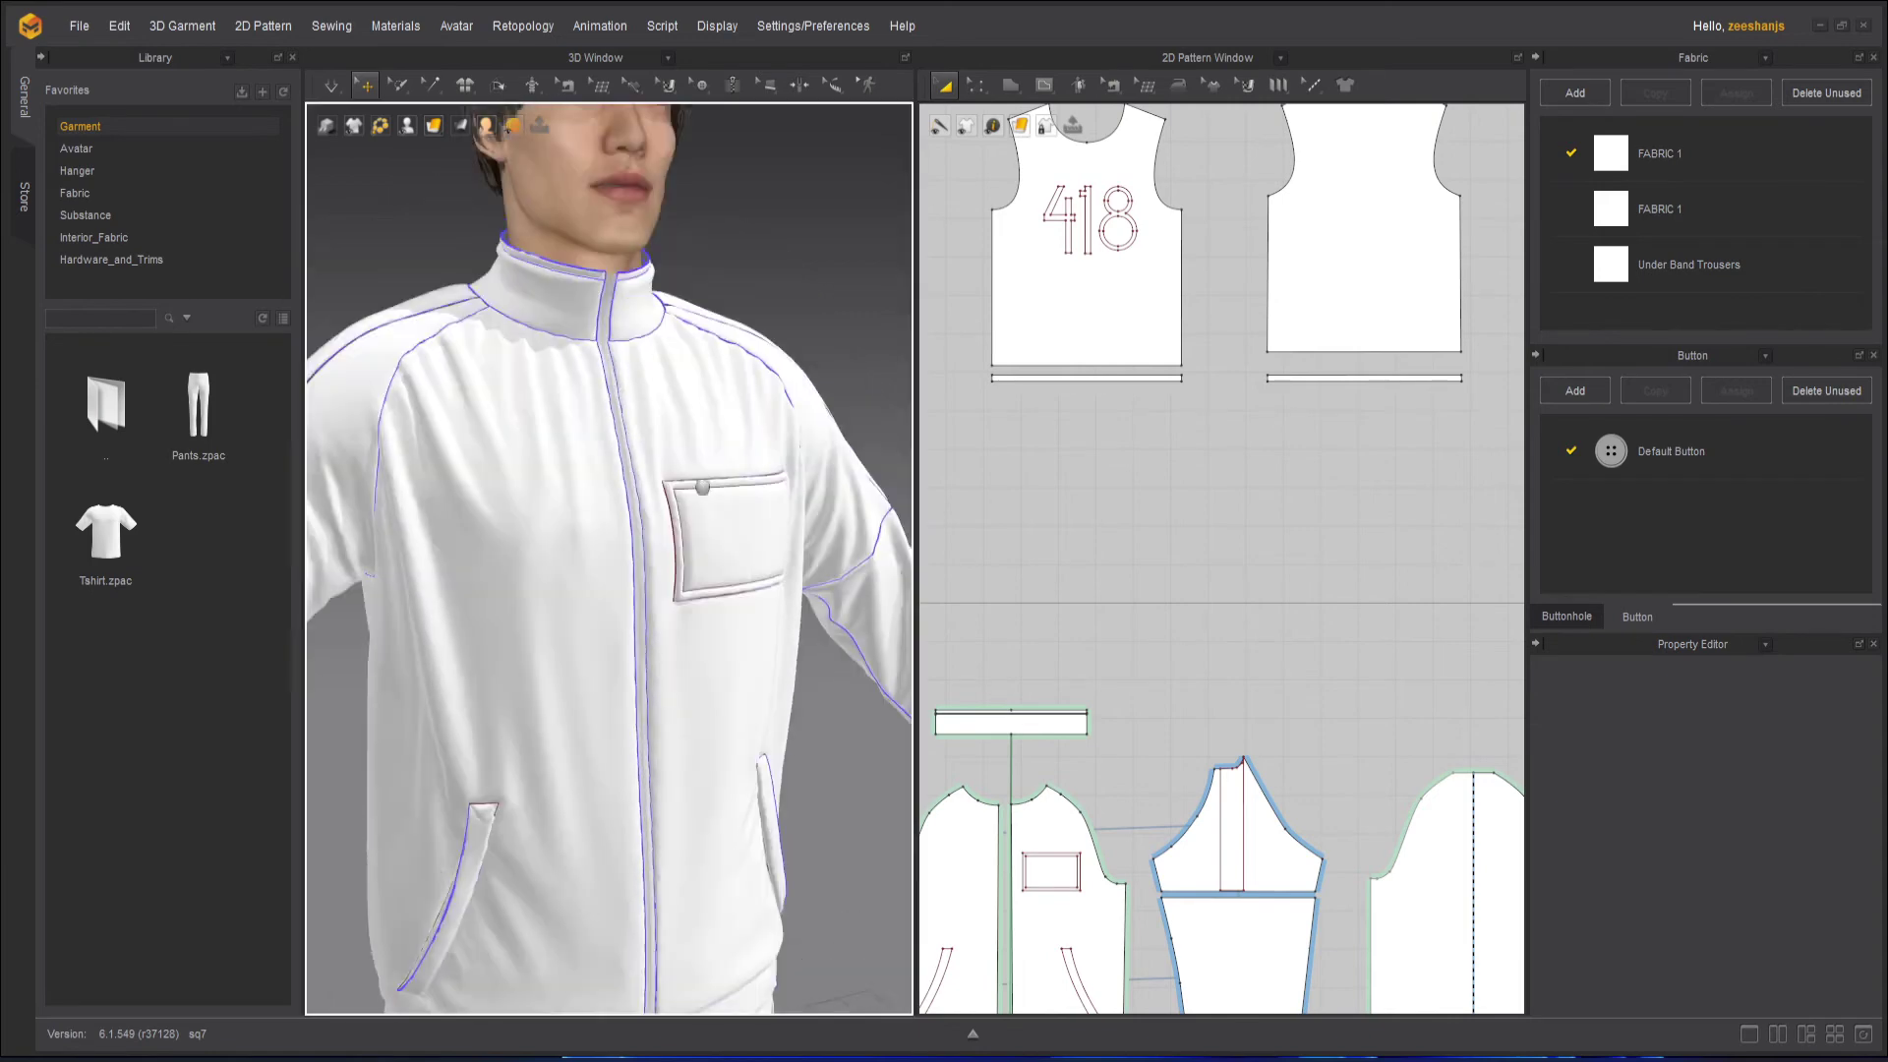
pyautogui.moveTo(702, 486); pyautogui.dragTo(696, 720, button='middle')
pyautogui.scroll(6, 599, 517)
pyautogui.click(565, 361)
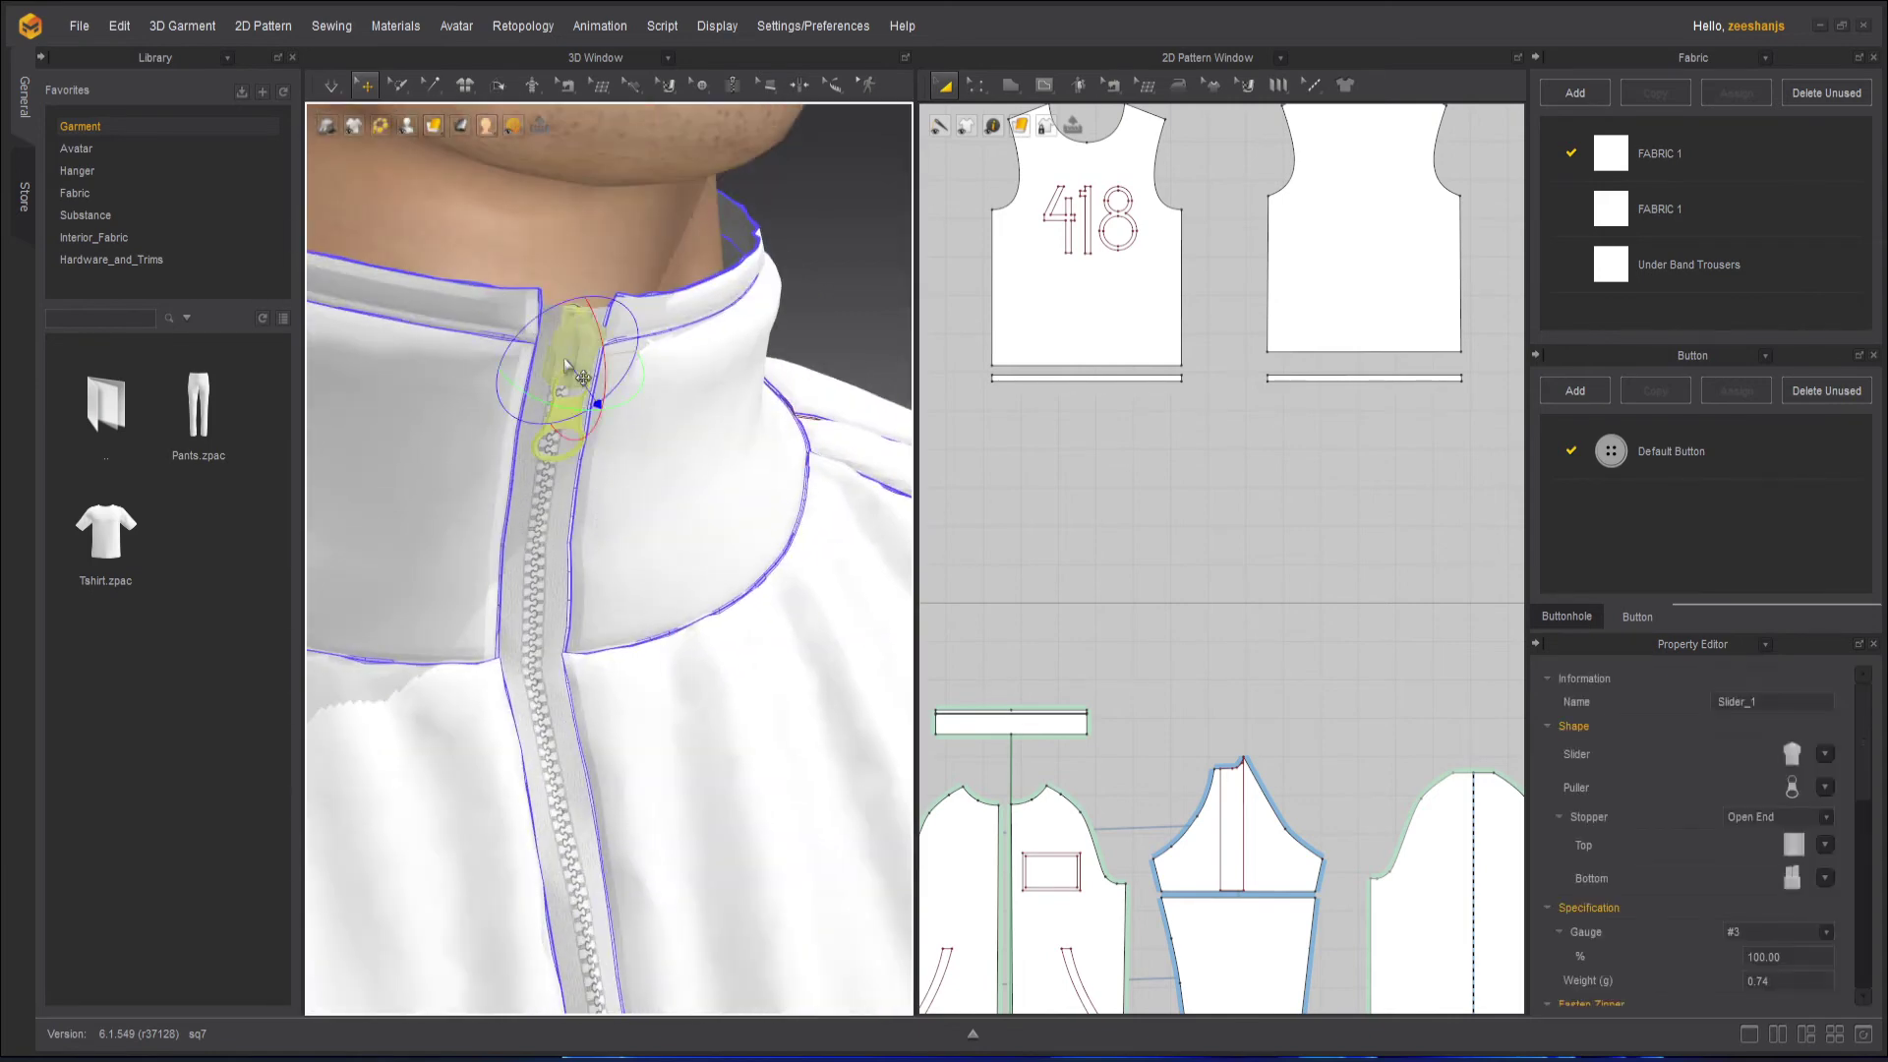
pyautogui.scroll(-3, 1666, 807)
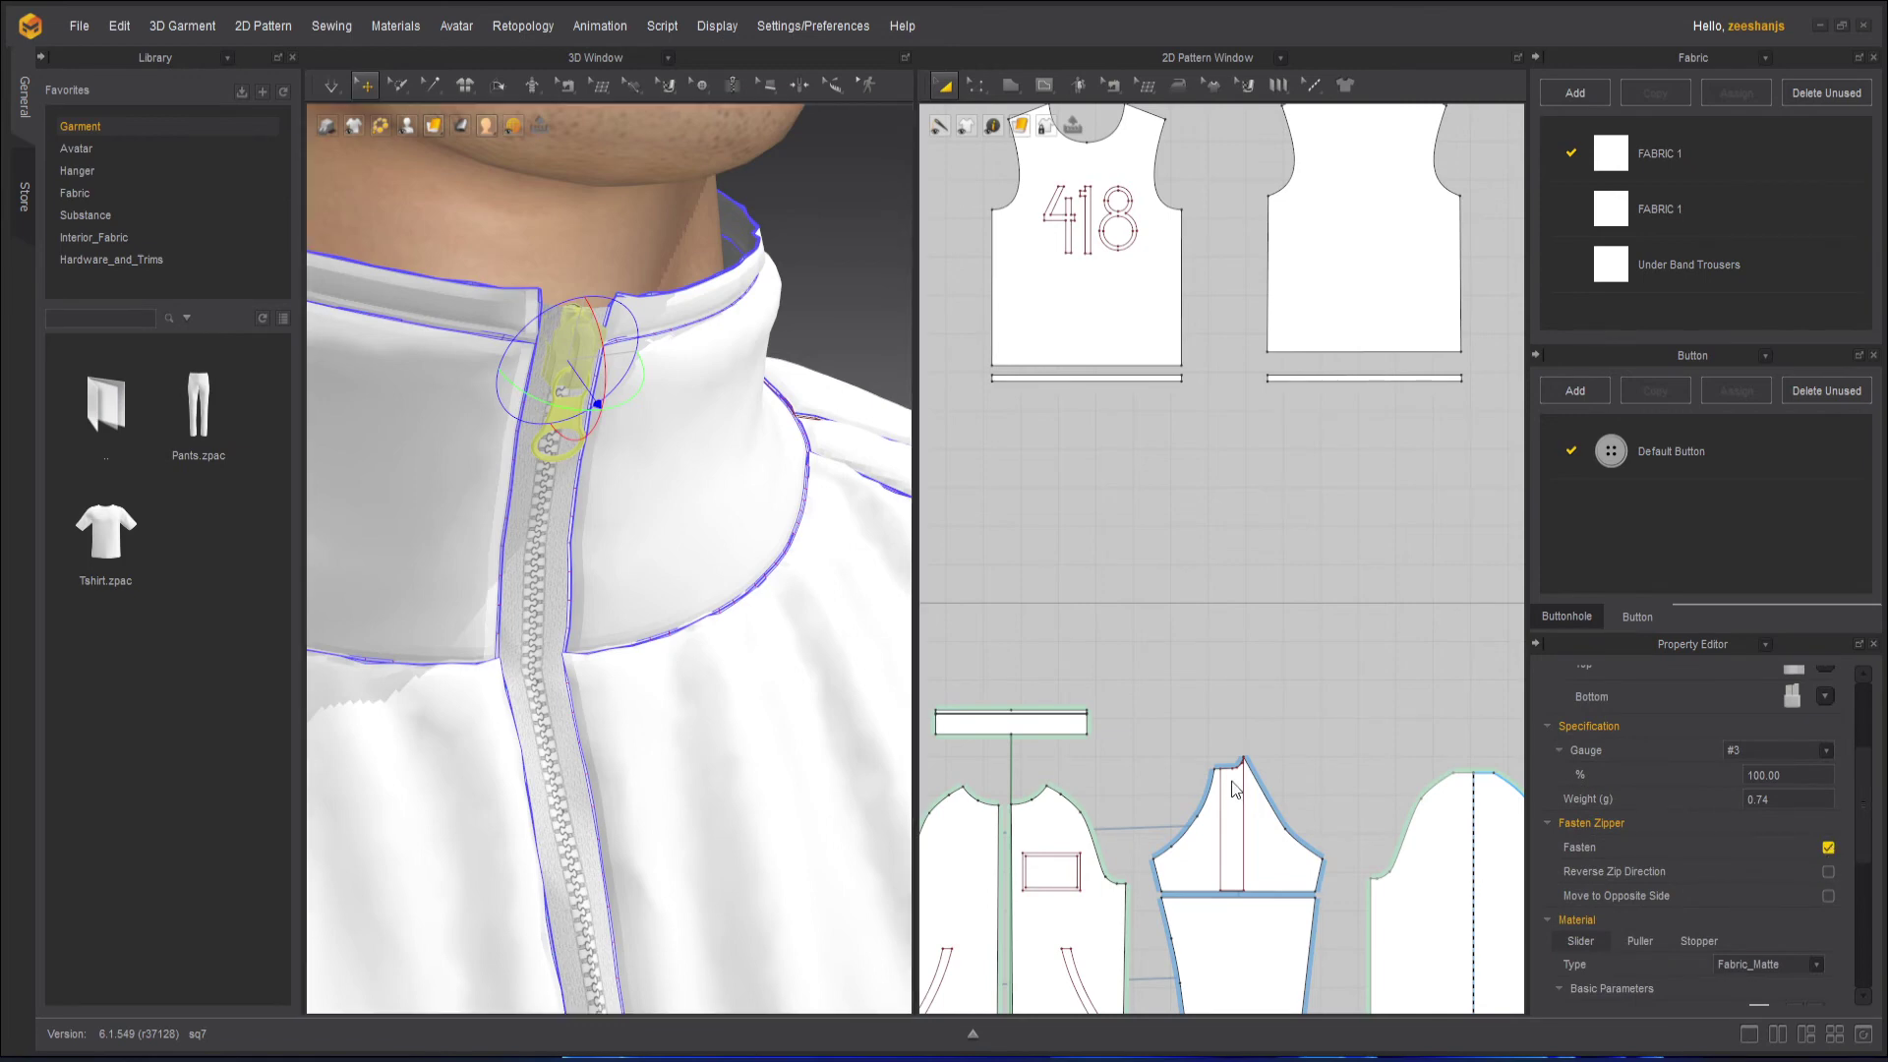
pyautogui.scroll(-10, 841, 708)
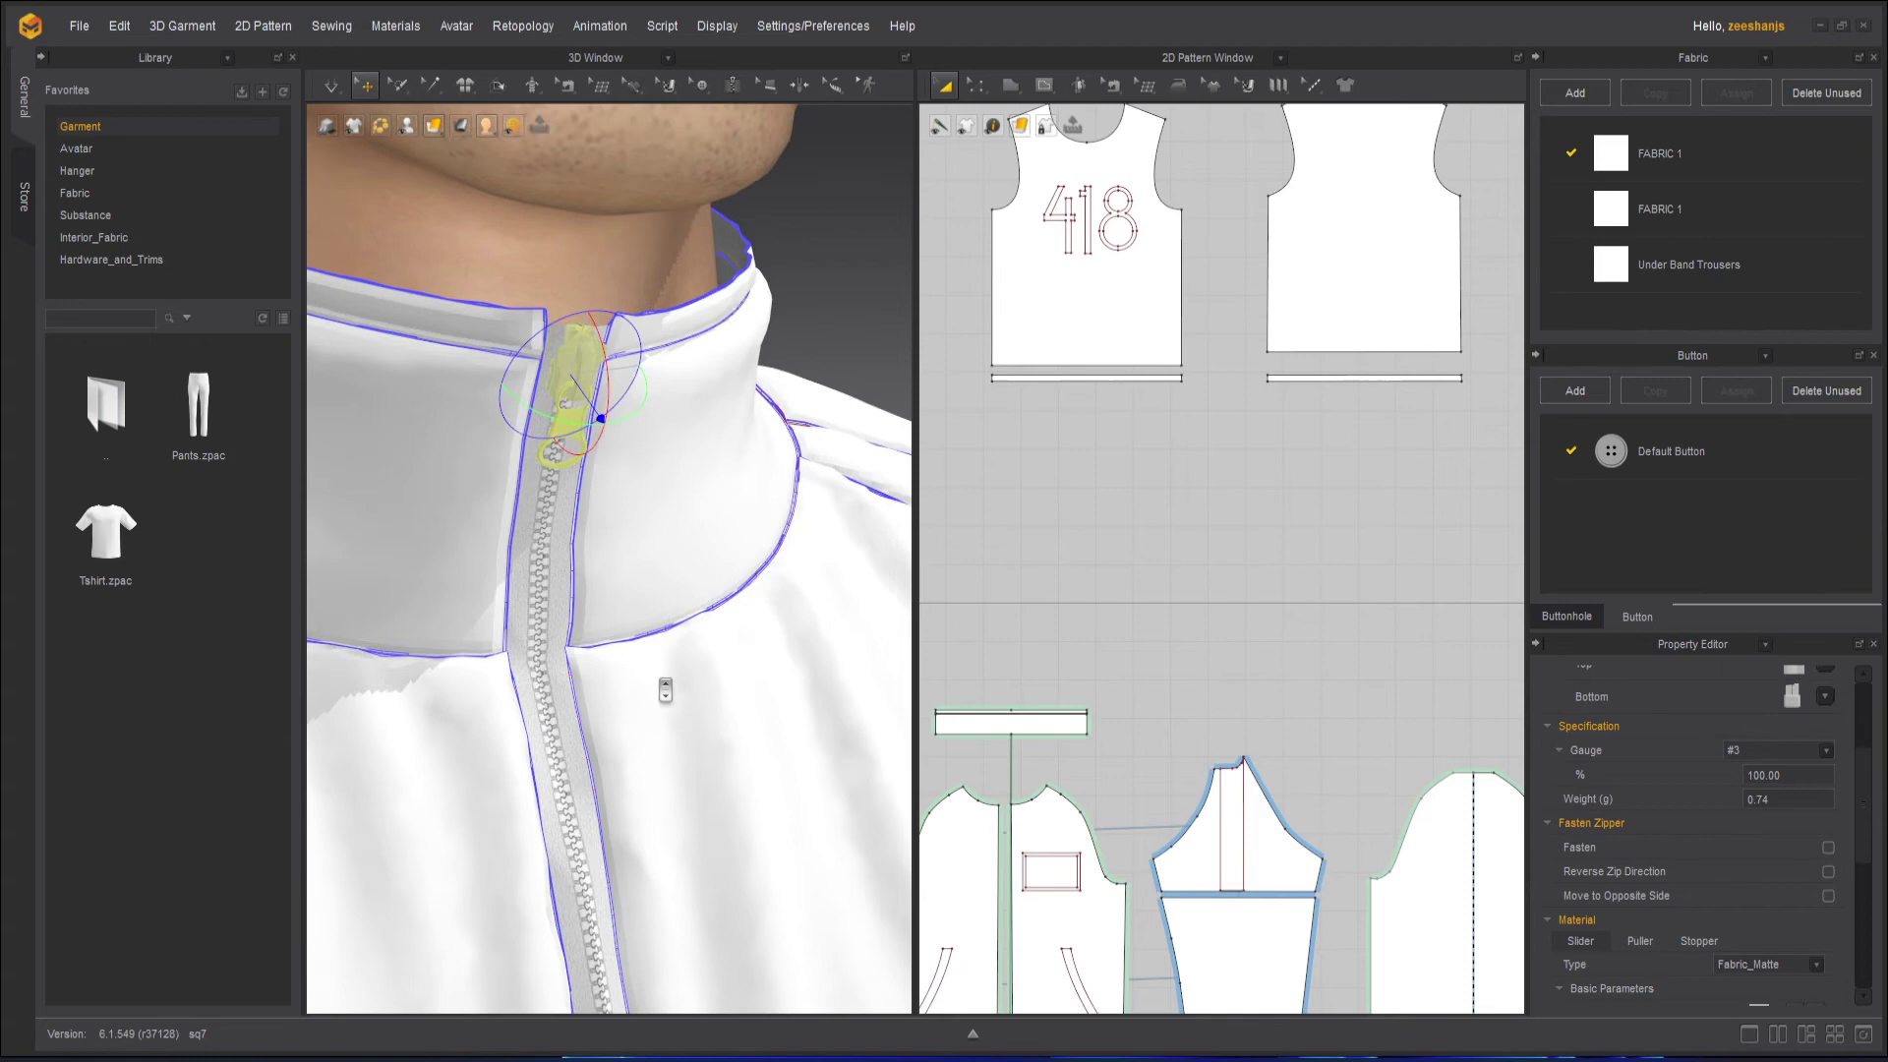
pyautogui.scroll(-6, 784, 629)
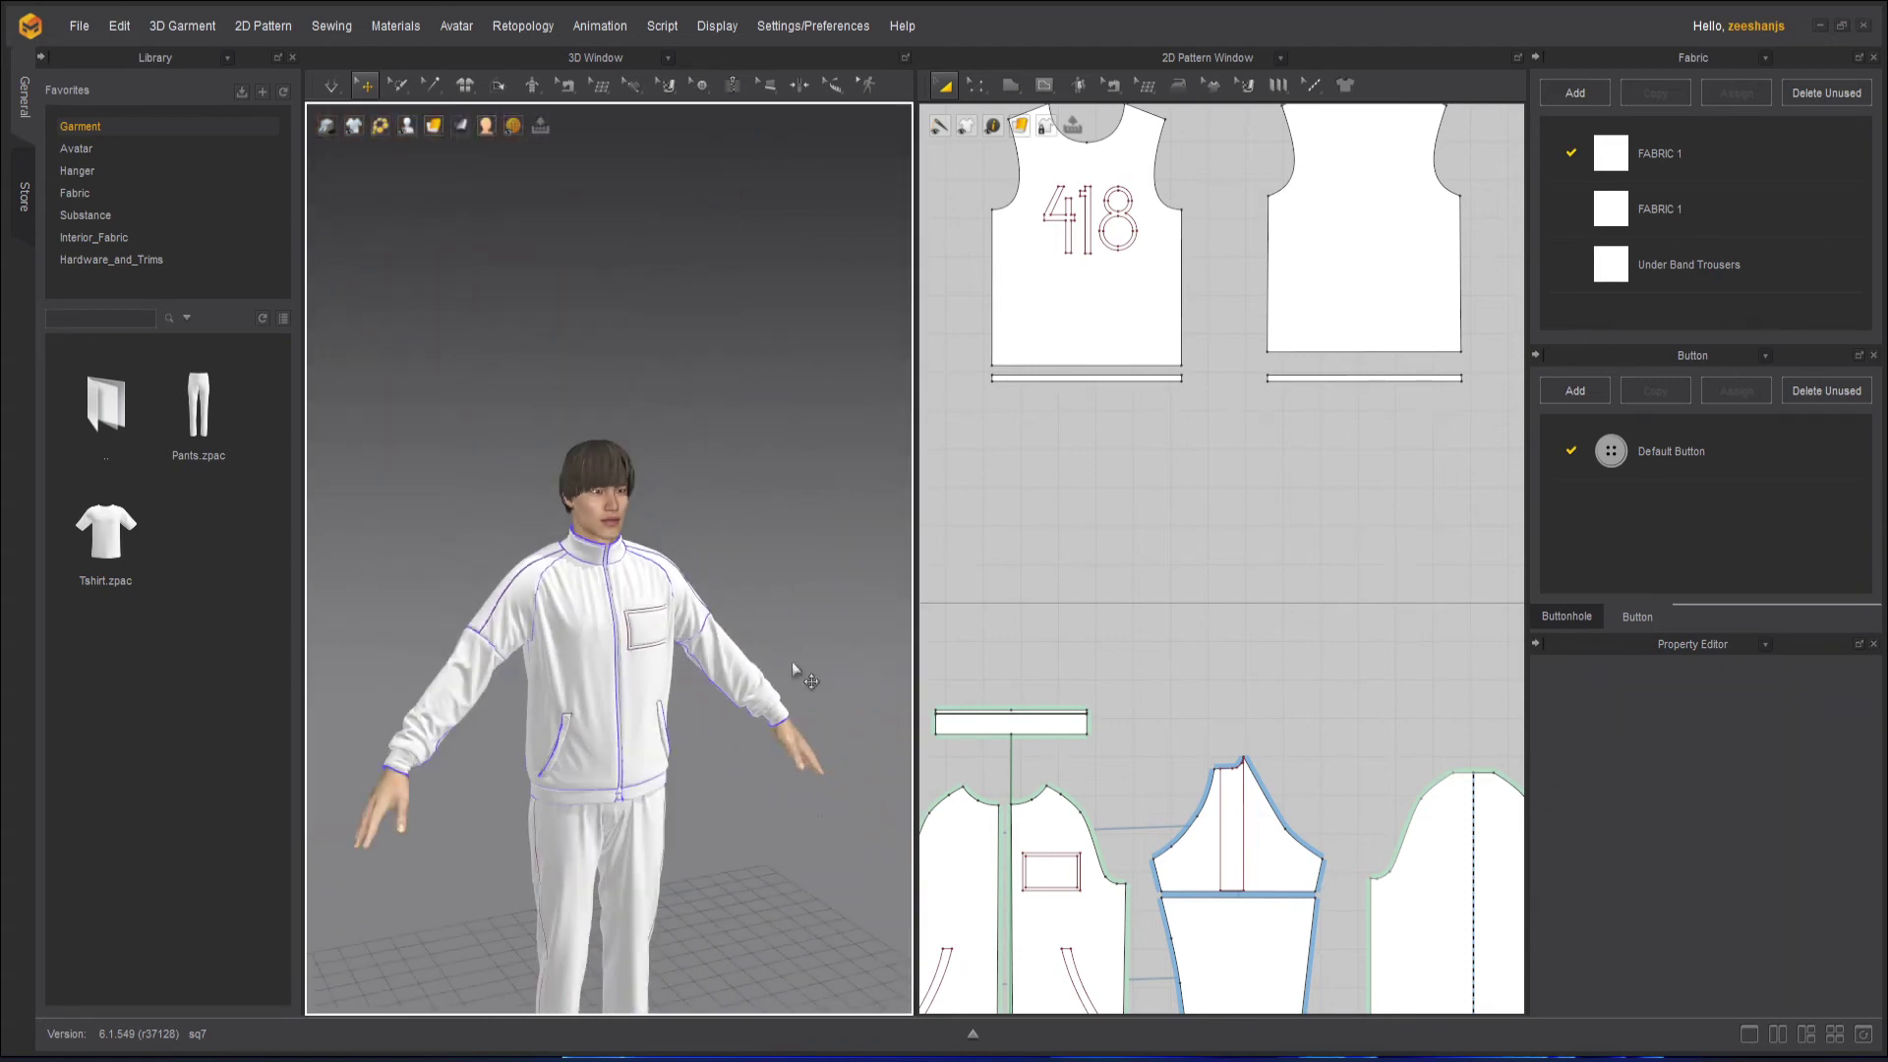
# Simulate the jacket with its zipper unfastened and pause to check the front opening.
pyautogui.moveTo(795, 810); pyautogui.dragTo(788, 770, button='middle')
pyautogui.scroll(2, 788, 770)
pyautogui.click(335, 84)
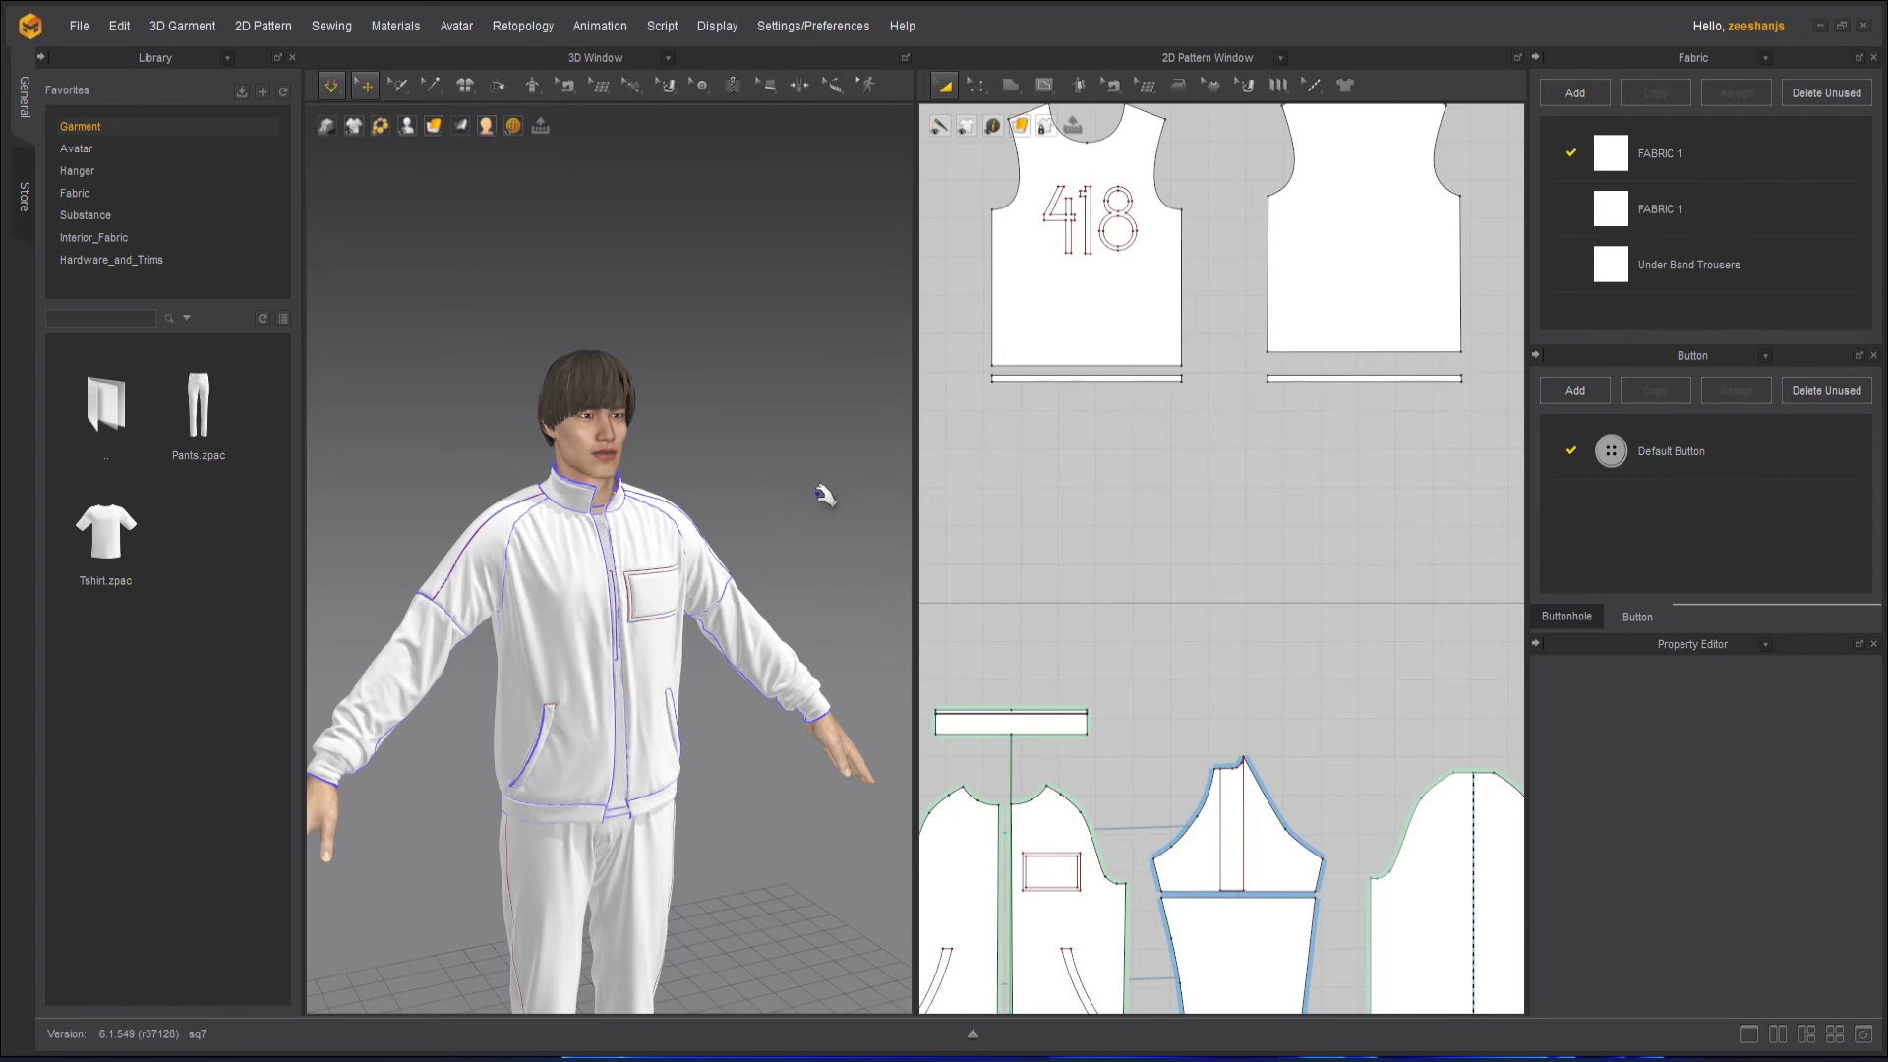
pyautogui.moveTo(813, 506); pyautogui.dragTo(781, 517, button='right')
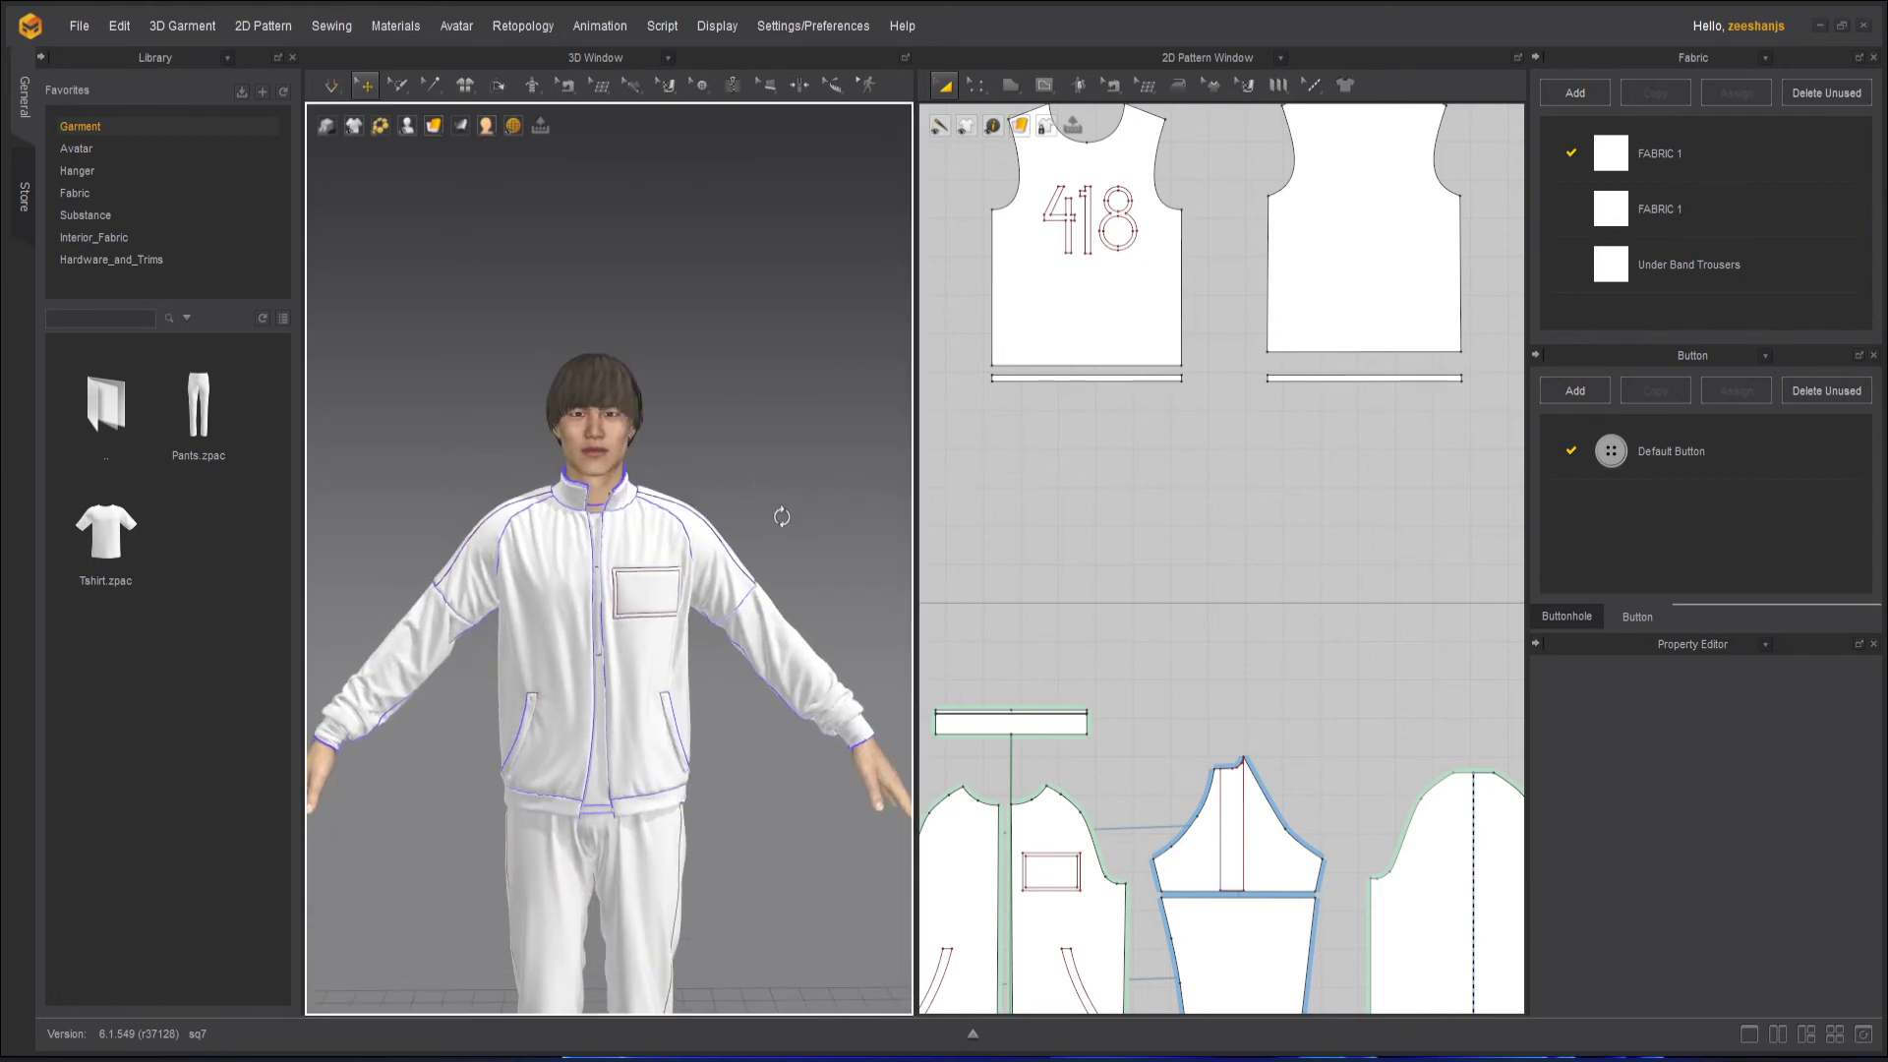
pyautogui.press('space')
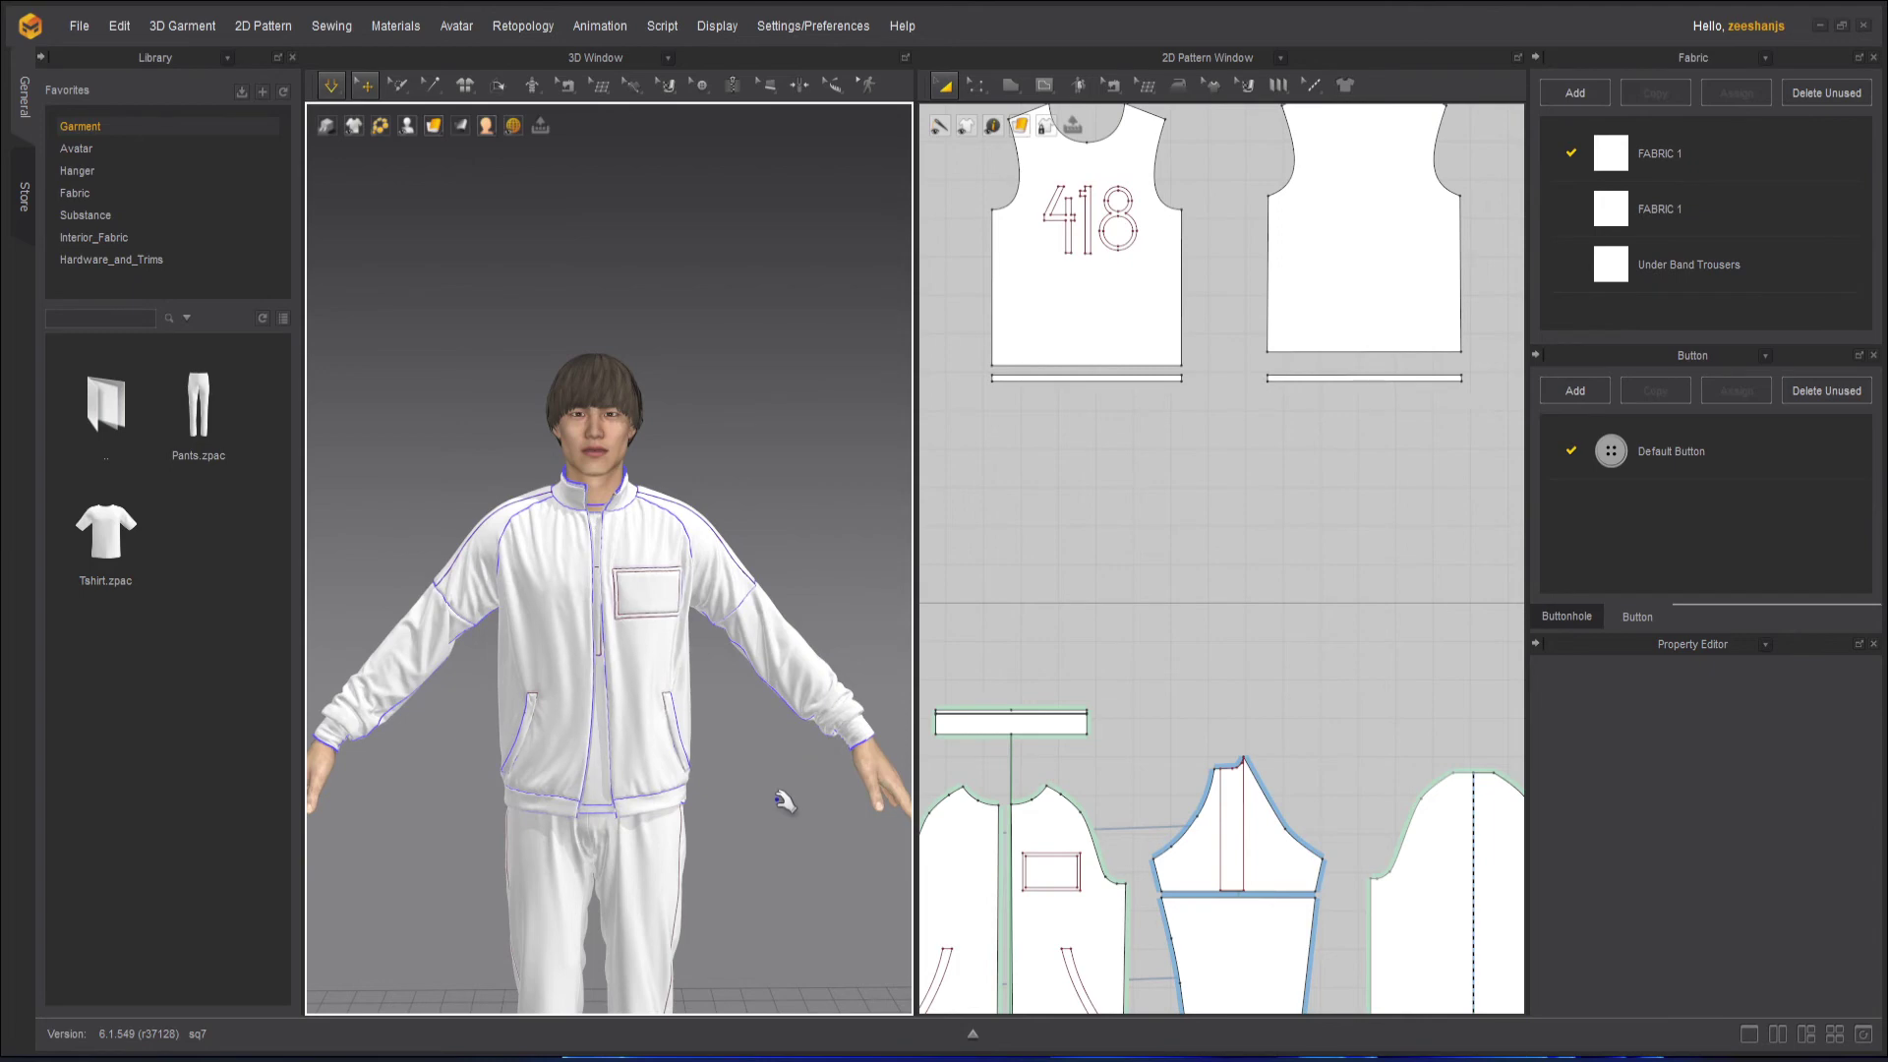
pyautogui.press('space')
# Continue simulating in short runs while examining the open jacket front and the trousers from several angles.
pyautogui.moveTo(826, 792)
pyautogui.mouseDown(button='right')
pyautogui.moveTo(1105, 754)
pyautogui.moveTo(826, 775)
pyautogui.moveTo(813, 809)
pyautogui.mouseUp(button='right')
pyautogui.press('space')
pyautogui.press('space')
pyautogui.moveTo(765, 537); pyautogui.dragTo(748, 601, button='middle')
pyautogui.press('space')
pyautogui.press('space')
pyautogui.moveTo(747, 614); pyautogui.dragTo(736, 607, button='right')
pyautogui.press('space')
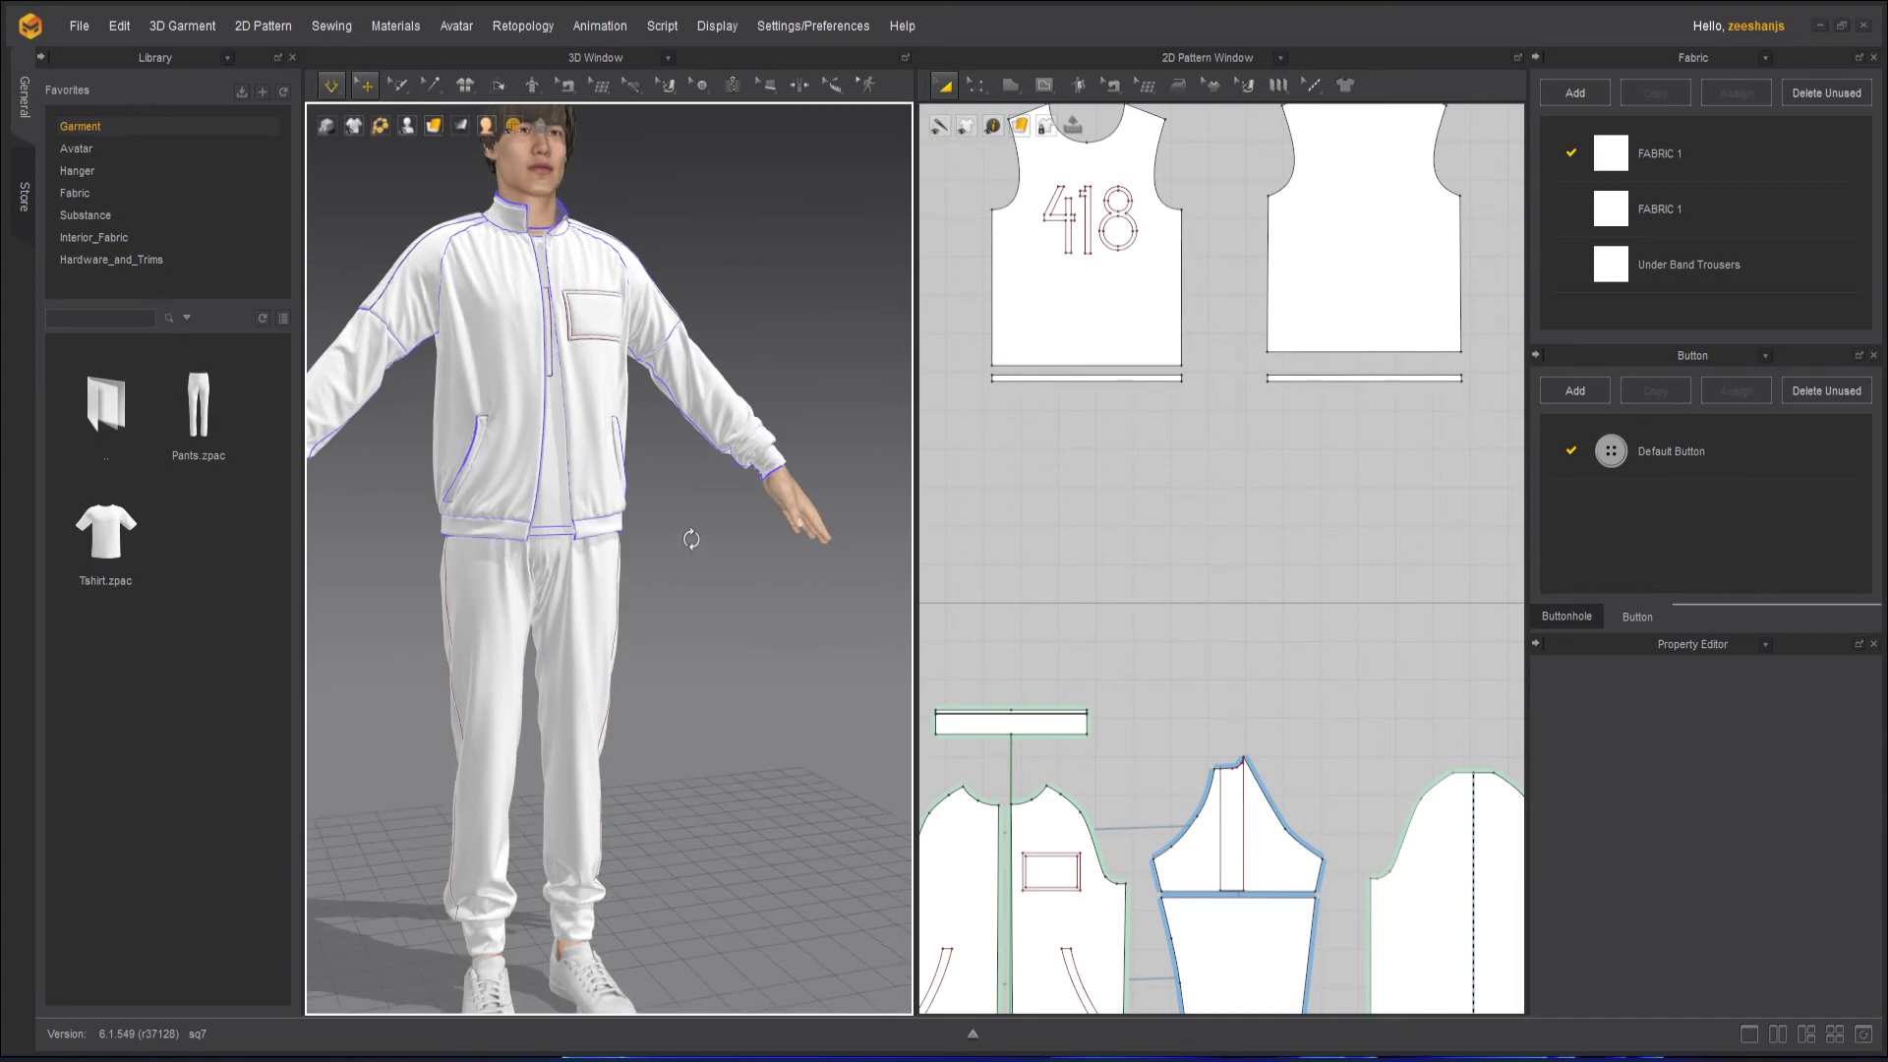
# Load the arms-down avatar pose with Pose Only (Maintain Avatar Size) and Align Bottom to Ground.
pyautogui.click(84, 146)
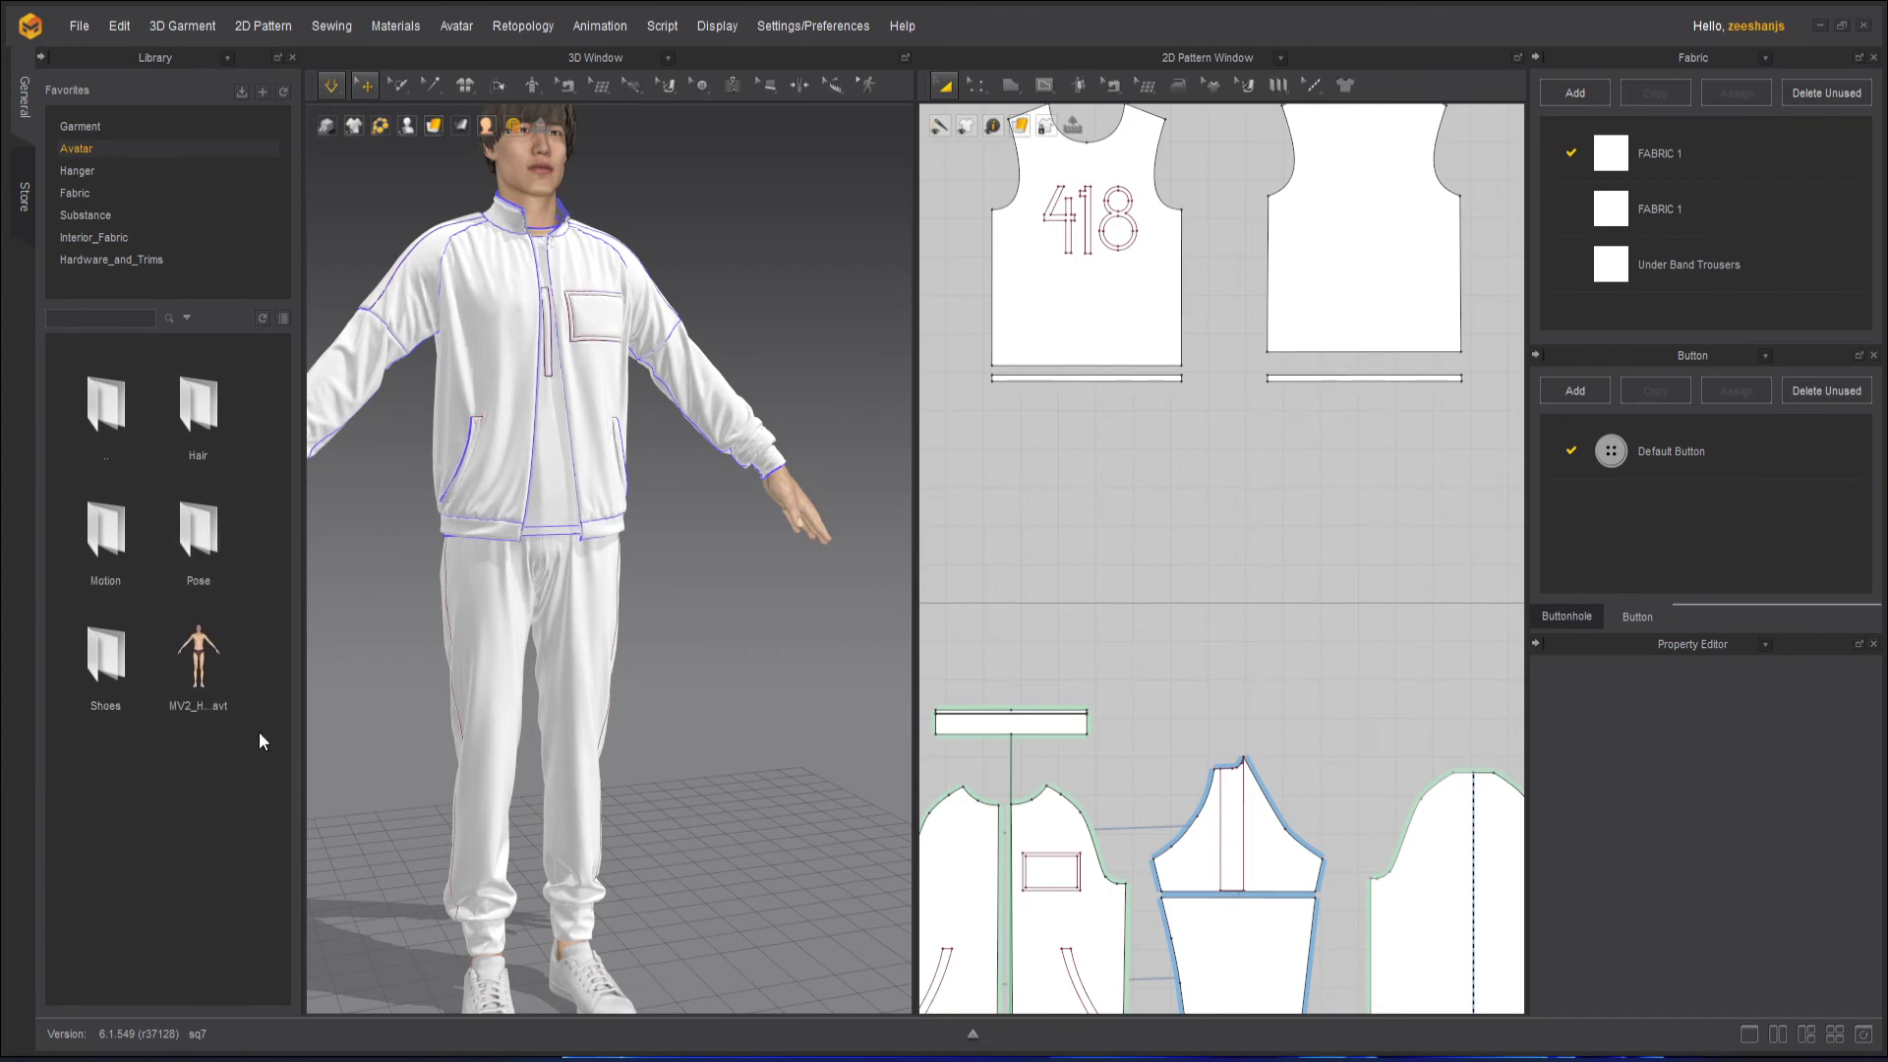
pyautogui.doubleClick(185, 523)
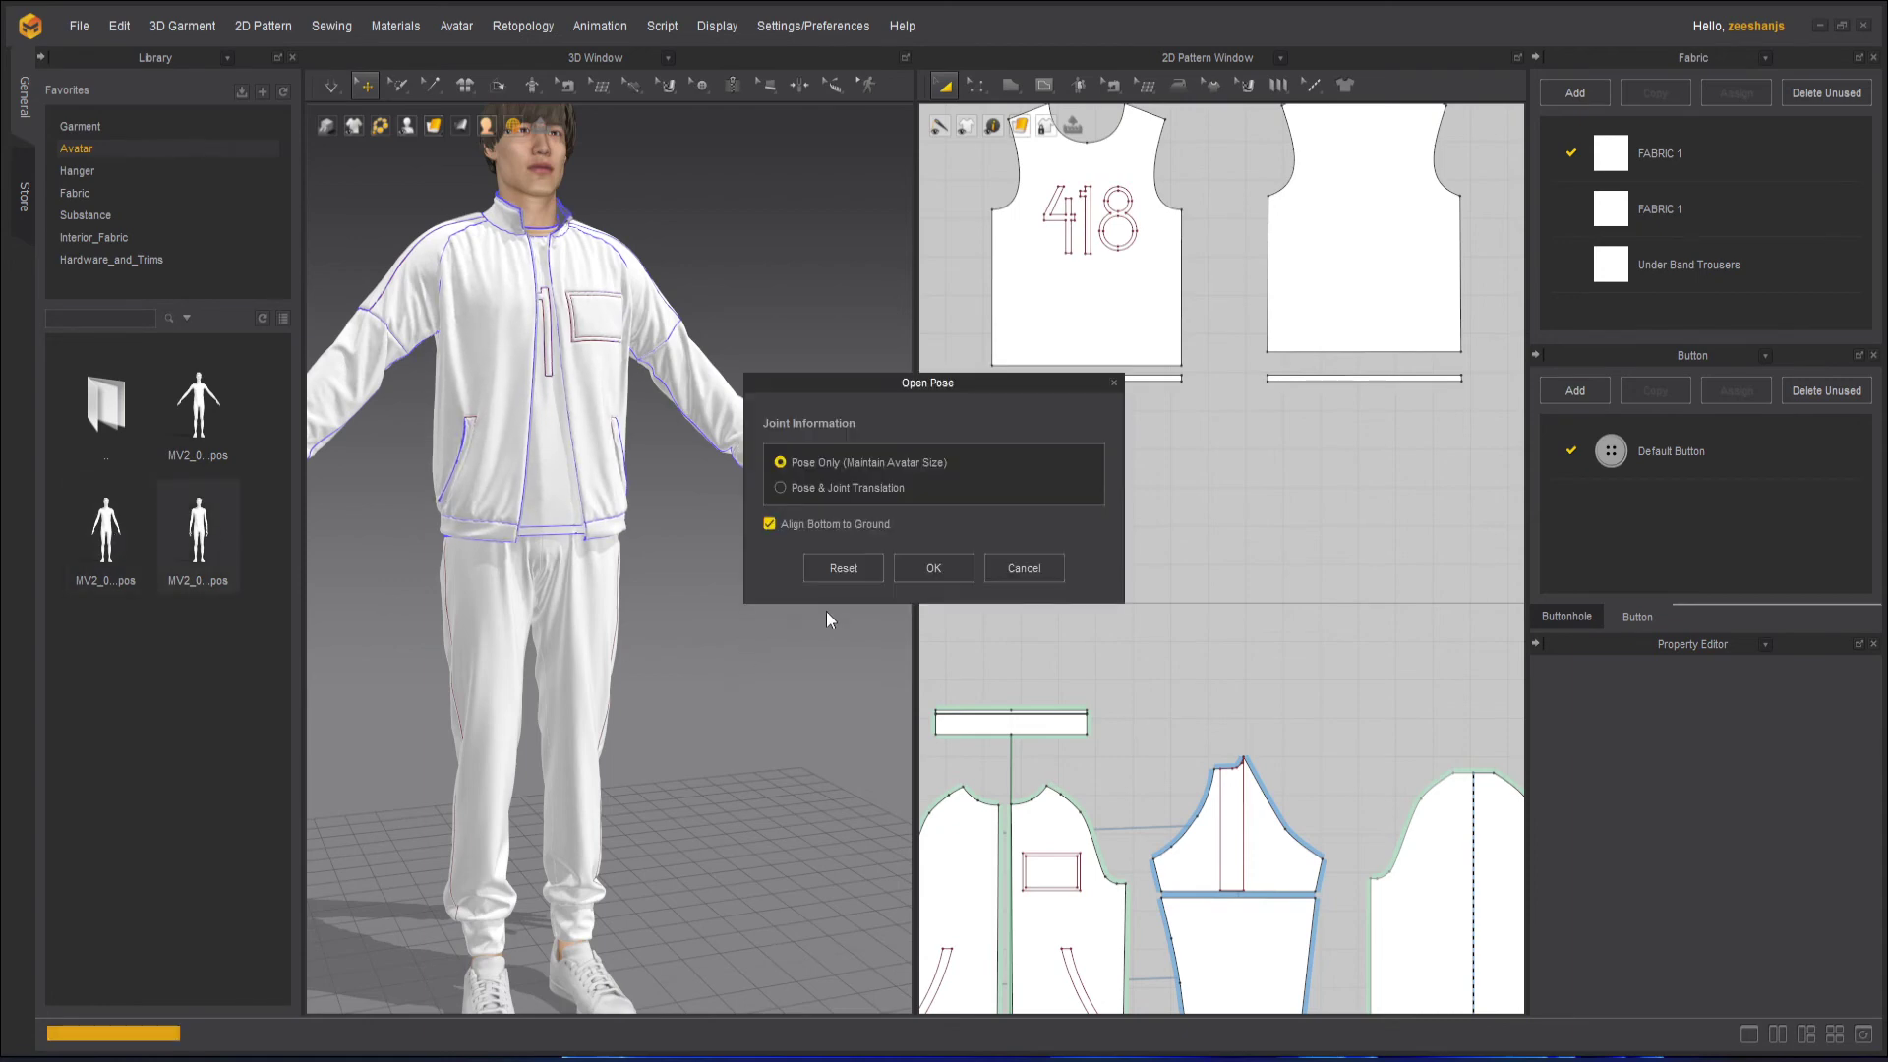
pyautogui.click(933, 568)
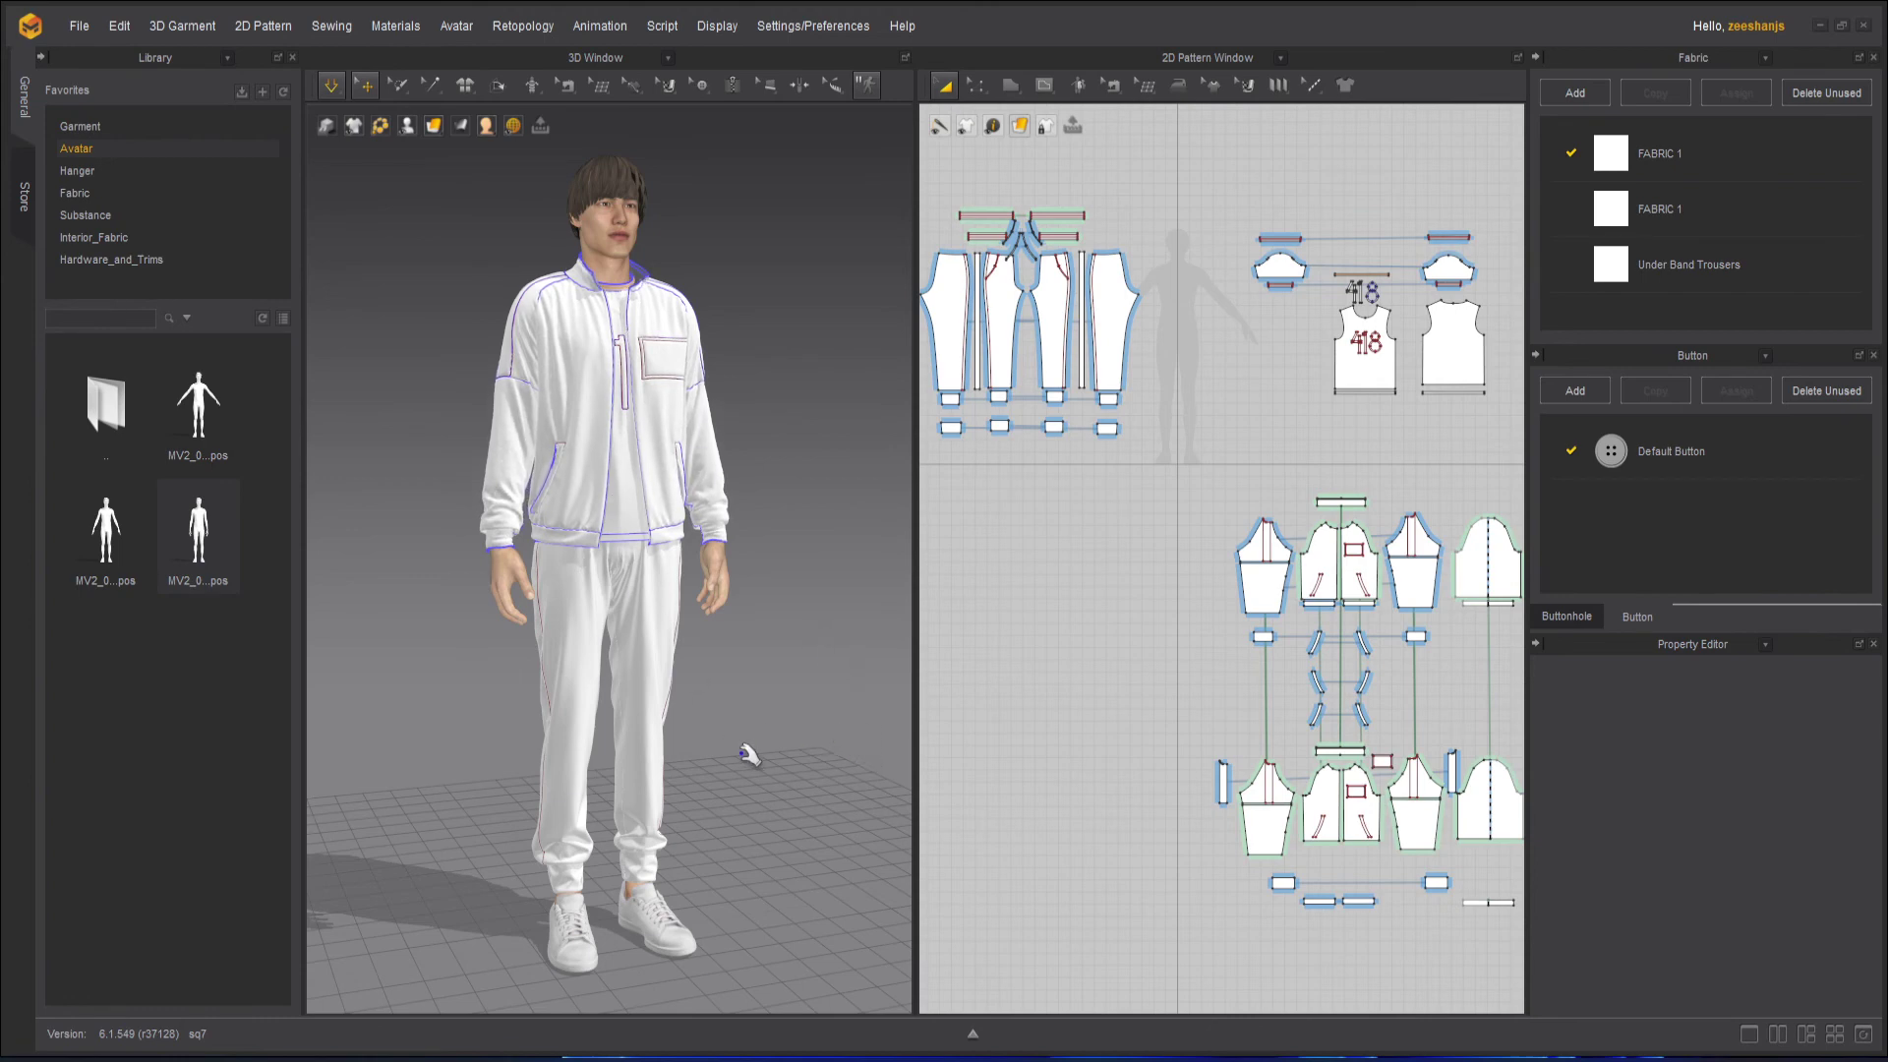
# Let the outfit settle on the new pose while checking it from different angles, and stop the simulation.
pyautogui.moveTo(750, 755); pyautogui.dragTo(906, 624, button='right')
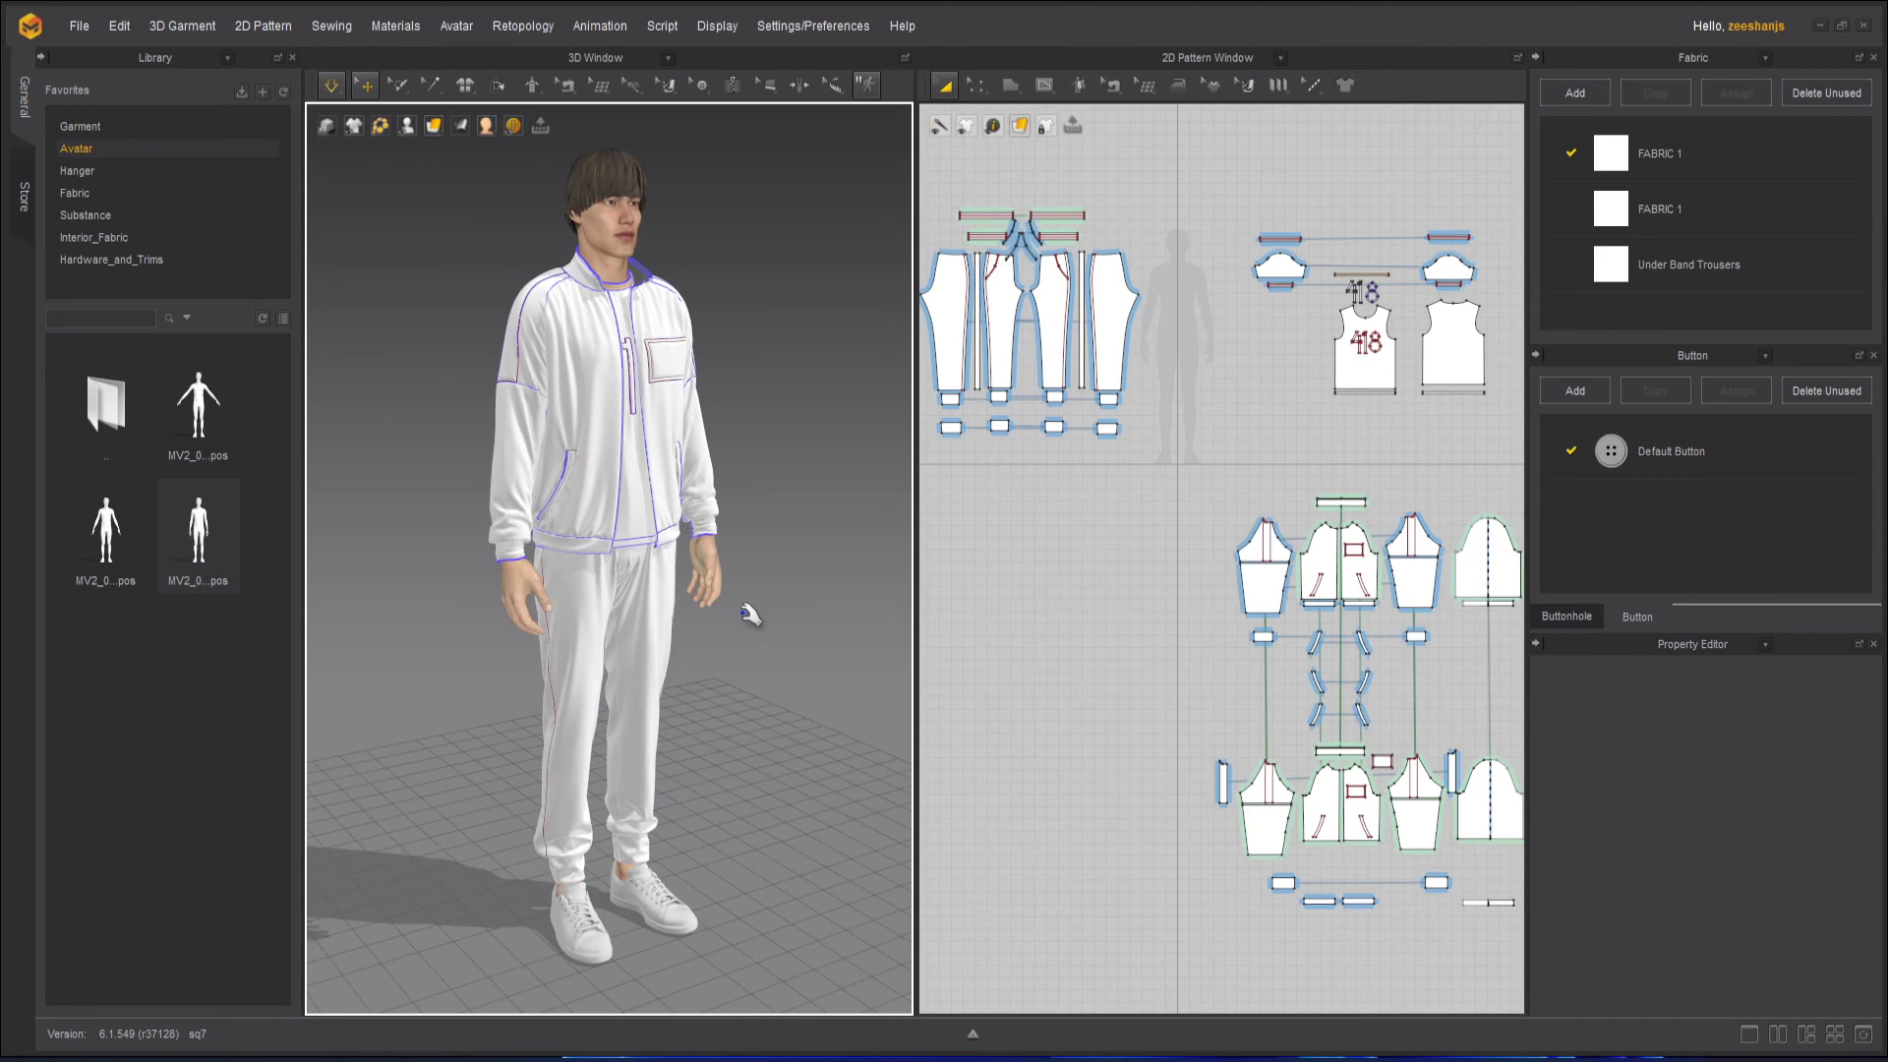
pyautogui.moveTo(738, 646)
pyautogui.mouseDown(button='right')
pyautogui.moveTo(687, 623)
pyautogui.moveTo(752, 668)
pyautogui.moveTo(688, 681)
pyautogui.moveTo(492, 652)
pyautogui.moveTo(1052, 634)
pyautogui.moveTo(398, 674)
pyautogui.moveTo(762, 664)
pyautogui.mouseUp(button='right')
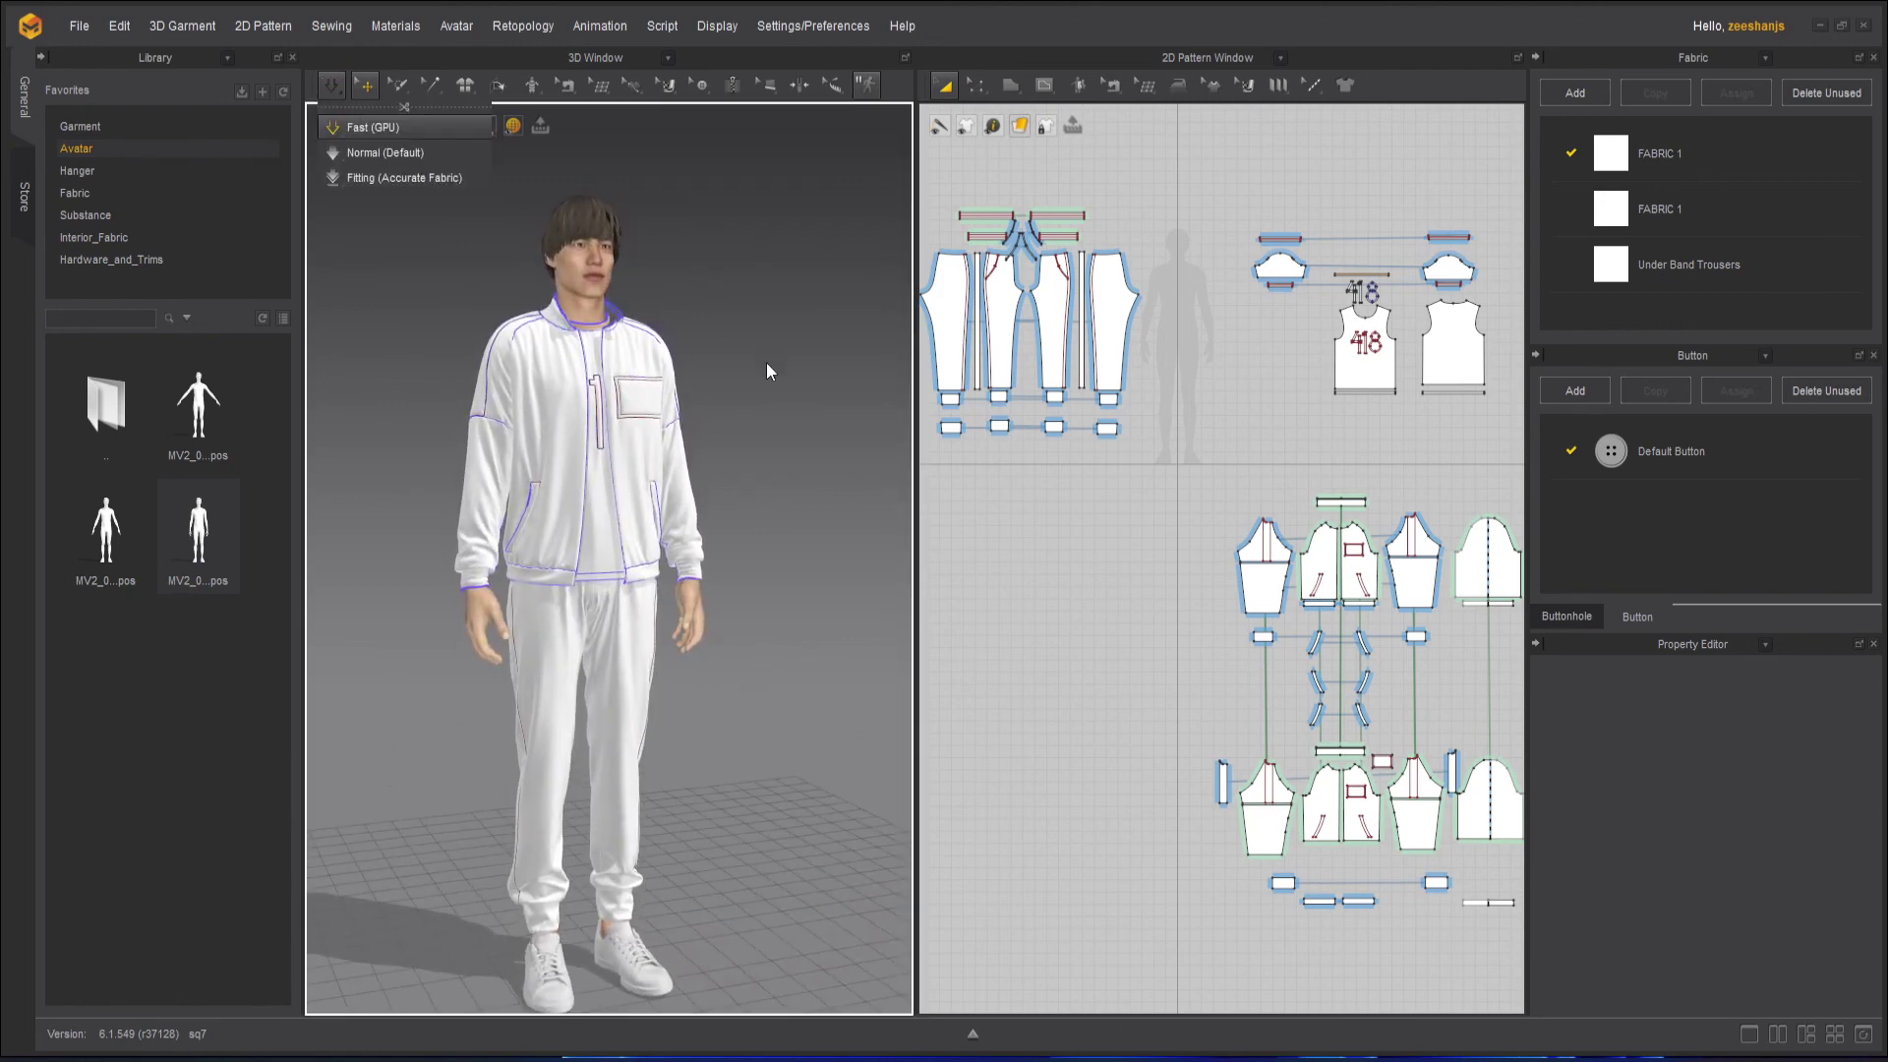
pyautogui.press('space')
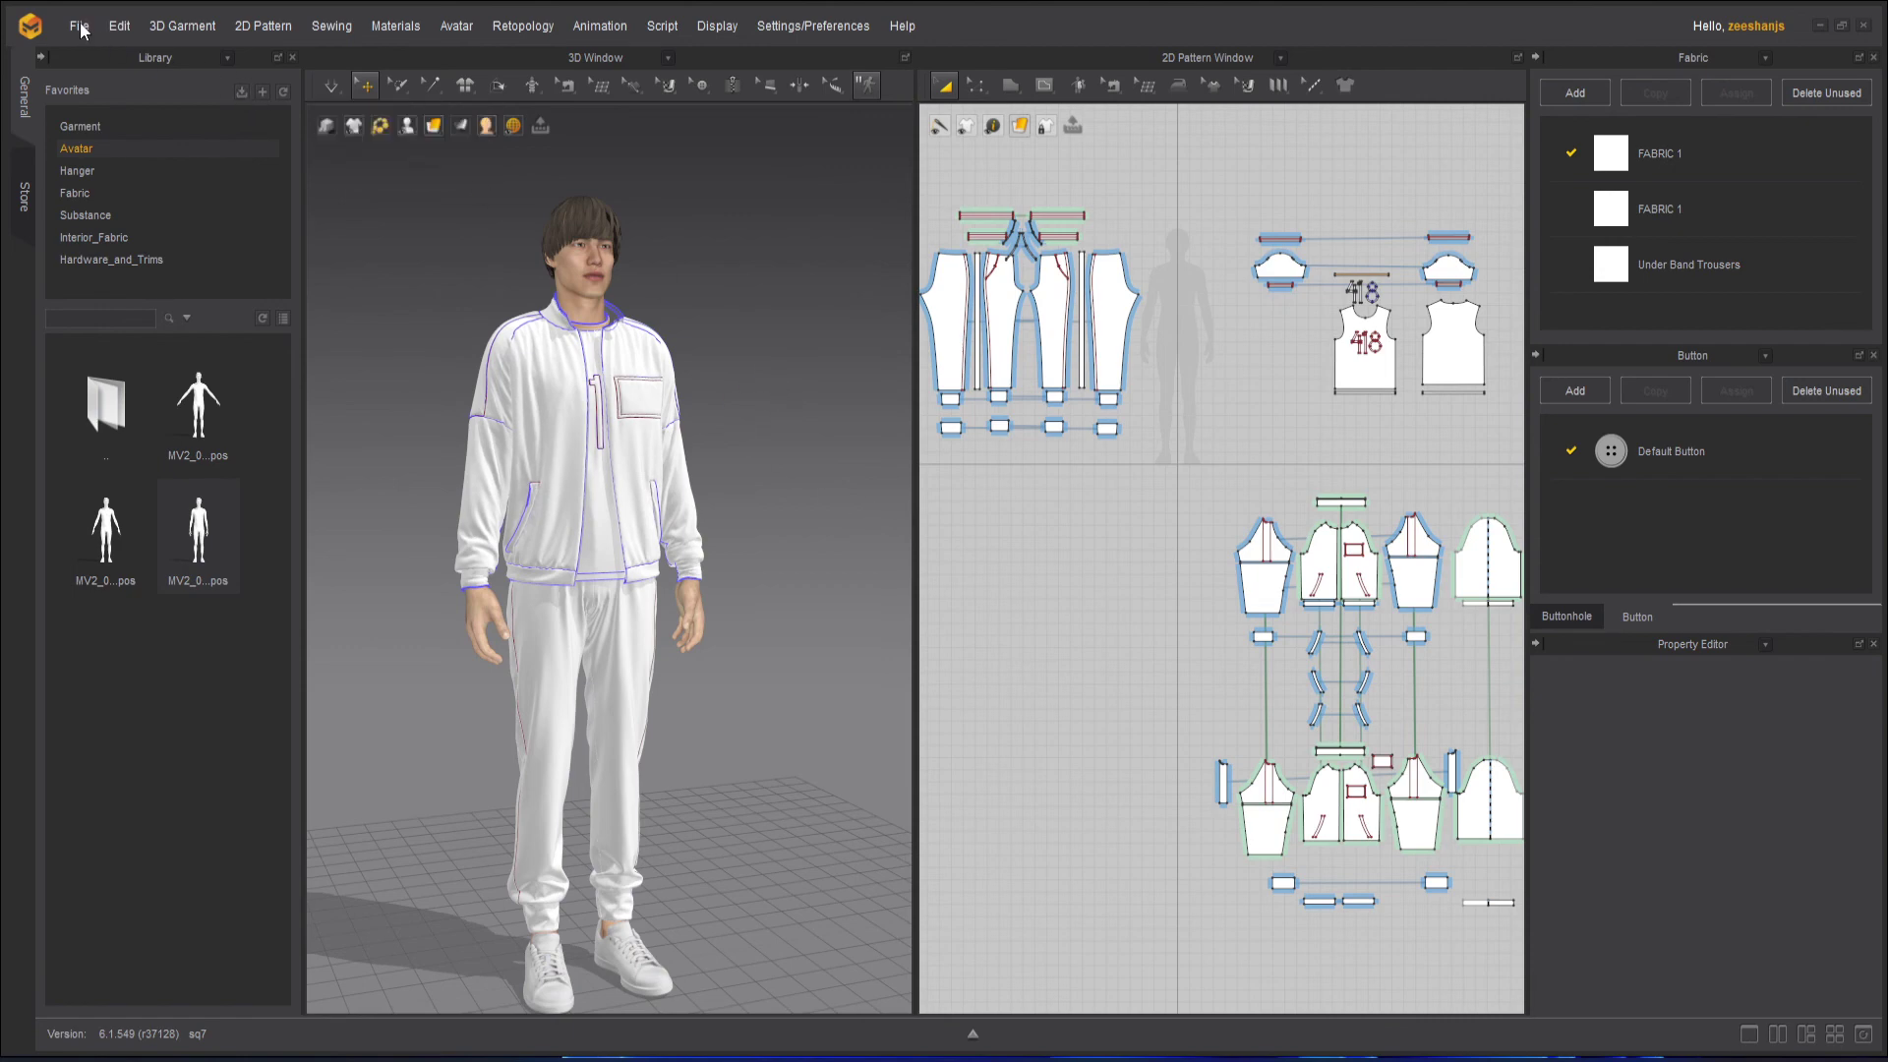
pyautogui.click(79, 27)
pyautogui.click(94, 124)
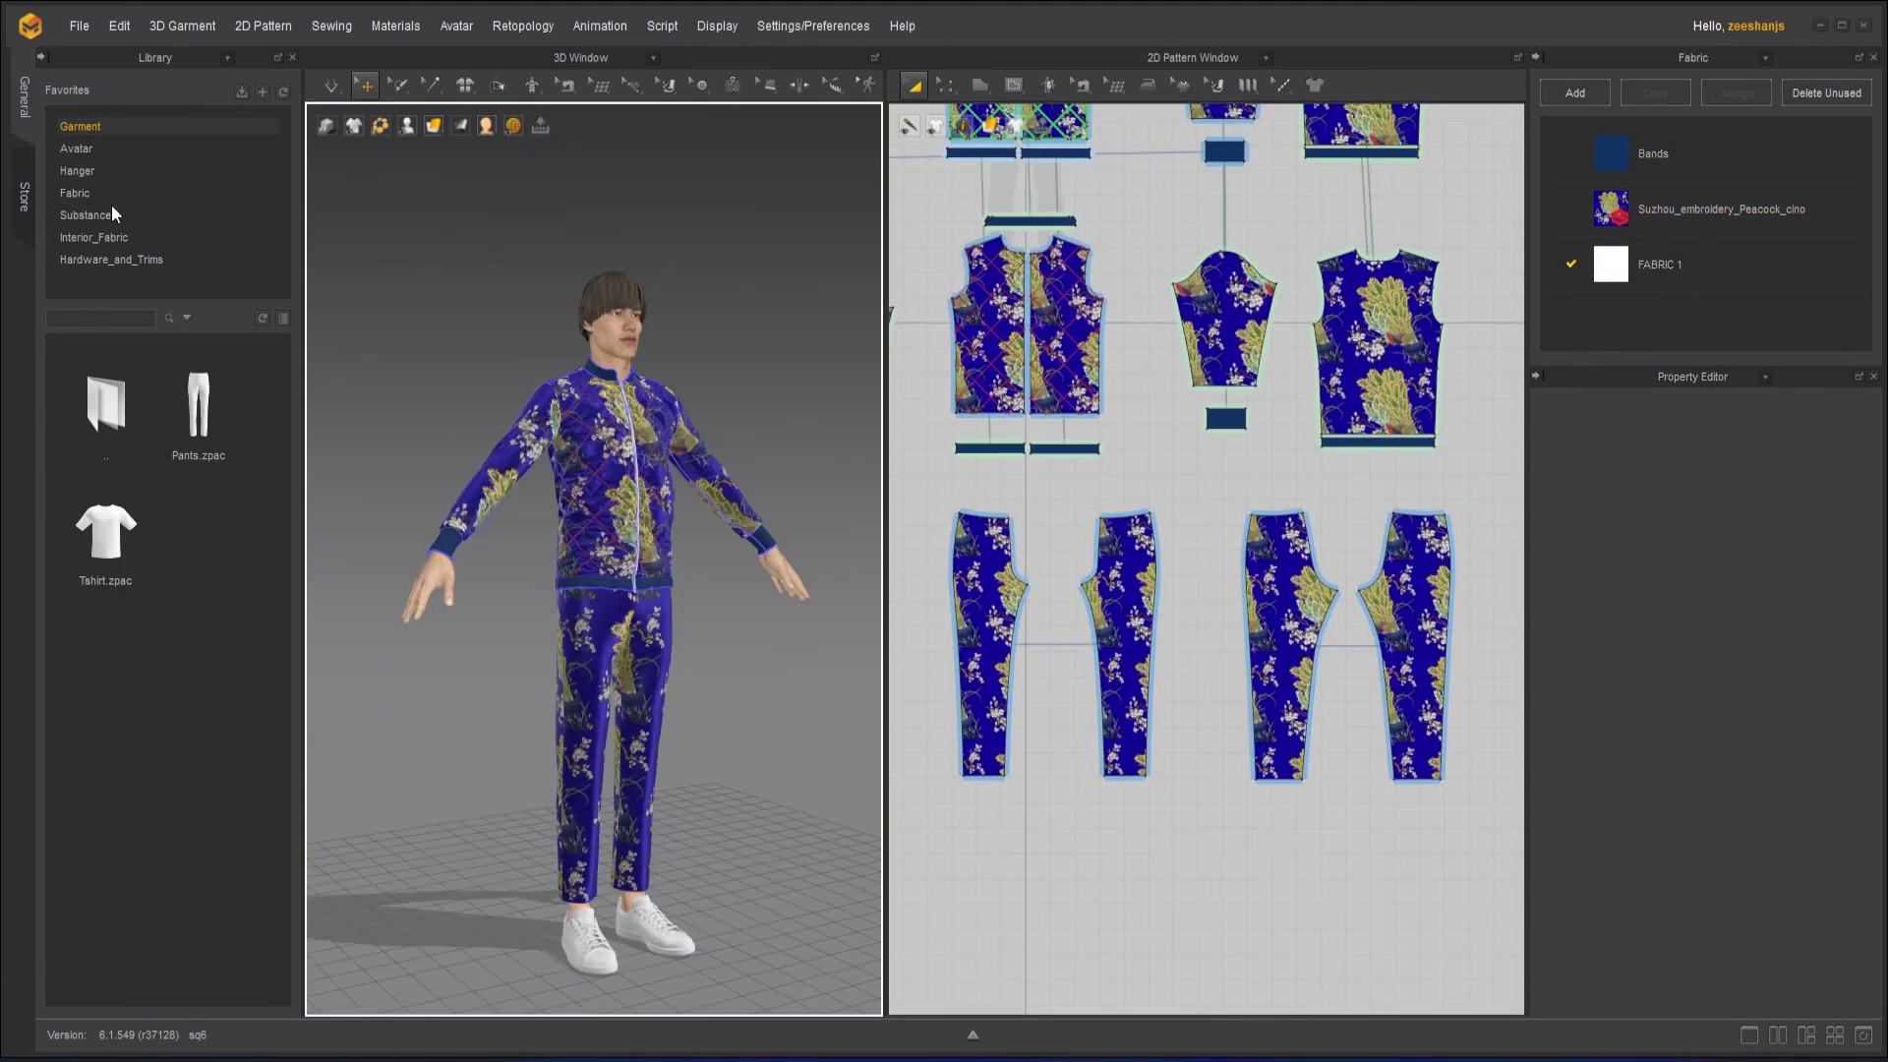
# Apply the arms-down pose to the avatar in the peacock-embroidered outfit, simulate the garments and inspect them up close.
pyautogui.click(77, 149)
pyautogui.click(331, 85)
pyautogui.doubleClick(201, 535)
pyautogui.scroll(1, 767, 653)
pyautogui.moveTo(787, 658); pyautogui.dragTo(751, 669, button='right')
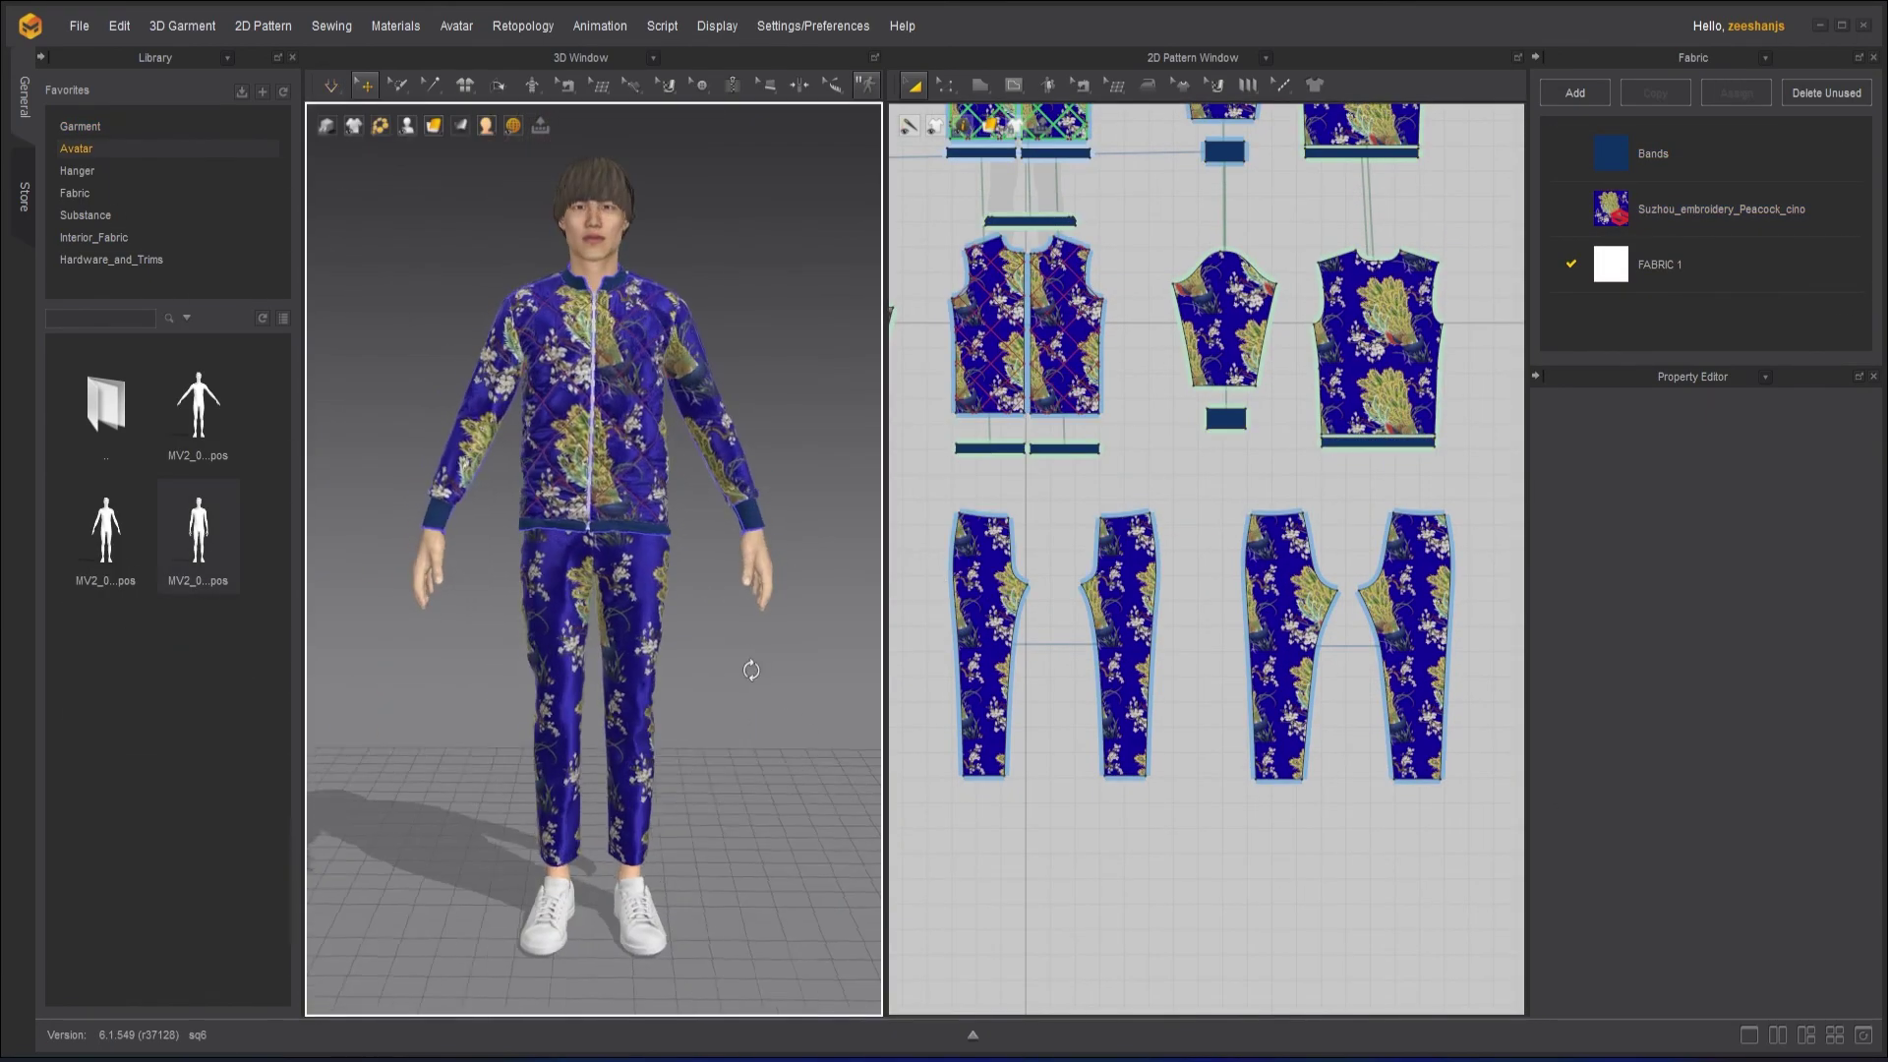
pyautogui.scroll(3, 751, 669)
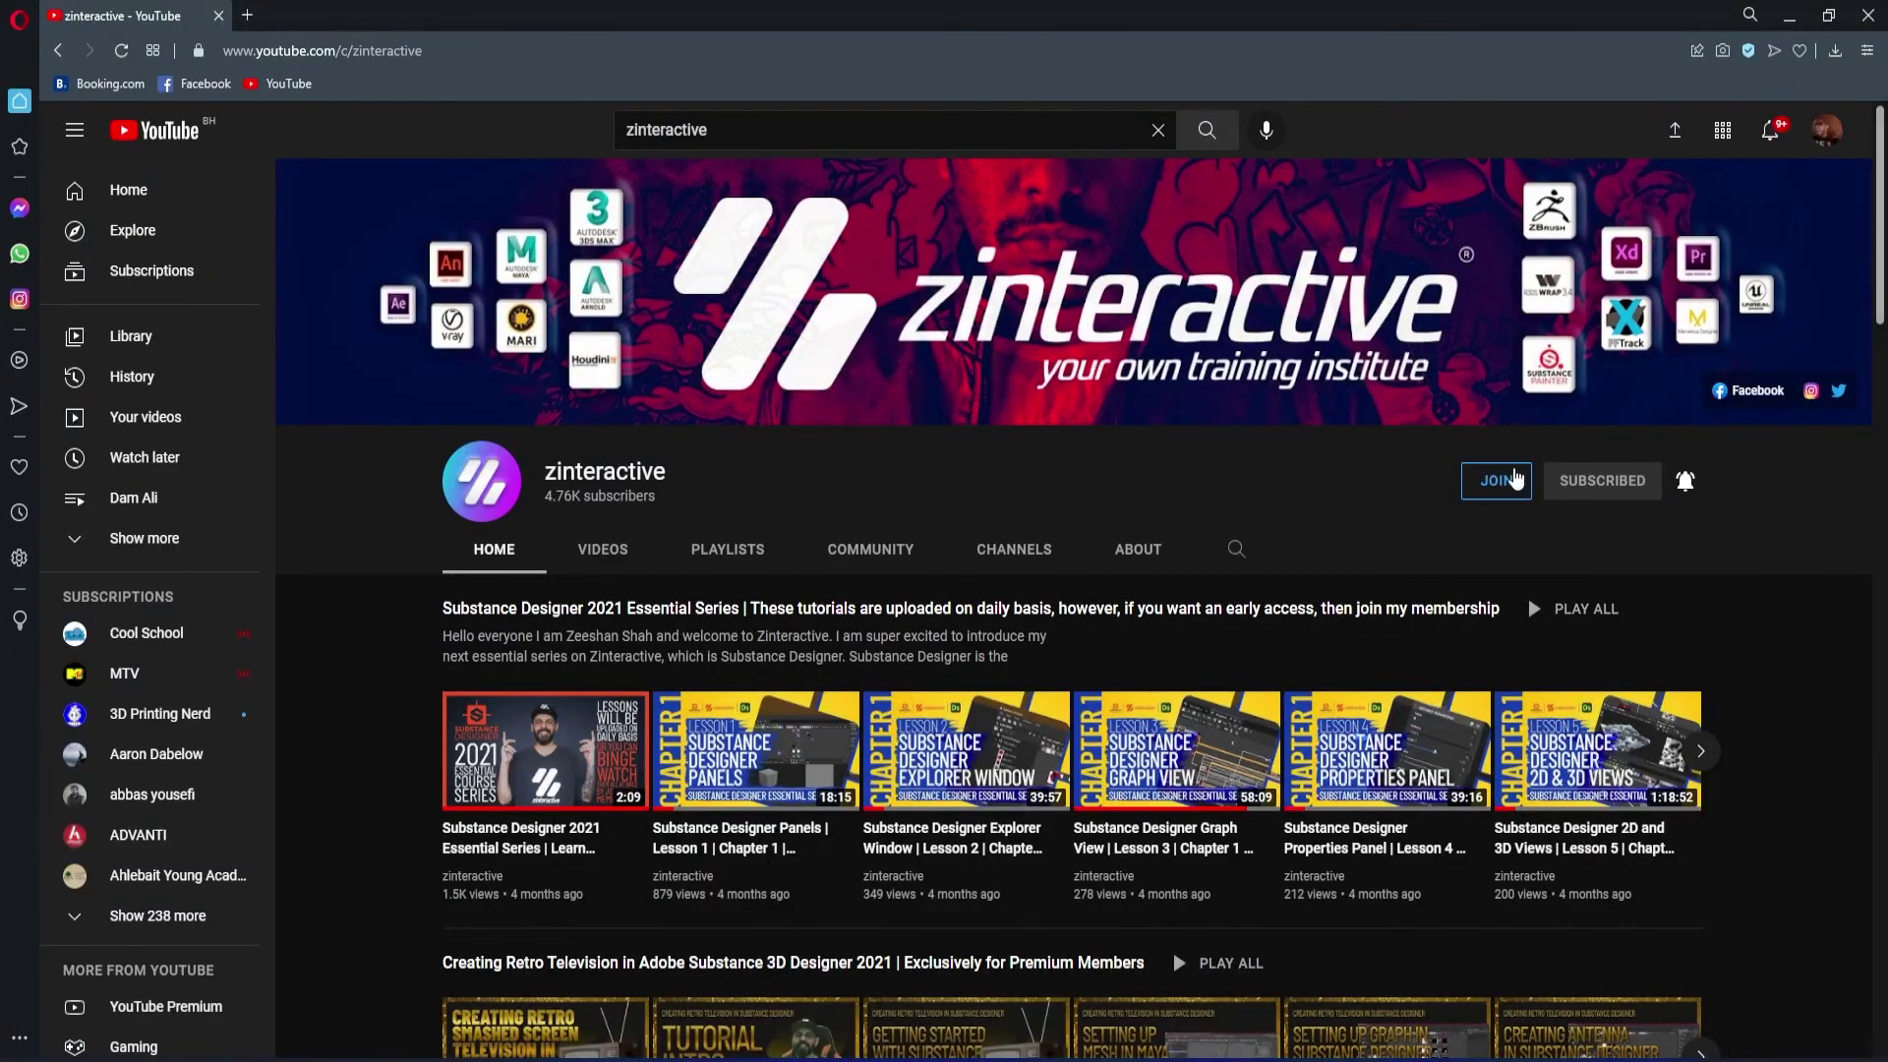
# Switch to the zinteractive YouTube channel, open its membership options and view the Zi Early Bird Level.
pyautogui.click(1515, 479)
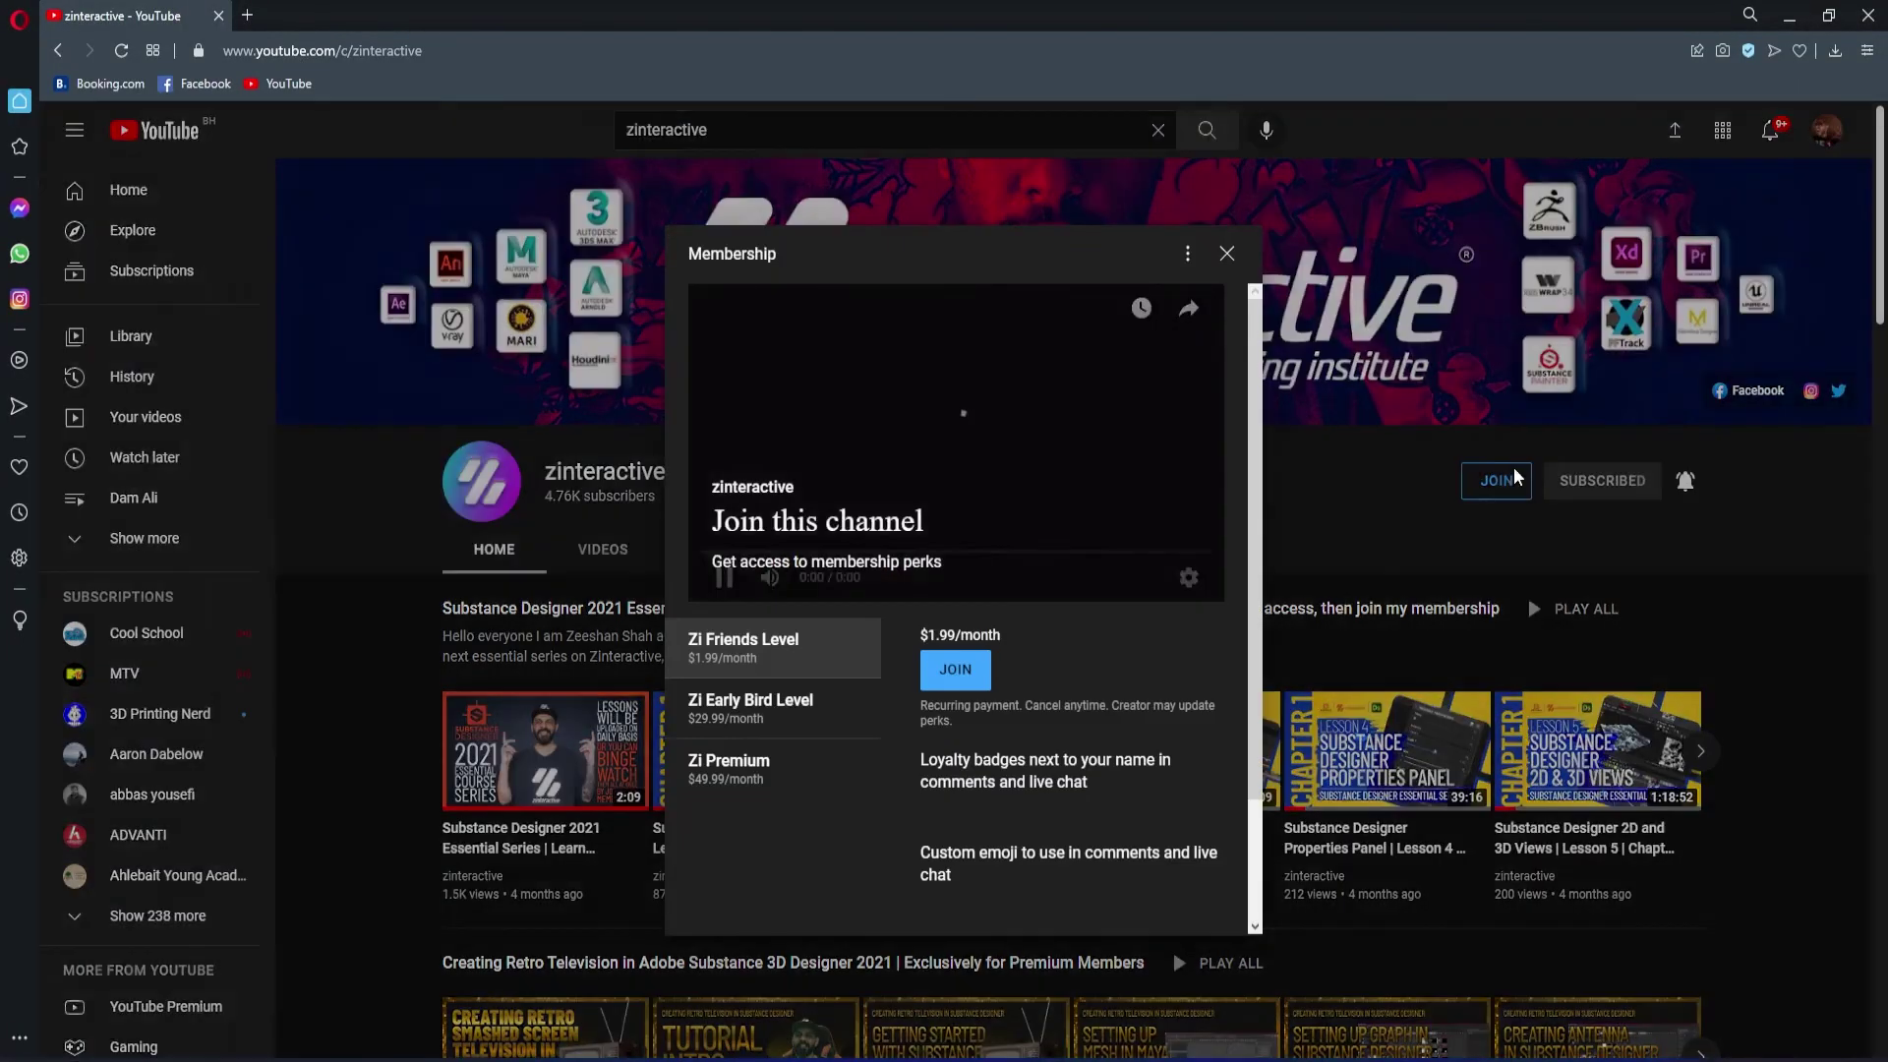
pyautogui.click(782, 710)
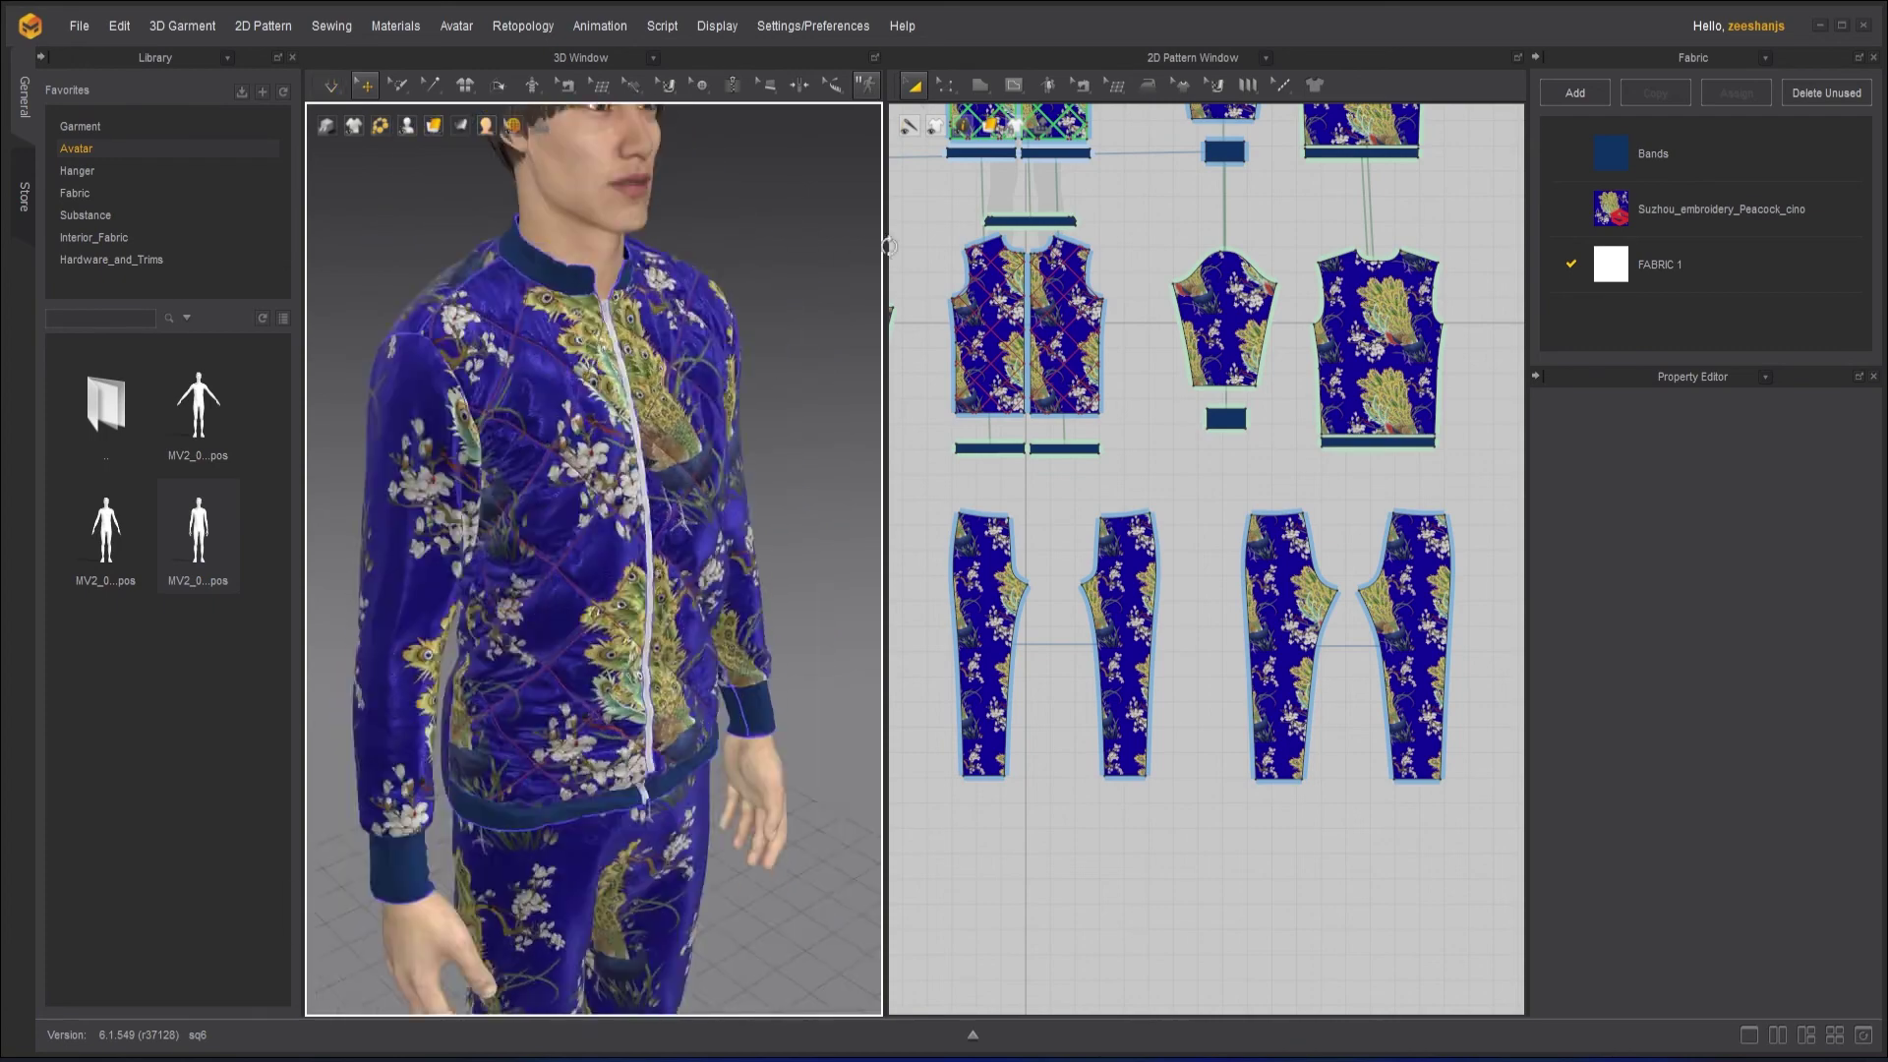
# Back in Marvelous Designer, load the substance file floral2.sbsar into the fabric's material.
pyautogui.scroll(2, 787, 307)
pyautogui.scroll(-5, 783, 421)
pyautogui.click(1752, 503)
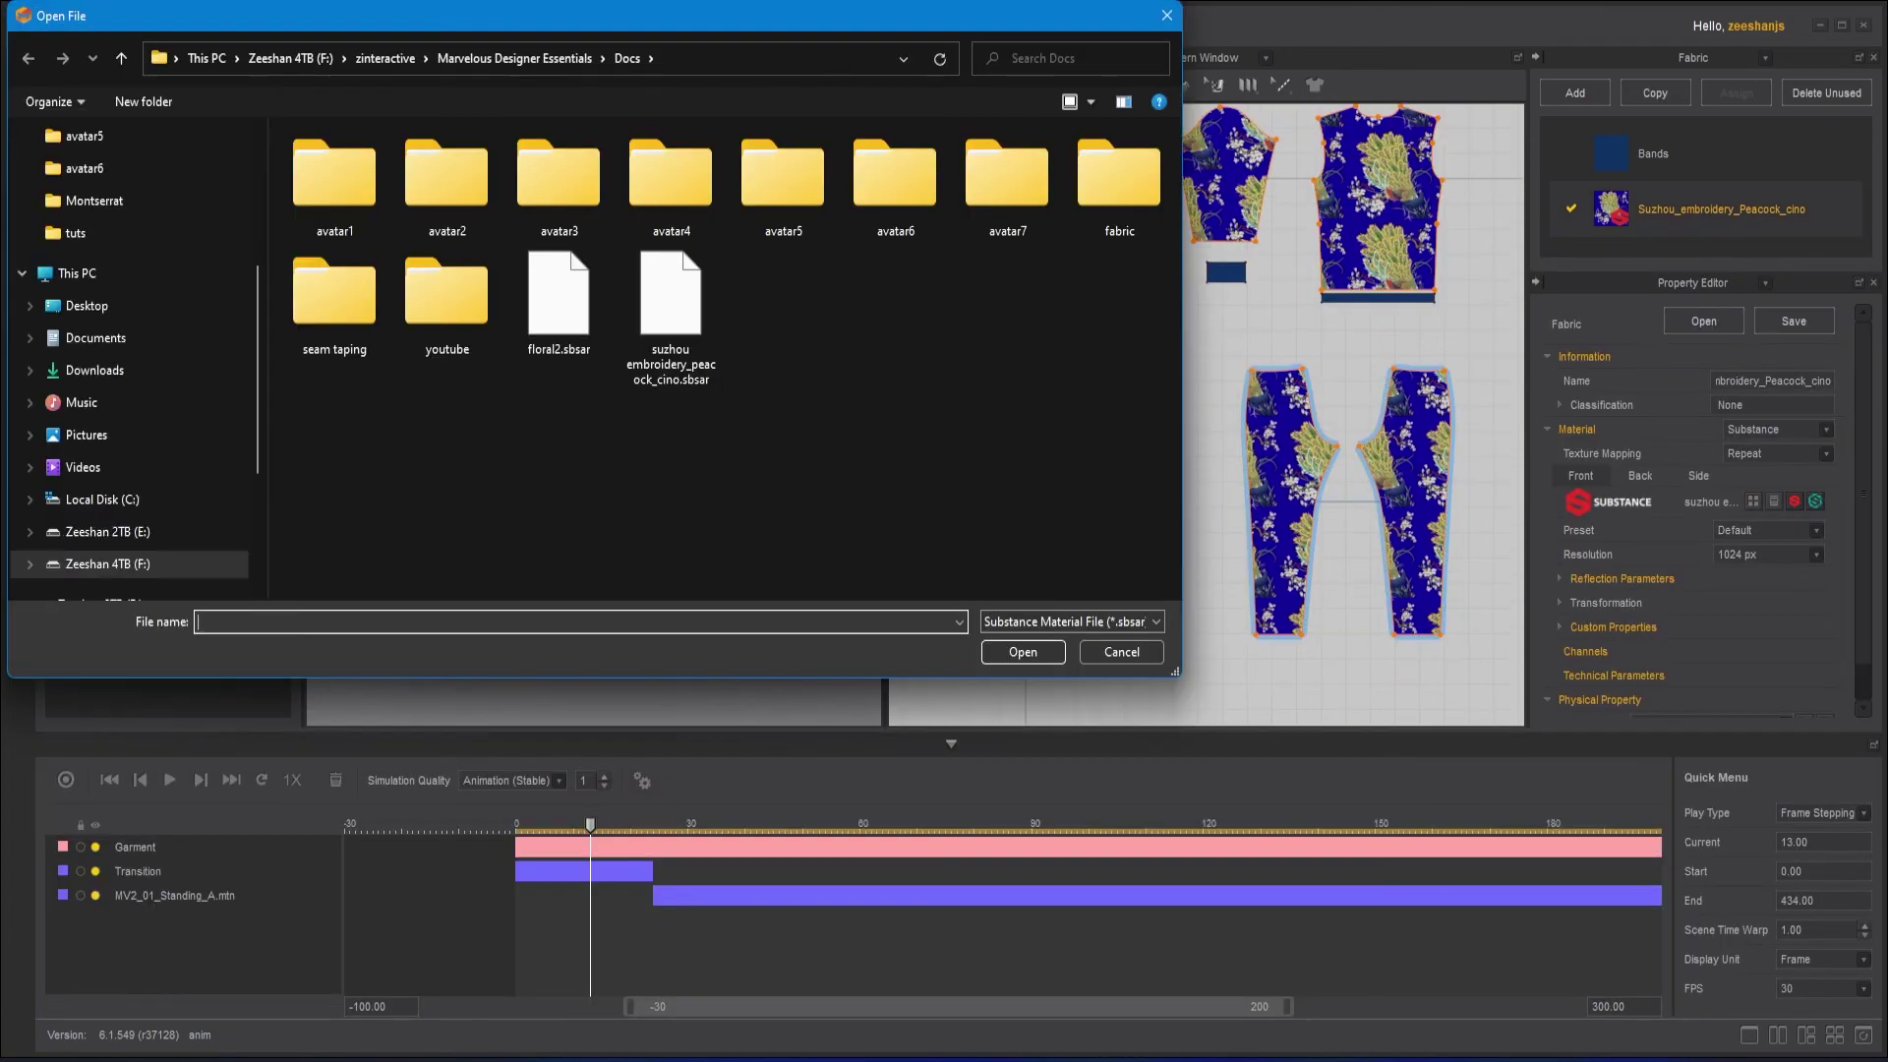
pyautogui.click(561, 307)
pyautogui.click(1020, 651)
pyautogui.press('Return')
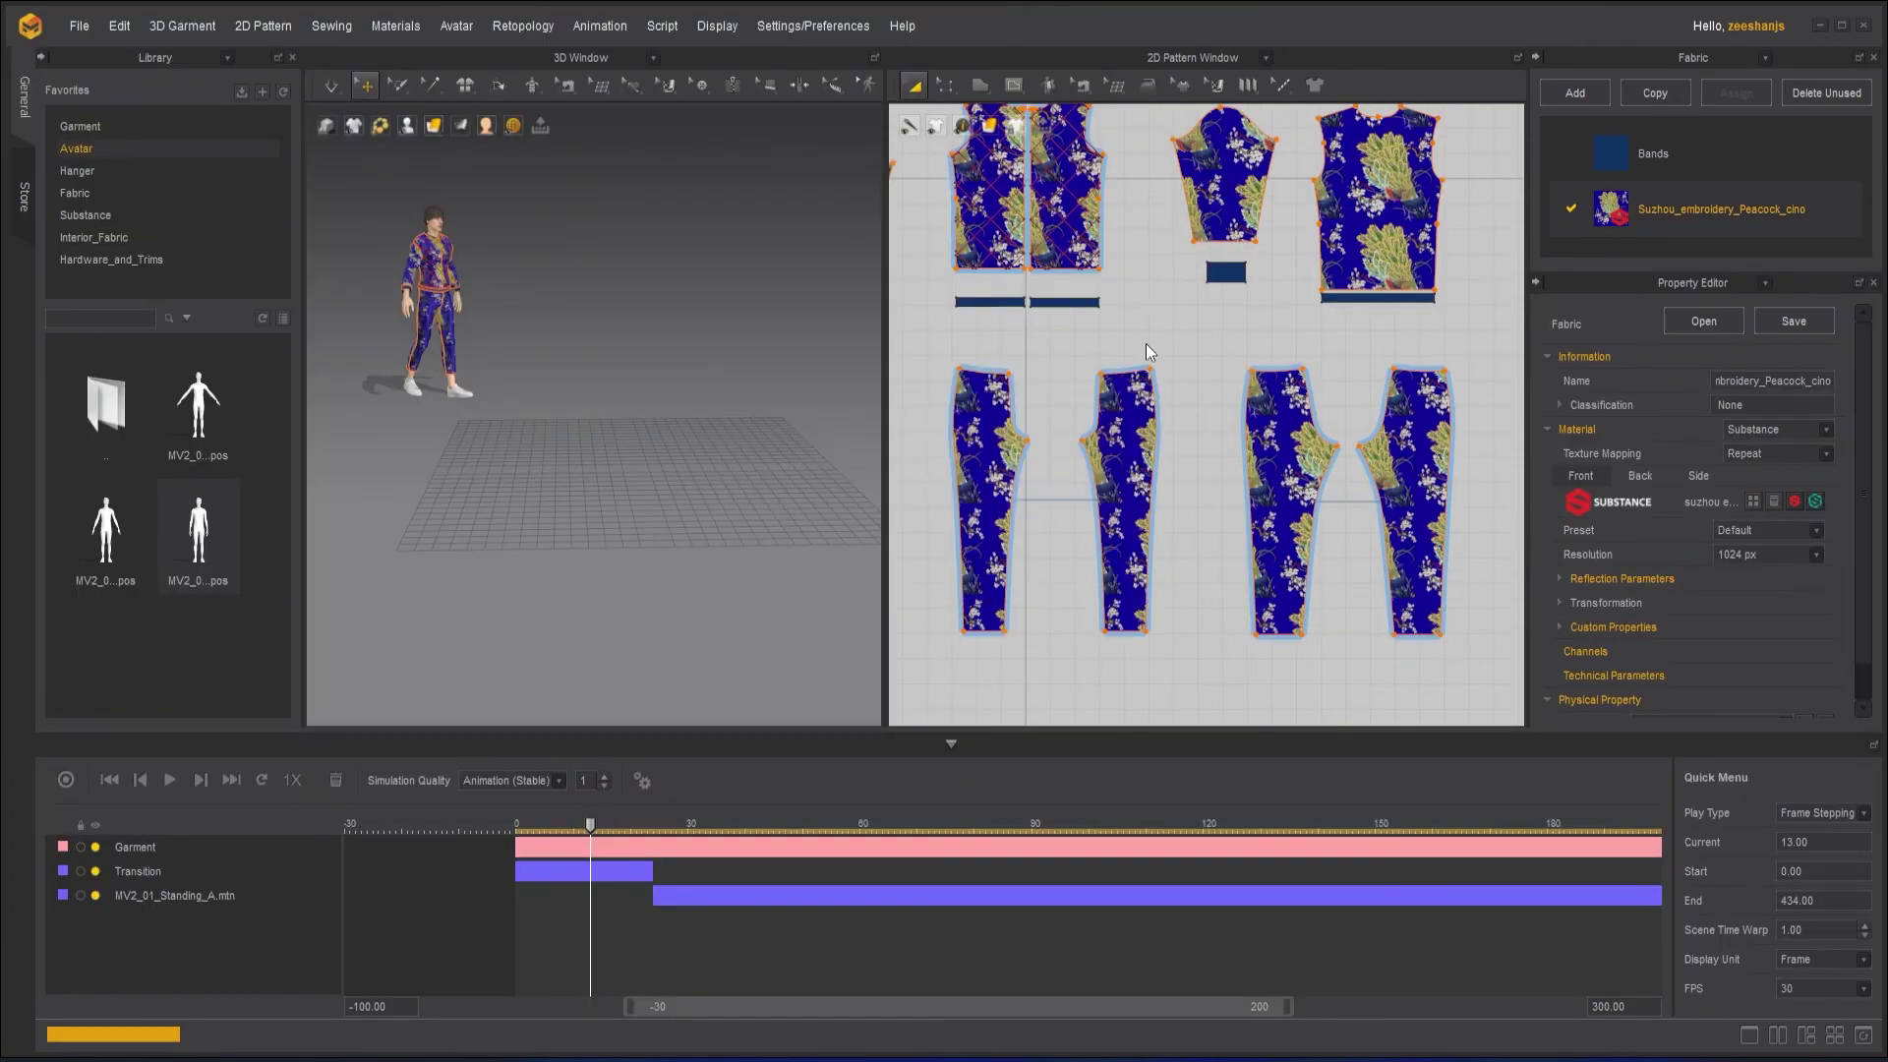
# Select the embroidered jacket's two sleeves, both front panels and the back panel in the 2D pattern layout.
pyautogui.scroll(-3, 1206, 413)
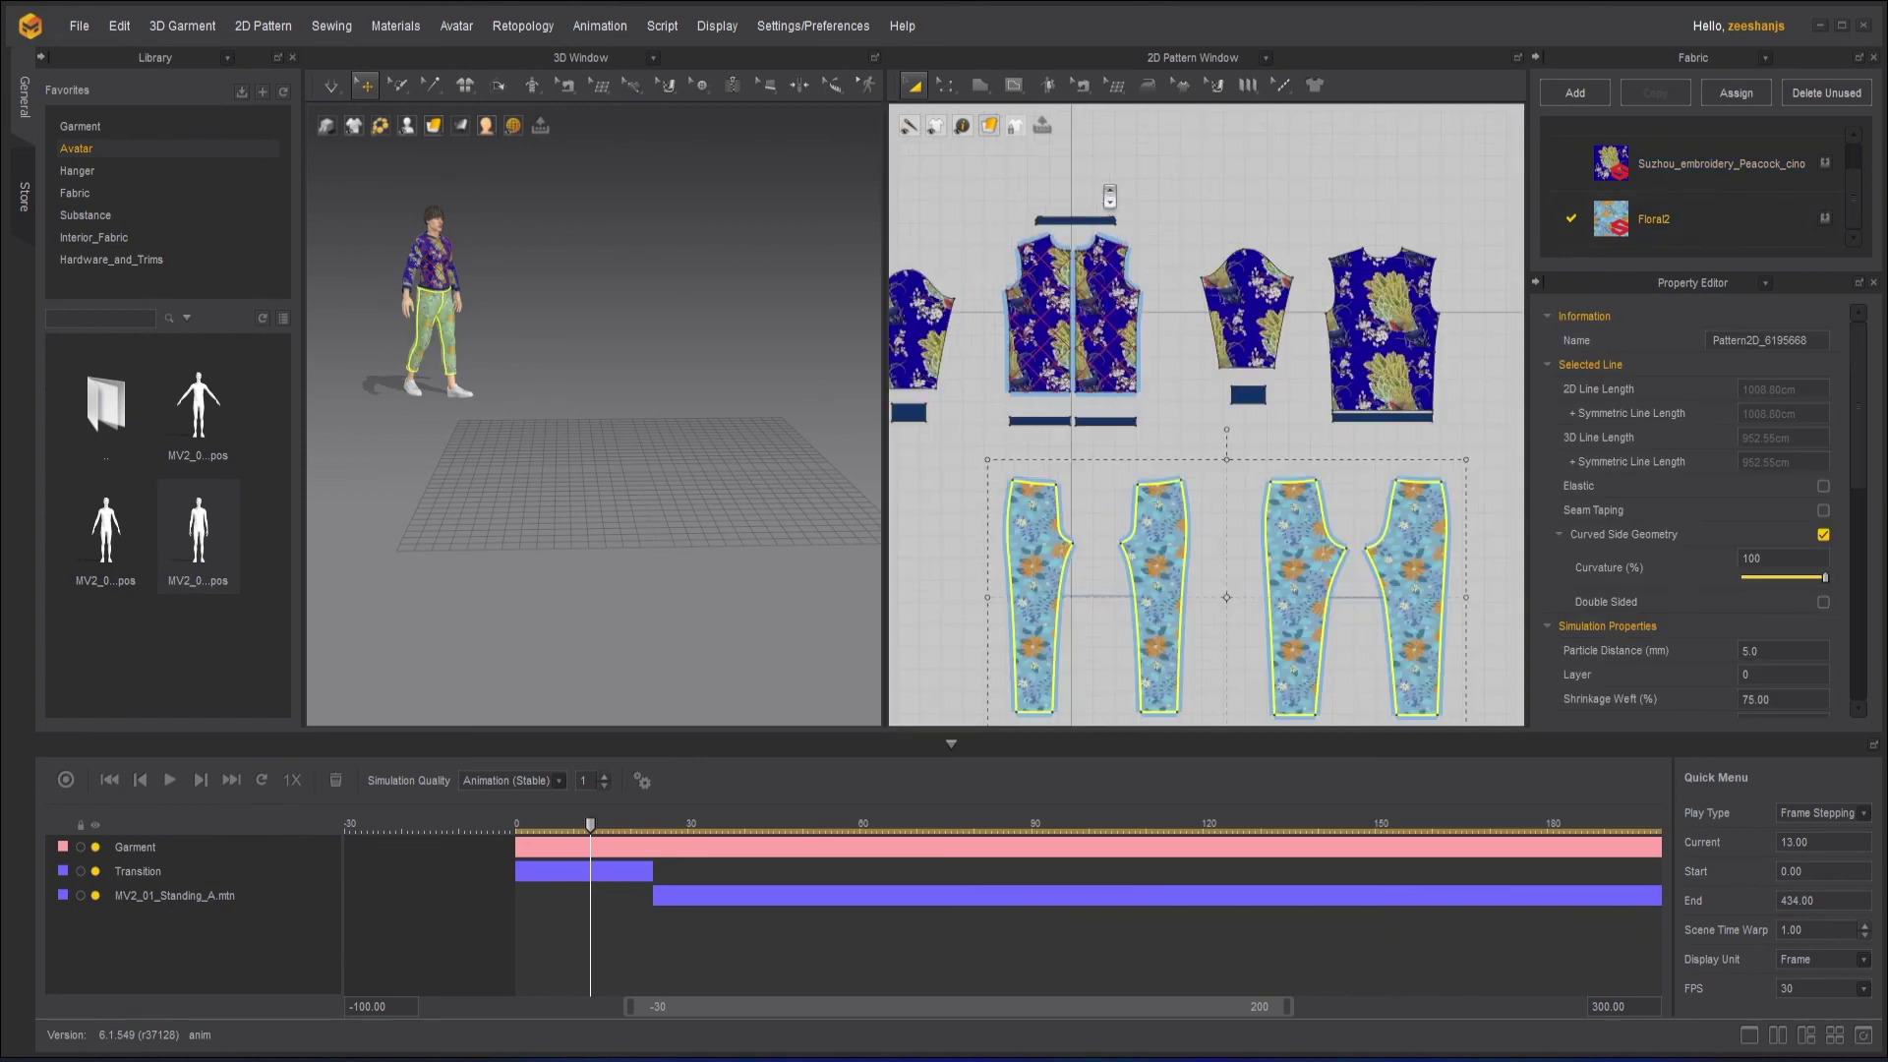
pyautogui.click(920, 332)
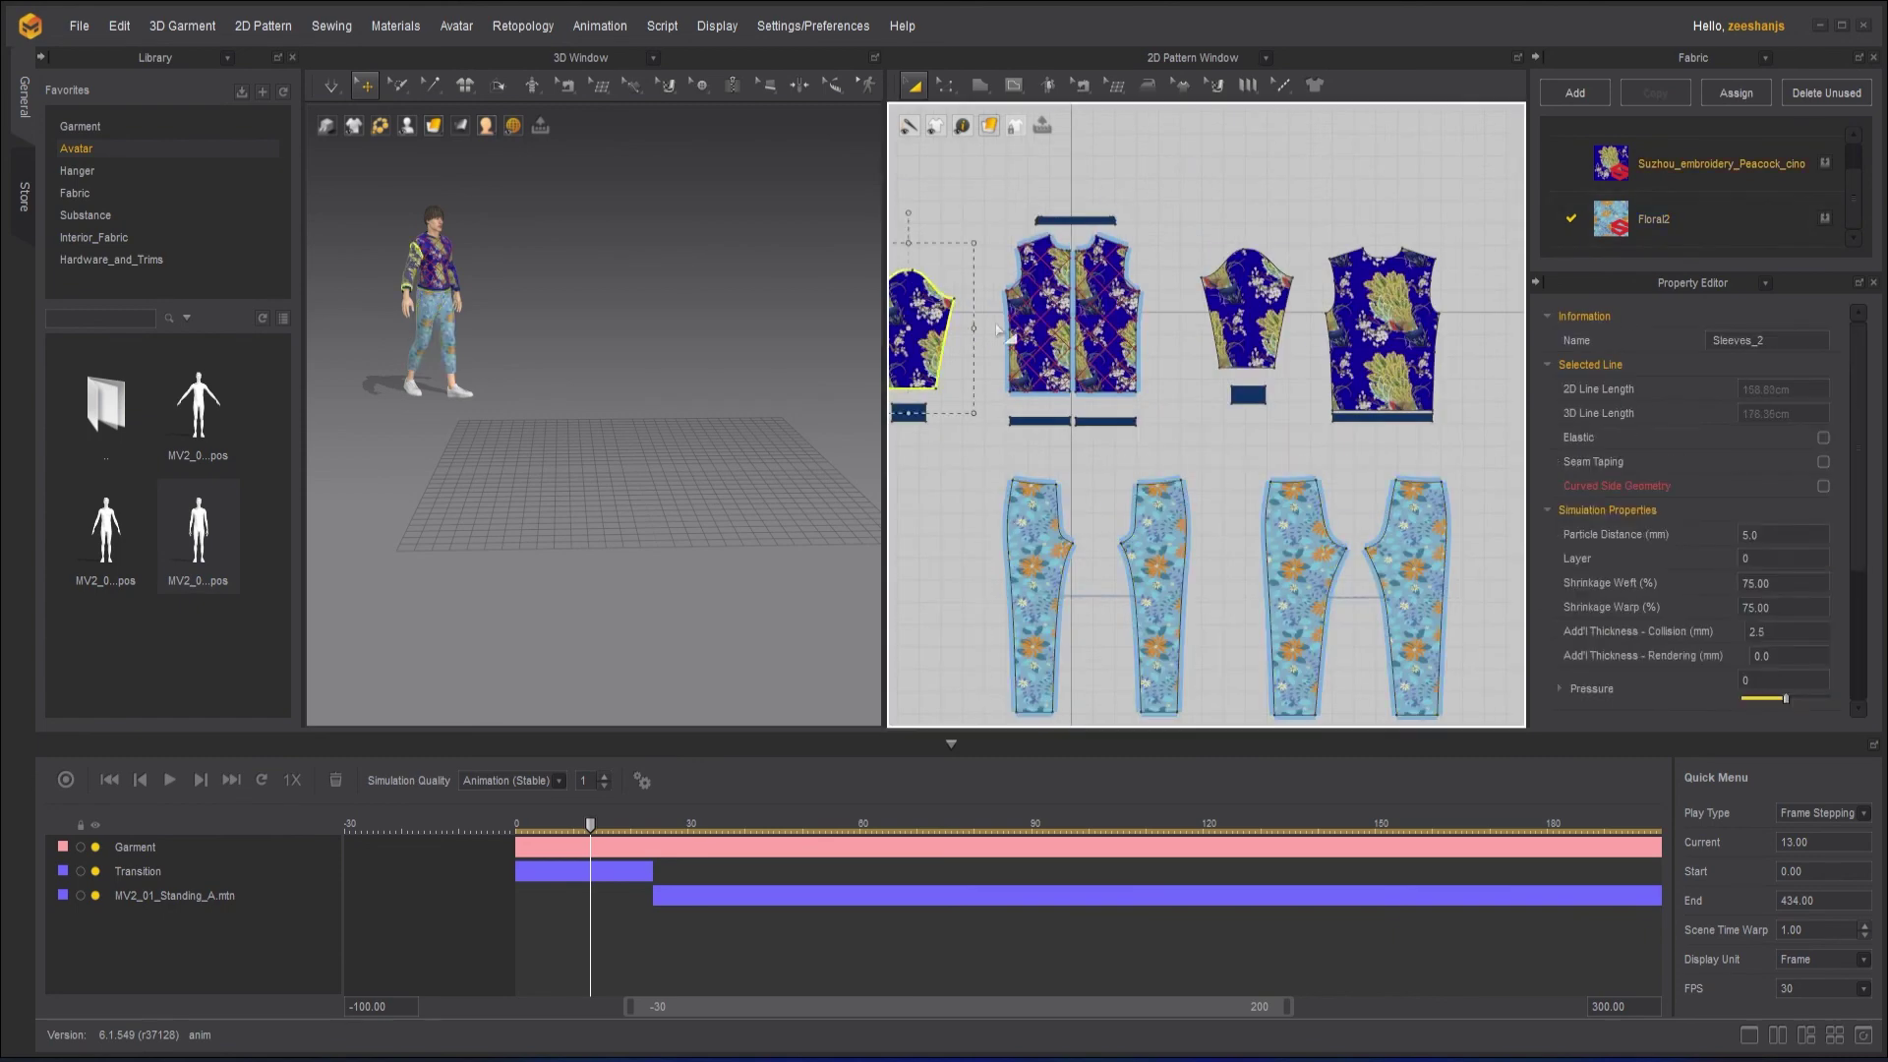
pyautogui.keyDown('shift'); pyautogui.click(1037, 319); pyautogui.keyUp('shift')
pyautogui.keyDown('shift'); pyautogui.click(1106, 320); pyautogui.keyUp('shift')
pyautogui.keyDown('shift'); pyautogui.click(1246, 319); pyautogui.keyUp('shift')
pyautogui.keyDown('shift'); pyautogui.click(1379, 320); pyautogui.keyUp('shift')
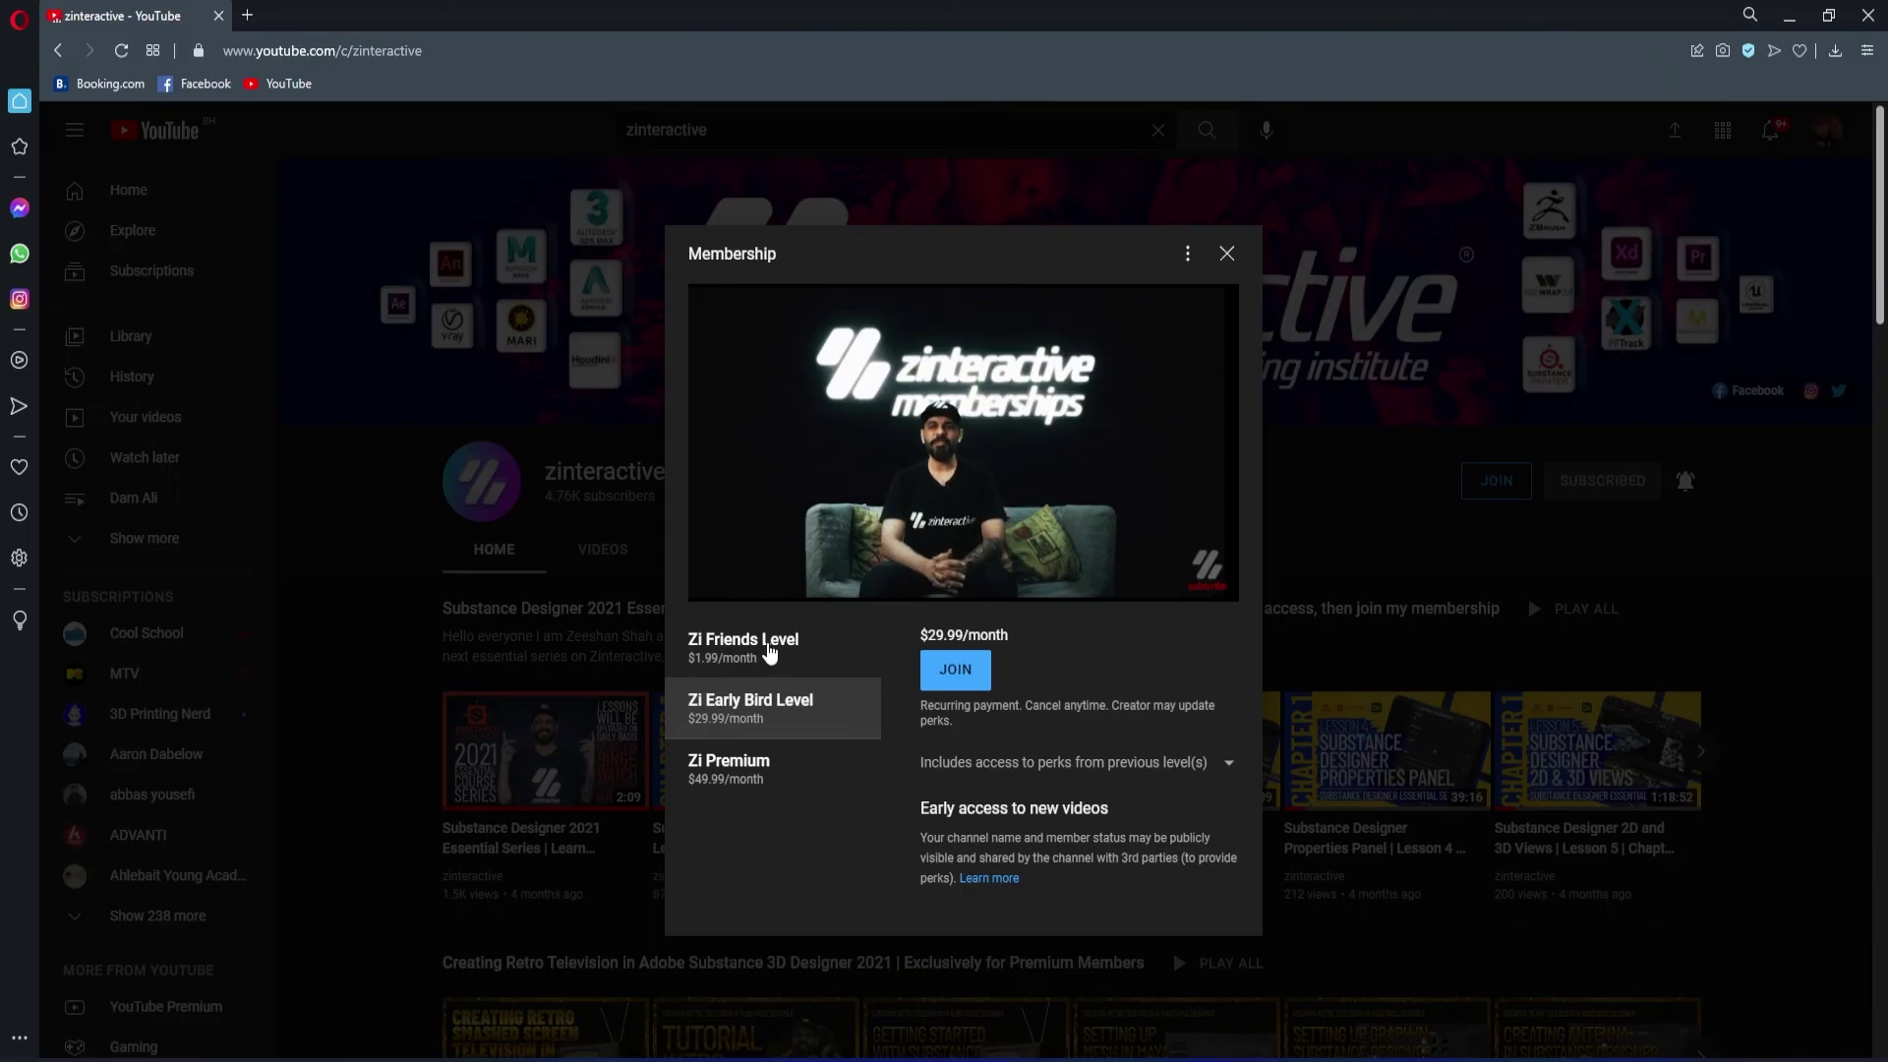